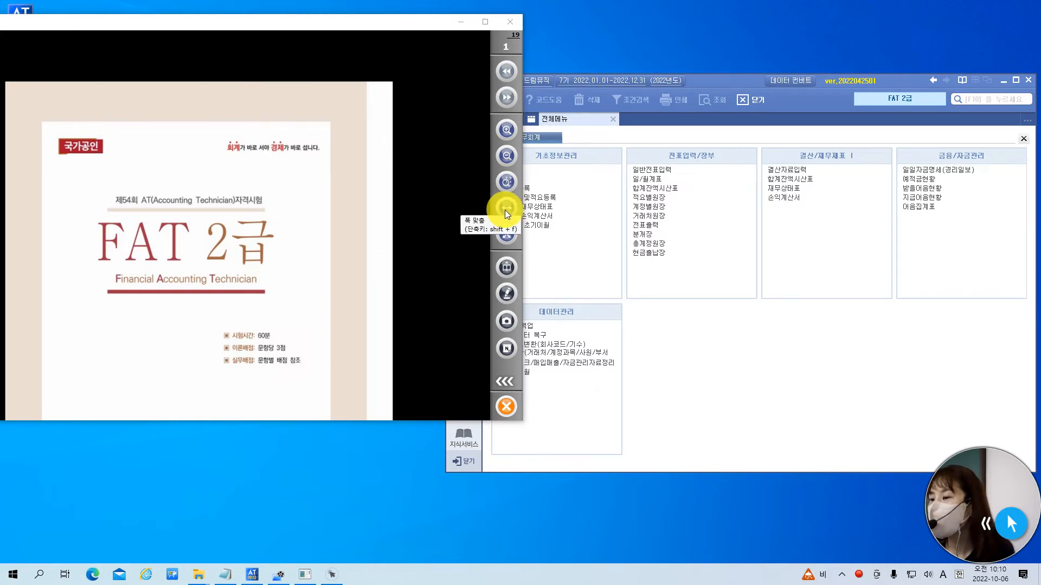
Open a blank Notepad (메모장) document and move its window lower so the exam and accounting windows stay partly visible.
{"action": "left_click", "coordinate": [39, 578]}
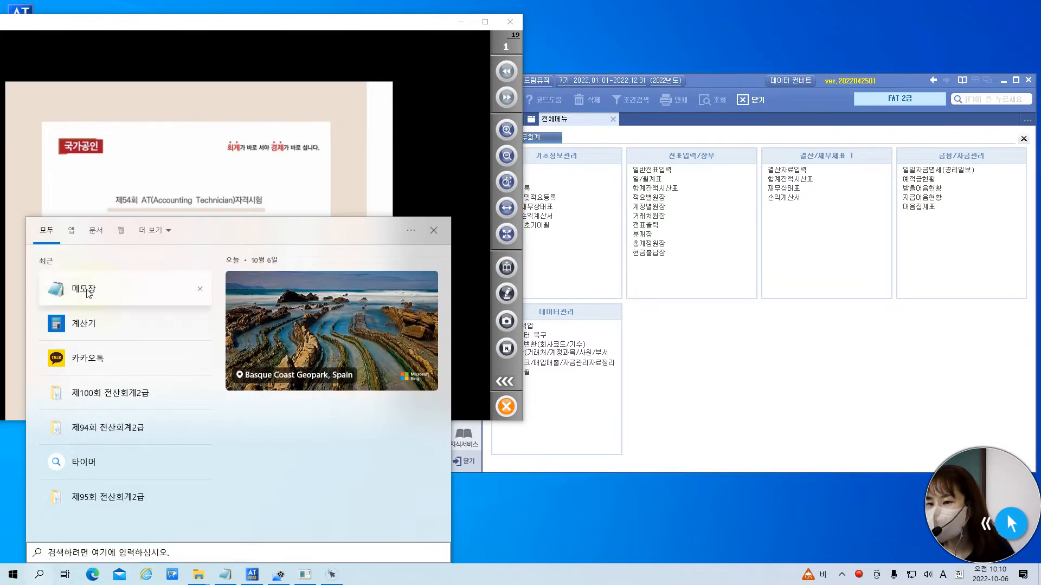
{"action": "left_click", "coordinate": [87, 288]}
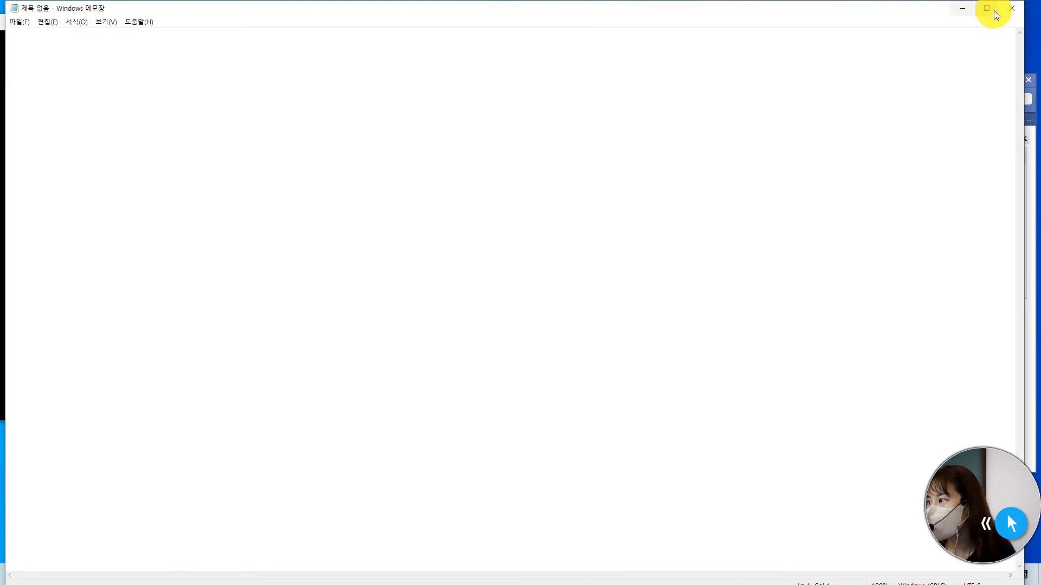
{"action": "left_click", "coordinate": [987, 8]}
{"action": "left_click", "coordinate": [1004, 8]}
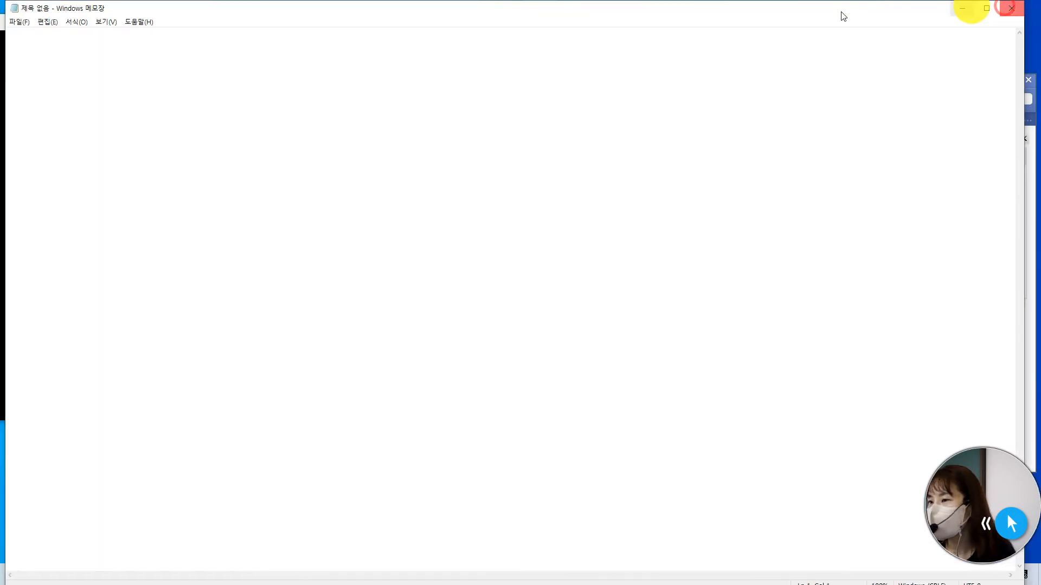
{"action": "left_click_drag", "start_coordinate": [733, 20], "coordinate": [821, 126]}
{"action": "left_click", "coordinate": [661, 231]}
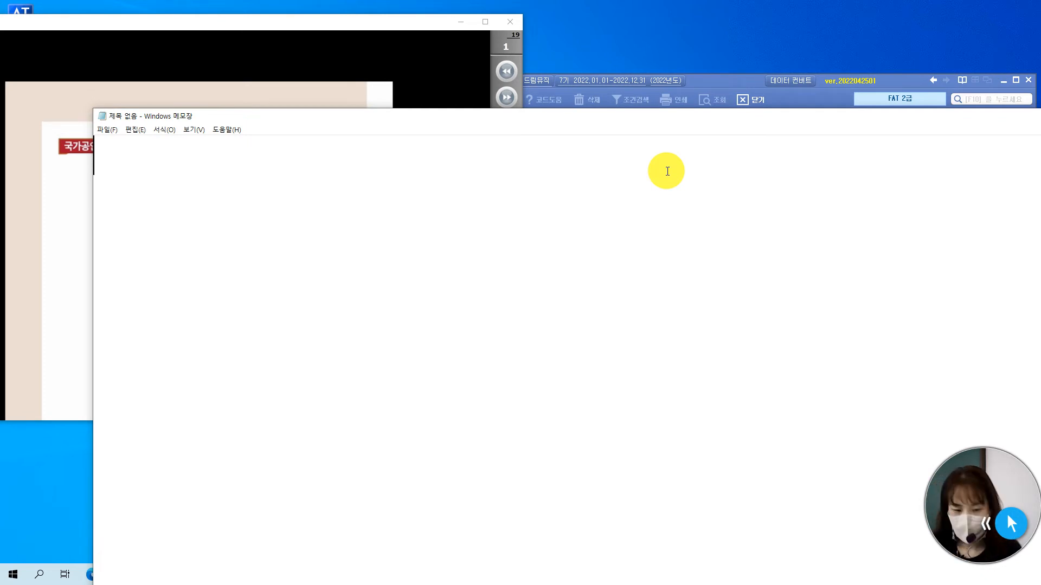
Write the first note line "1. 채권, 채무 계정과목 + 은행도 거래처 입력!!" and highlight its two key phrases.
{"action": "type", "text": "1. "}
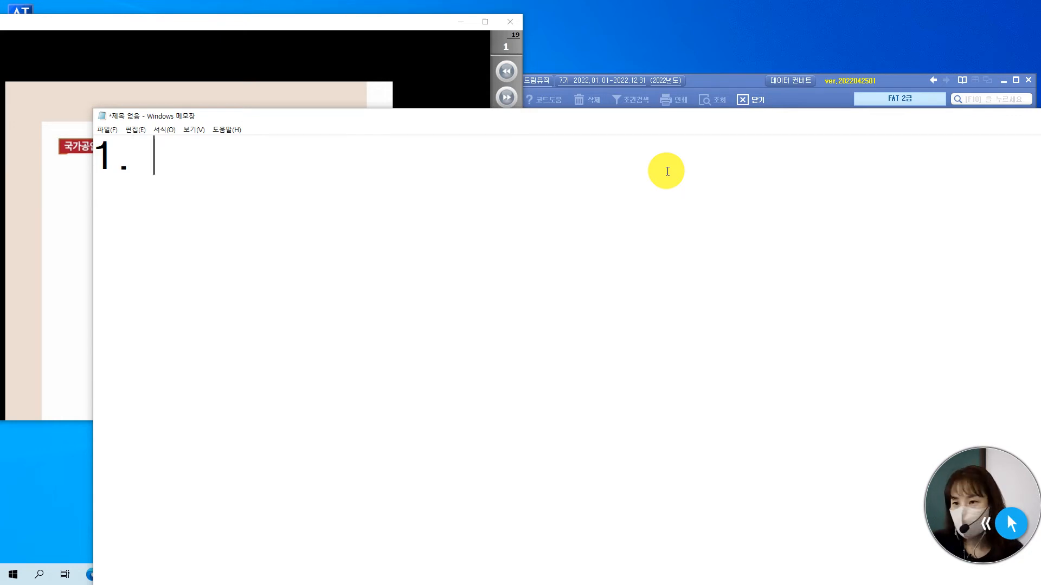
{"action": "type", "text": "CO"}
{"action": "key", "text": "BackSpace"}
{"action": "key", "text": "BackSpace"}
{"action": "type", "text": "채권, "}
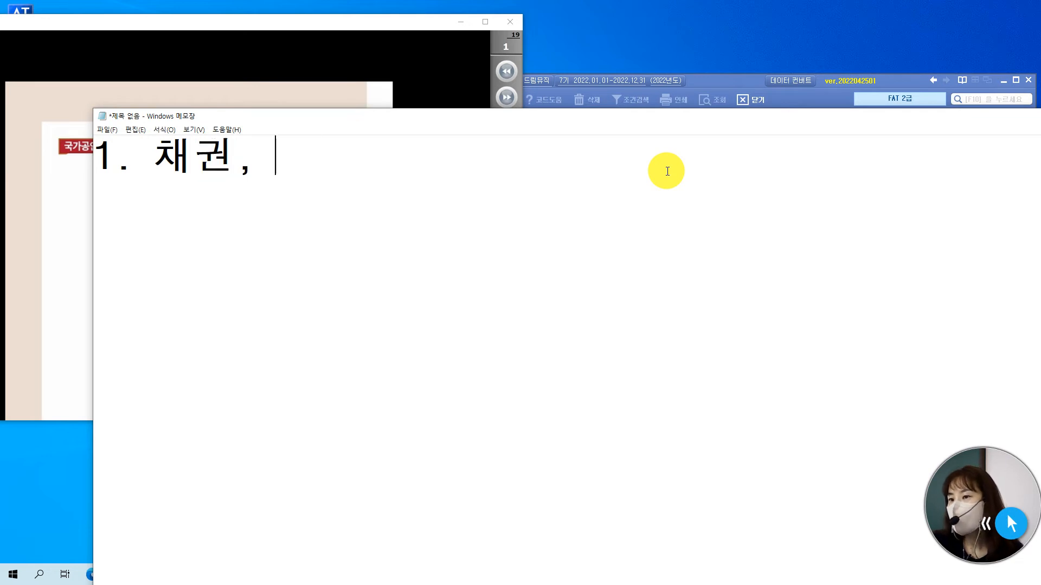
{"action": "type", "text": "채무 ㄱ"}
{"action": "type", "text": "계정과목"}
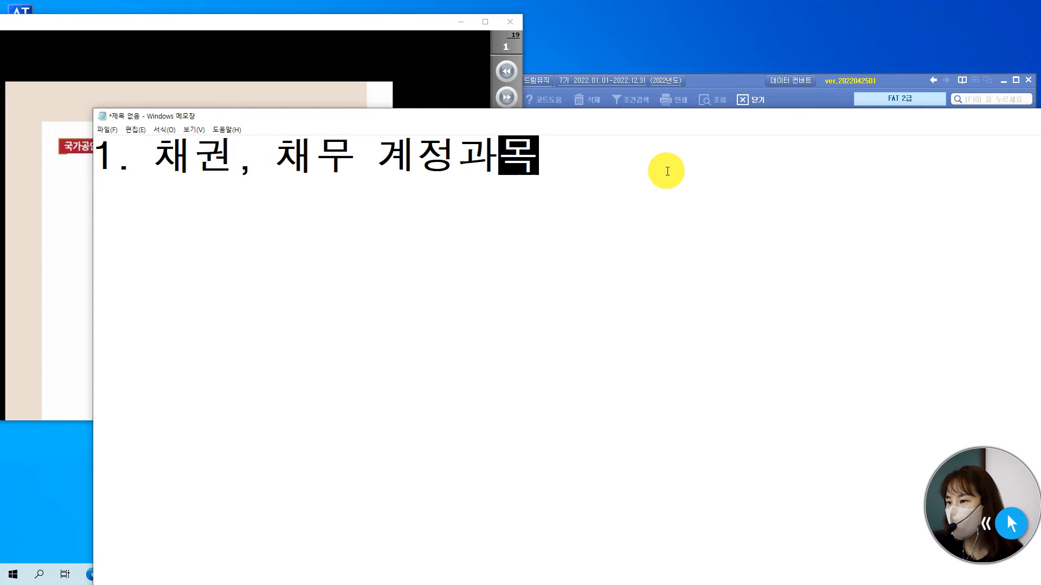
{"action": "type", "text": " + "}
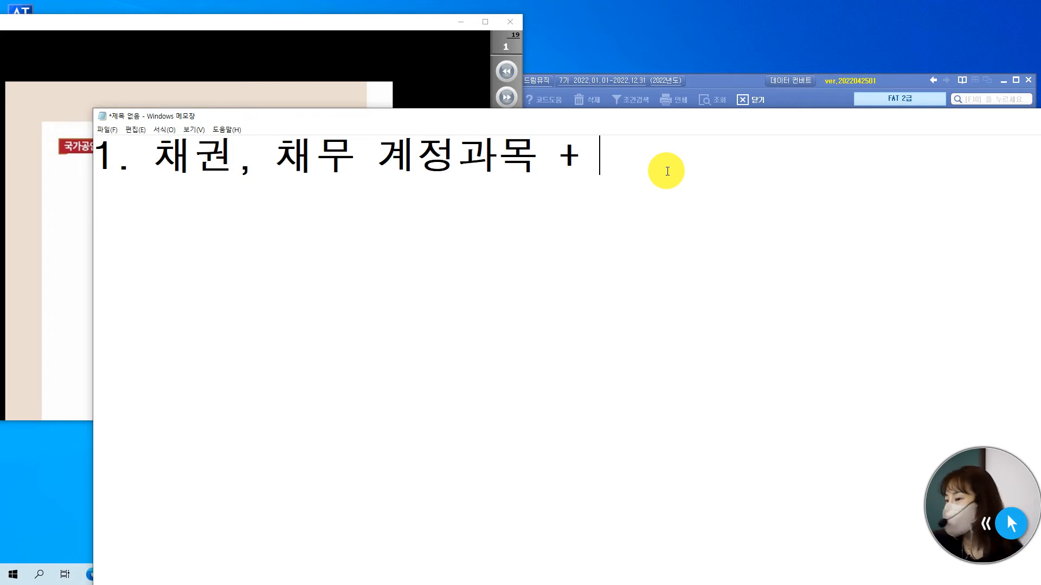
{"action": "type", "text": "은행도 거래청"}
{"action": "key", "text": "BackSpace"}
{"action": "type", "text": "처 입력"}
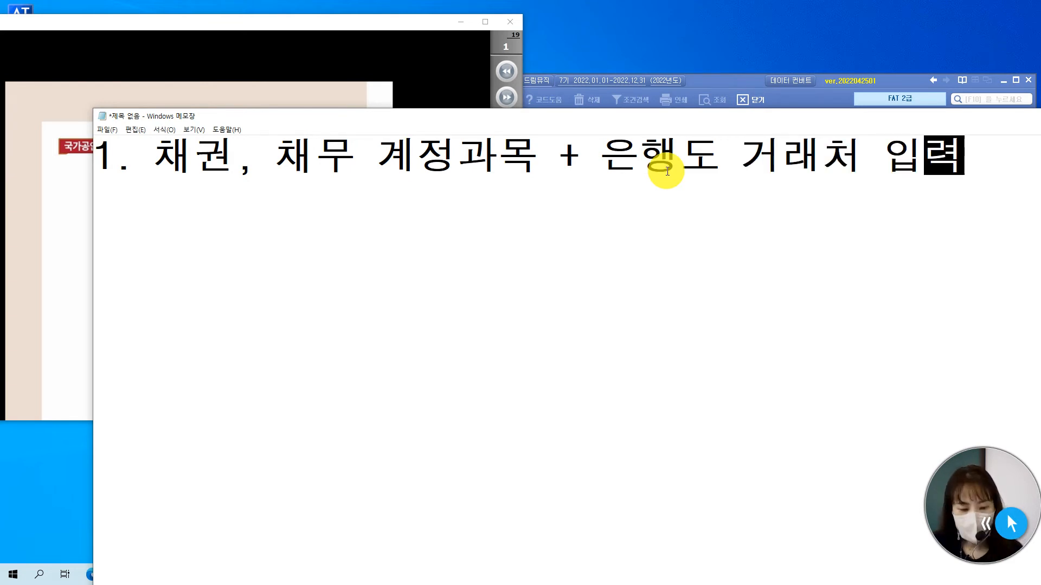
{"action": "type", "text": "!!"}
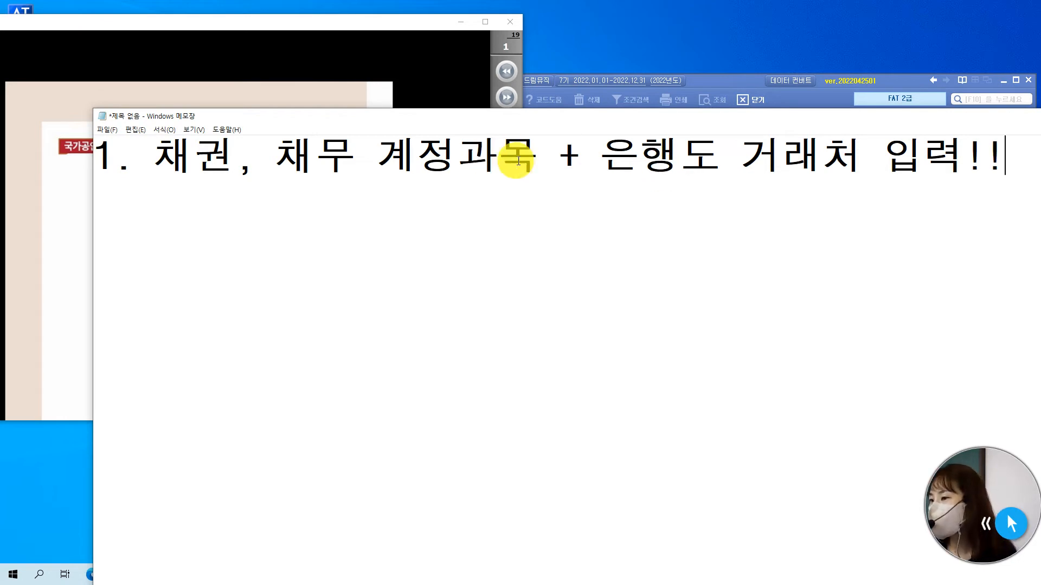
{"action": "left_click_drag", "start_coordinate": [537, 157], "coordinate": [179, 168]}
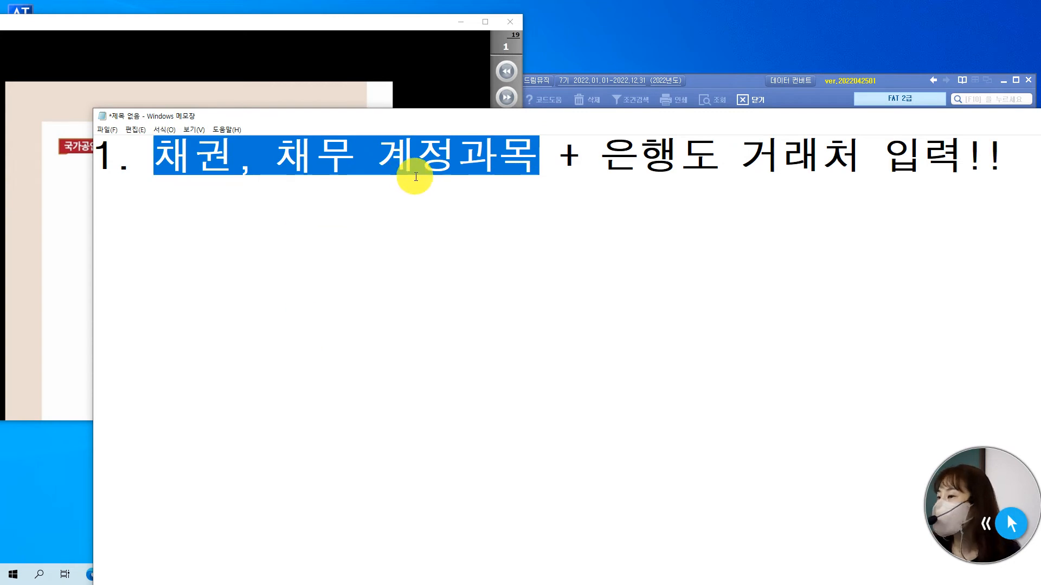
{"action": "left_click_drag", "start_coordinate": [606, 153], "coordinate": [941, 178]}
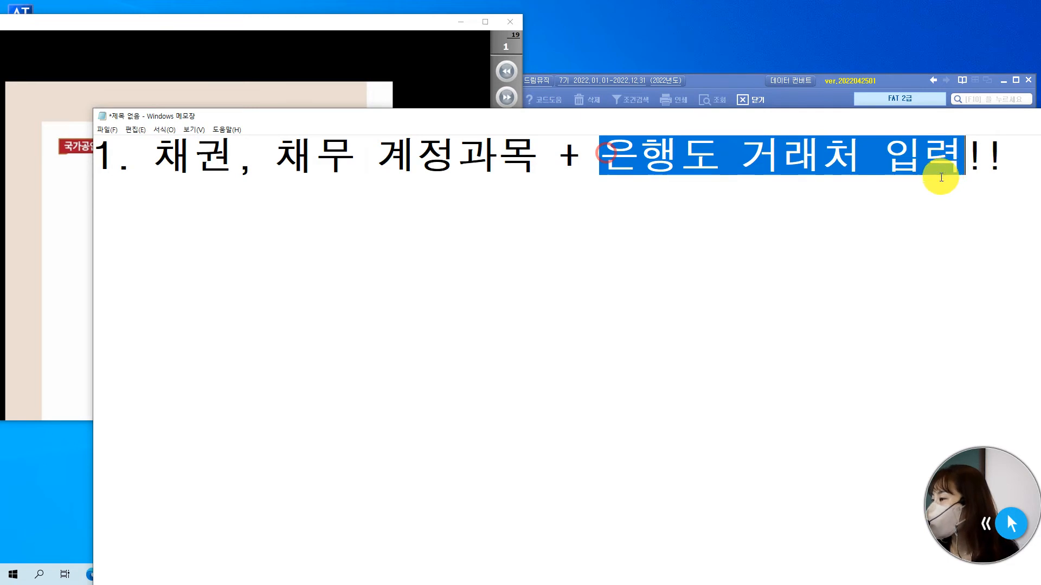
Add a second note line "2. 받을어음, 지급어음 => F3 (어음관리)" after a blank line.
{"action": "left_click", "coordinate": [1009, 155]}
{"action": "key", "text": "Return"}
{"action": "key", "text": "Return"}
{"action": "type", "text": "2."}
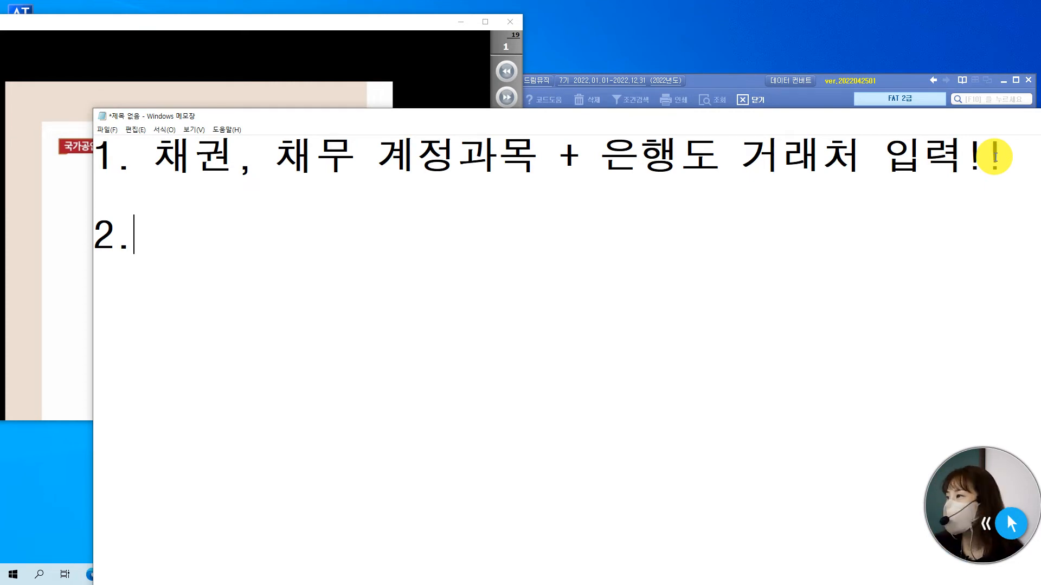
{"action": "type", "text": "바"}
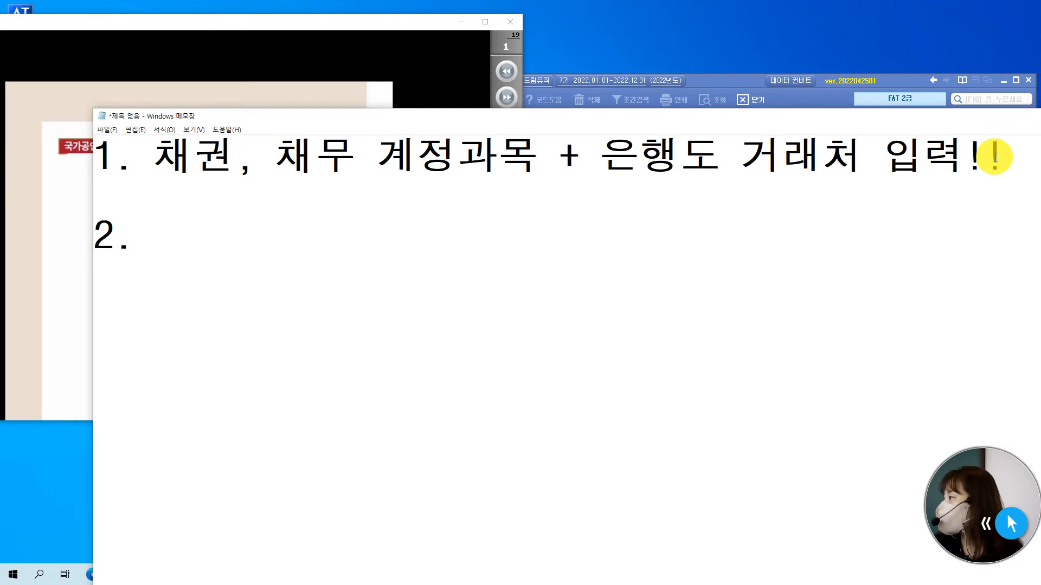
{"action": "type", "text": "으"}
{"action": "key", "text": "BackSpace"}
{"action": "key", "text": "BackSpace"}
{"action": "key", "text": "BackSpace"}
{"action": "type", "text": "받을ㅇ어음, "}
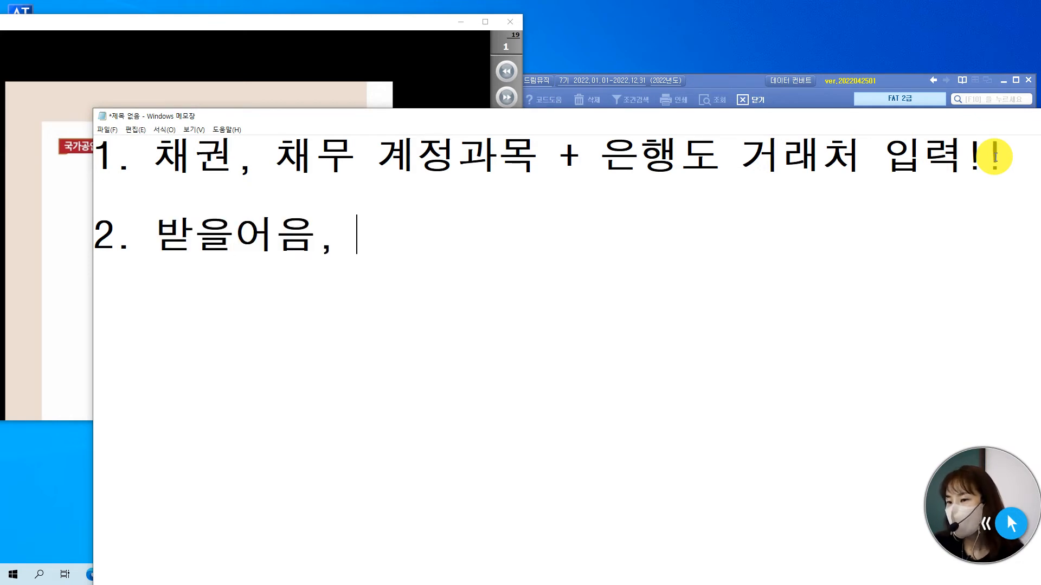
{"action": "type", "text": "지급어음 "}
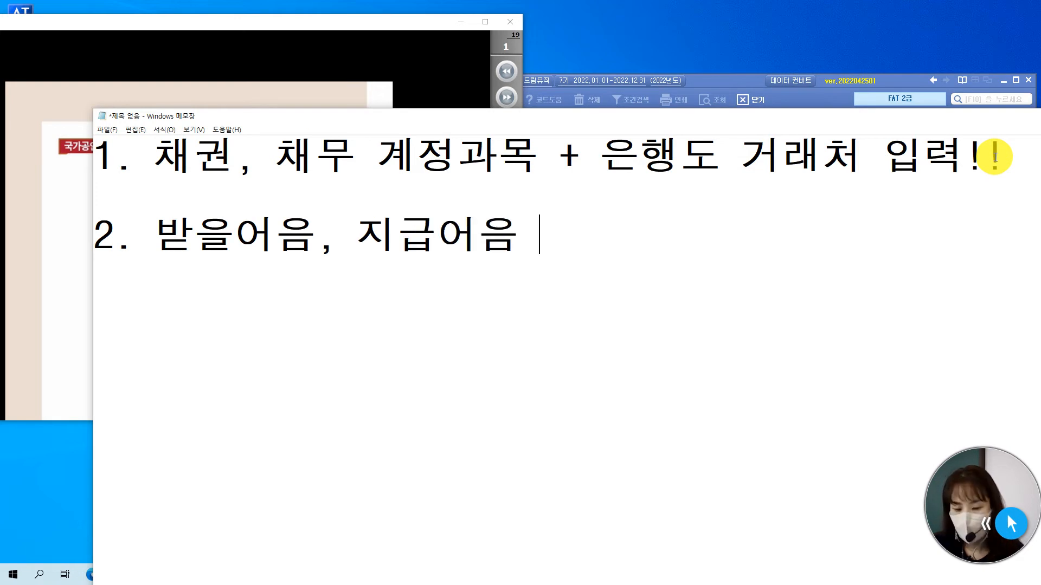
{"action": "type", "text": "=> F3 (DJ"}
{"action": "key", "text": "BackSpace"}
{"action": "key", "text": "BackSpace"}
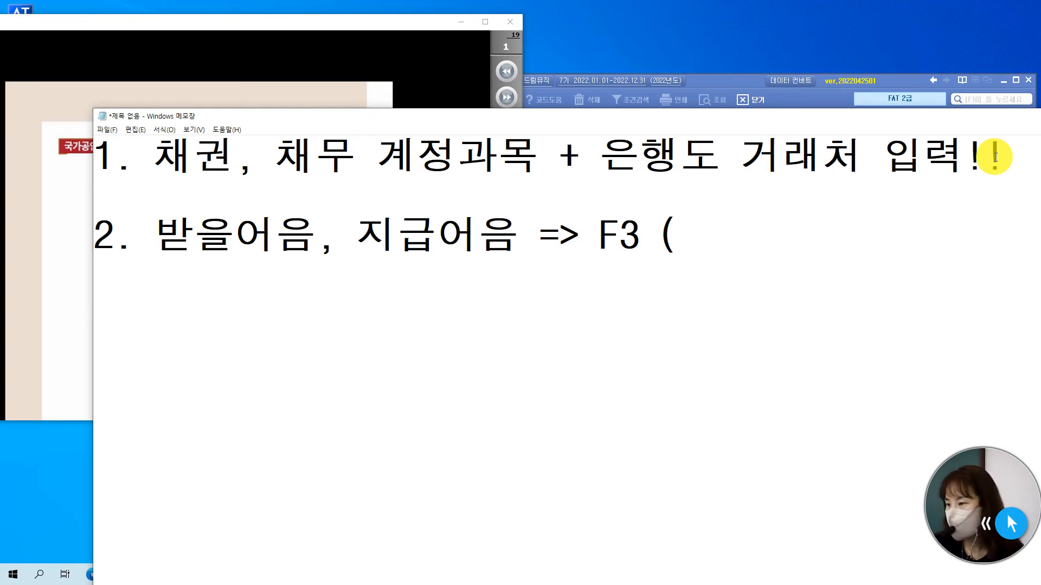
{"action": "type", "text": "어음관리)"}
{"action": "key", "text": "Return"}
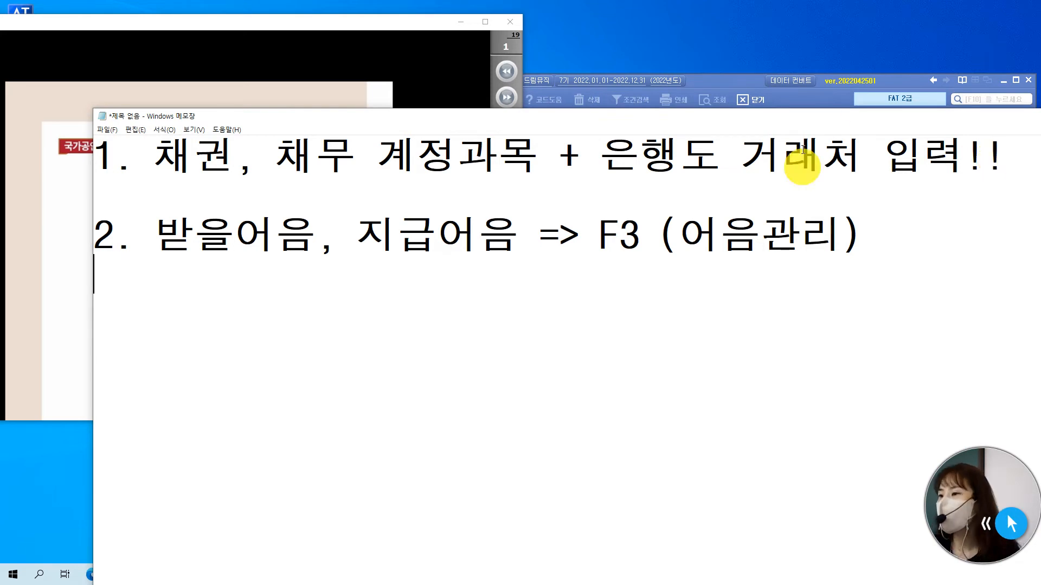
Bring the accounting program and the DocZoom exam document to the front, and turn the exam to page 7.
{"action": "left_click", "coordinate": [729, 80]}
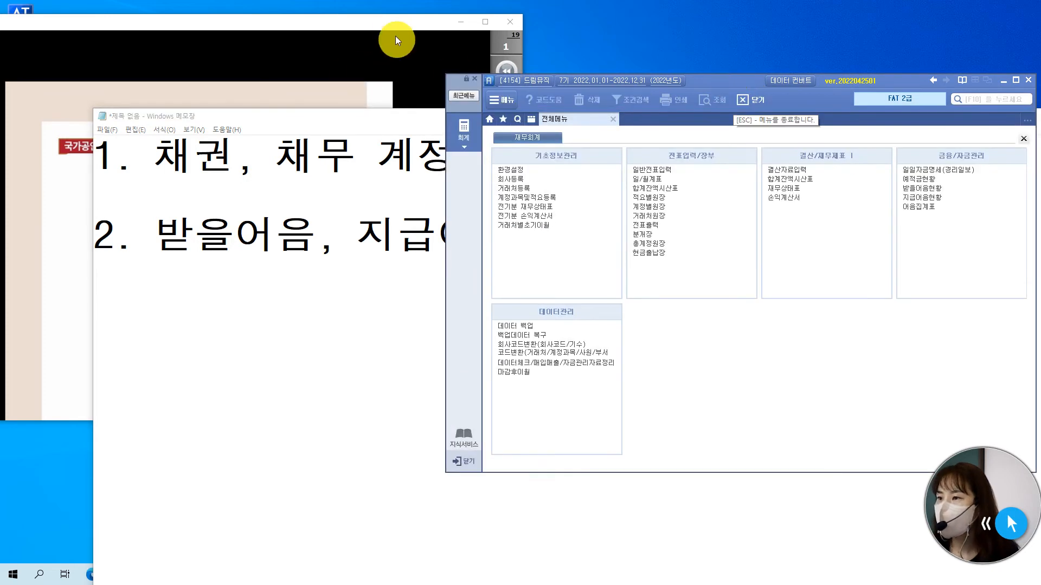
{"action": "left_click", "coordinate": [395, 22]}
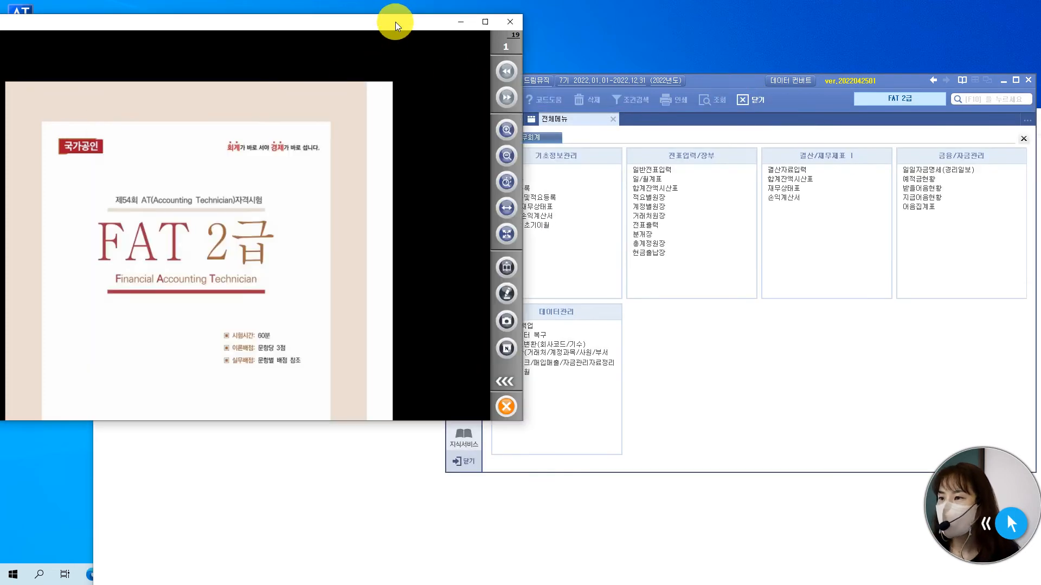
{"action": "left_click", "coordinate": [506, 97]}
{"action": "left_click", "coordinate": [508, 99]}
{"action": "left_click", "coordinate": [507, 99]}
{"action": "left_click", "coordinate": [507, 98]}
{"action": "left_click", "coordinate": [508, 99]}
{"action": "left_click", "coordinate": [507, 99]}
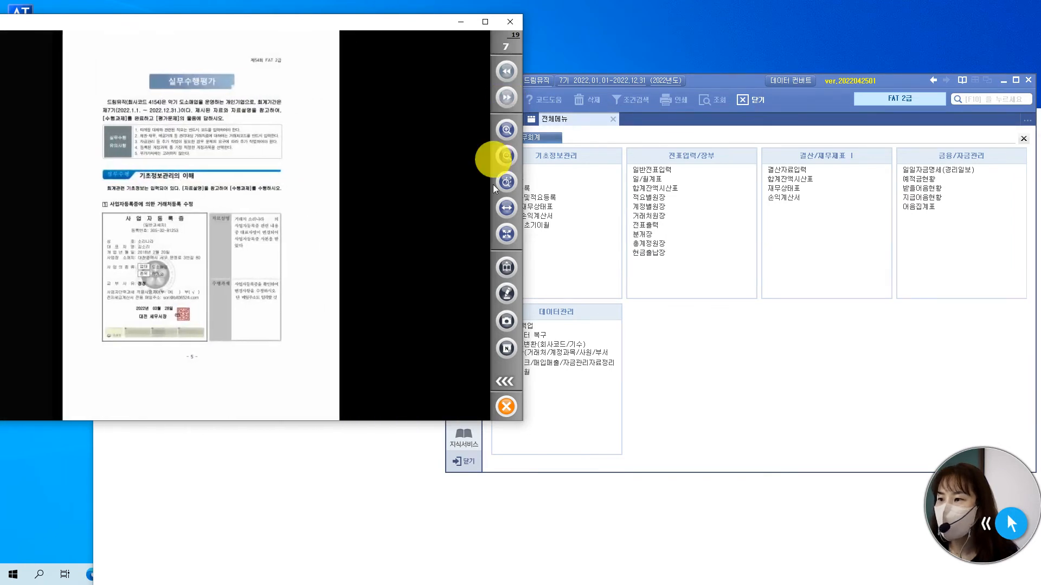
Enlarge page 7 and read from the 실무수행 유의사항 notes down to the 사업자등록증에 의한 거래처등록 수정 task.
{"action": "left_click", "coordinate": [505, 129]}
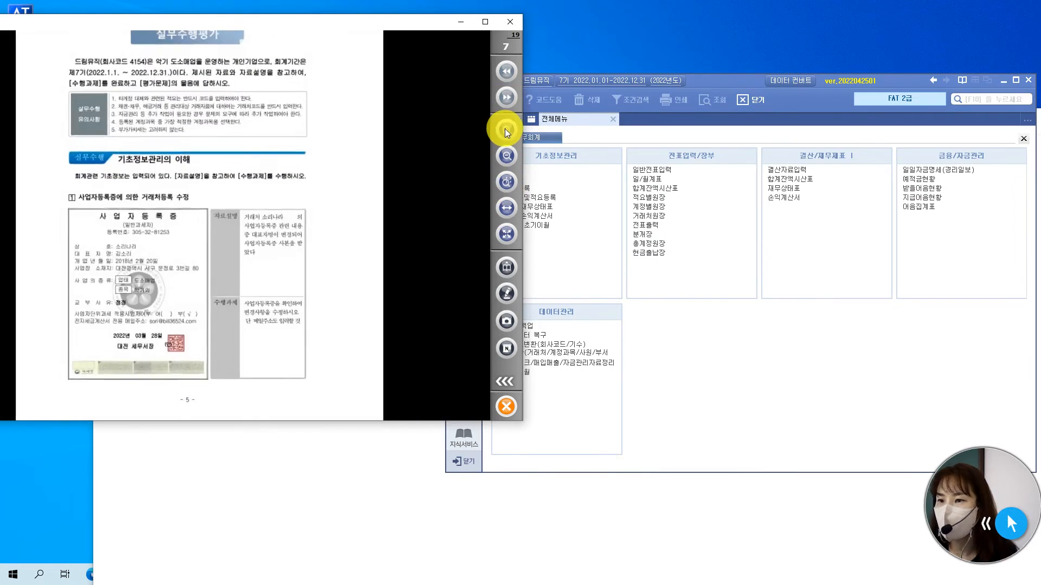
{"action": "left_click_drag", "start_coordinate": [334, 117], "coordinate": [326, 174]}
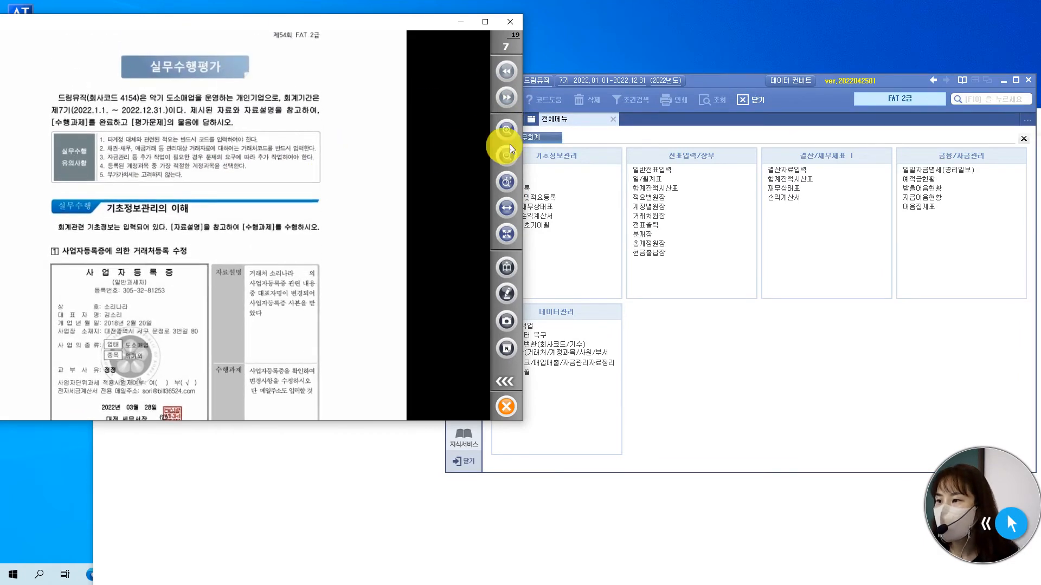
{"action": "left_click", "coordinate": [506, 129]}
{"action": "left_click_drag", "start_coordinate": [363, 119], "coordinate": [414, 213]}
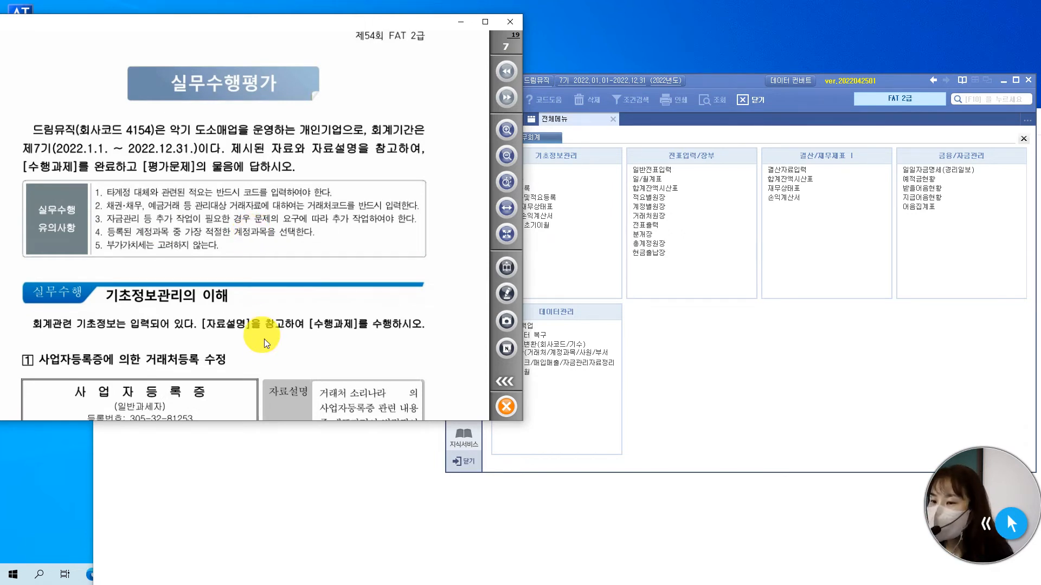
{"action": "scroll", "coordinate": [266, 336], "scroll_direction": "down", "scroll_amount": 3}
{"action": "scroll", "coordinate": [252, 292], "scroll_direction": "down", "scroll_amount": 3}
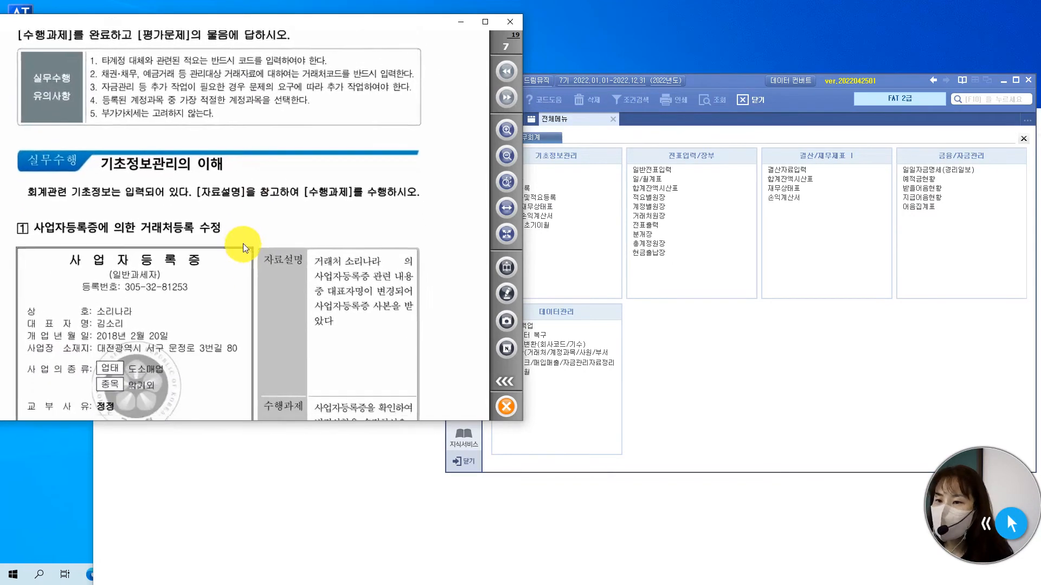
{"action": "scroll", "coordinate": [250, 214], "scroll_direction": "down", "scroll_amount": 1}
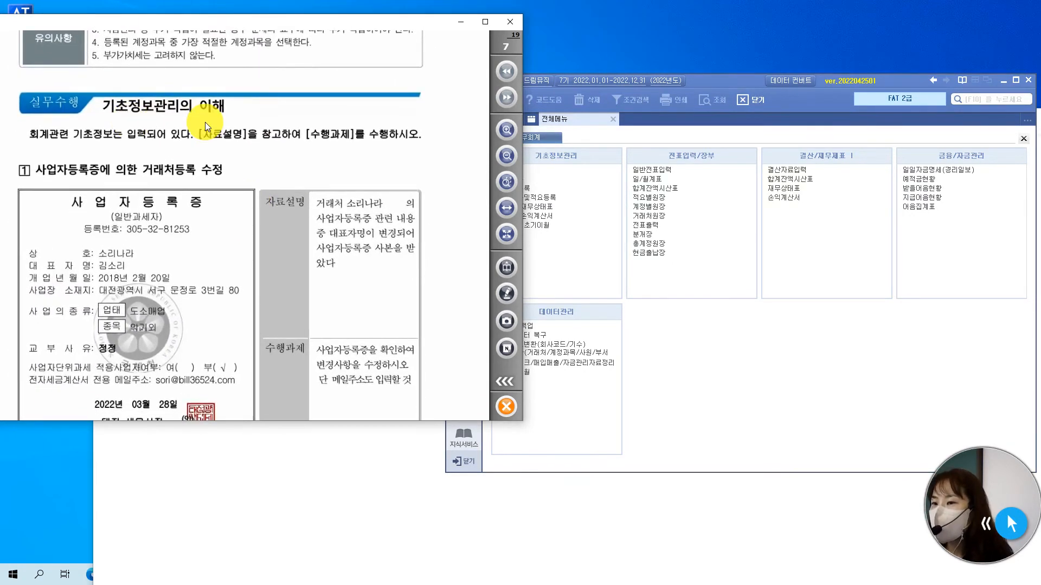
{"action": "scroll", "coordinate": [200, 232], "scroll_direction": "down", "scroll_amount": 3}
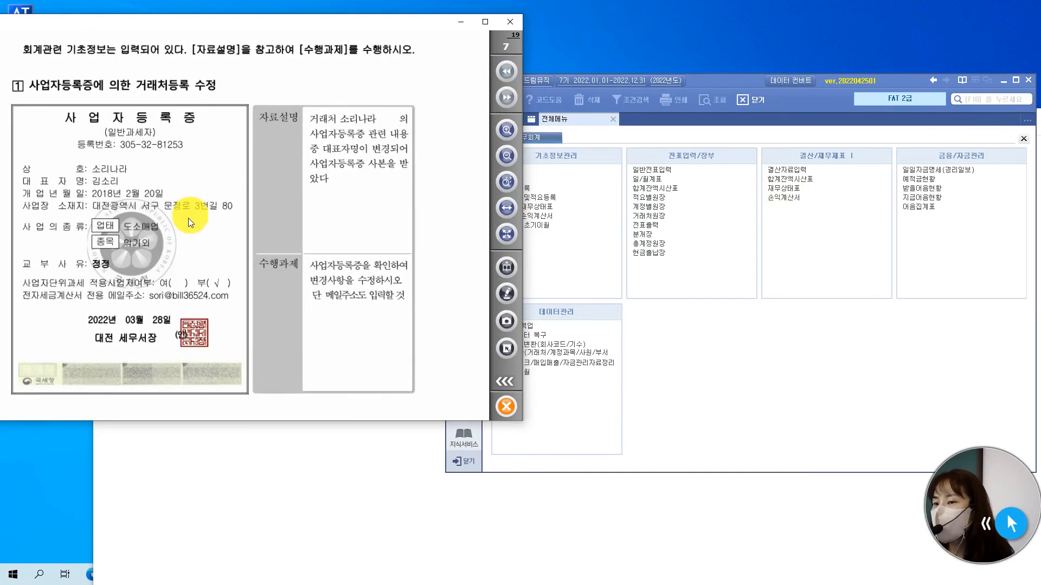
Turn on pen annotation and draw red brackets around "거래처등록" in the first task's heading.
{"action": "left_click", "coordinate": [508, 294]}
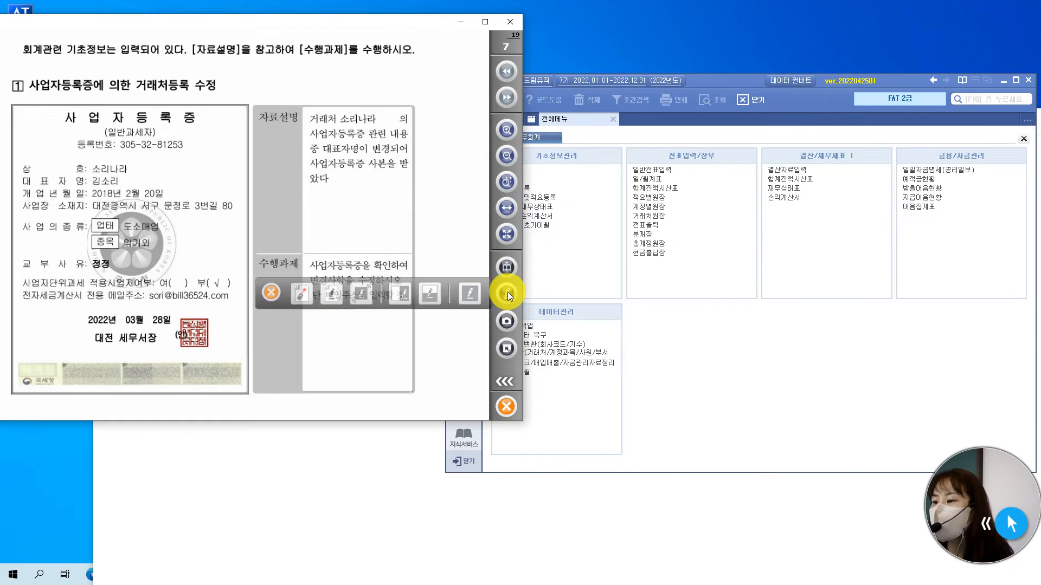
{"action": "left_click", "coordinate": [332, 294]}
{"action": "mouse_move", "coordinate": [288, 415]}
{"action": "left_mouse_down"}
{"action": "mouse_move", "coordinate": [378, 356]}
{"action": "mouse_move", "coordinate": [363, 361]}
{"action": "left_mouse_up"}
{"action": "mouse_move", "coordinate": [300, 410]}
{"action": "left_mouse_down"}
{"action": "mouse_move", "coordinate": [324, 342]}
{"action": "mouse_move", "coordinate": [313, 343]}
{"action": "left_mouse_up"}
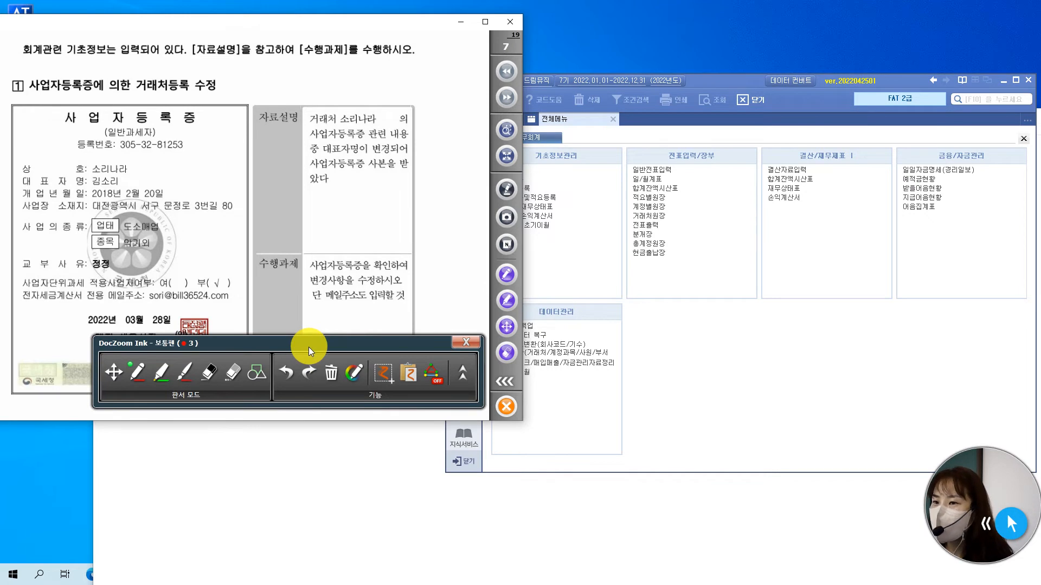
{"action": "left_click_drag", "start_coordinate": [155, 96], "coordinate": [159, 91]}
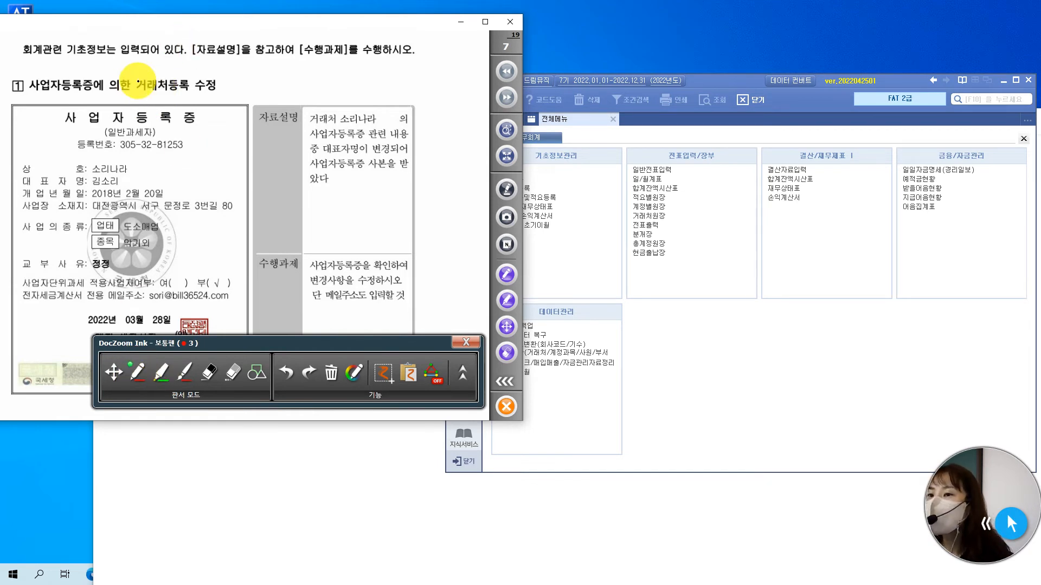
{"action": "mouse_move", "coordinate": [137, 71]}
{"action": "left_mouse_down"}
{"action": "mouse_move", "coordinate": [129, 85]}
{"action": "mouse_move", "coordinate": [137, 96]}
{"action": "left_mouse_up"}
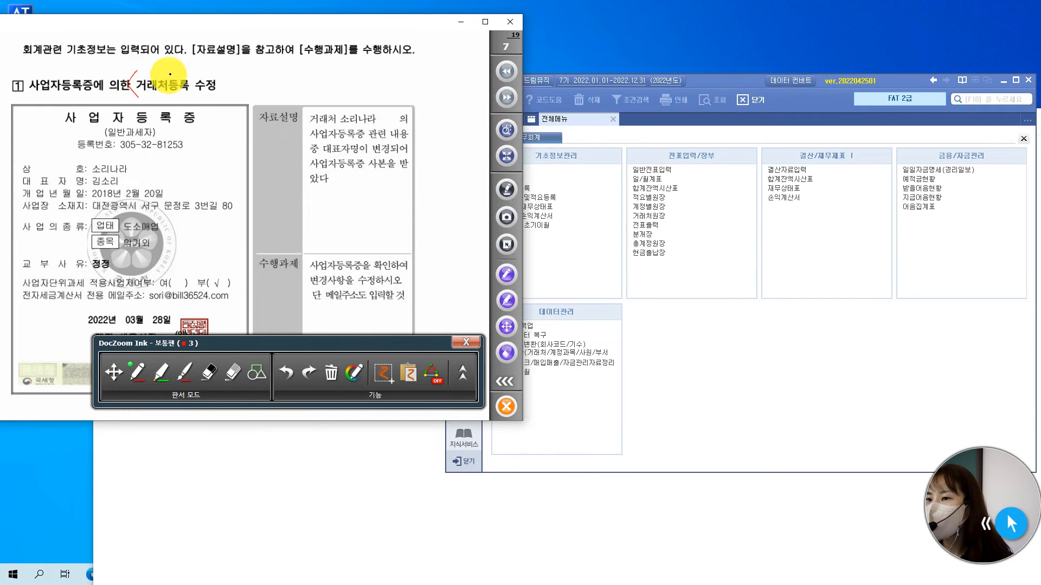
{"action": "left_click_drag", "start_coordinate": [185, 69], "coordinate": [189, 97]}
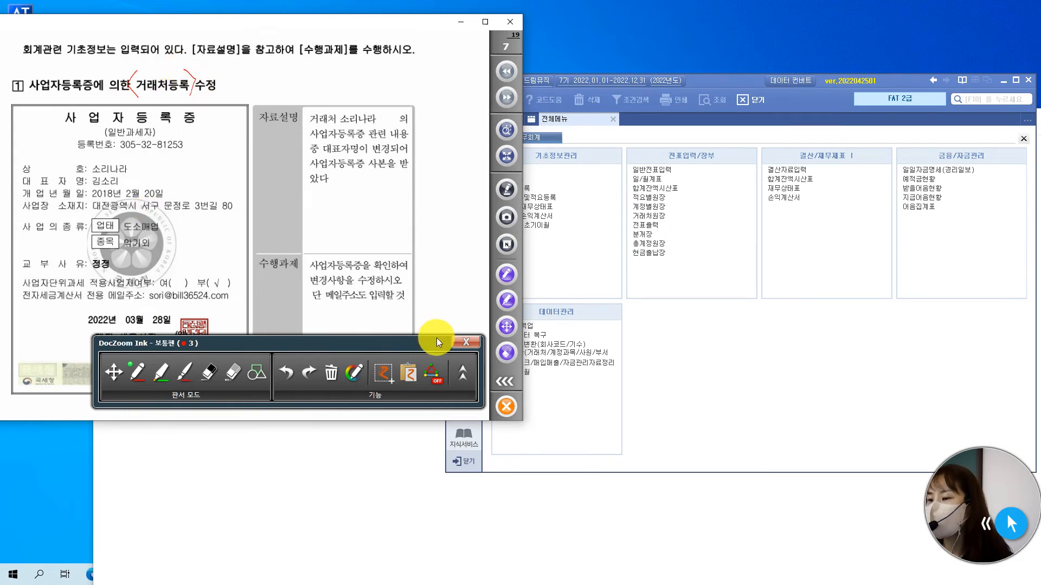
Extend the exam viewer window downward and place the ink toolbar below the page number.
{"action": "mouse_move", "coordinate": [429, 340]}
{"action": "left_mouse_down"}
{"action": "mouse_move", "coordinate": [400, 409]}
{"action": "mouse_move", "coordinate": [404, 354]}
{"action": "mouse_move", "coordinate": [403, 407]}
{"action": "left_mouse_up"}
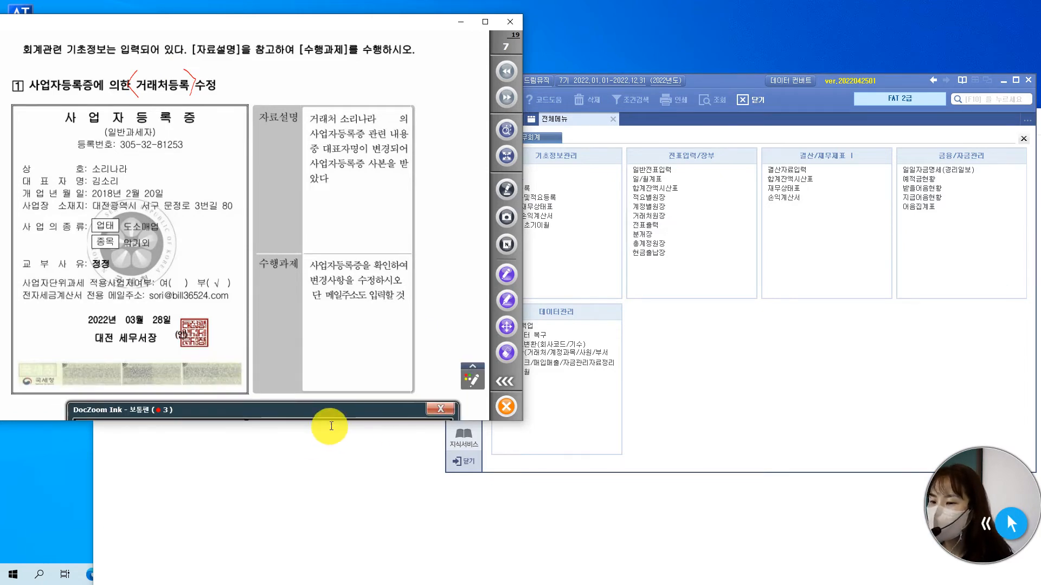
{"action": "left_click_drag", "start_coordinate": [327, 421], "coordinate": [299, 572]}
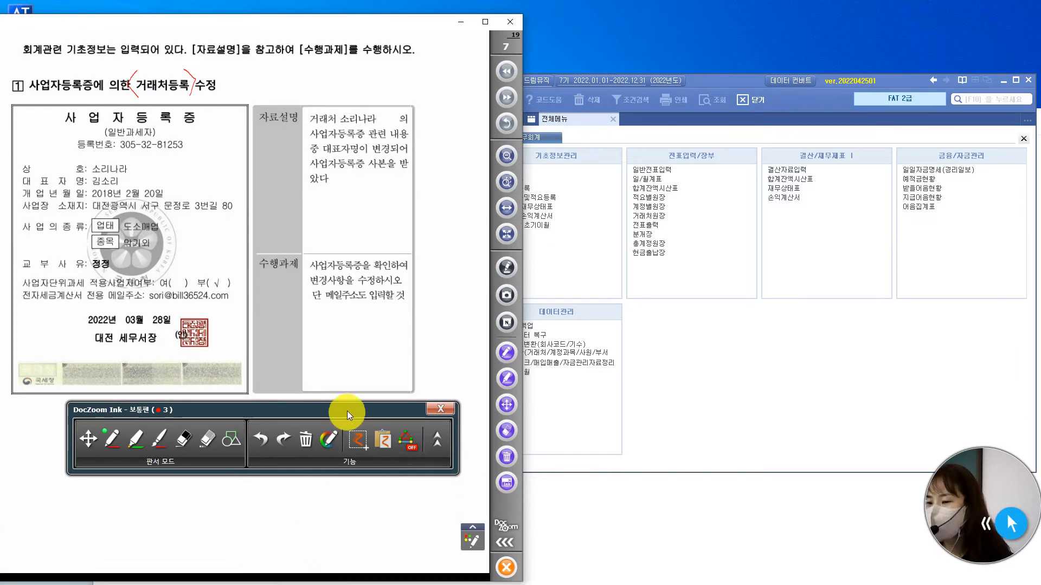
{"action": "mouse_move", "coordinate": [349, 415]}
{"action": "left_mouse_down"}
{"action": "mouse_move", "coordinate": [340, 473]}
{"action": "mouse_move", "coordinate": [319, 470]}
{"action": "left_mouse_up"}
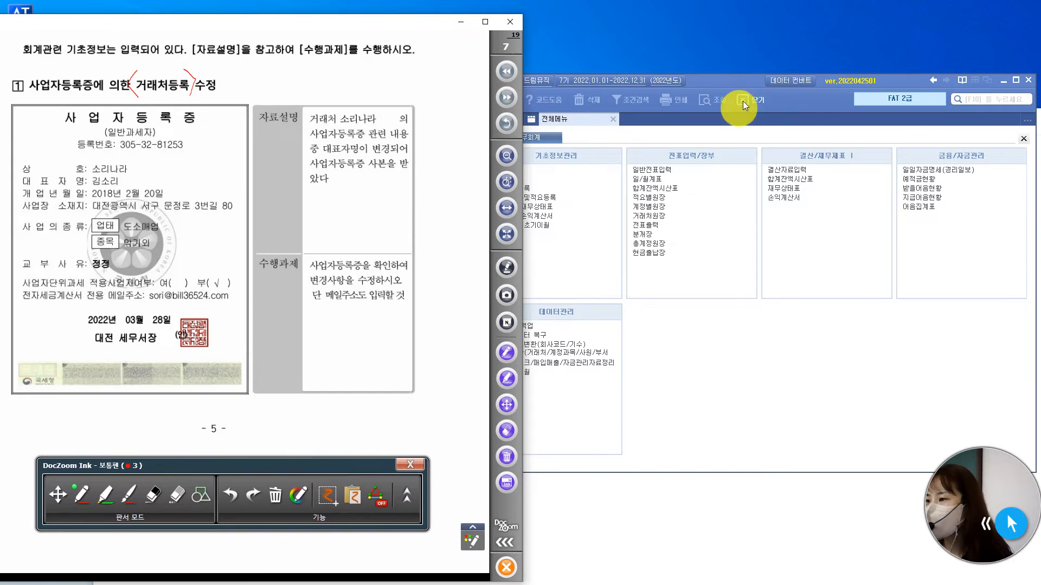
Open 거래처등록 in the accounting program and outline the exam's 수행과제 text with a red heart.
{"action": "left_click", "coordinate": [727, 87]}
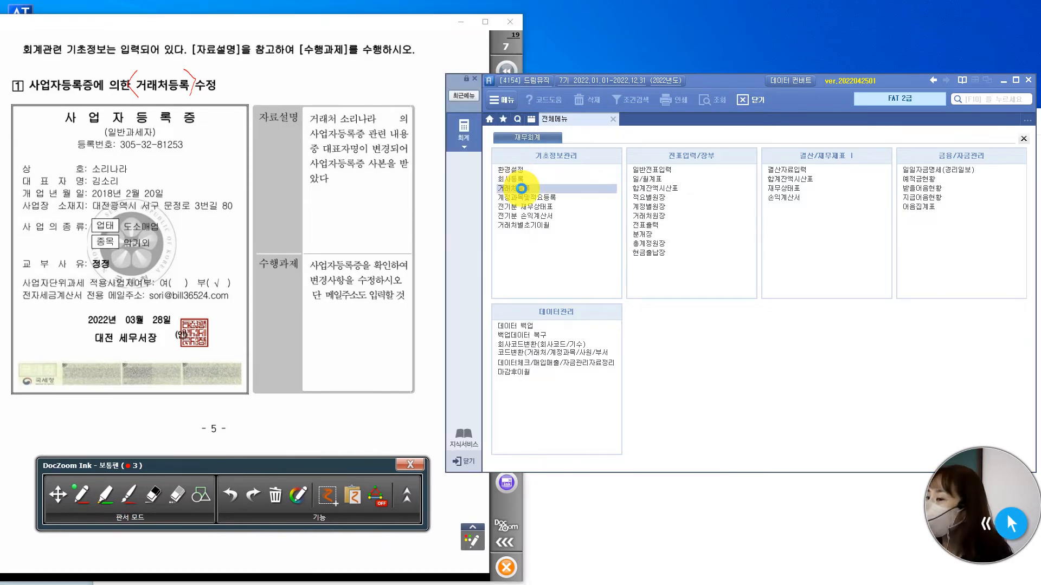
{"action": "left_click", "coordinate": [521, 188]}
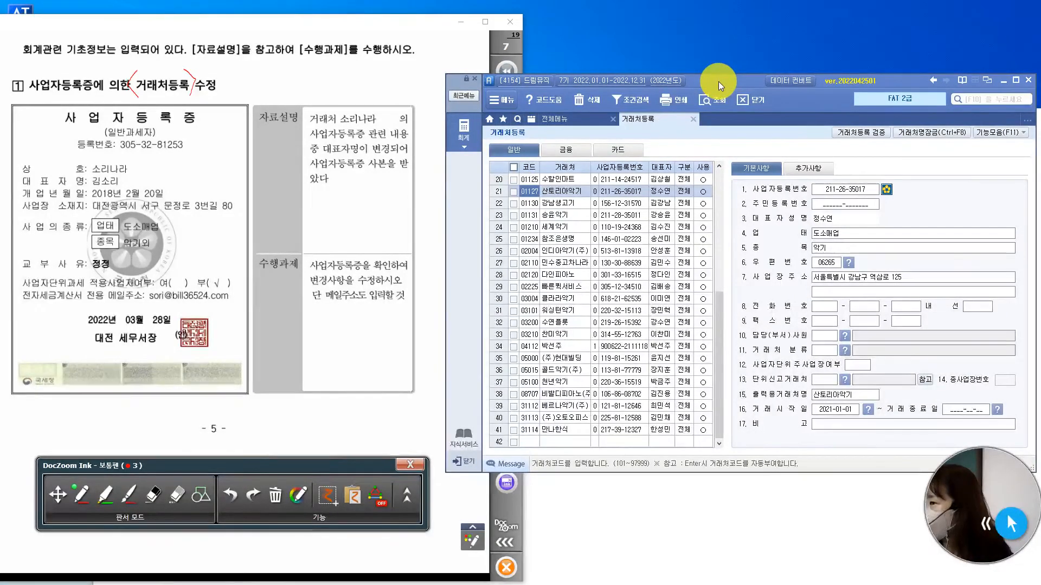
{"action": "mouse_move", "coordinate": [718, 81]}
{"action": "left_mouse_down"}
{"action": "mouse_move", "coordinate": [740, 71]}
{"action": "mouse_move", "coordinate": [716, 63]}
{"action": "left_mouse_up"}
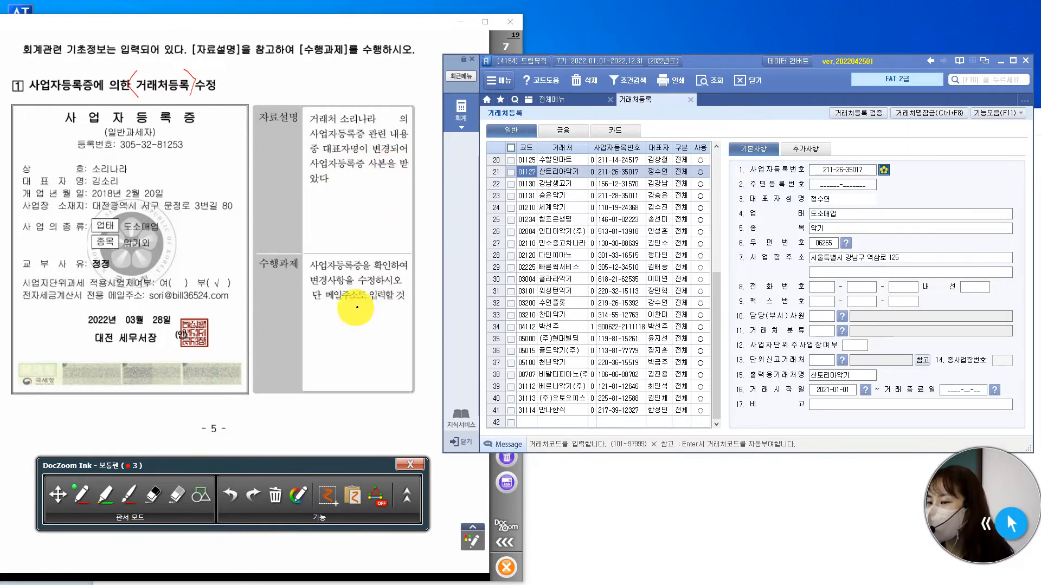
{"action": "mouse_move", "coordinate": [361, 325]}
{"action": "left_mouse_down"}
{"action": "mouse_move", "coordinate": [320, 276]}
{"action": "mouse_move", "coordinate": [397, 239]}
{"action": "mouse_move", "coordinate": [367, 324]}
{"action": "left_mouse_up"}
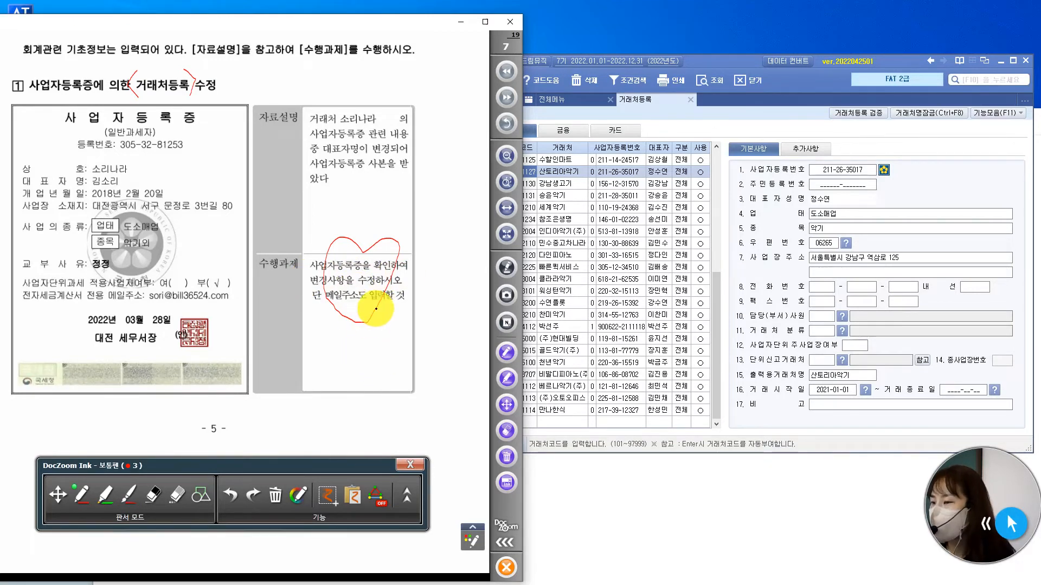
Find the customer 소리나라 in the 거래처등록 list by searching for "소리", and close the search.
{"action": "left_click", "coordinate": [715, 68]}
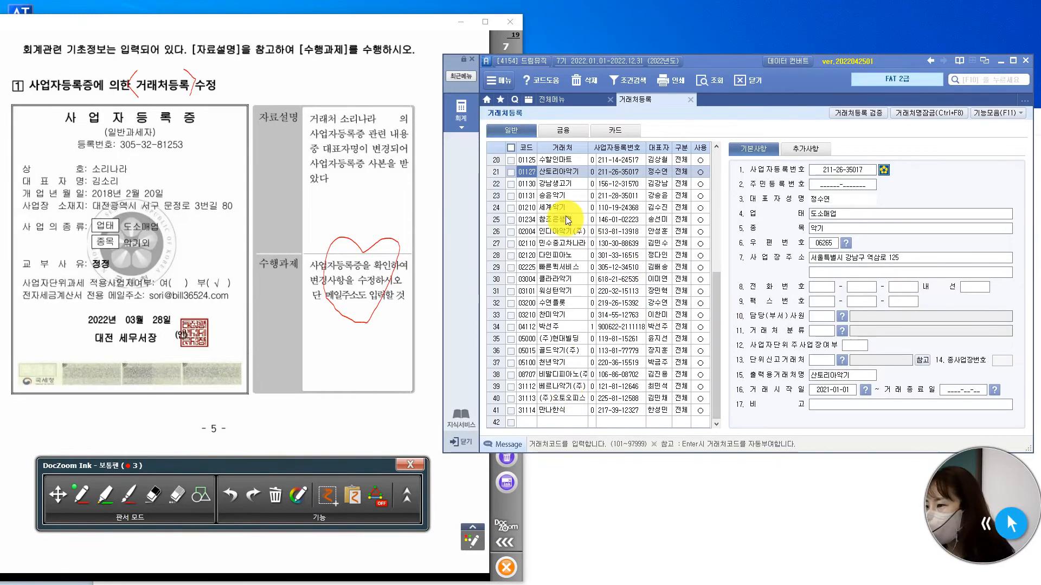
{"action": "scroll", "coordinate": [565, 319], "scroll_direction": "up", "scroll_amount": 6}
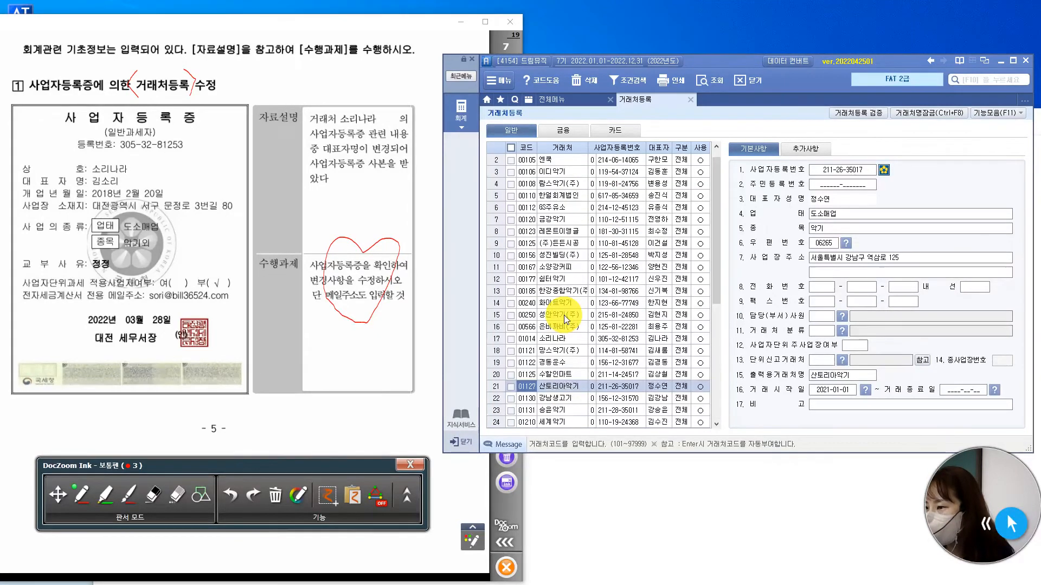
{"action": "scroll", "coordinate": [565, 318], "scroll_direction": "down", "scroll_amount": 3}
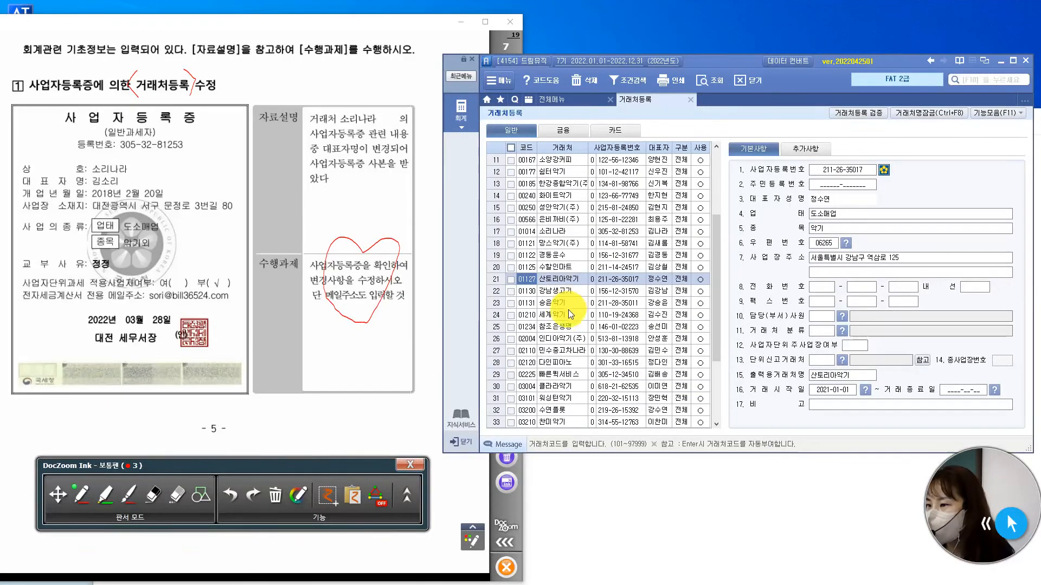
{"action": "right_click", "coordinate": [573, 220]}
{"action": "left_click", "coordinate": [599, 238]}
{"action": "type", "text": "소"}
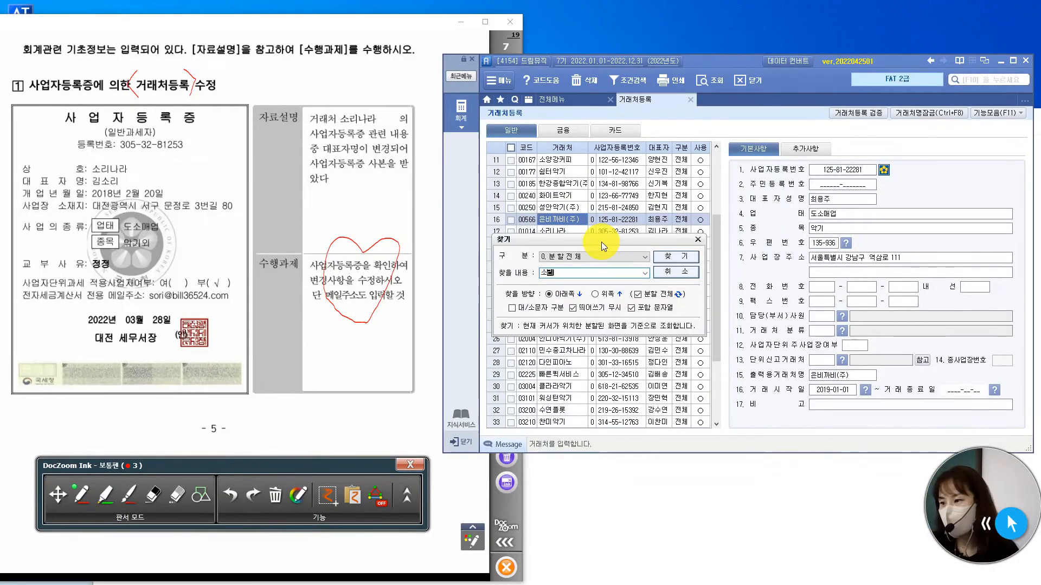
{"action": "type", "text": "리"}
{"action": "key", "text": "Return"}
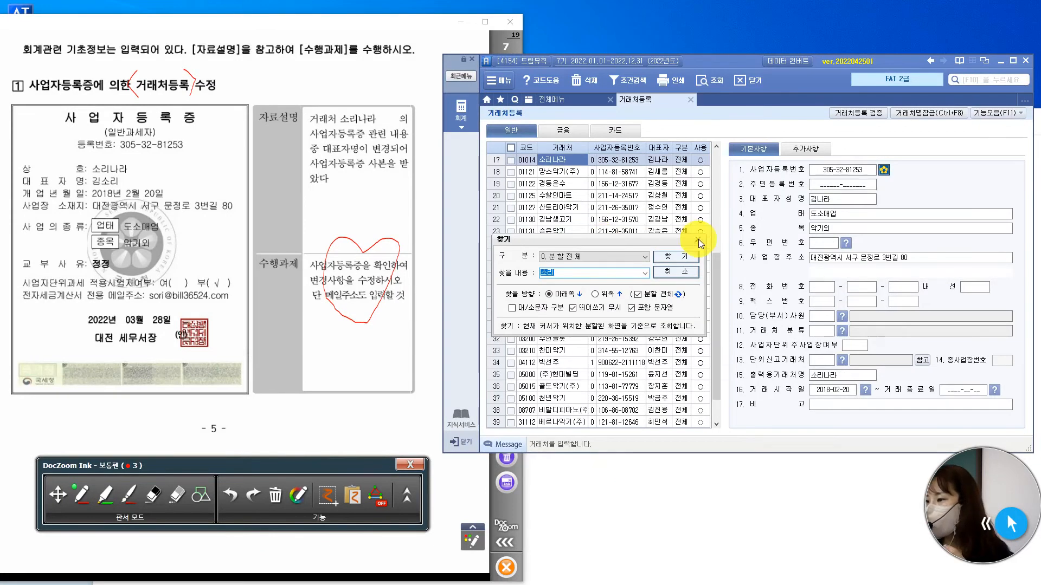
{"action": "left_click", "coordinate": [697, 239]}
{"action": "scroll", "coordinate": [617, 204], "scroll_direction": "up", "scroll_amount": 5}
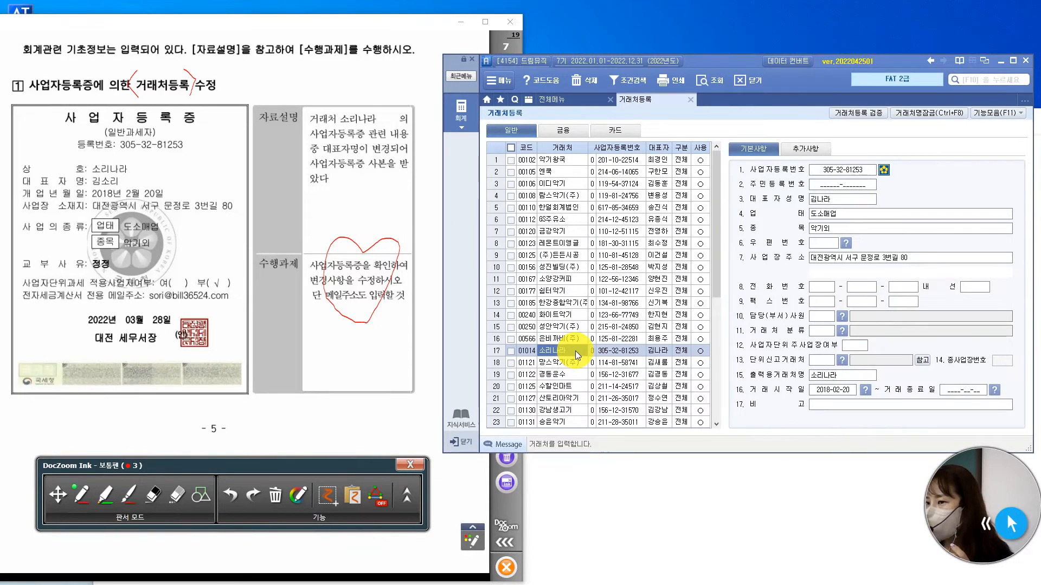
Replace 소리나라's 대표자성명 with the representative's name on the certificate, and check the registration number, 업태, 종목 and address.
{"action": "left_click", "coordinate": [859, 172]}
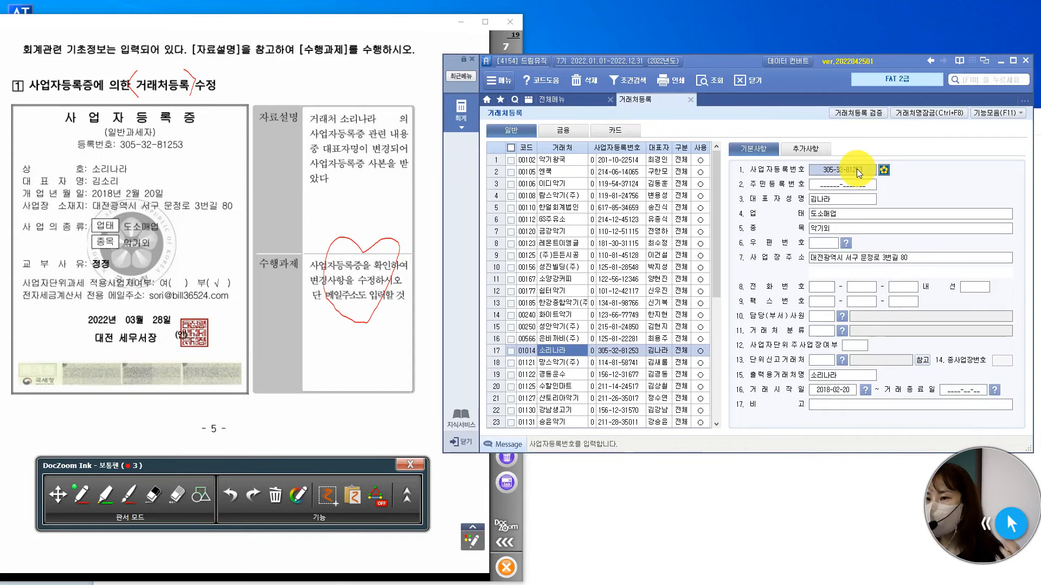
{"action": "left_click", "coordinate": [850, 202]}
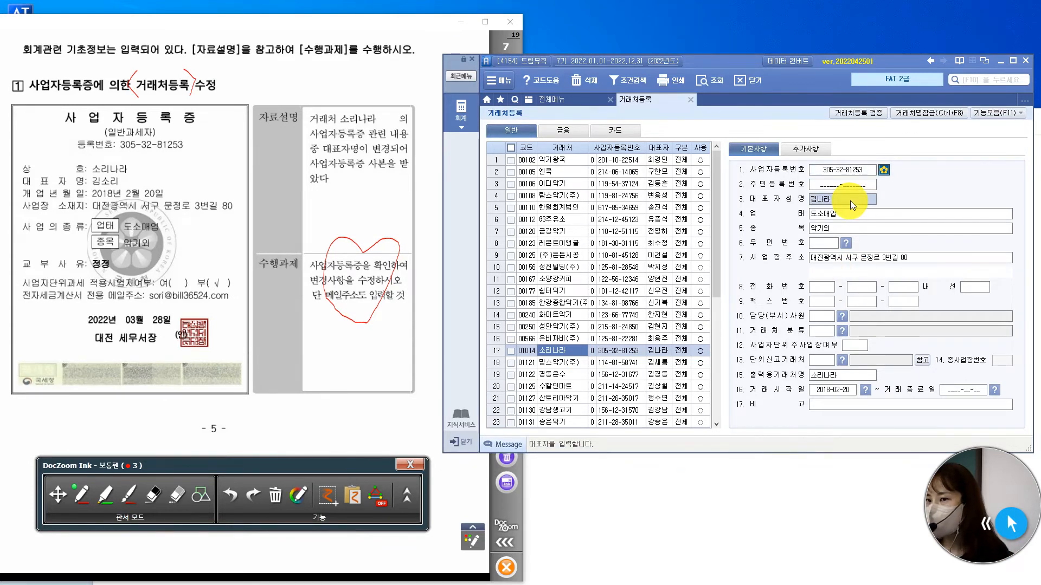
{"action": "type", "text": "ㄱㄱ"}
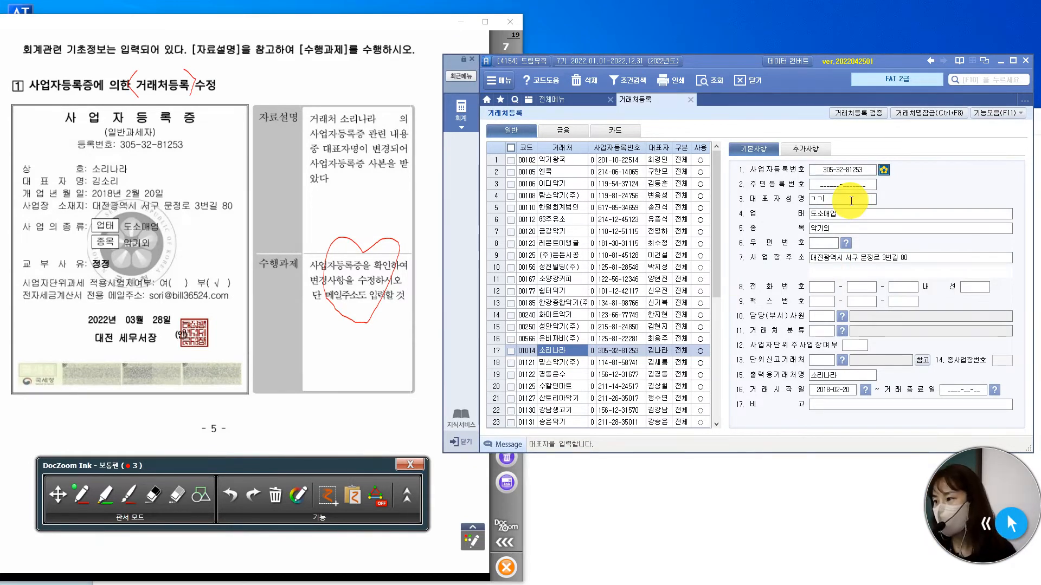
{"action": "key", "text": "Return"}
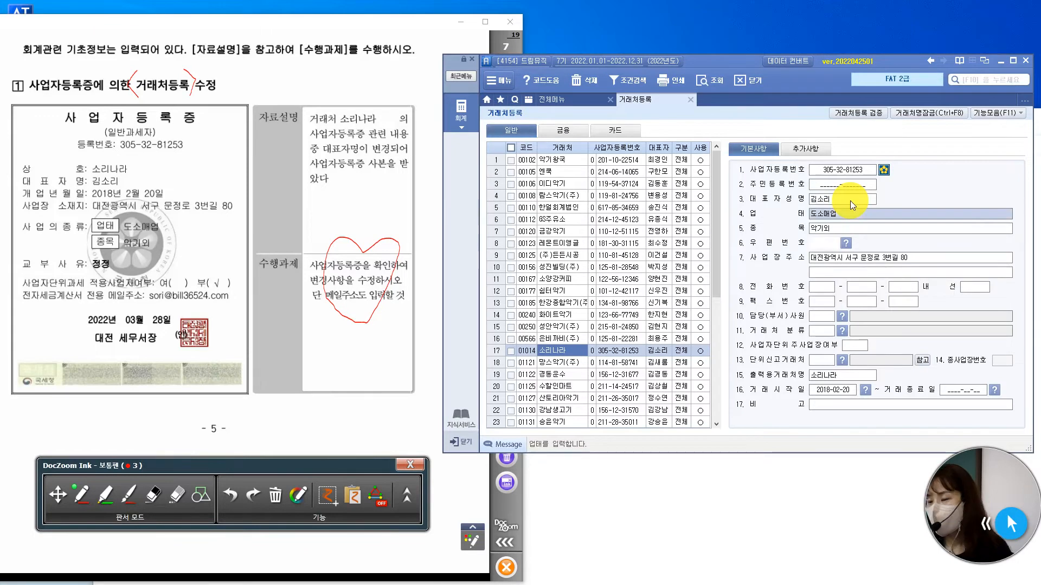
{"action": "key", "text": "Return"}
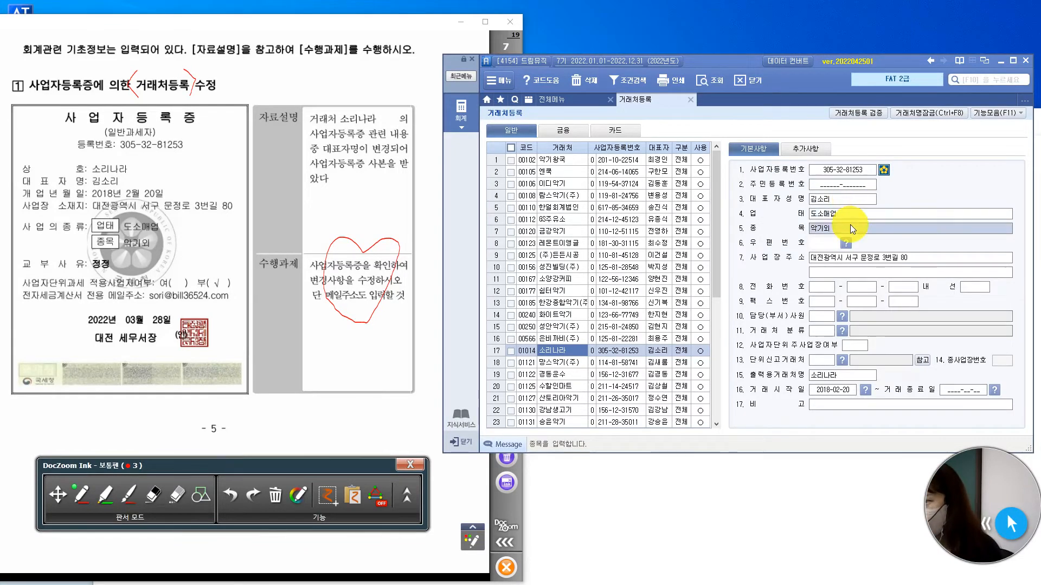
{"action": "left_click", "coordinate": [867, 262]}
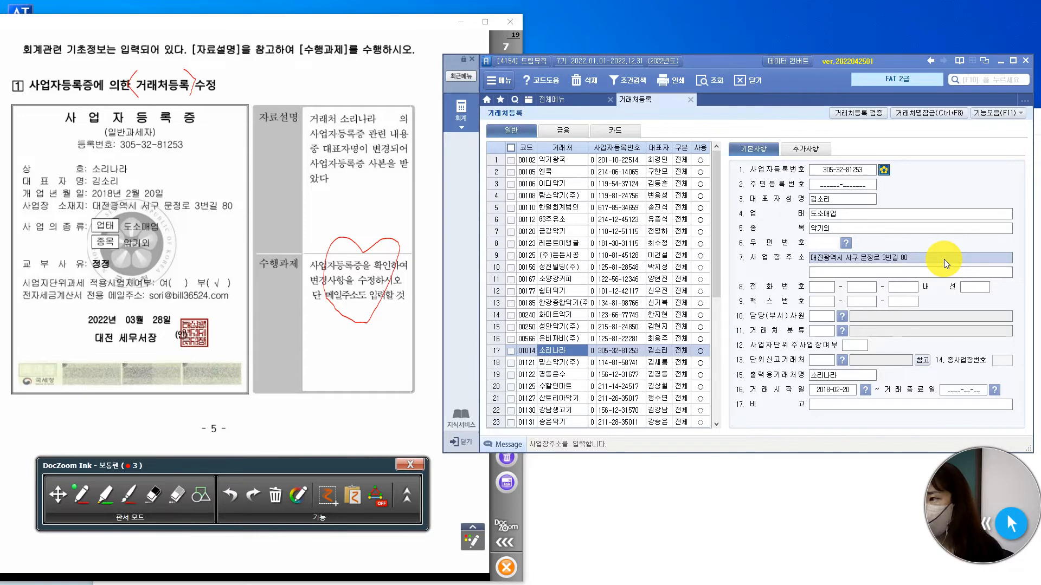
Update 소리나라's 담당자메일주소 under 추가사항 to the e-mail address on the certificate and close 거래처등록.
{"action": "left_click", "coordinate": [818, 149]}
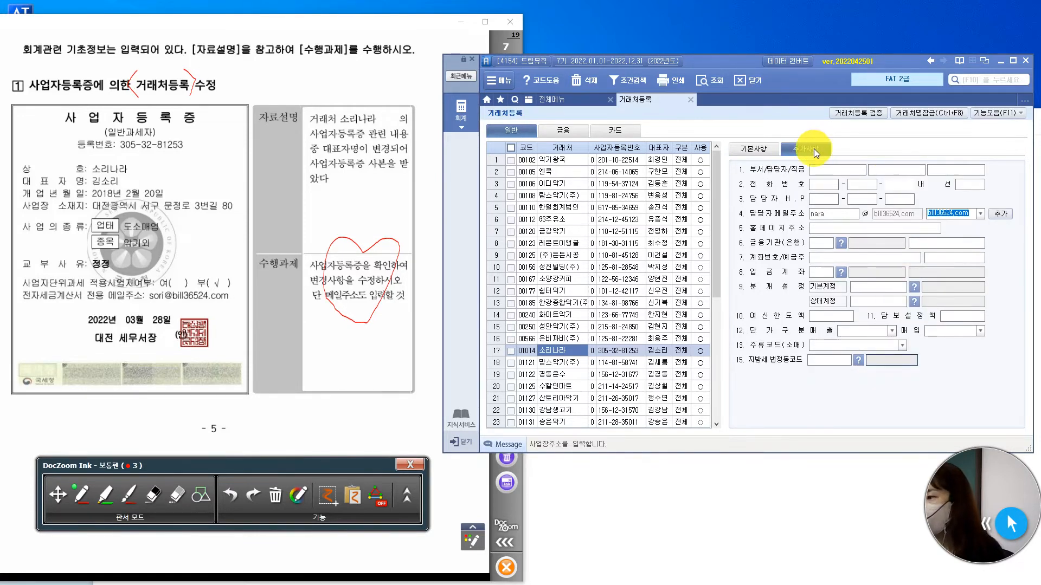
{"action": "left_click", "coordinate": [836, 216]}
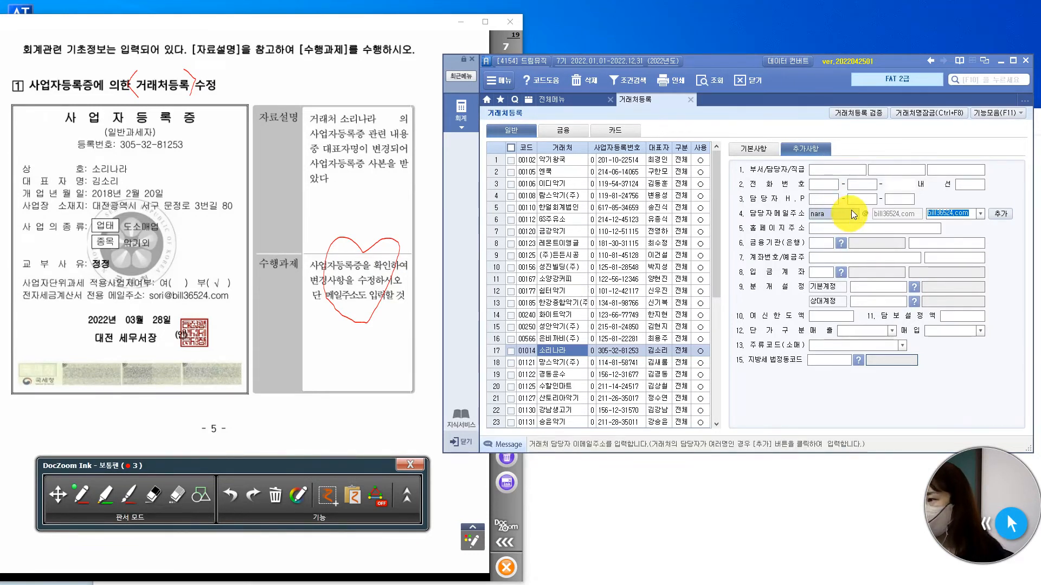
{"action": "type", "text": "ㄴ"}
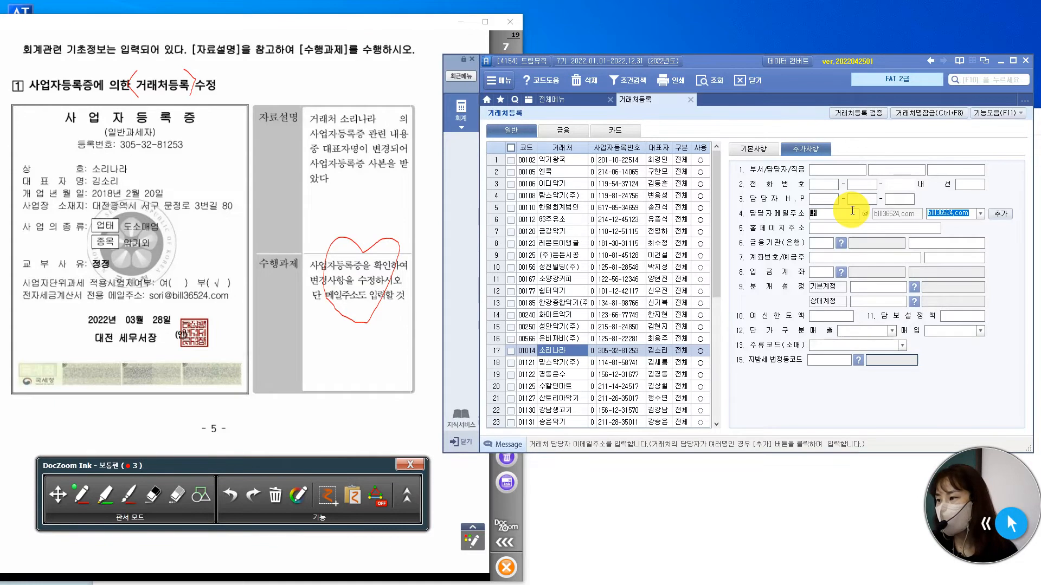
{"action": "type", "text": "sori"}
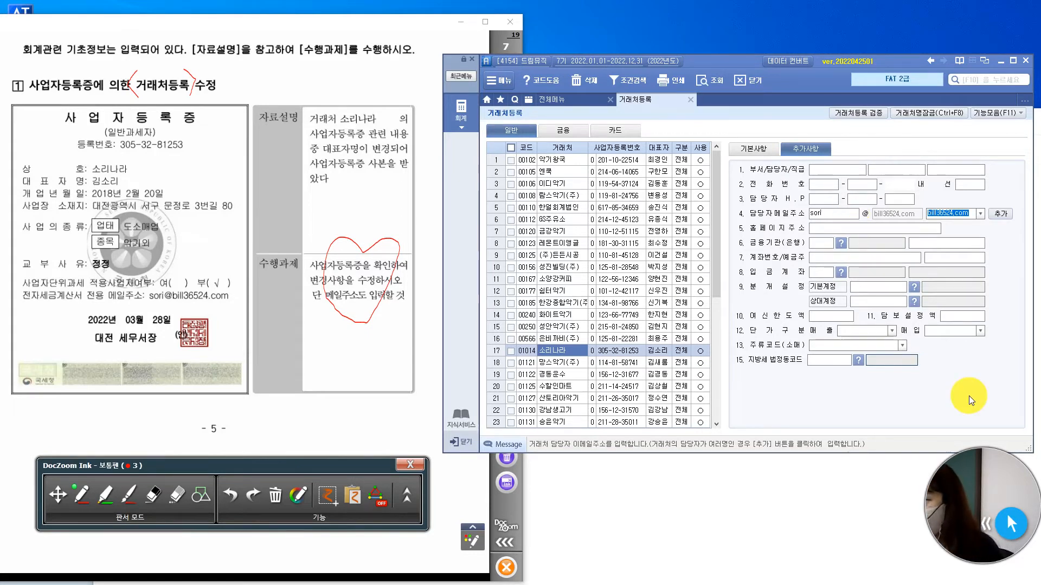
{"action": "key", "text": "Return"}
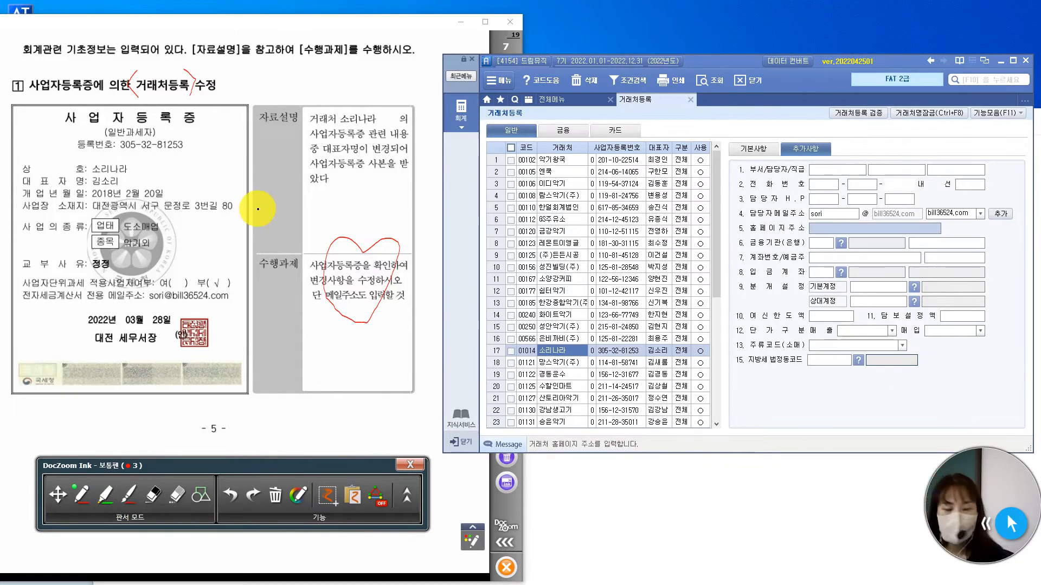
{"action": "key", "text": "Escape"}
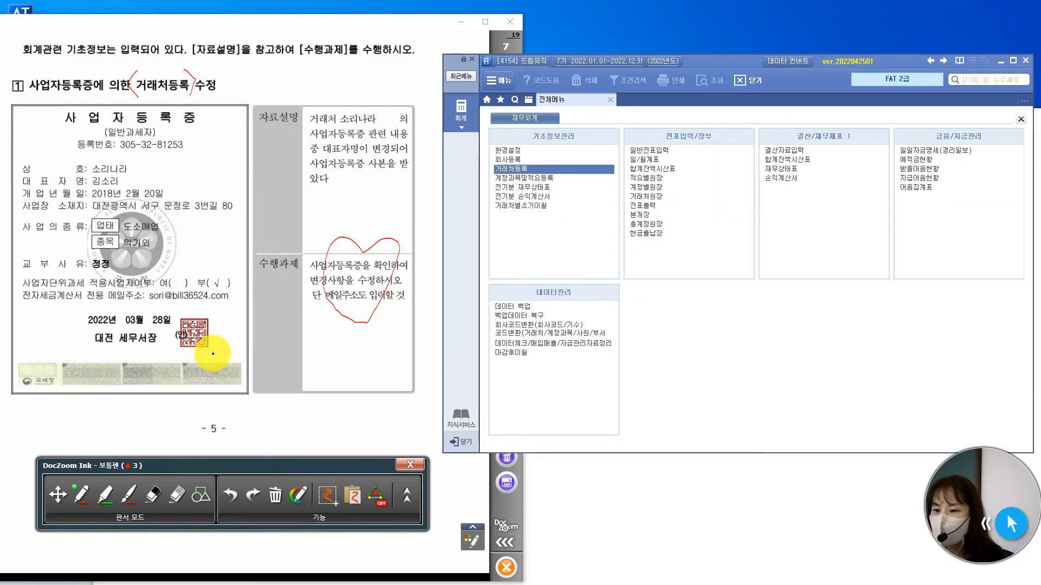
Put the exam viewer in move mode and show page 8's 전기분 손익계산서 table enlarged to page width.
{"action": "scroll", "coordinate": [213, 354], "scroll_direction": "up", "scroll_amount": 5}
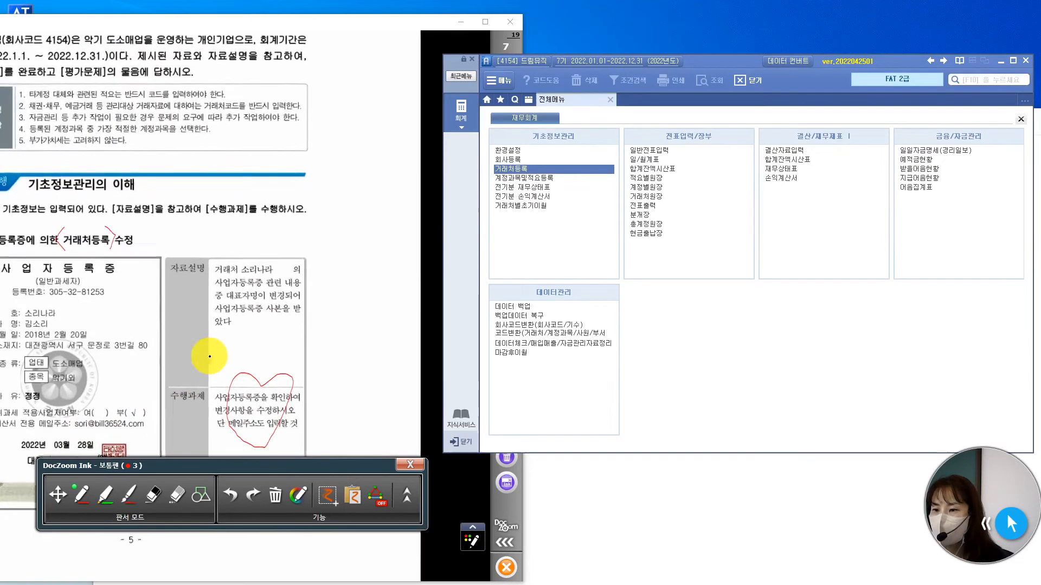
{"action": "left_click_drag", "start_coordinate": [206, 356], "coordinate": [278, 356]}
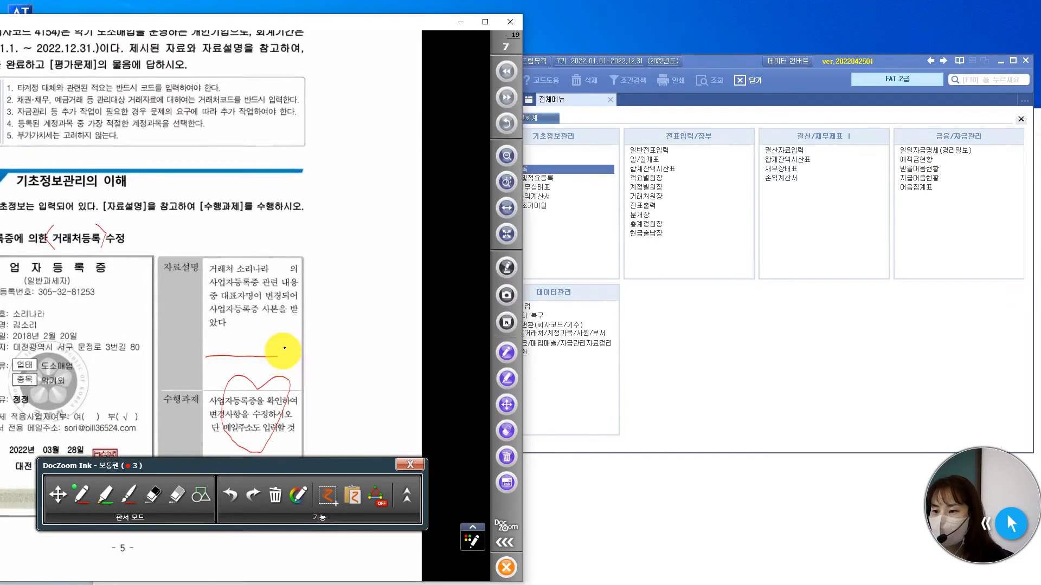
{"action": "left_click", "coordinate": [58, 494]}
{"action": "scroll", "coordinate": [226, 386], "scroll_direction": "down", "scroll_amount": 5}
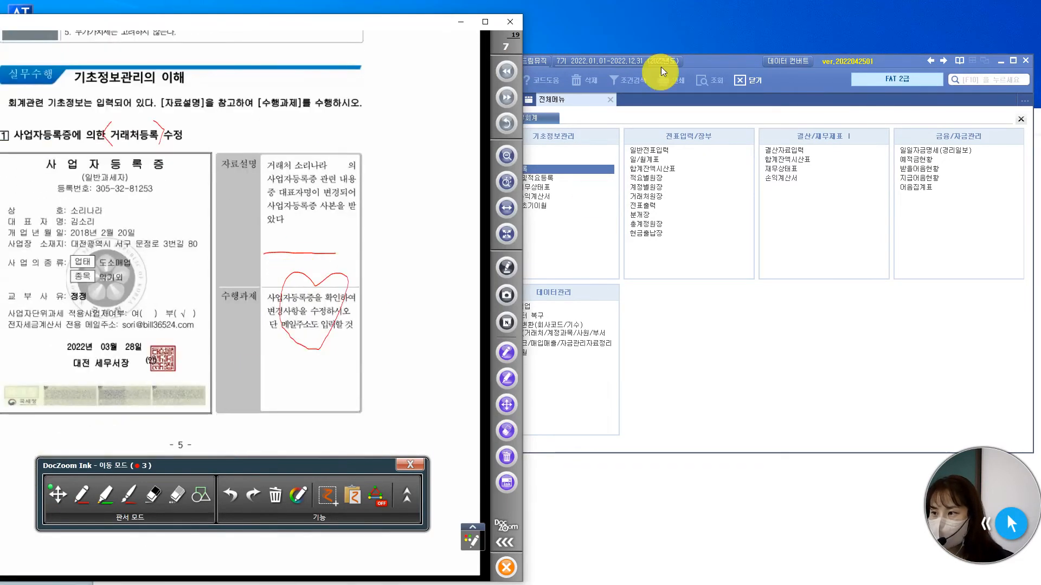
{"action": "left_click", "coordinate": [507, 98]}
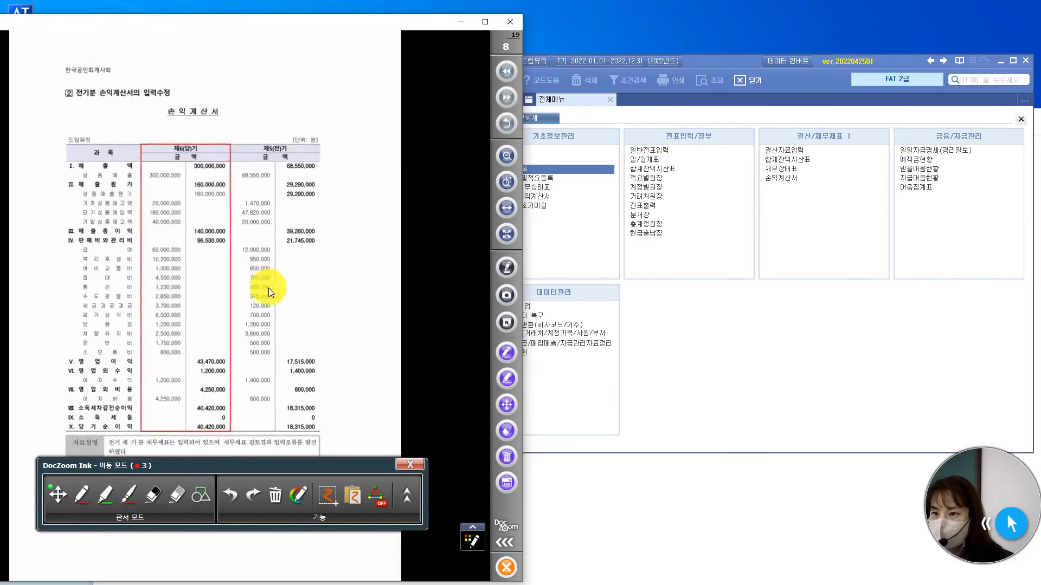
{"action": "left_click", "coordinate": [506, 208]}
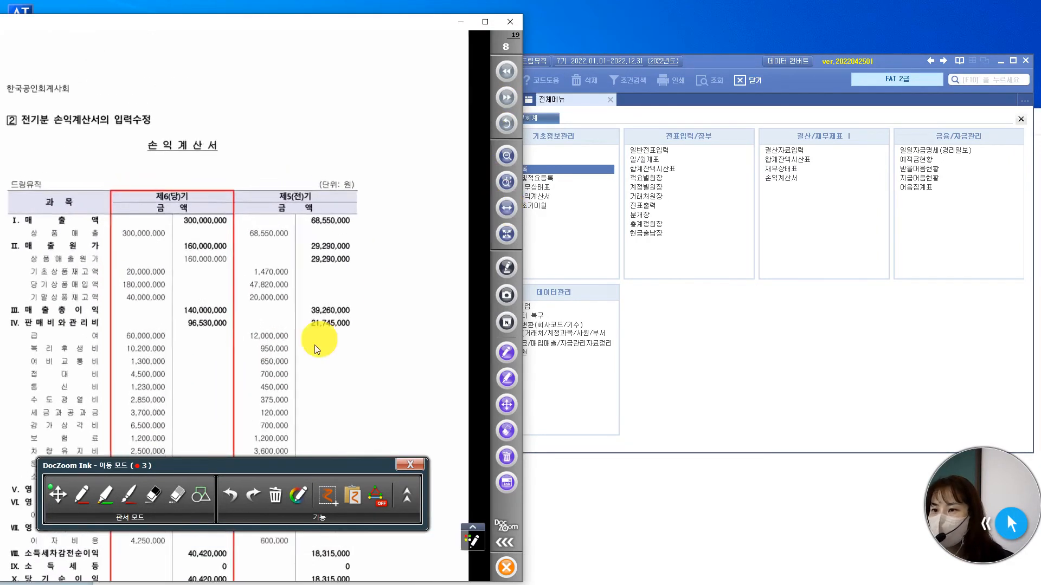
{"action": "left_click_drag", "start_coordinate": [315, 346], "coordinate": [382, 216]}
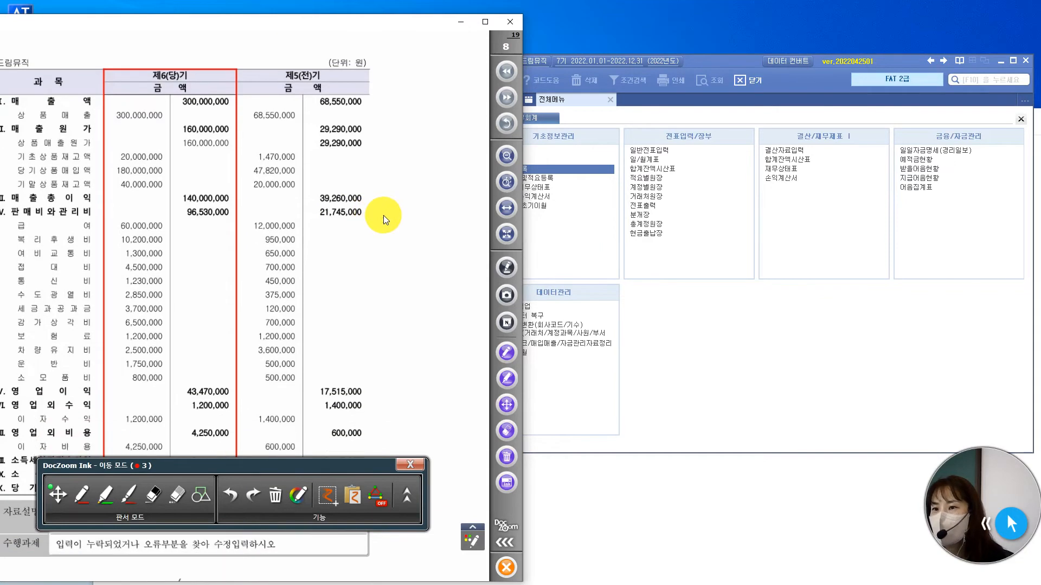
Reposition the exam viewer and accounting windows so the 손익계산서 account names and amounts are fully visible beside the program menu.
{"action": "left_click_drag", "start_coordinate": [708, 61], "coordinate": [673, 58]}
{"action": "left_click", "coordinate": [388, 22]}
{"action": "left_click_drag", "start_coordinate": [388, 23], "coordinate": [411, 25]}
{"action": "left_click", "coordinate": [672, 60]}
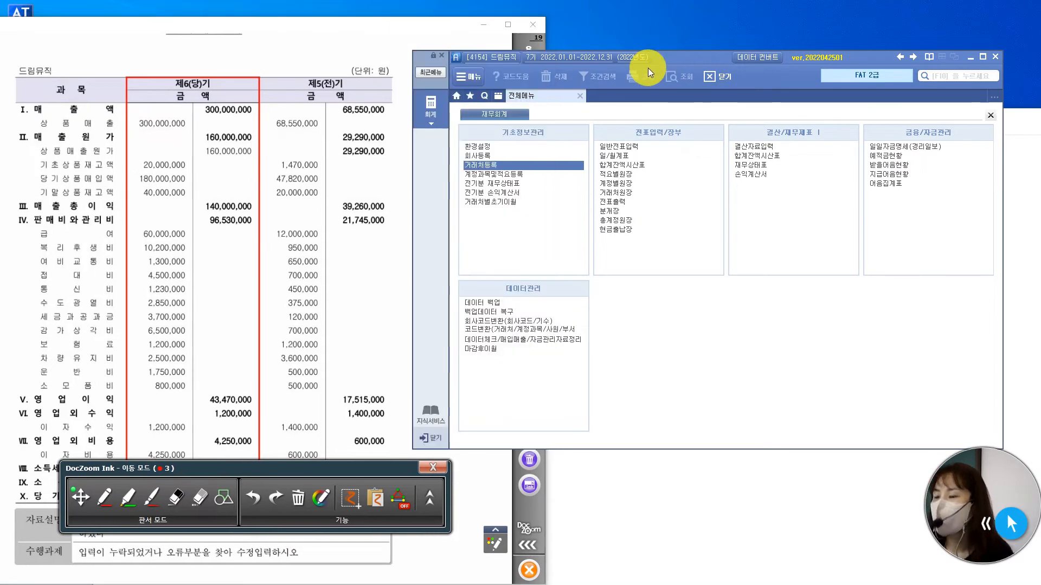
Open 전기분 손익계산서 and check the 상품매출원가 breakdown against the exam's income statement.
{"action": "left_click", "coordinate": [510, 194]}
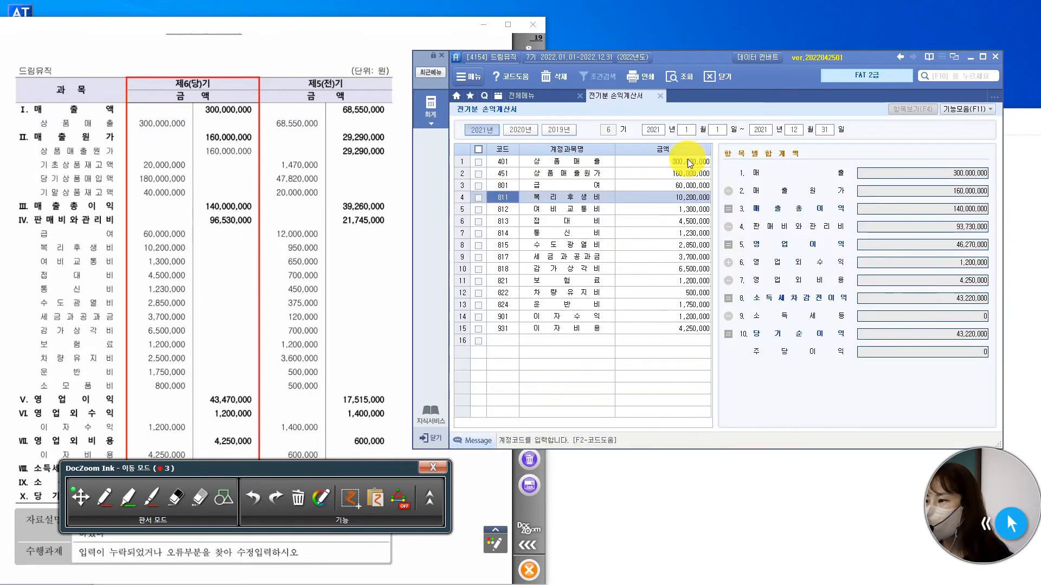
{"action": "left_click", "coordinate": [761, 195]}
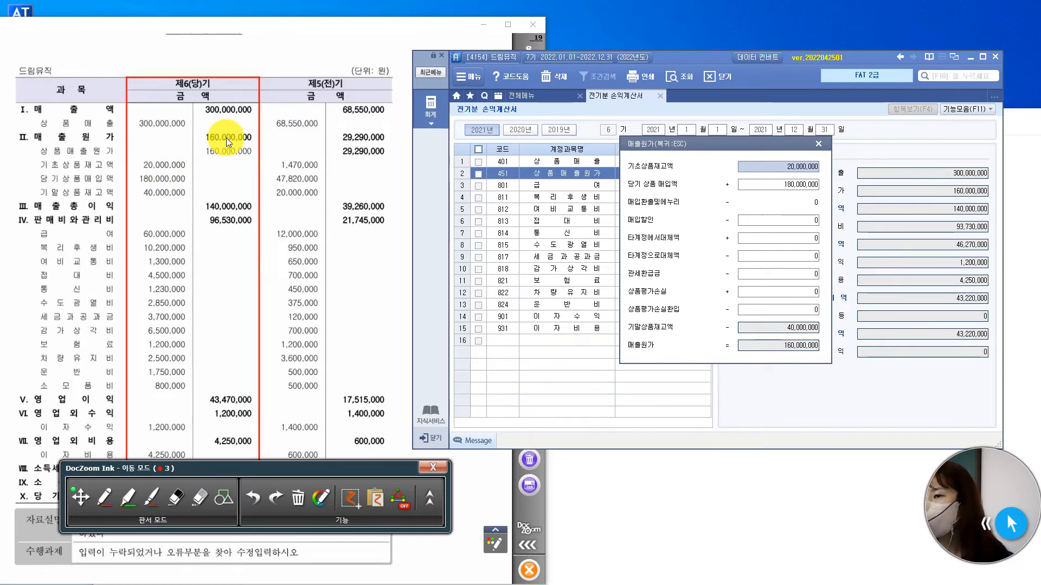
{"action": "left_click", "coordinate": [819, 144]}
Compare the expense amounts from 급여 downward with the exam statement and set 차량유지비 (822) to 2,500,000.
{"action": "left_click", "coordinate": [698, 185]}
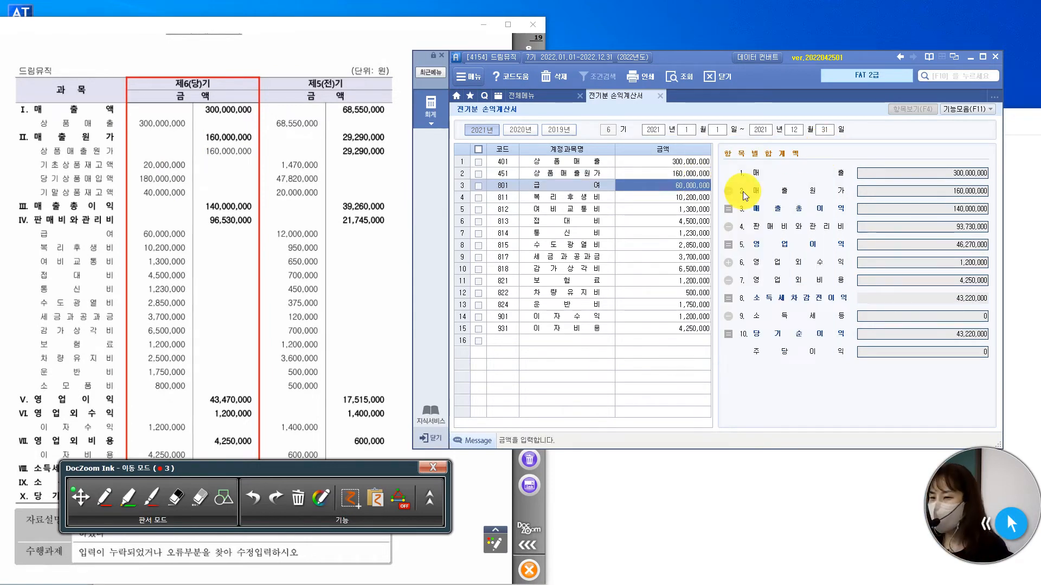
{"action": "key", "text": "Down"}
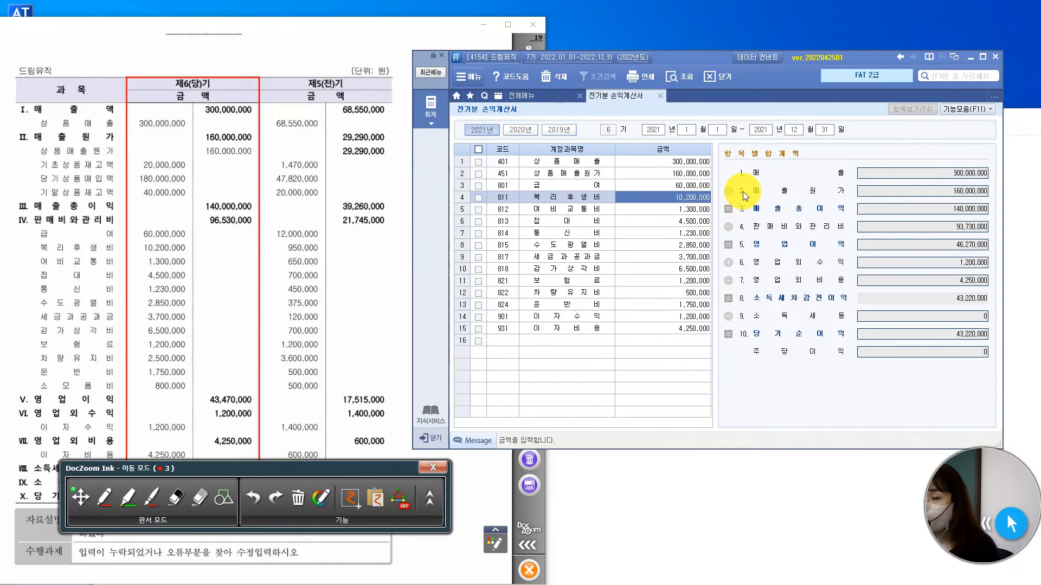
{"action": "key", "text": "Down"}
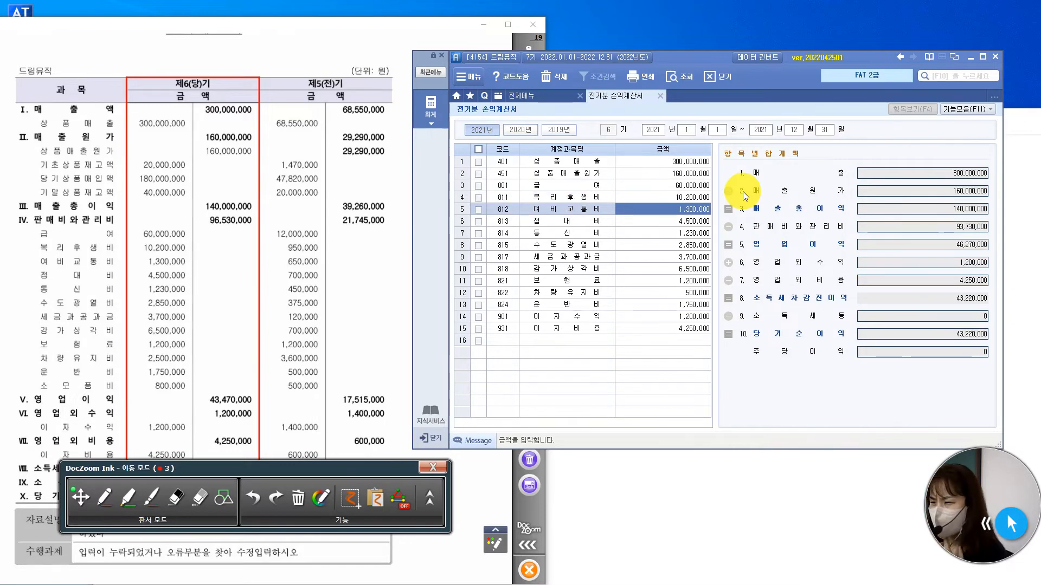
{"action": "key", "text": "Down"}
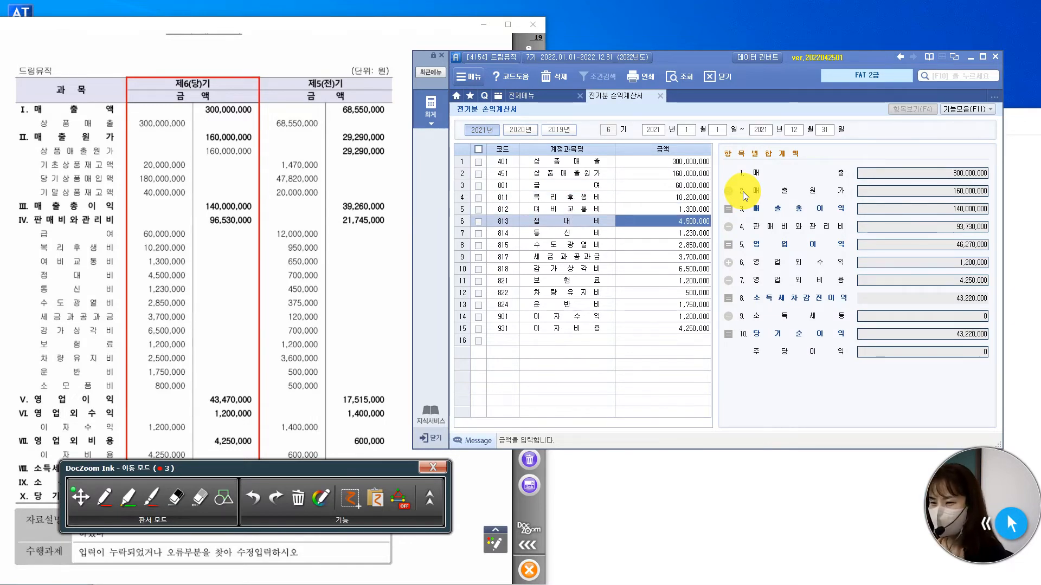
{"action": "key", "text": "Down"}
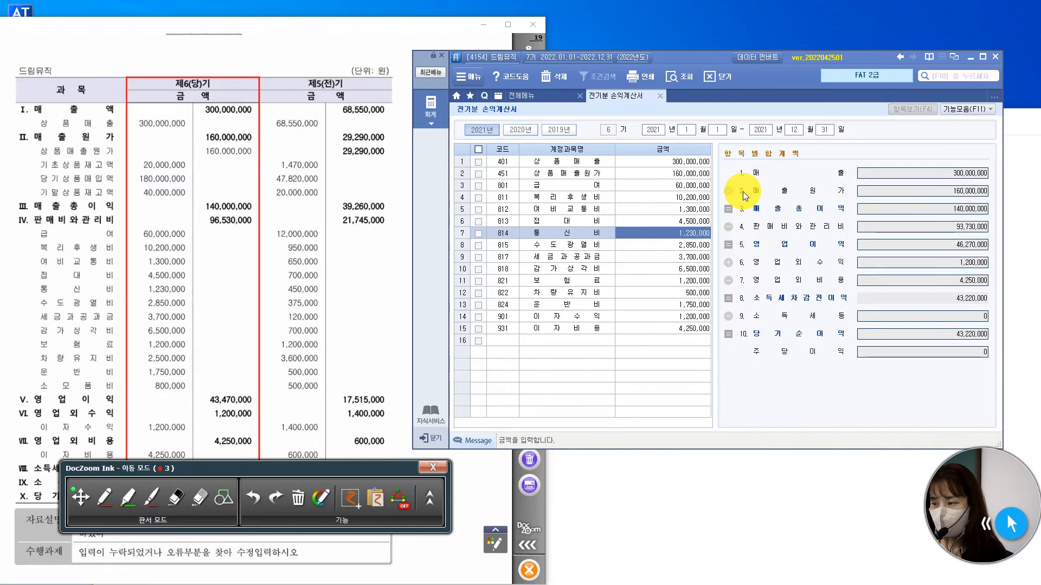
{"action": "key", "text": "Down"}
{"action": "key", "text": "Down"}
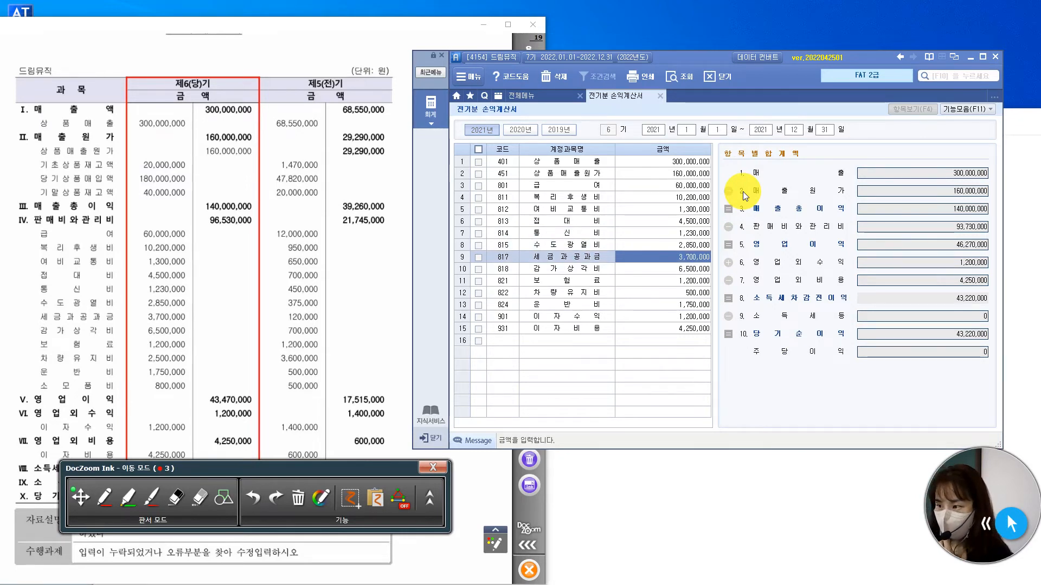
{"action": "key", "text": "Down"}
{"action": "key", "text": "Down"}
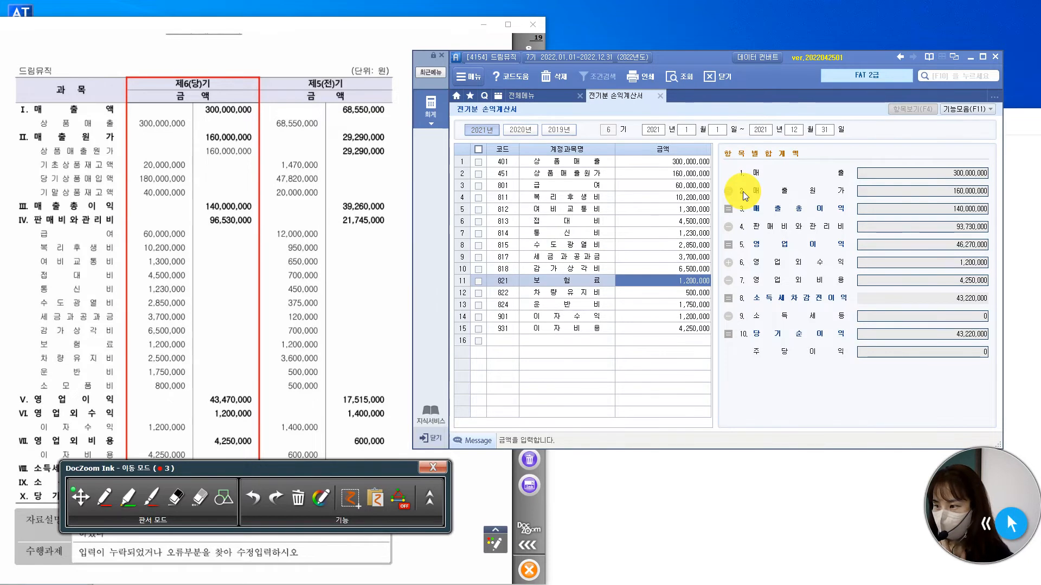
{"action": "key", "text": "Down"}
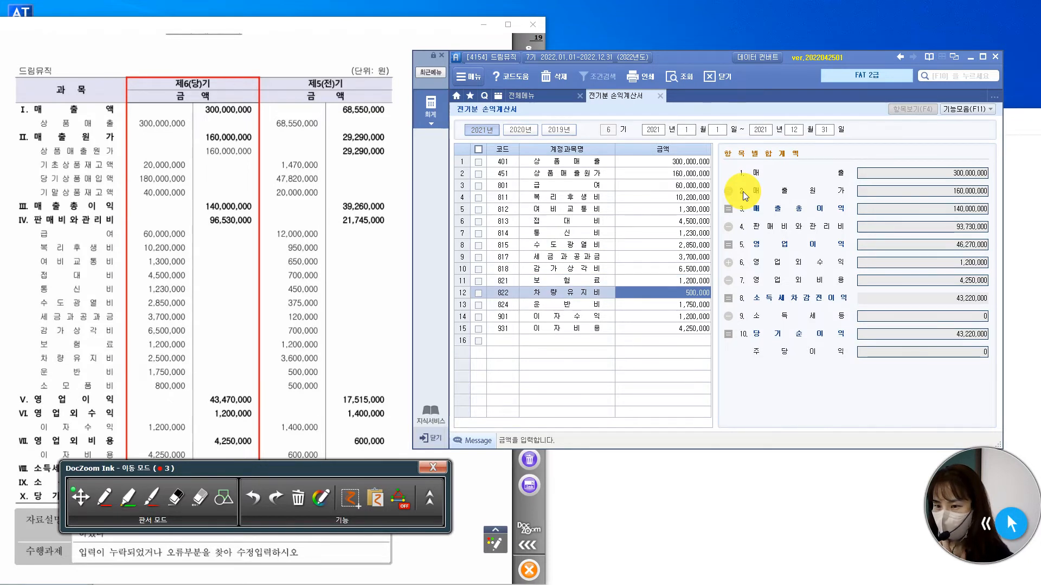
{"action": "type", "text": "2500000"}
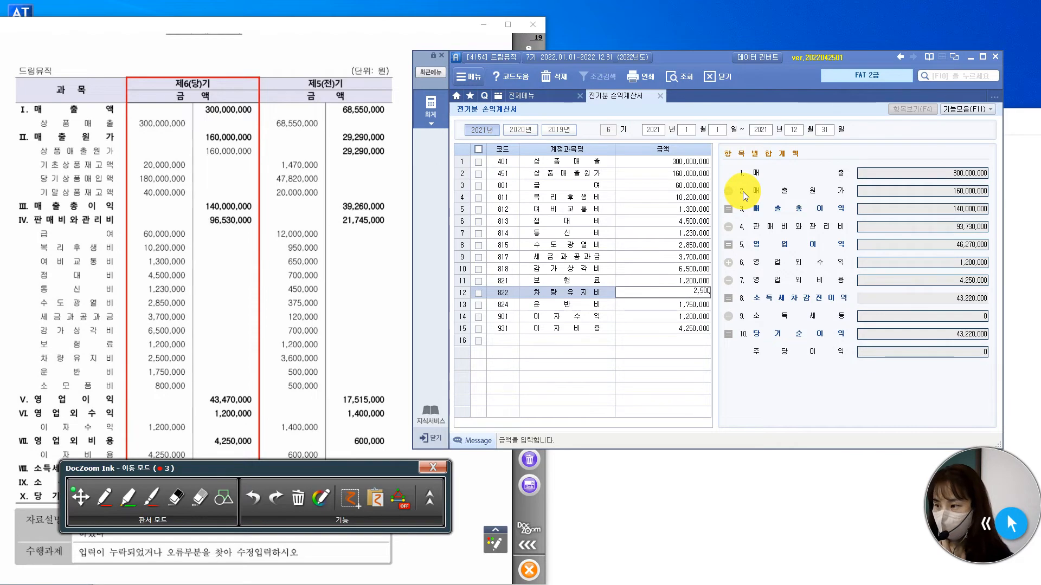
{"action": "key", "text": "Return"}
Uncover the bottom of the exam statement and compare 당기순이익, 이자수익, 이자비용 and 운반비 with the entered amounts.
{"action": "key", "text": "Down"}
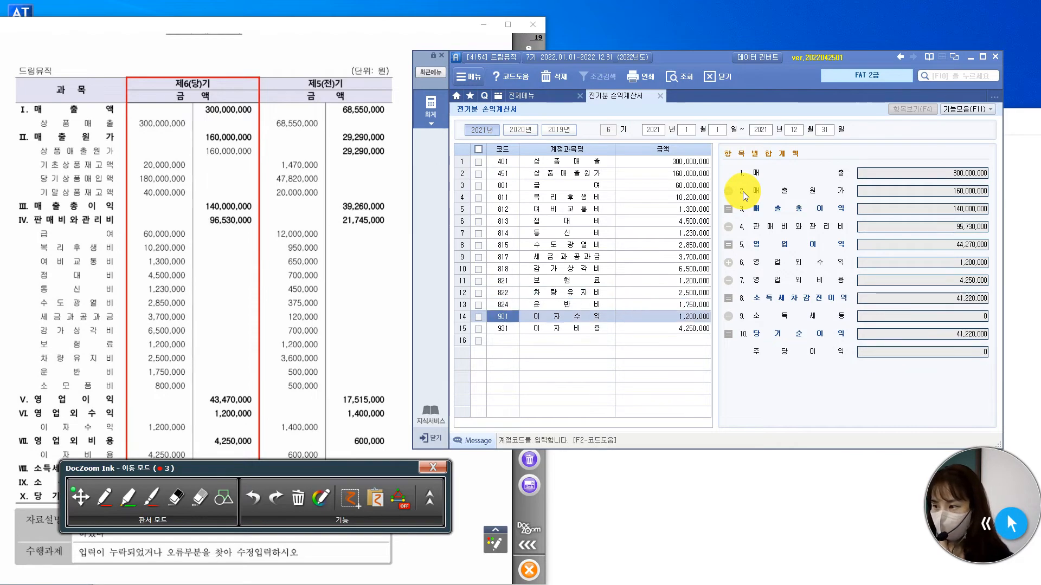
{"action": "key", "text": "Down"}
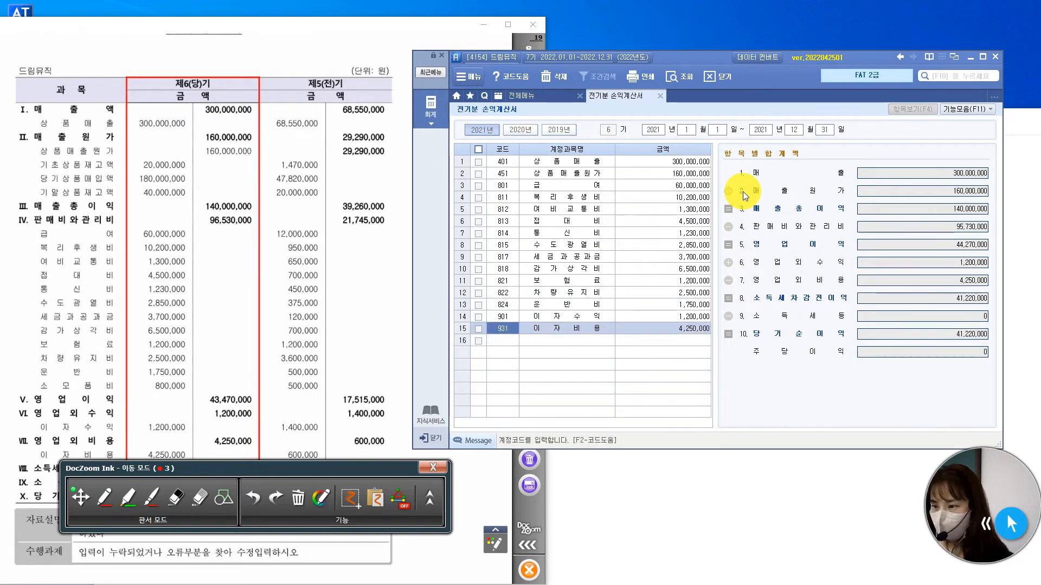
{"action": "left_click_drag", "start_coordinate": [333, 472], "coordinate": [322, 577]}
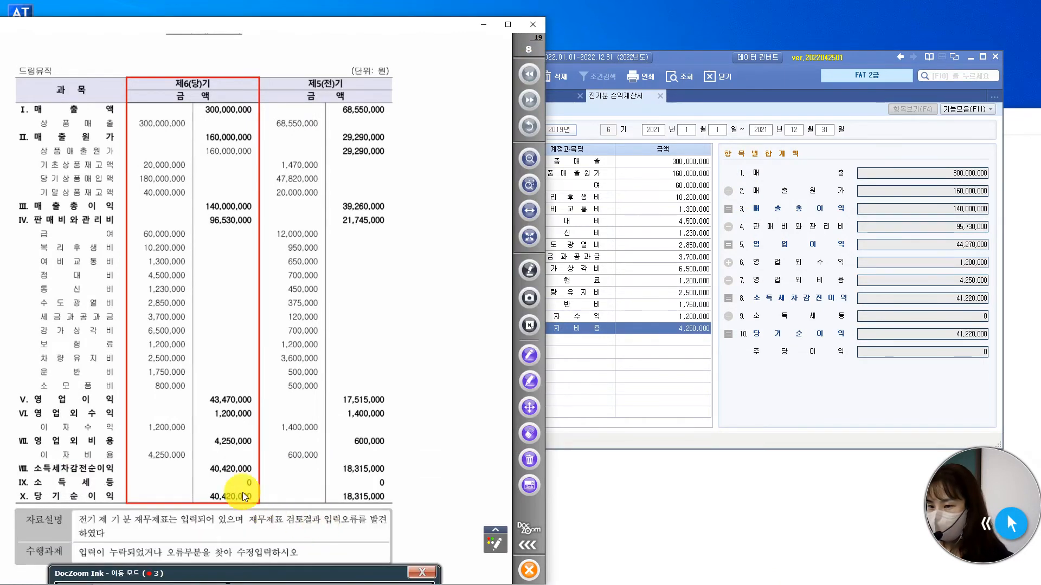
{"action": "left_click", "coordinate": [977, 334]}
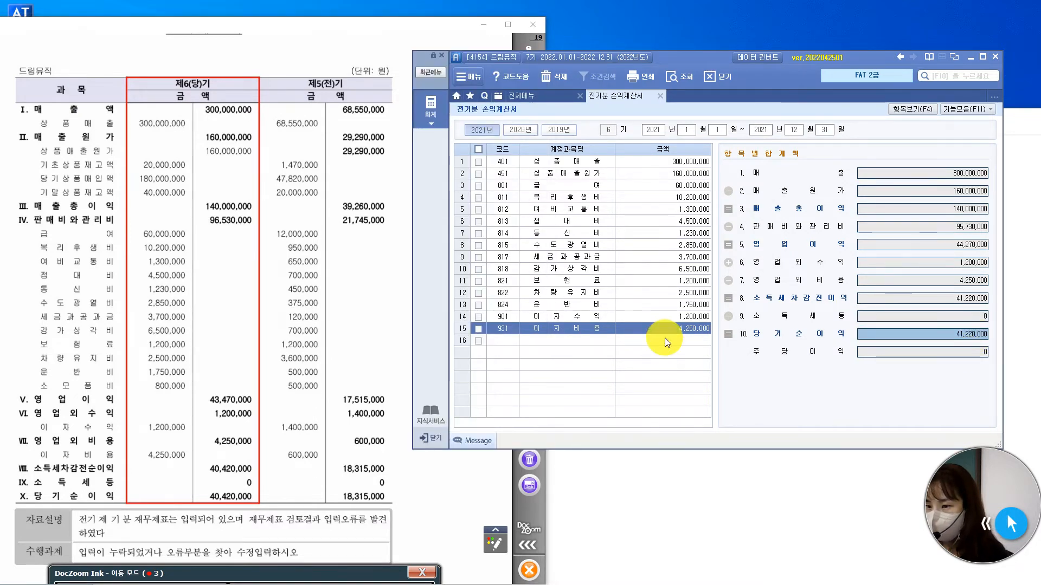
{"action": "left_click", "coordinate": [694, 316]}
{"action": "left_click", "coordinate": [701, 329]}
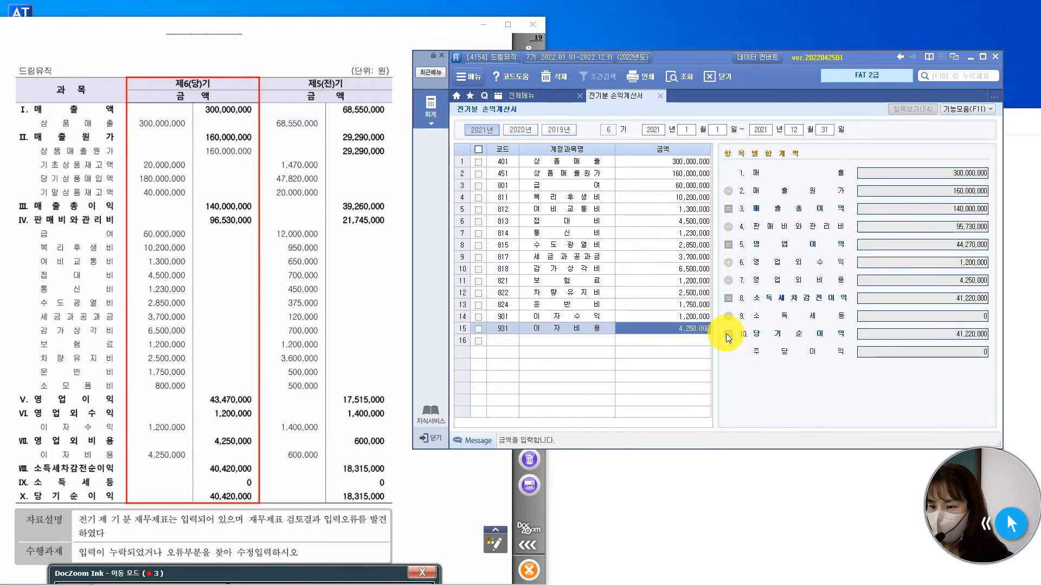
{"action": "key", "text": "Up"}
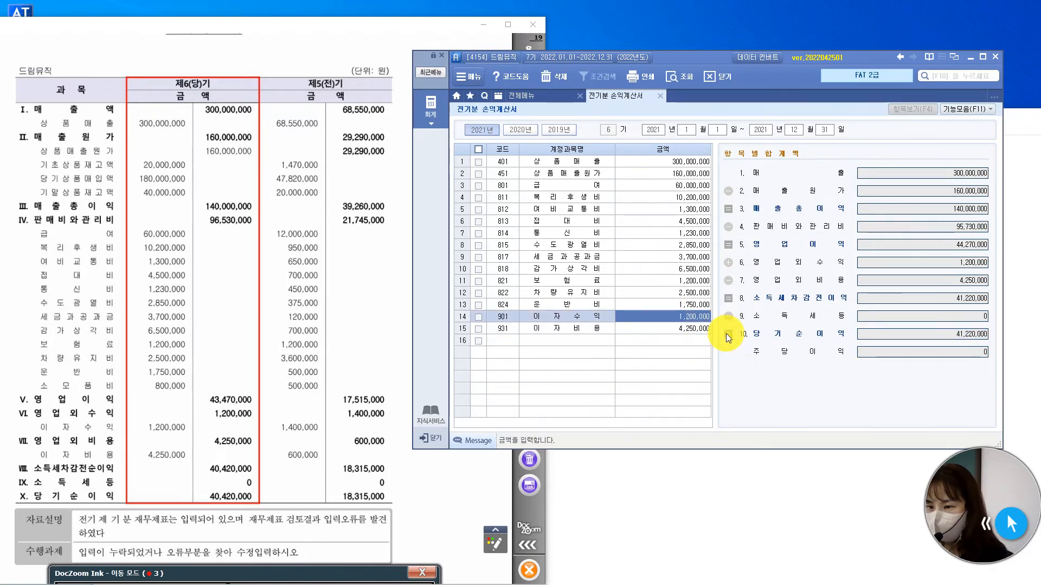
{"action": "key", "text": "Up"}
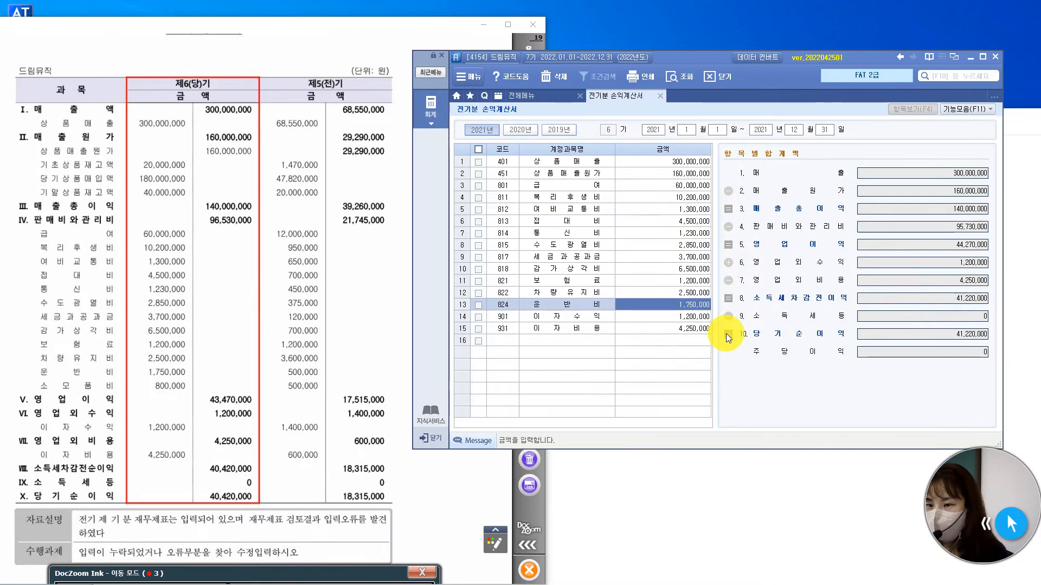
Add the missing account 소모품비 (830) with an amount of 800,000 and close 전기분 손익계산서.
{"action": "left_click", "coordinate": [509, 341]}
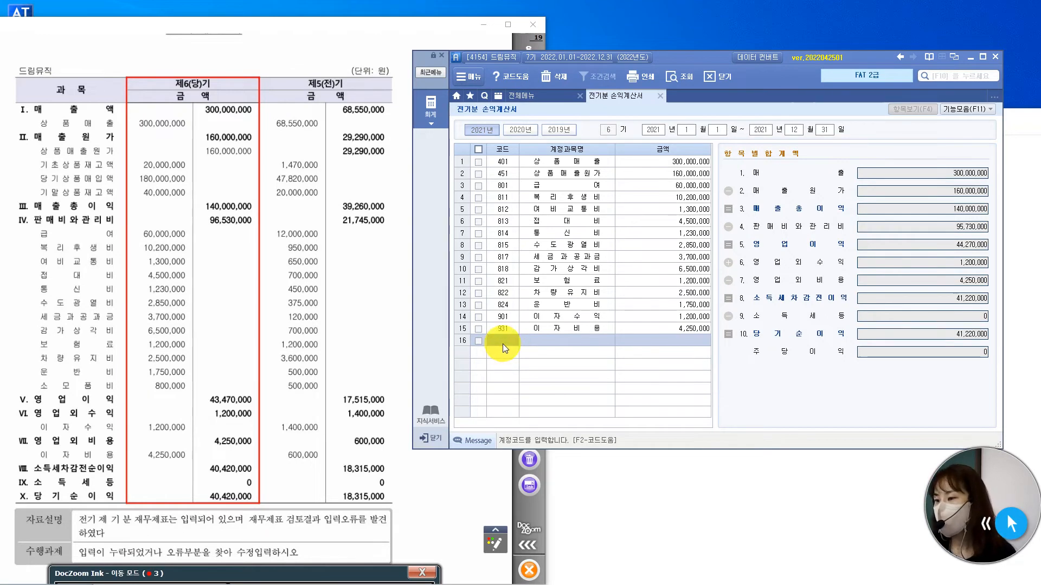
{"action": "type", "text": "소"}
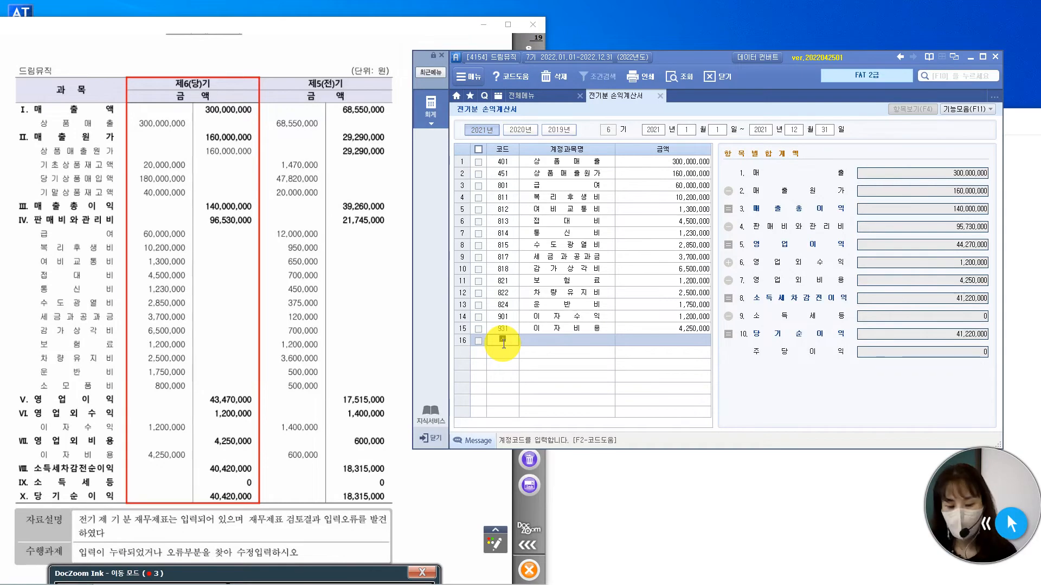
{"action": "type", "text": "모"}
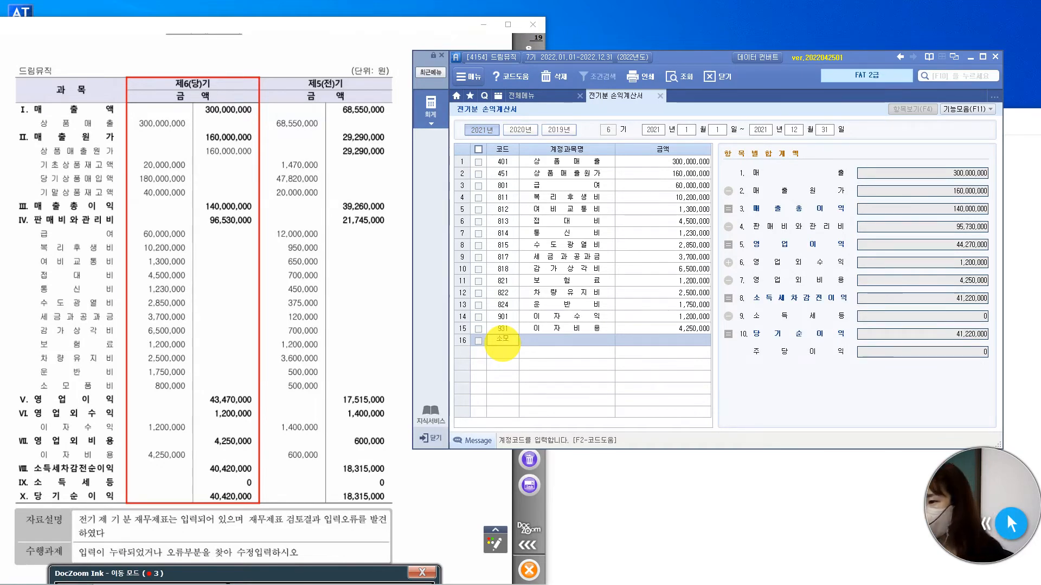
{"action": "key", "text": "Return"}
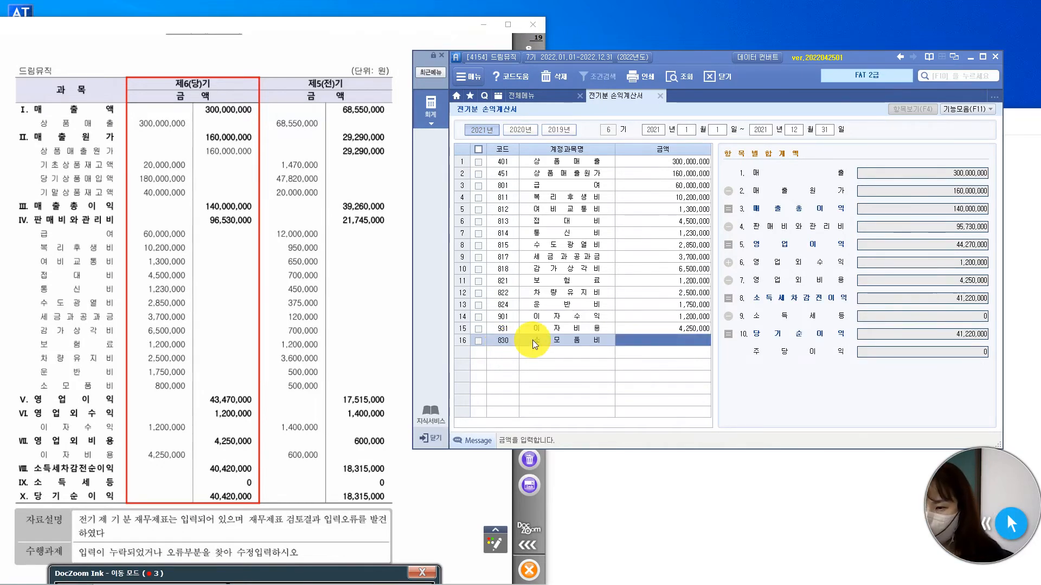
{"action": "type", "text": "8000000"}
{"action": "key", "text": "Return"}
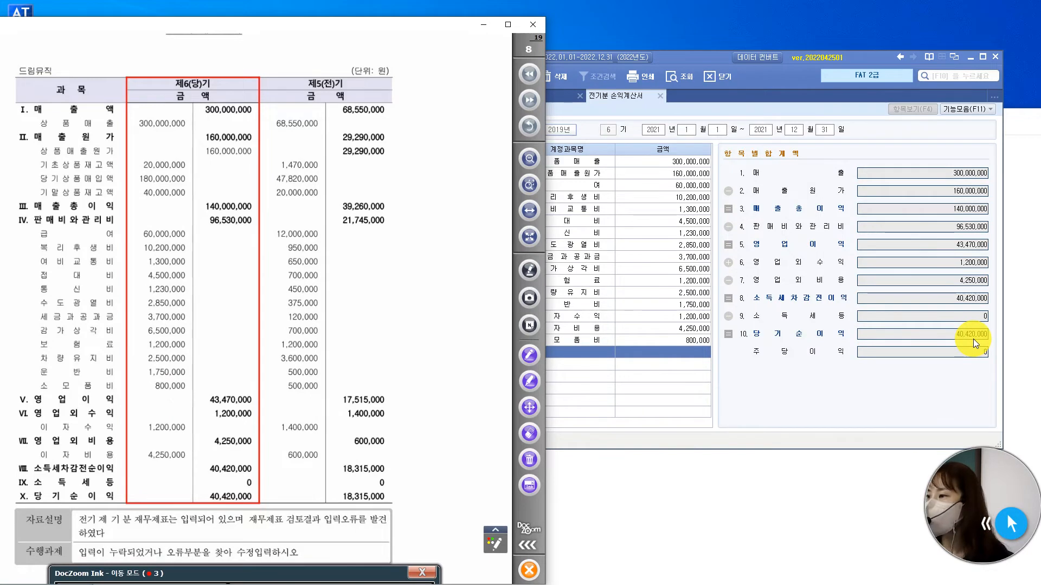
{"action": "key", "text": "Escape"}
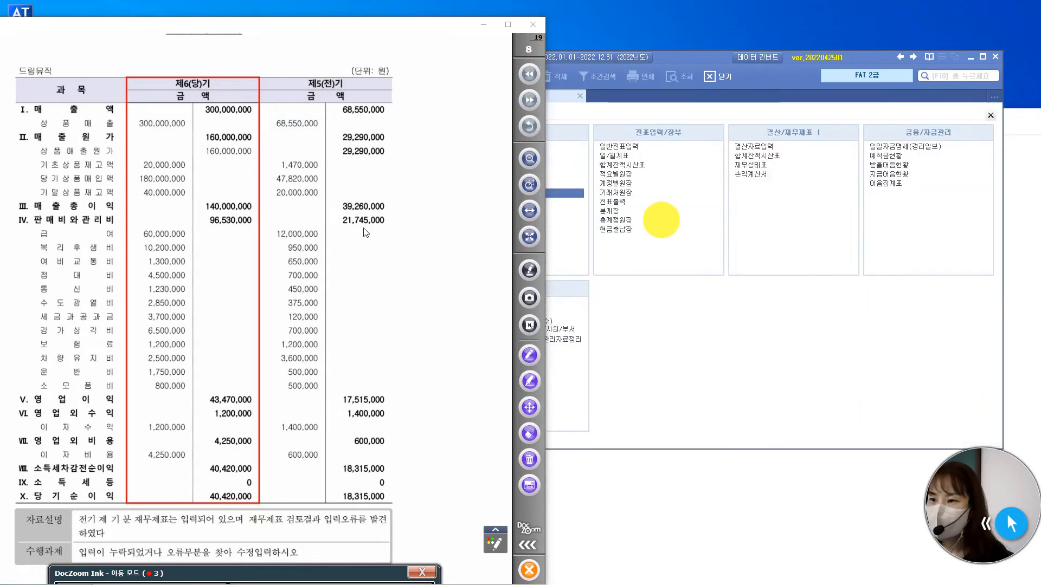
Show page 9 of the exam, 거래자료입력, enlarged to page width in the viewer.
{"action": "scroll", "coordinate": [331, 358], "scroll_direction": "down", "scroll_amount": 3}
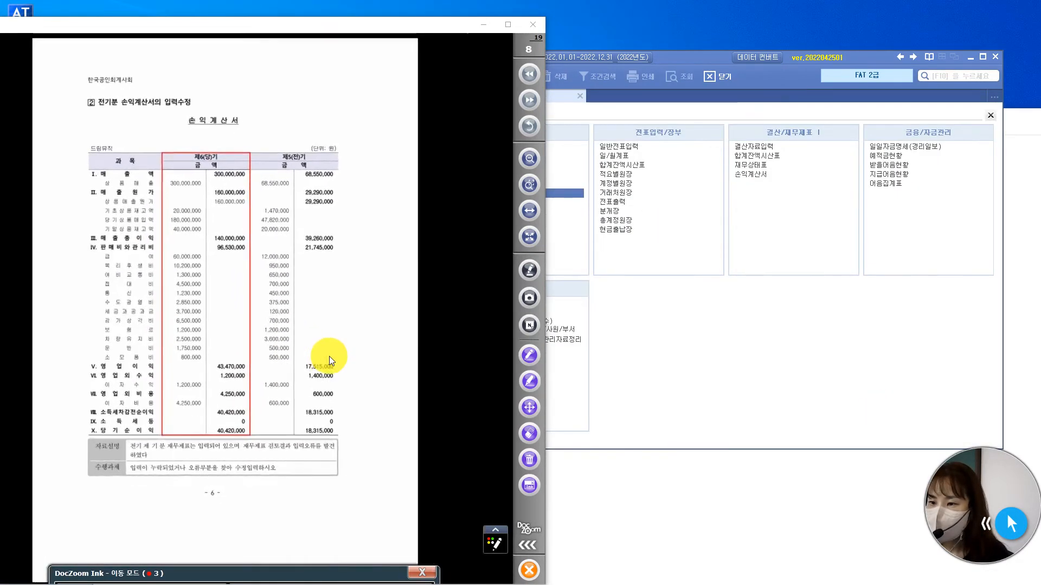
{"action": "left_click", "coordinate": [529, 100]}
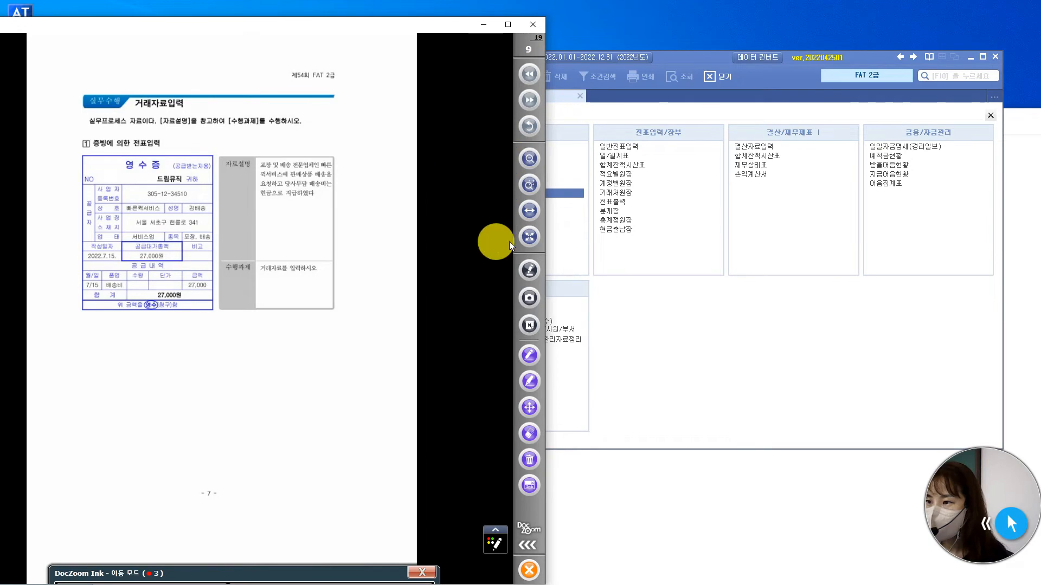
{"action": "left_click", "coordinate": [529, 211]}
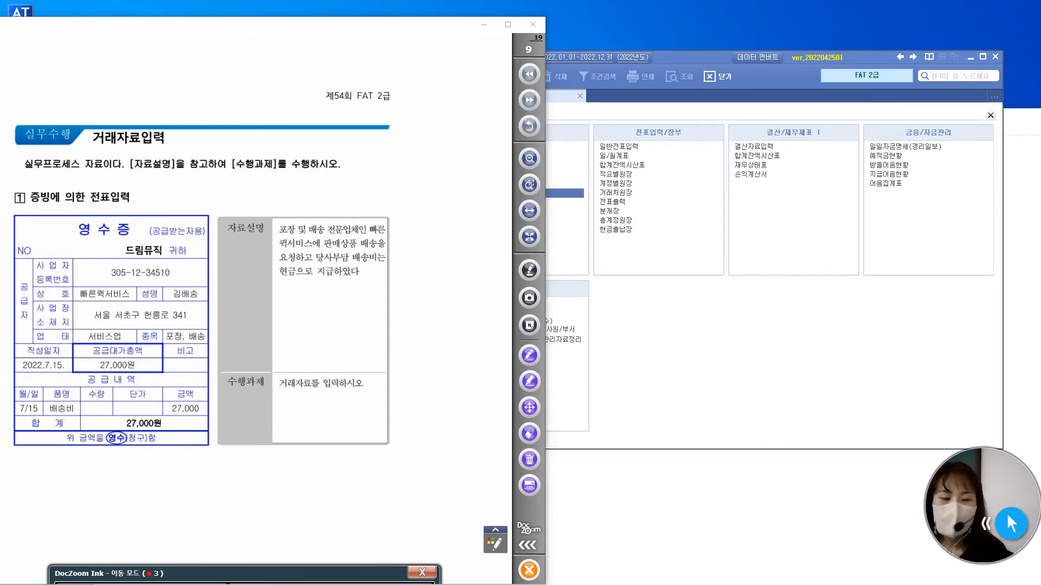
Switch to the Notepad notes and add a third item starting "3. 거래가 지문설명이 아닌,".
{"action": "key", "text": "alt+Tab"}
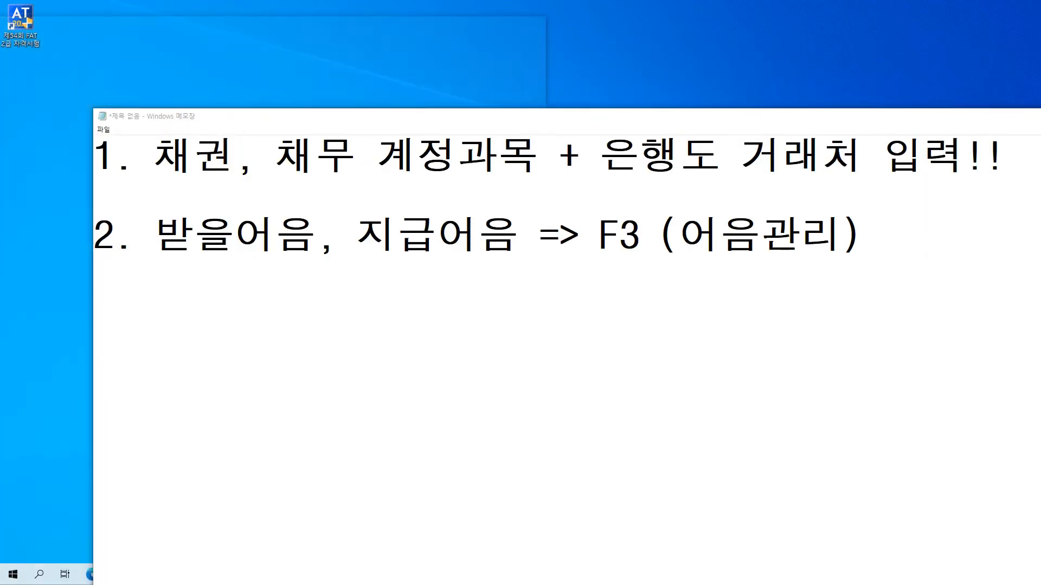
{"action": "left_click", "coordinate": [884, 237]}
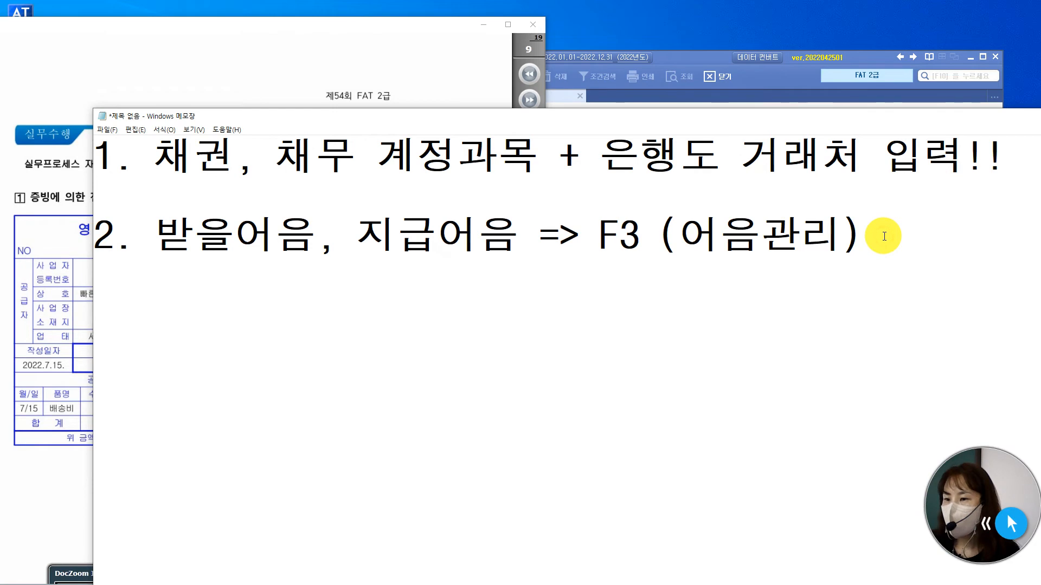
{"action": "key", "text": "Return"}
{"action": "key", "text": "Return"}
{"action": "type", "text": "3."}
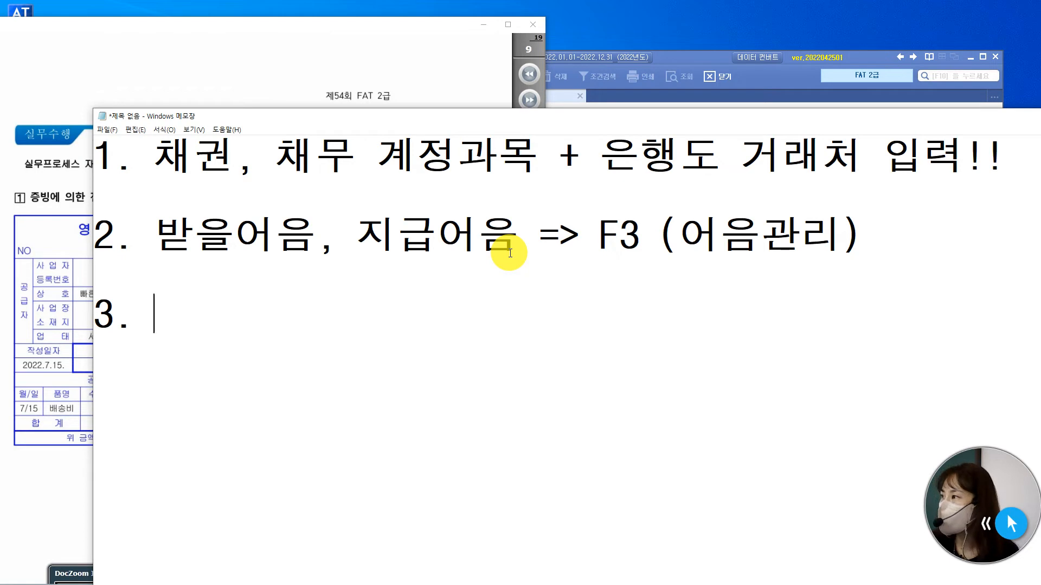
{"action": "type", "text": "즈"}
{"action": "key", "text": "BackSpace"}
{"action": "key", "text": "BackSpace"}
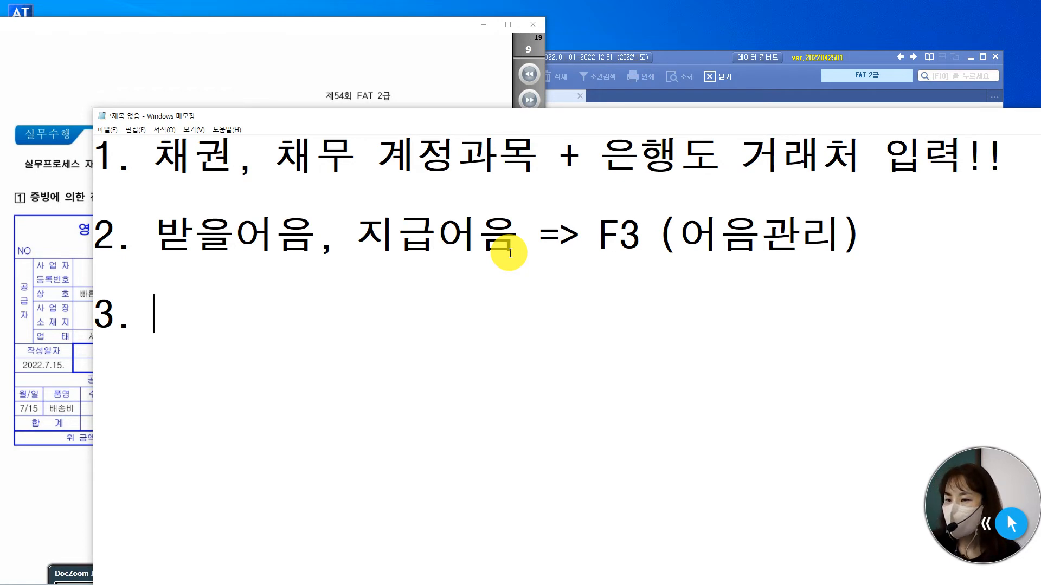
{"action": "type", "text": "거래가 지문"}
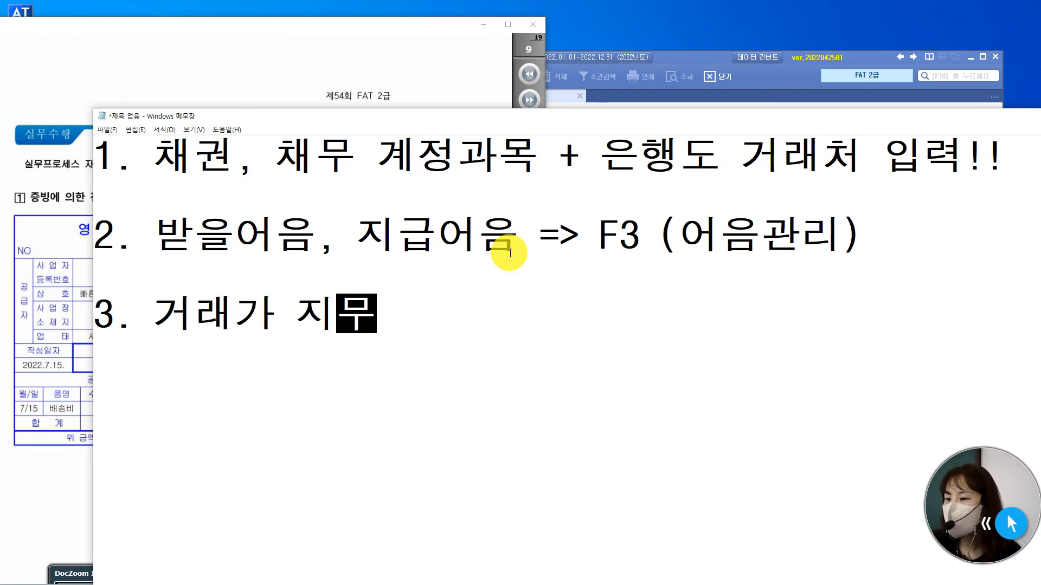
{"action": "type", "text": "설명이 "}
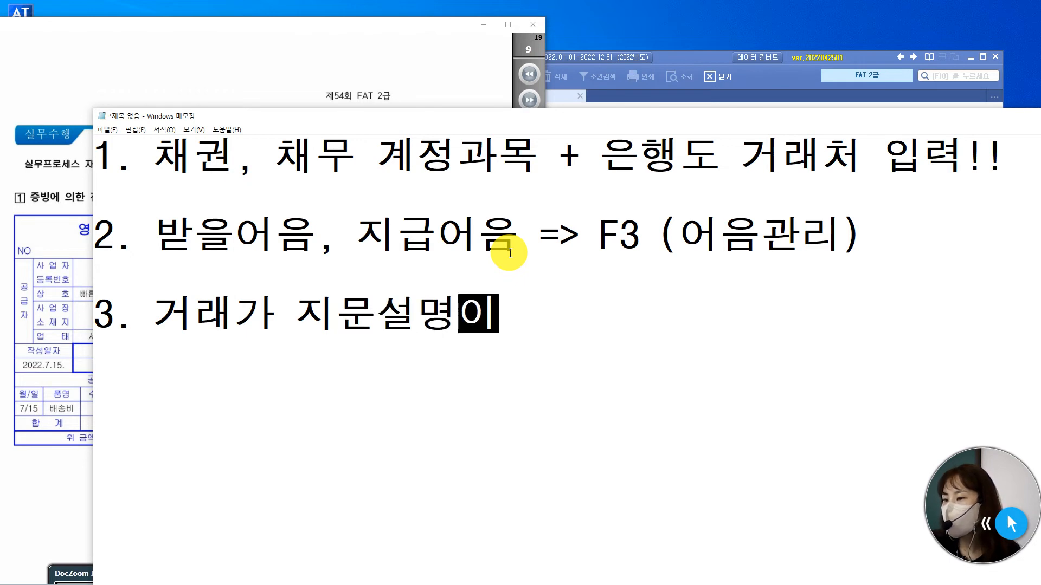
{"action": "type", "text": "아닌, 여"}
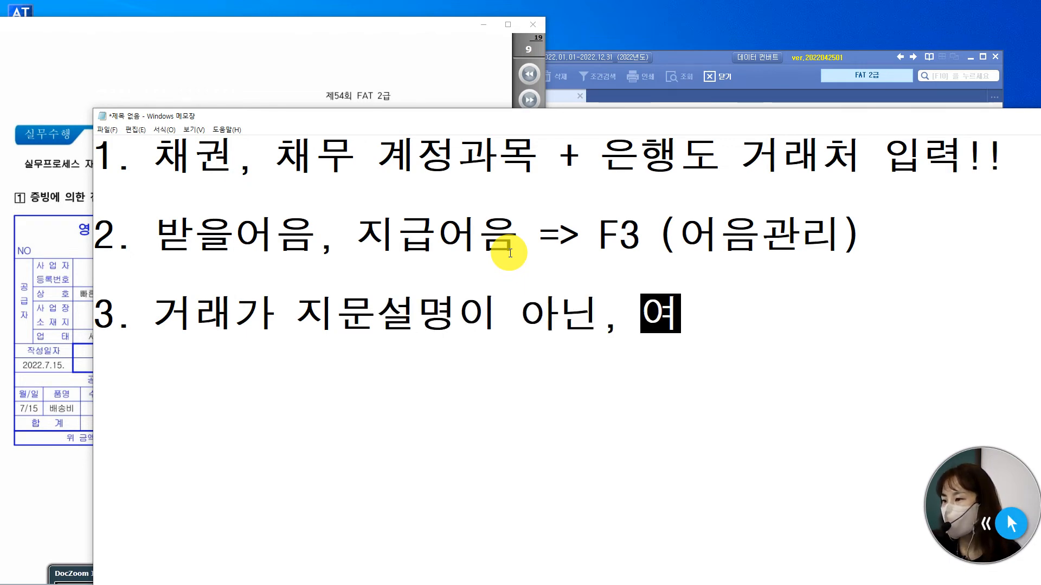
Complete the third note with "증빙을 보고 날짜등을 판단하여 입력!!".
{"action": "key", "text": "BackSpace"}
{"action": "type", "text": "증빙"}
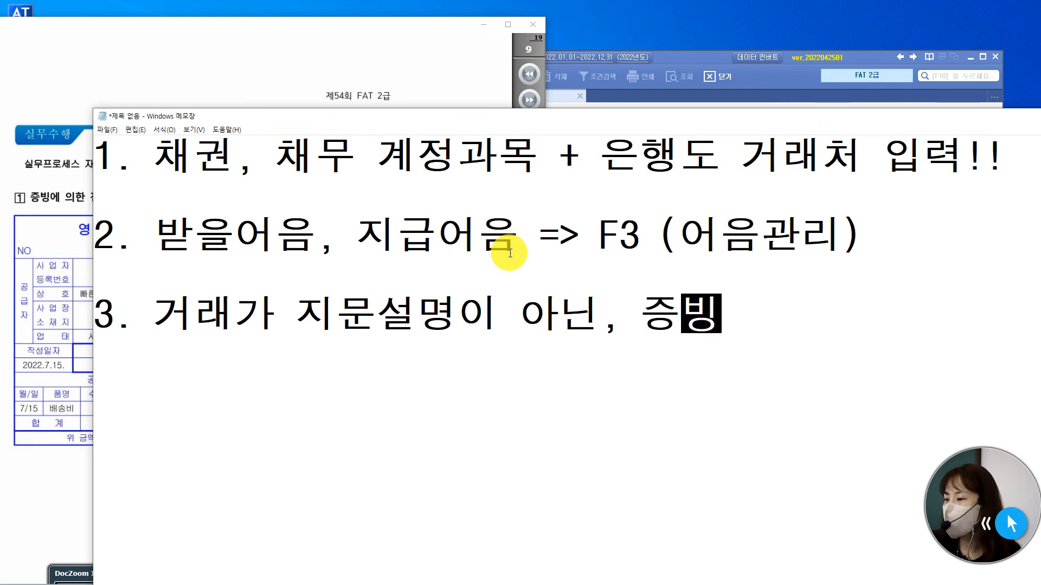
{"action": "type", "text": "을 보고 판"}
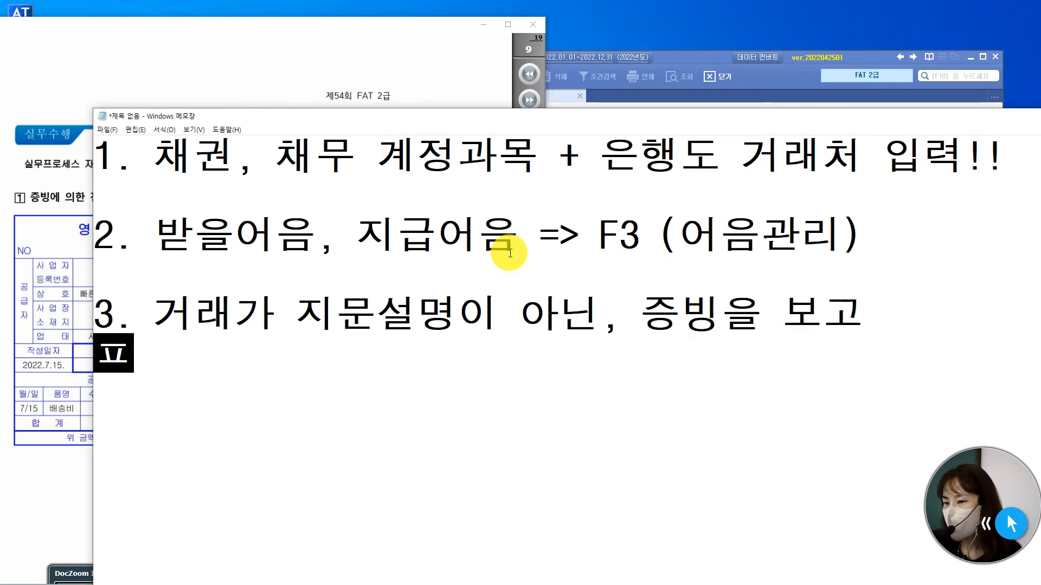
{"action": "key", "text": "BackSpace"}
{"action": "key", "text": "BackSpace"}
{"action": "key", "text": "BackSpace"}
{"action": "type", "text": "날"}
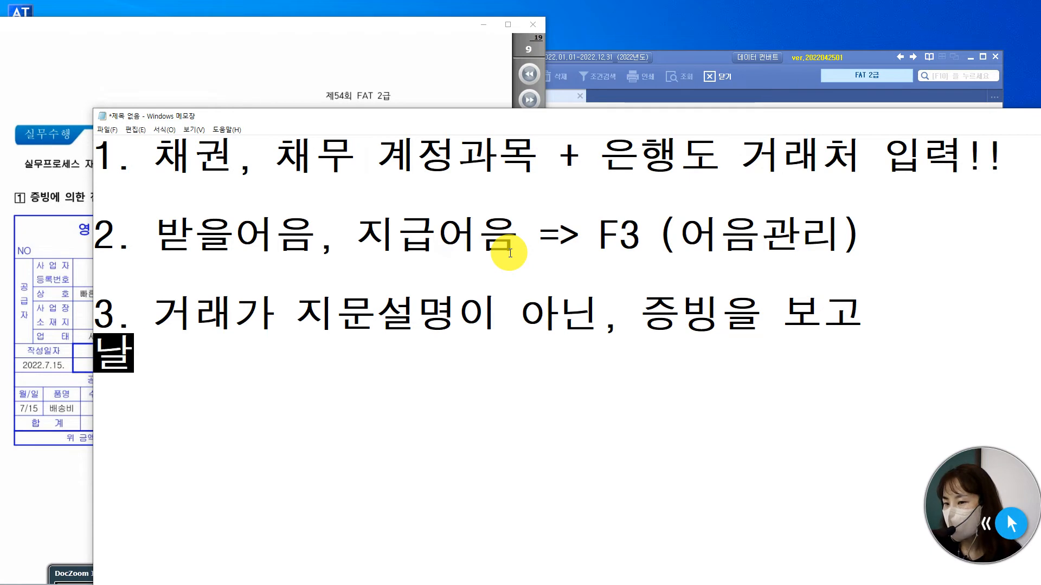
{"action": "type", "text": "짜,"}
{"action": "key", "text": "BackSpace"}
{"action": "key", "text": "BackSpace"}
{"action": "type", "text": "등을 "}
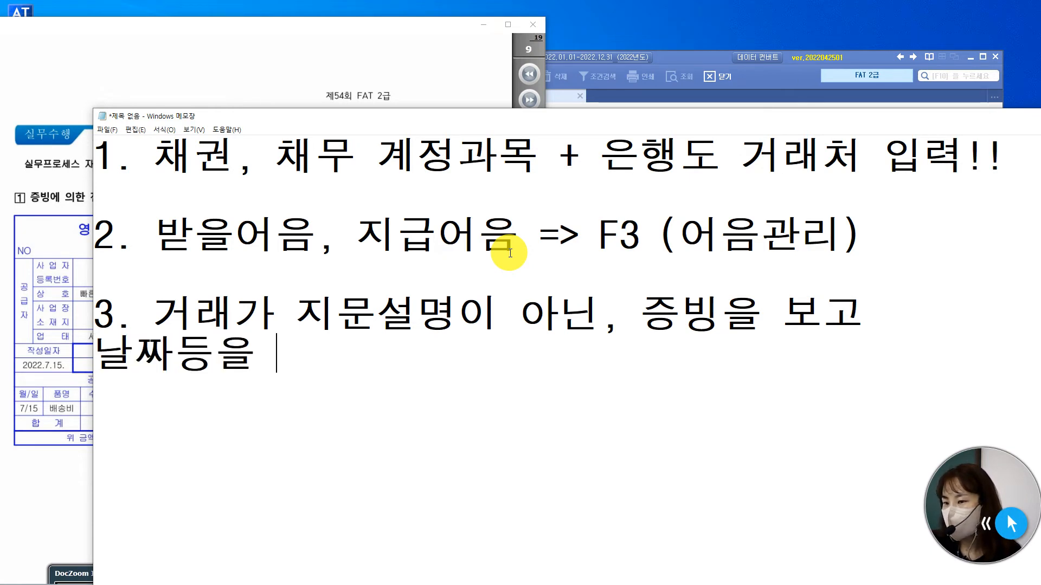
{"action": "type", "text": "판 단"}
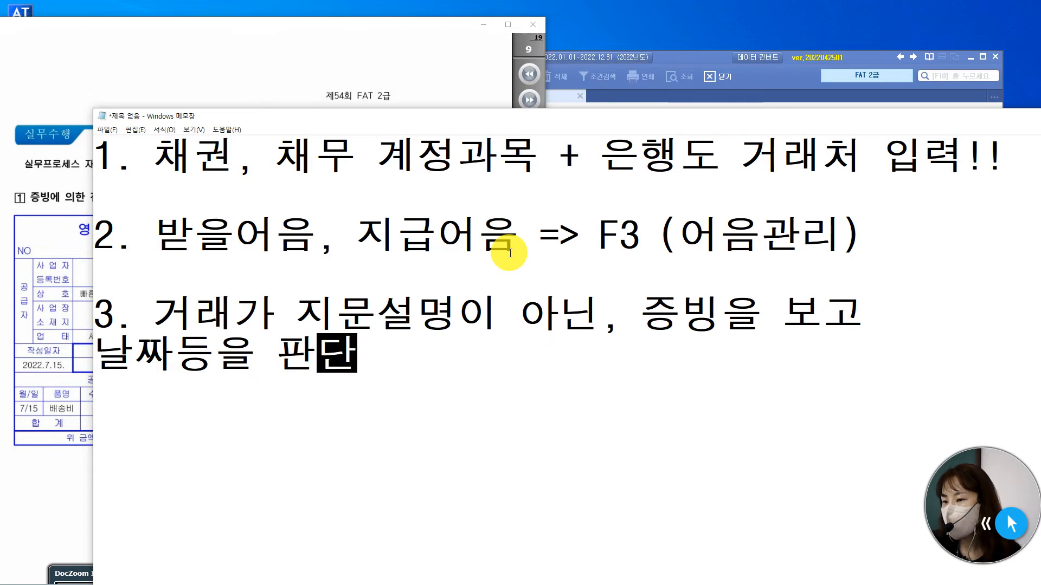
{"action": "type", "text": "하여 입력!!"}
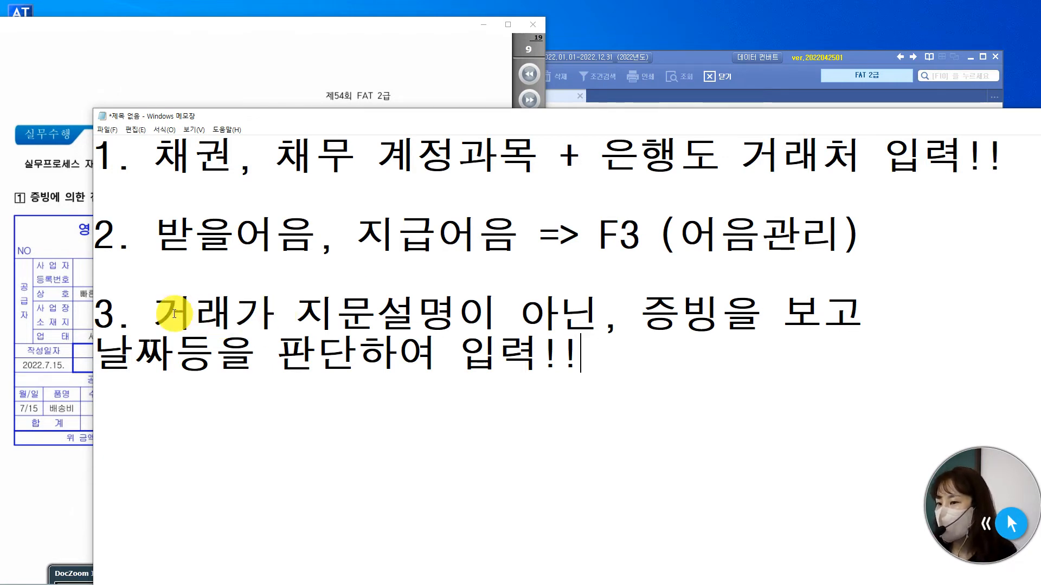
Highlight "거래가 지문설명이 아닌" in the third note and minimize the notes window.
{"action": "left_click_drag", "start_coordinate": [163, 313], "coordinate": [587, 308]}
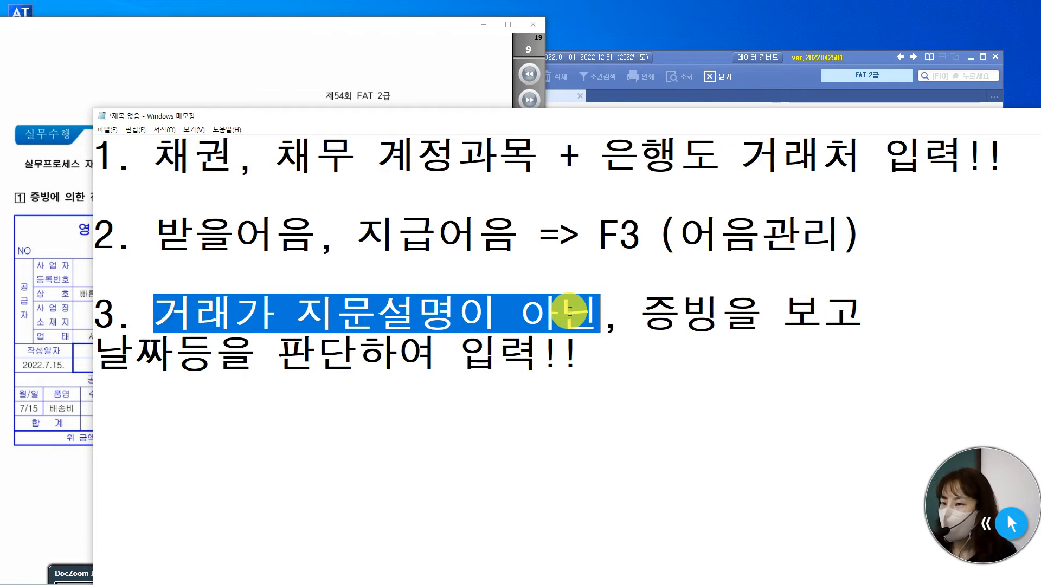
{"action": "left_click", "coordinate": [702, 61]}
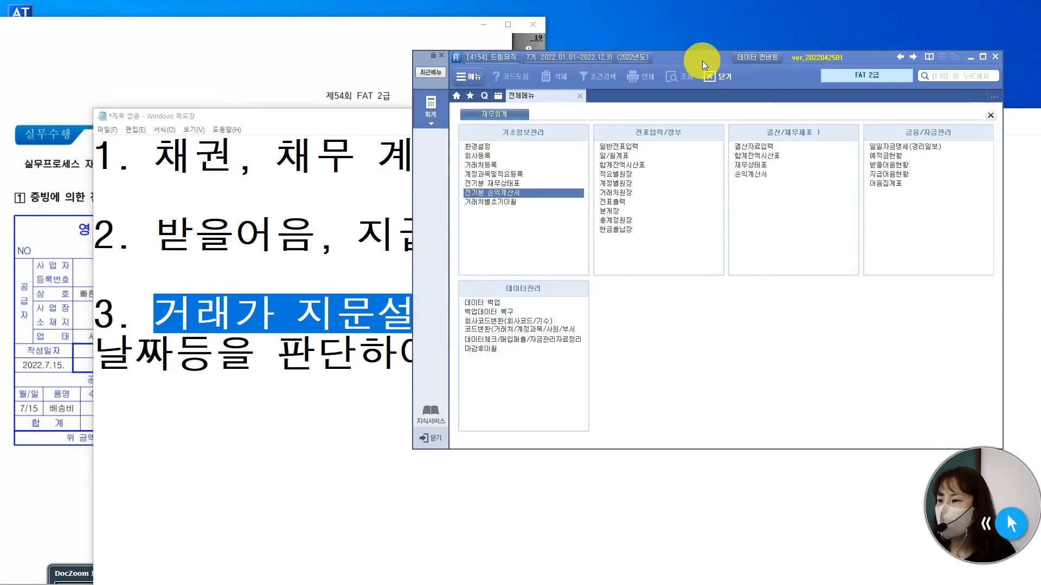
{"action": "left_click", "coordinate": [298, 124]}
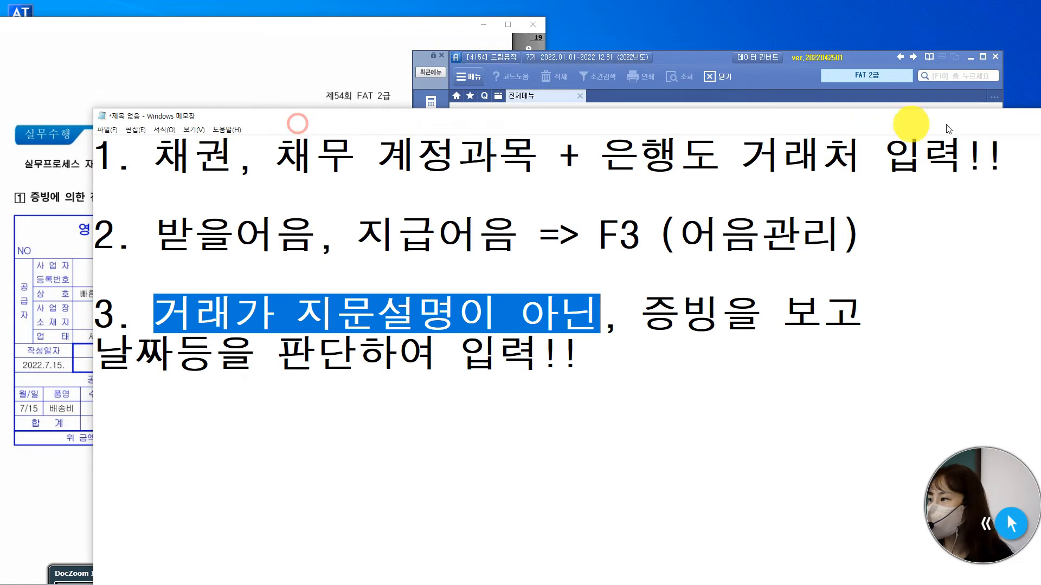
{"action": "left_click_drag", "start_coordinate": [1009, 122], "coordinate": [834, 140]}
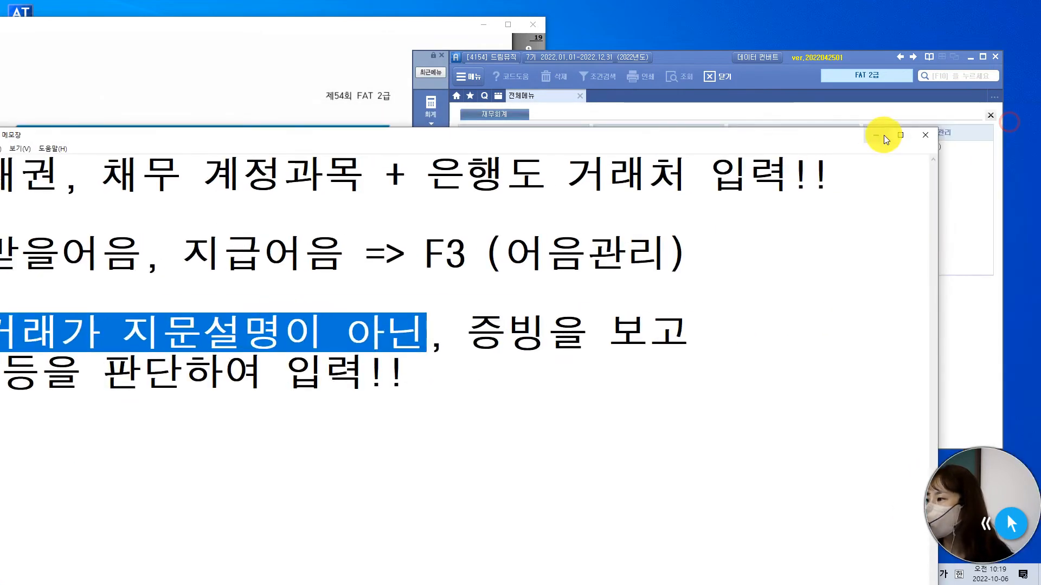
{"action": "left_click", "coordinate": [878, 136]}
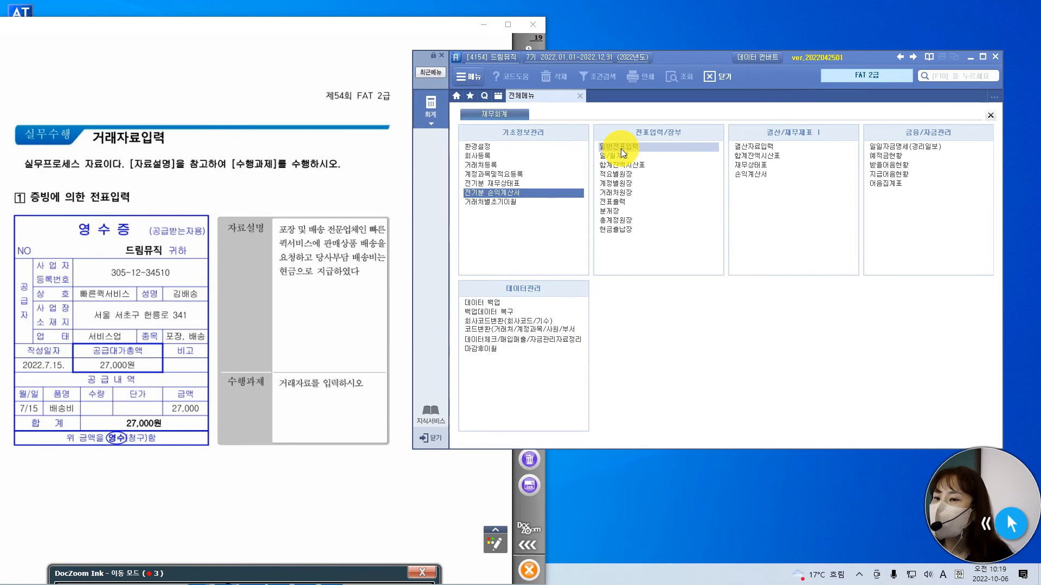
Open 일반전표입력 in the accounting program and set the voucher date to July 15 as on the receipt.
{"action": "left_click", "coordinate": [676, 147]}
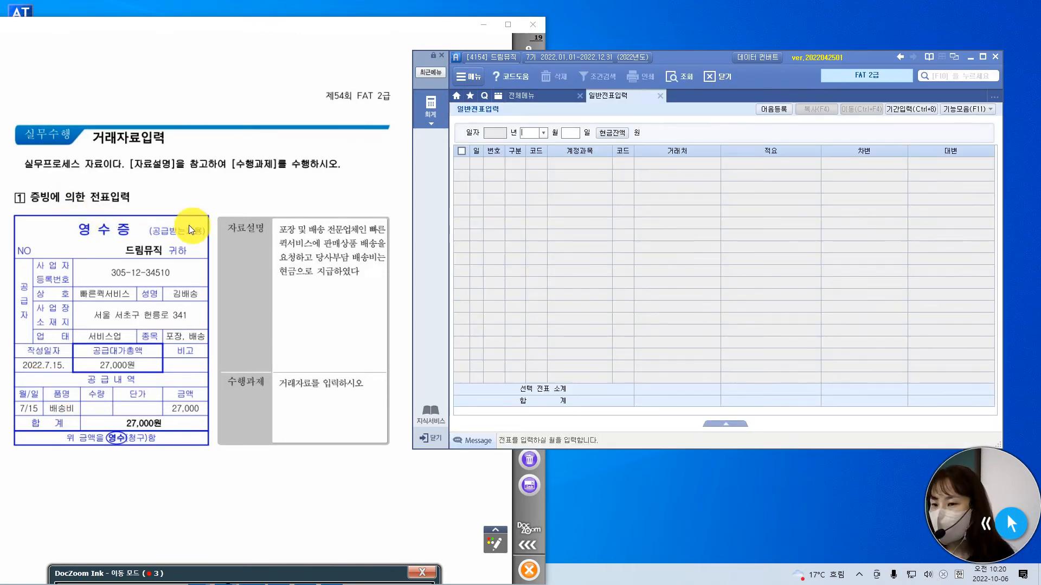
{"action": "left_click_drag", "start_coordinate": [24, 365], "coordinate": [70, 365]}
{"action": "left_click", "coordinate": [744, 181]}
{"action": "type", "text": "15"}
{"action": "key", "text": "Return"}
{"action": "mouse_move", "coordinate": [686, 59]}
{"action": "left_mouse_down"}
{"action": "mouse_move", "coordinate": [701, 61]}
{"action": "mouse_move", "coordinate": [679, 68]}
{"action": "mouse_move", "coordinate": [682, 77]}
{"action": "left_mouse_up"}
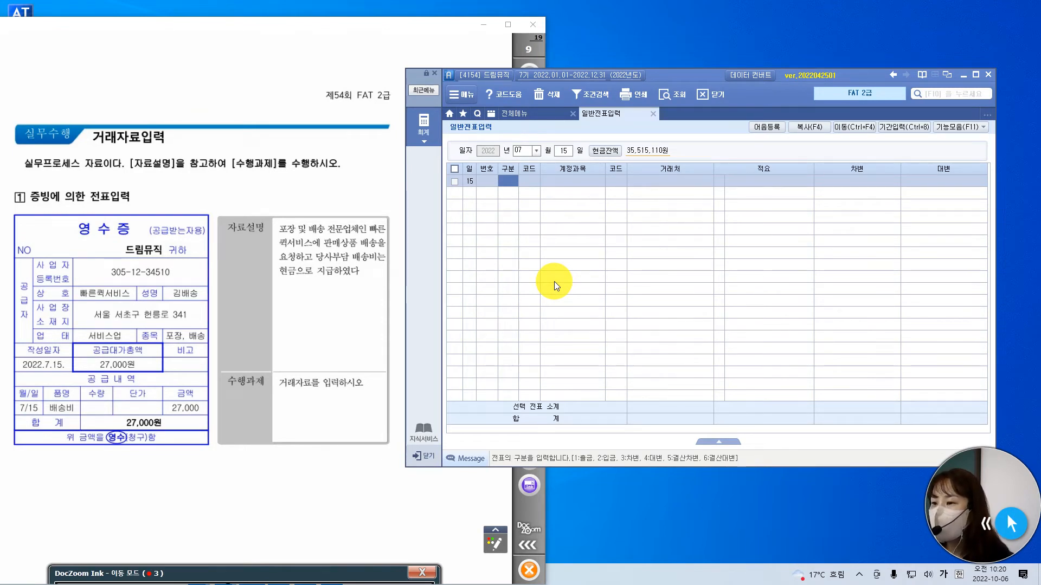
Start an 출금 voucher line and assign it the account 운반비 (824).
{"action": "type", "text": "1"}
{"action": "key", "text": "Return"}
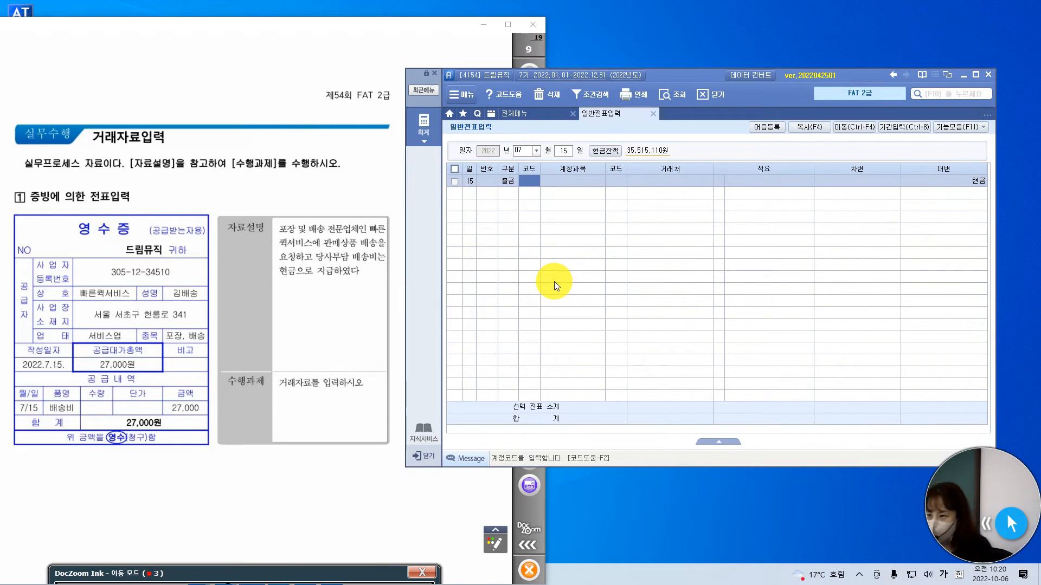
{"action": "type", "text": "운반비"}
{"action": "key", "text": "BackSpace"}
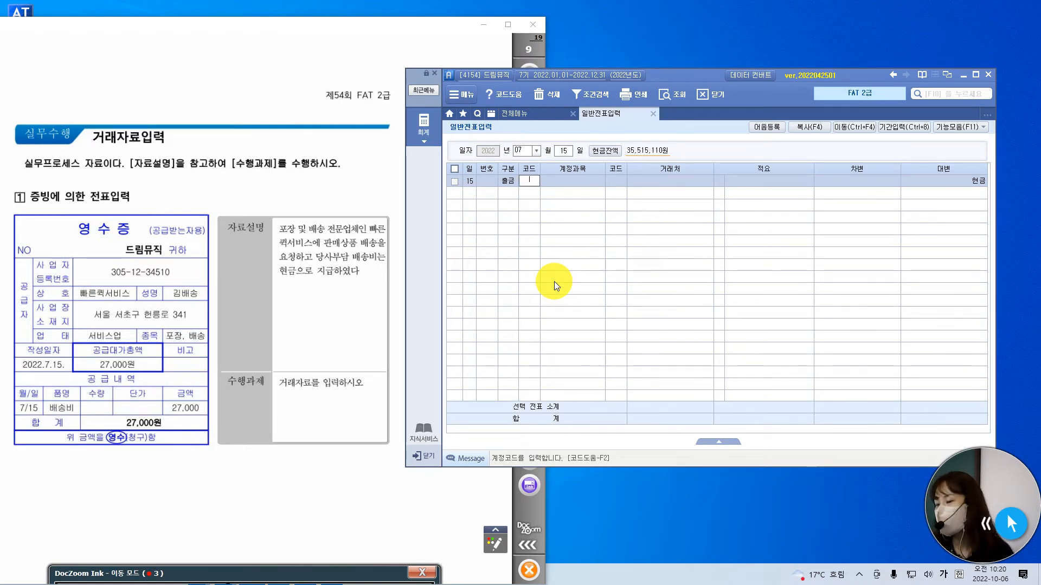
{"action": "type", "text": "운"}
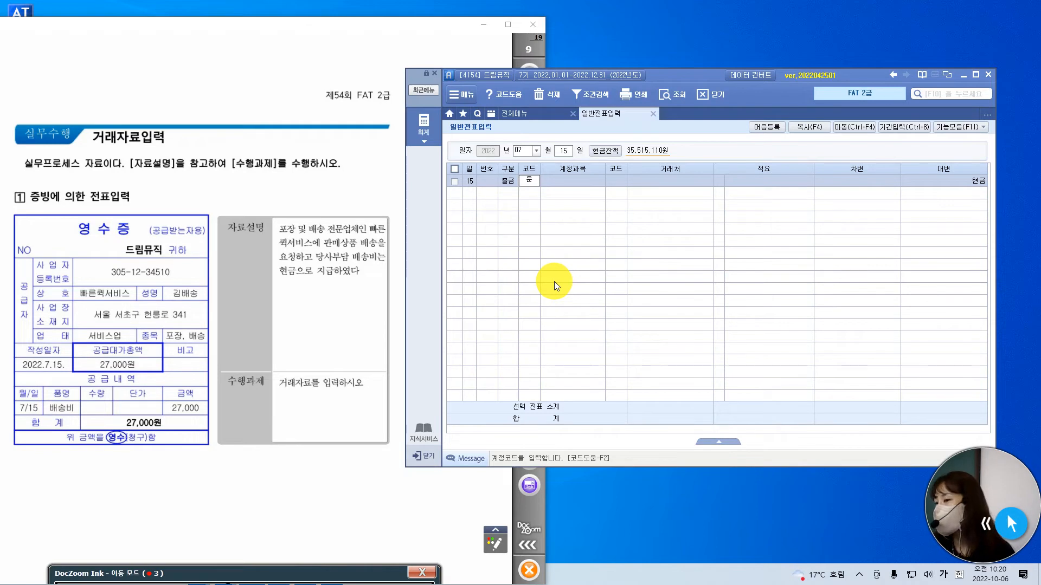
{"action": "type", "text": "반"}
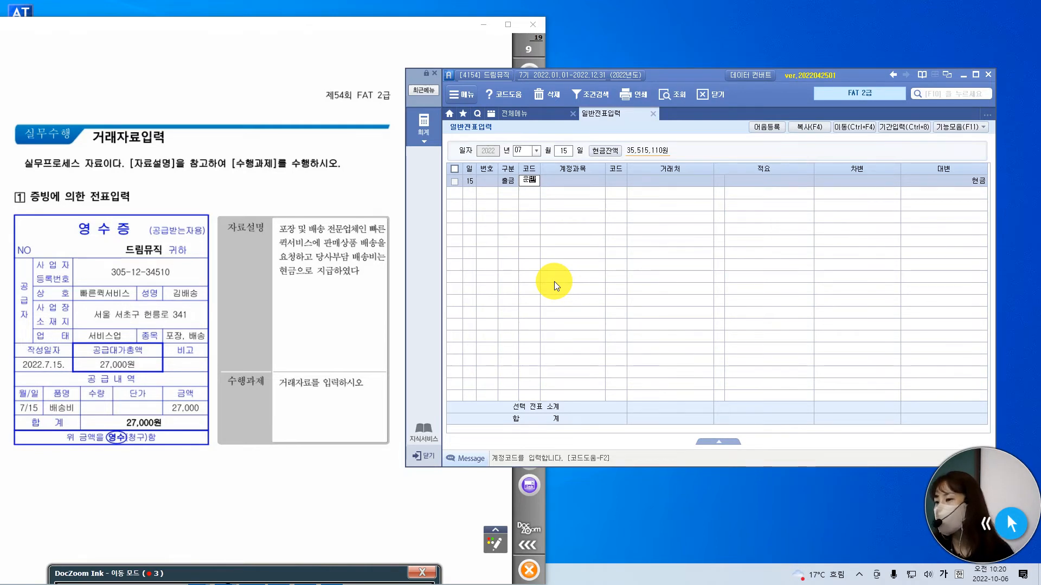
{"action": "key", "text": "Return"}
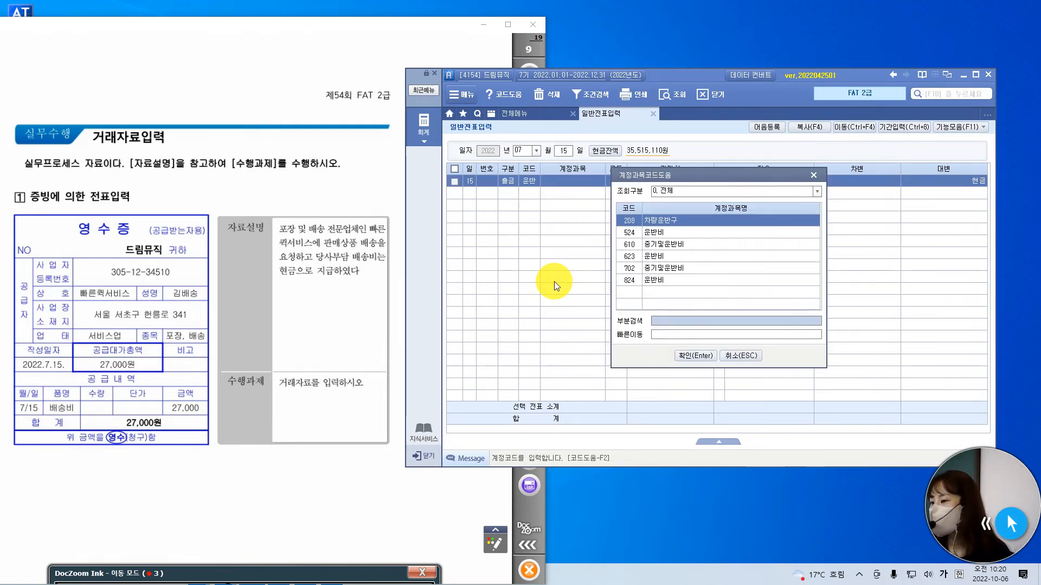
{"action": "key", "text": "Down"}
{"action": "key", "text": "Down"}
{"action": "key", "text": "Down"}
{"action": "key", "text": "Down"}
{"action": "key", "text": "Down"}
{"action": "key", "text": "Return"}
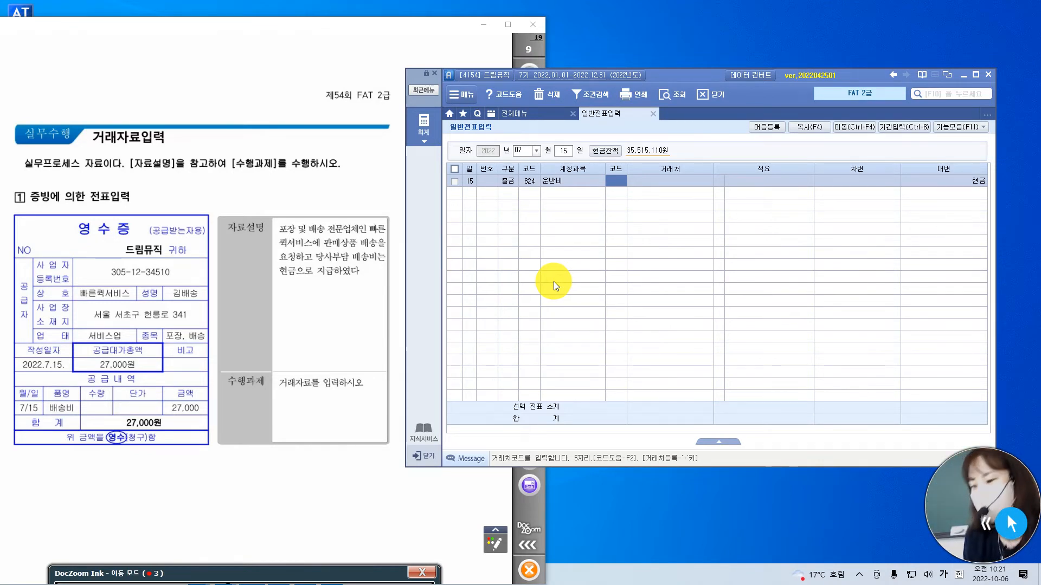
Leave 거래처 and 적요 blank and enter 27,000 as the debit amount to save the 운반비 line.
{"action": "key", "text": "Return"}
{"action": "key", "text": "Return"}
{"action": "key", "text": "Return"}
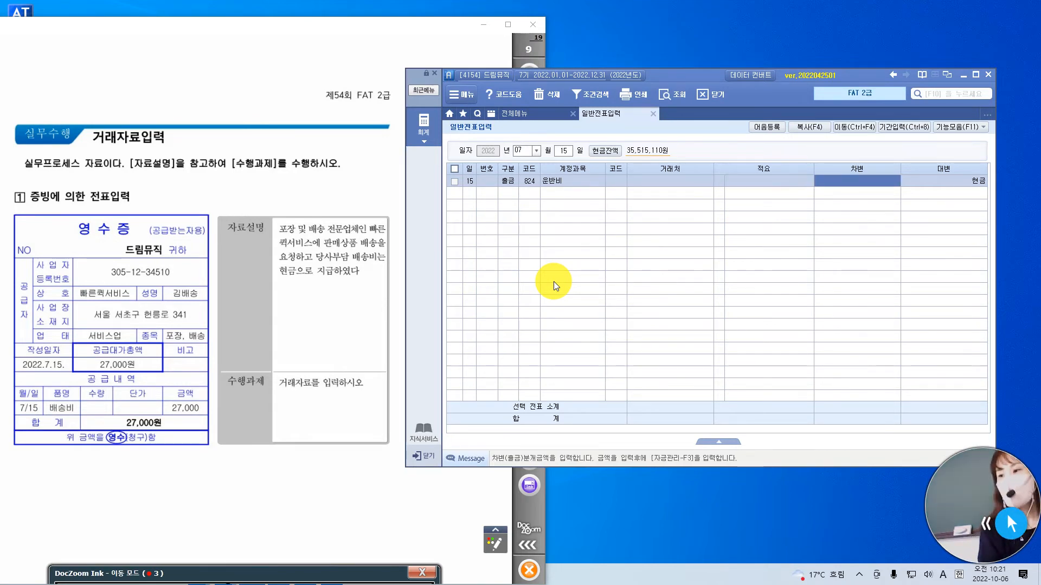
{"action": "type", "text": "270000"}
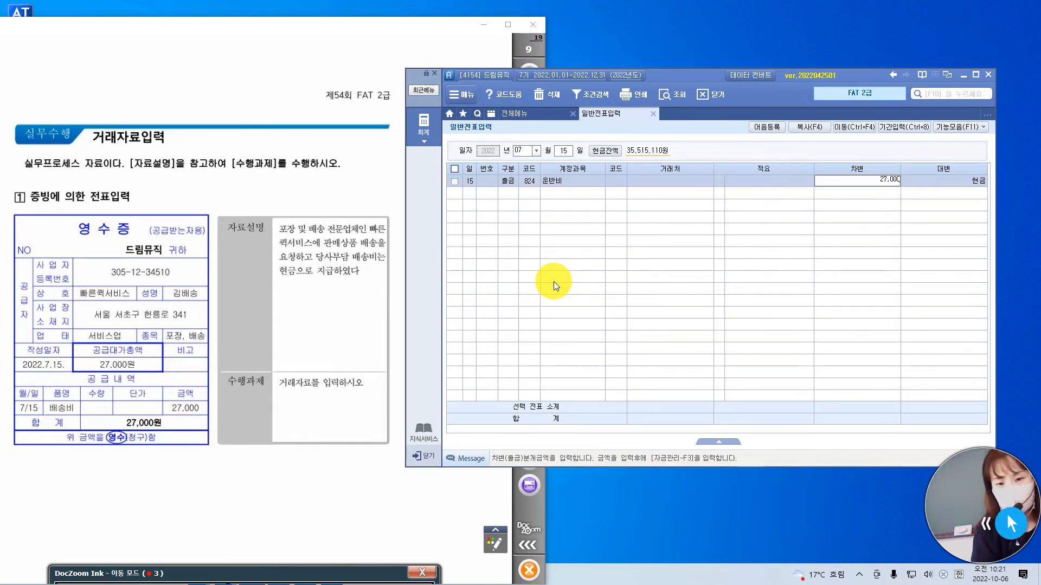
{"action": "key", "text": "Return"}
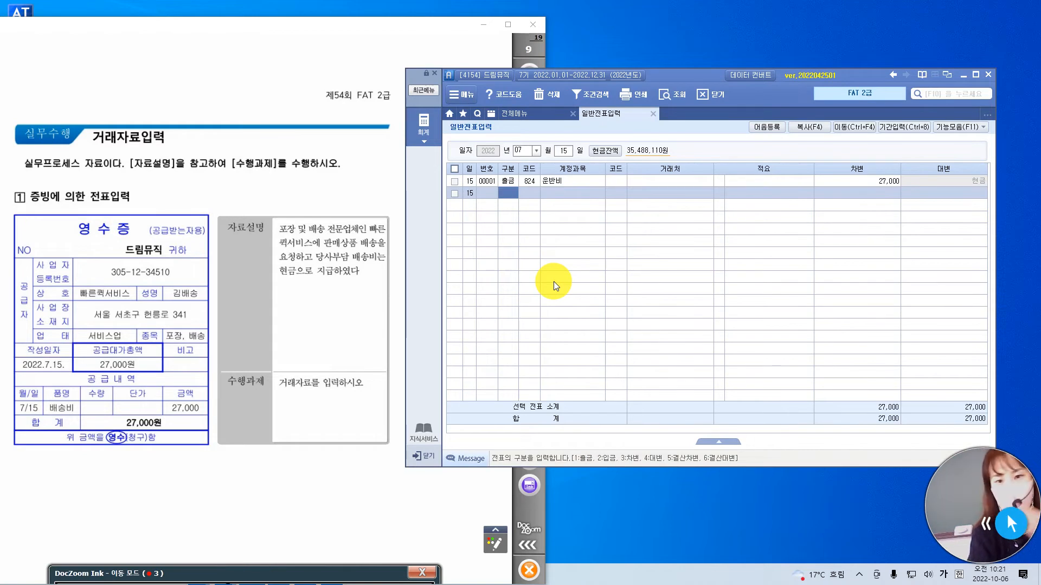
Show page 10 of the exam at page width, with the 건강보험료 receipt, 보통예금 거래내역 and 자료설명 of question 2 in view.
{"action": "left_click_drag", "start_coordinate": [235, 503], "coordinate": [263, 242]}
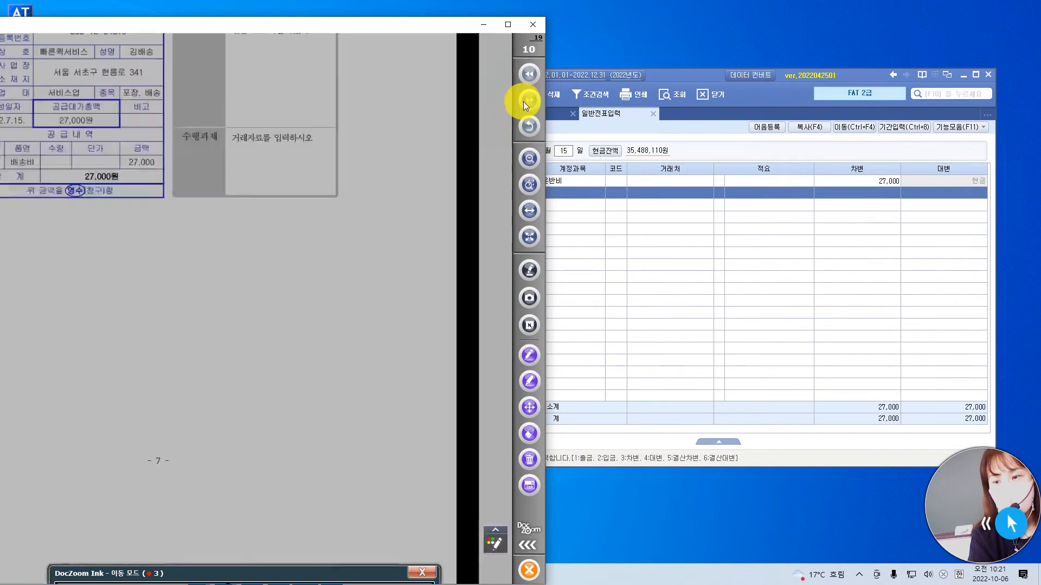
{"action": "left_click", "coordinate": [522, 102]}
{"action": "left_click", "coordinate": [528, 210]}
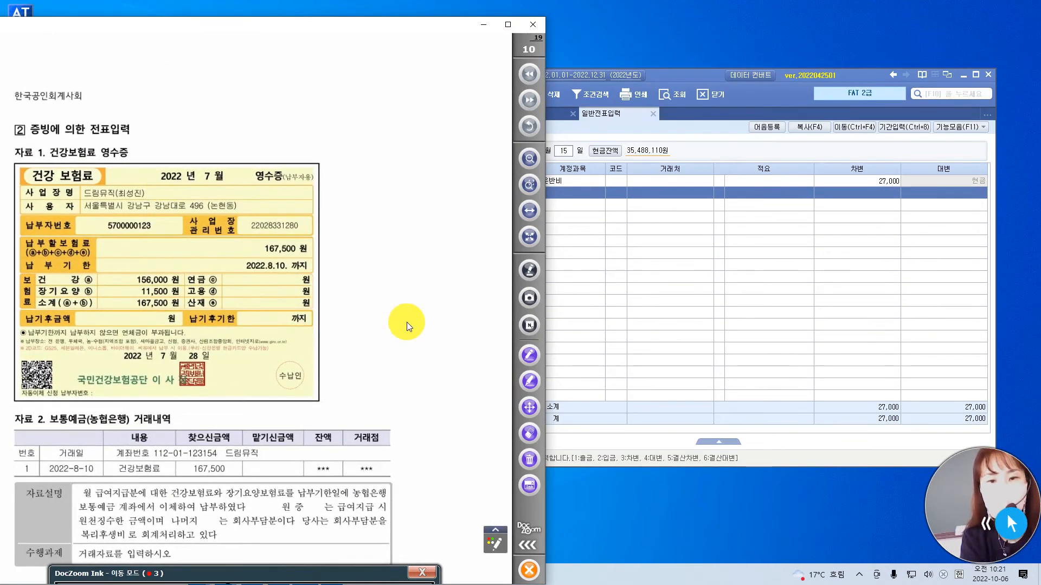
{"action": "left_click_drag", "start_coordinate": [405, 321], "coordinate": [306, 194]}
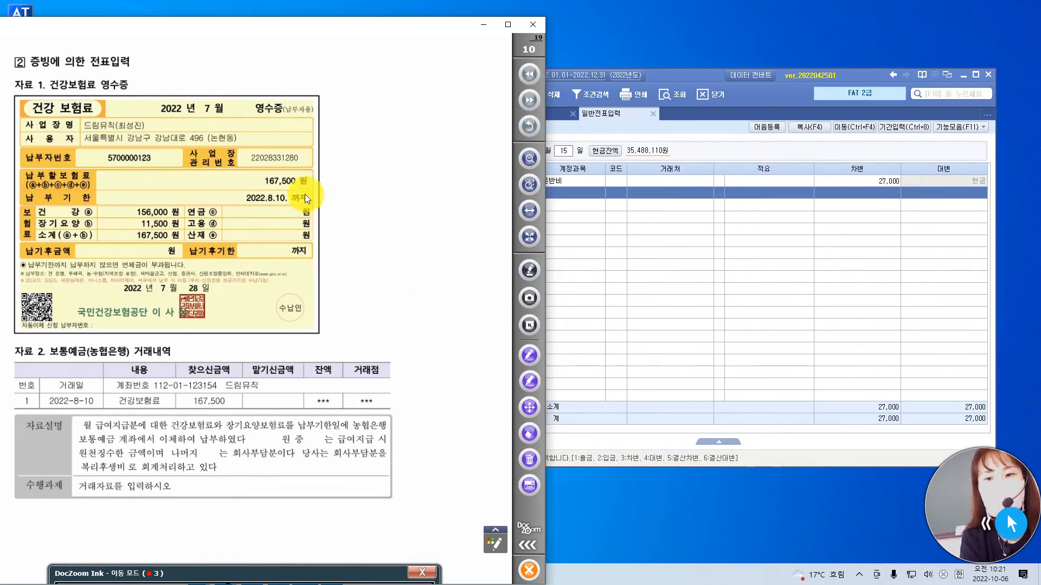
{"action": "left_click_drag", "start_coordinate": [396, 338], "coordinate": [404, 286]}
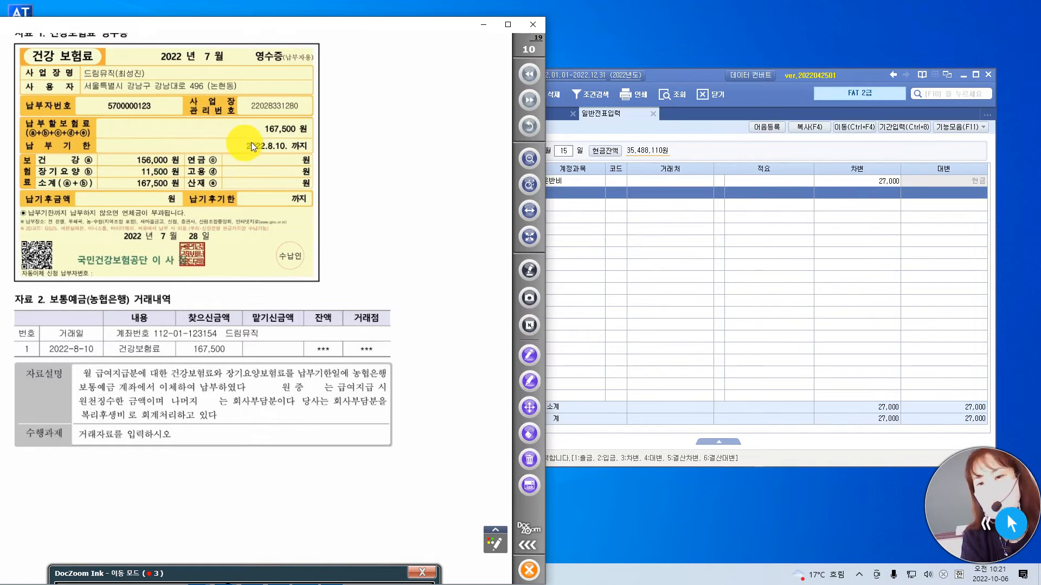
{"action": "left_click_drag", "start_coordinate": [245, 143], "coordinate": [314, 141]}
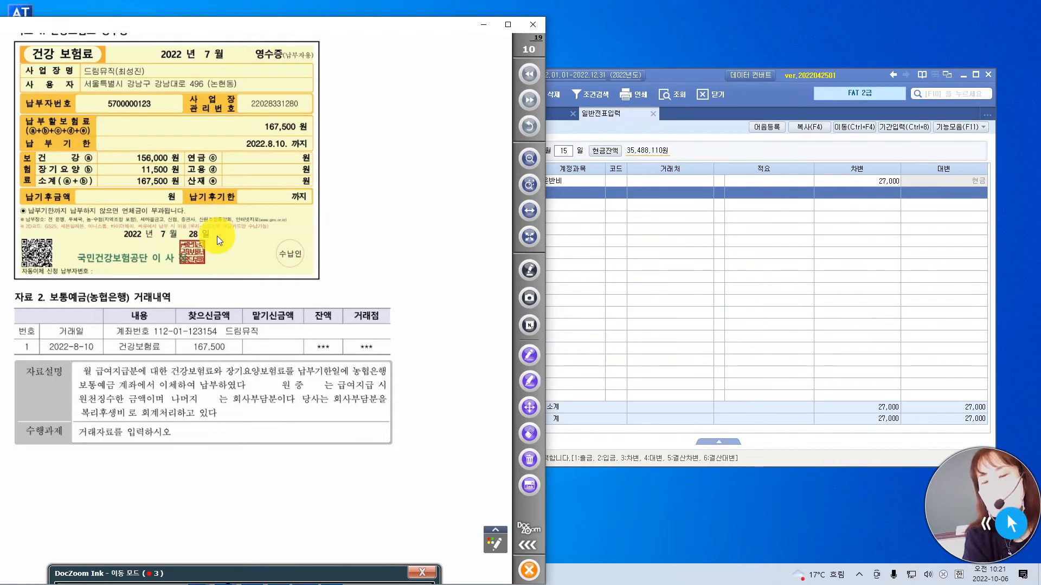
Mark in red pen the 2022.8.10 due date and 167,500 원 amount on the receipt, plus 농협은행 and 찾으신금액 167,500 in the bank record.
{"action": "mouse_move", "coordinate": [319, 574]}
{"action": "left_mouse_down"}
{"action": "mouse_move", "coordinate": [375, 467]}
{"action": "mouse_move", "coordinate": [363, 489]}
{"action": "left_mouse_up"}
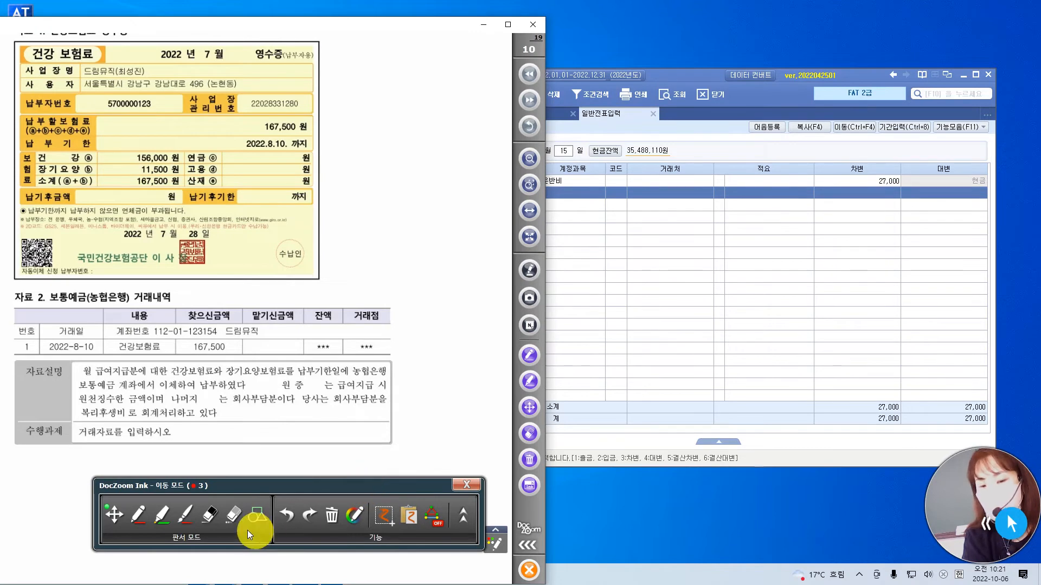
{"action": "left_click", "coordinate": [137, 514]}
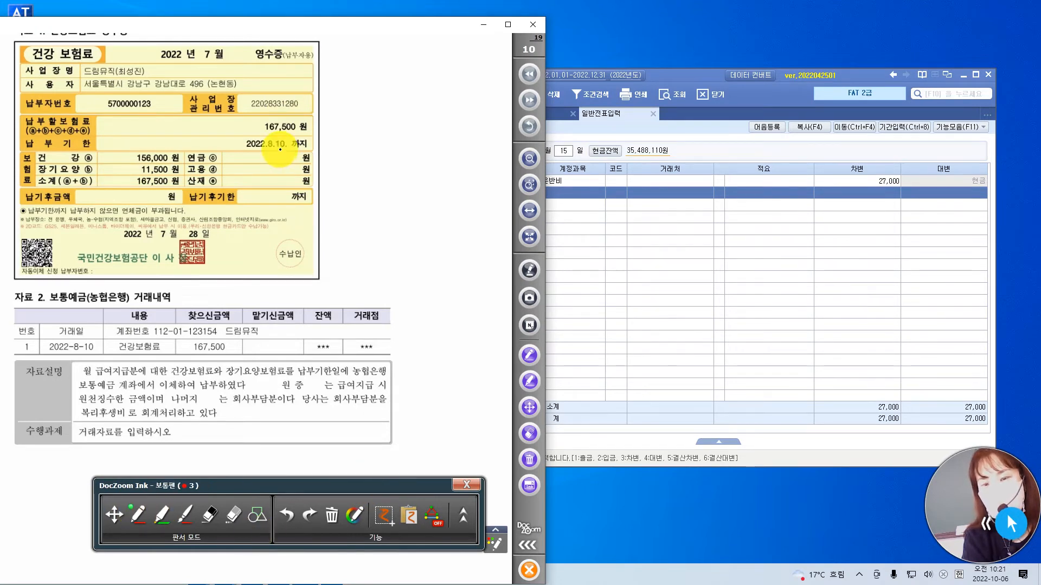
{"action": "mouse_move", "coordinate": [265, 142]}
{"action": "left_mouse_down"}
{"action": "mouse_move", "coordinate": [245, 133]}
{"action": "mouse_move", "coordinate": [274, 135]}
{"action": "mouse_move", "coordinate": [269, 168]}
{"action": "left_mouse_up"}
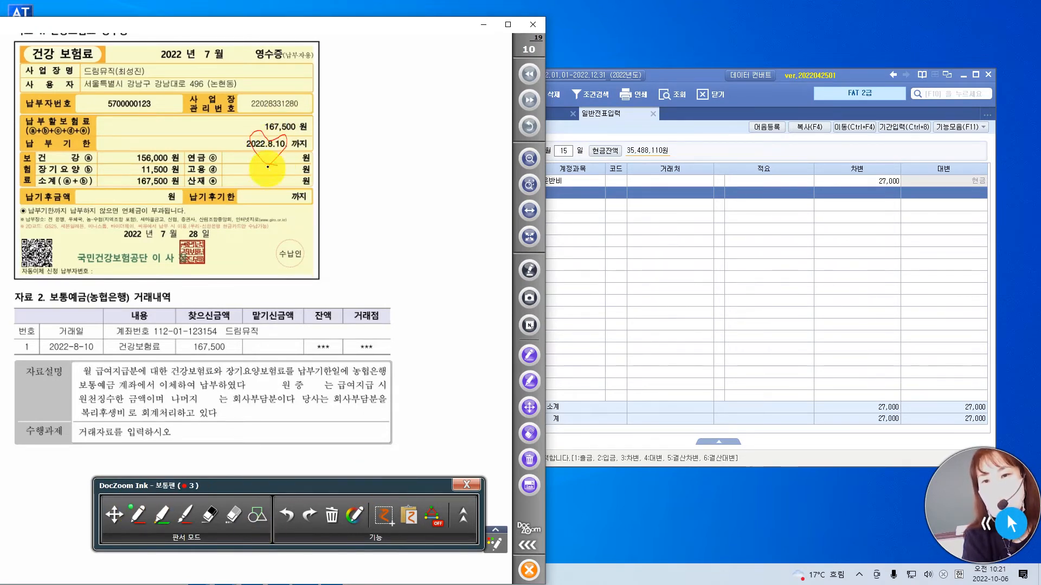
{"action": "left_click_drag", "start_coordinate": [293, 116], "coordinate": [310, 111]}
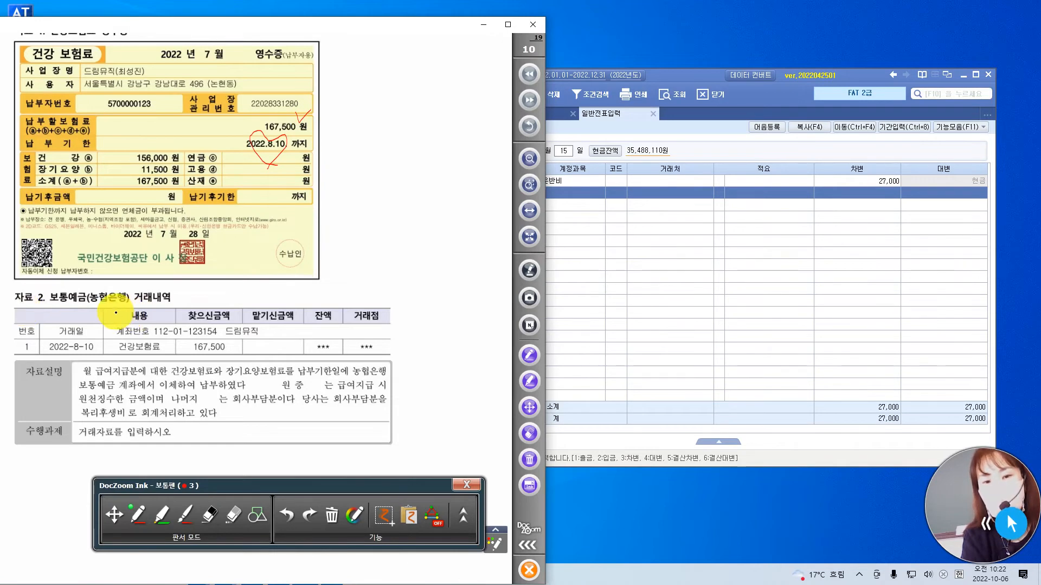
{"action": "mouse_move", "coordinate": [114, 313]}
{"action": "left_mouse_down"}
{"action": "mouse_move", "coordinate": [114, 276]}
{"action": "mouse_move", "coordinate": [109, 320]}
{"action": "left_mouse_up"}
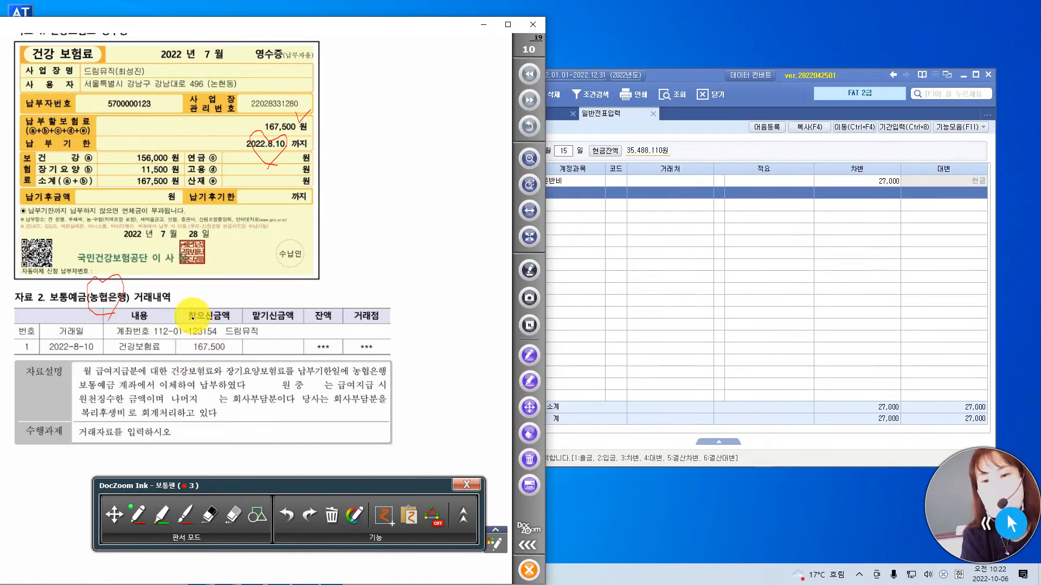
{"action": "mouse_move", "coordinate": [205, 362]}
{"action": "left_mouse_down"}
{"action": "mouse_move", "coordinate": [192, 296]}
{"action": "mouse_move", "coordinate": [232, 298]}
{"action": "mouse_move", "coordinate": [221, 365]}
{"action": "left_mouse_up"}
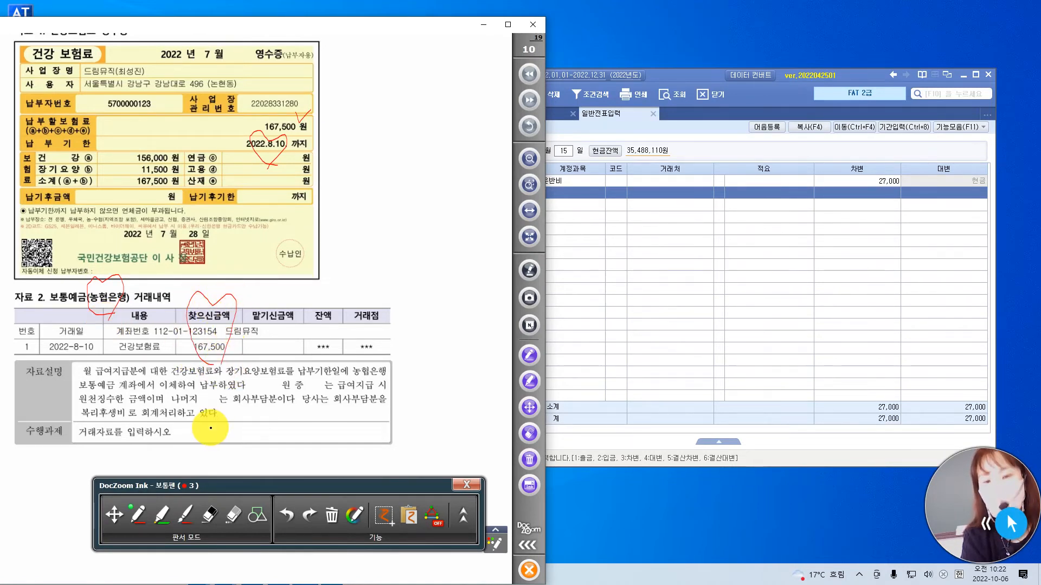
Highlight in green the 거래일 2022-8-10 in the 보통예금 거래내역 table.
{"action": "left_click", "coordinate": [686, 77]}
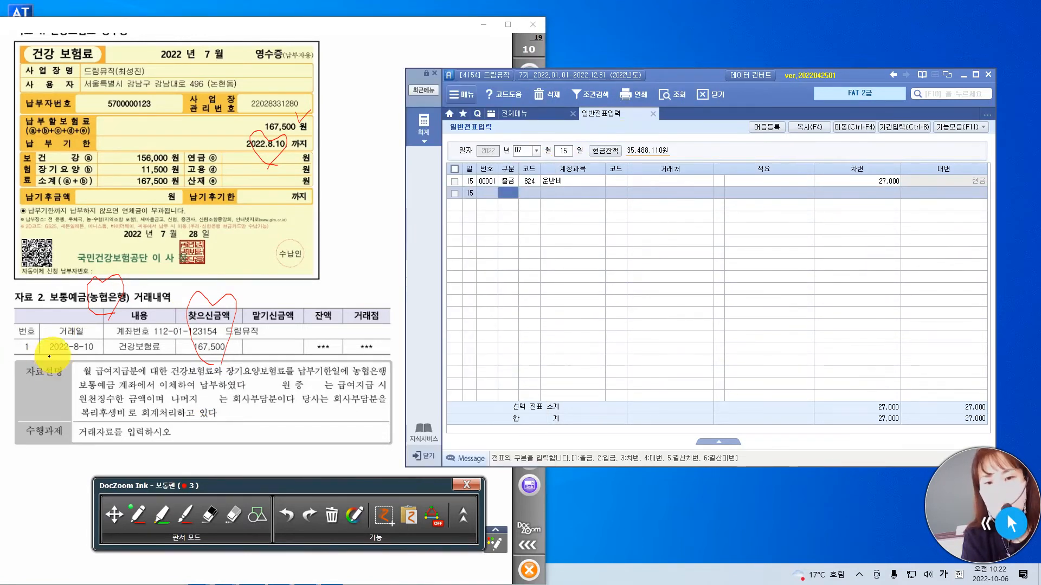
{"action": "left_click", "coordinate": [162, 514]}
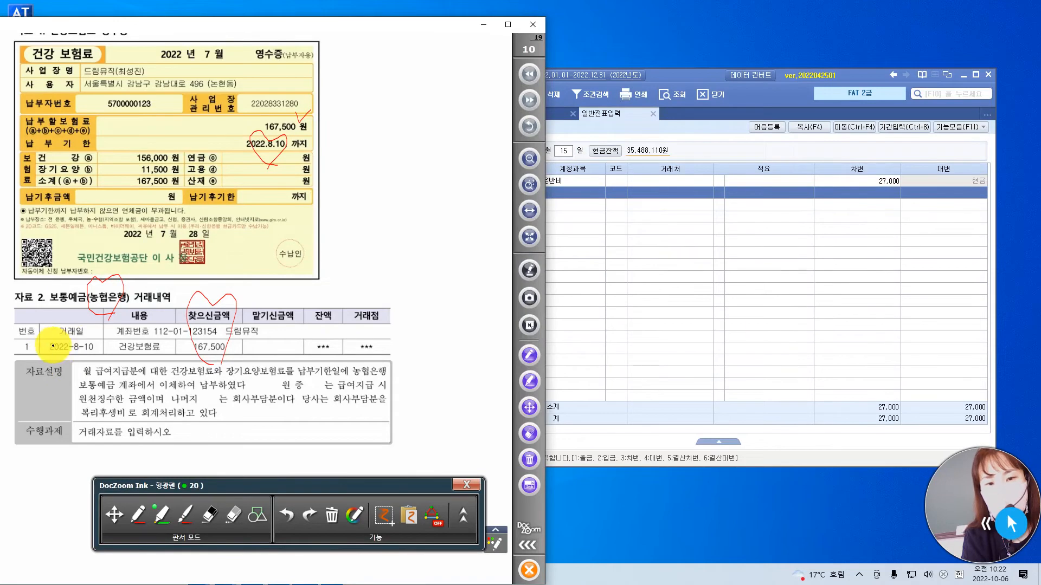
{"action": "left_click_drag", "start_coordinate": [52, 346], "coordinate": [116, 347]}
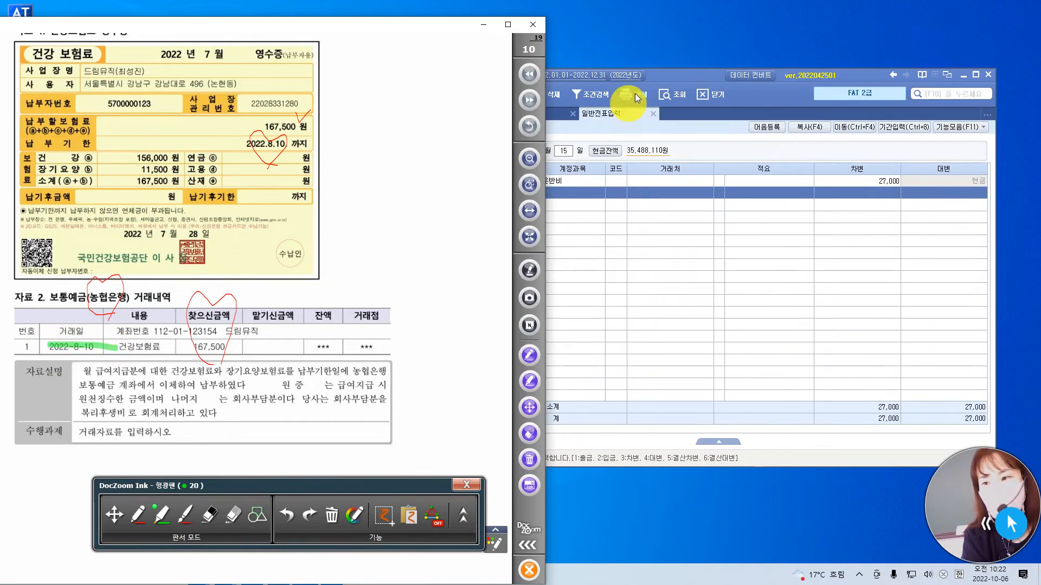
Set the voucher date in 일반전표입력 to August 10.
{"action": "left_click", "coordinate": [669, 79]}
{"action": "left_click", "coordinate": [522, 150]}
{"action": "type", "text": "08"}
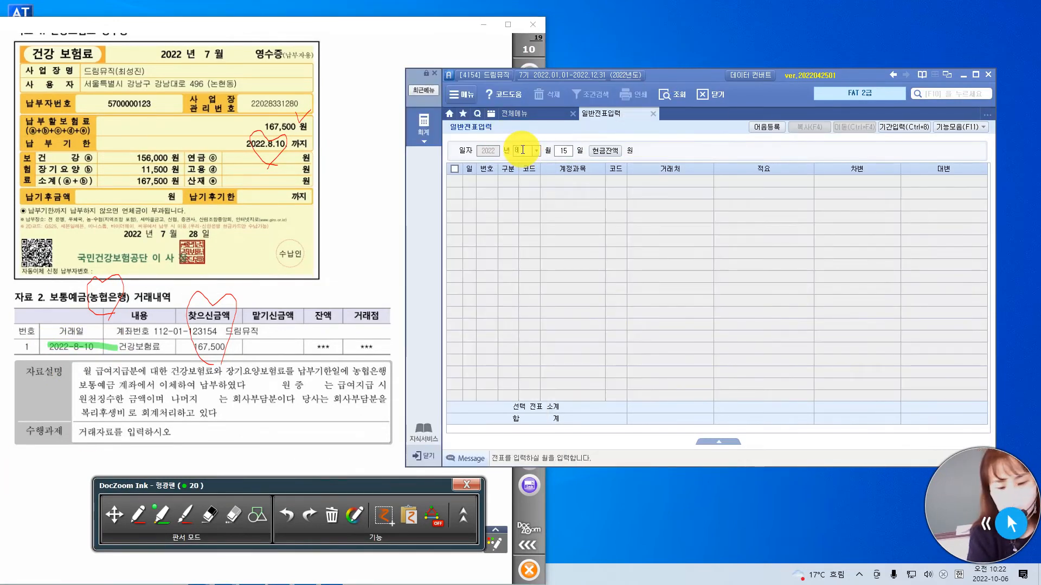
{"action": "type", "text": "10"}
{"action": "key", "text": "Return"}
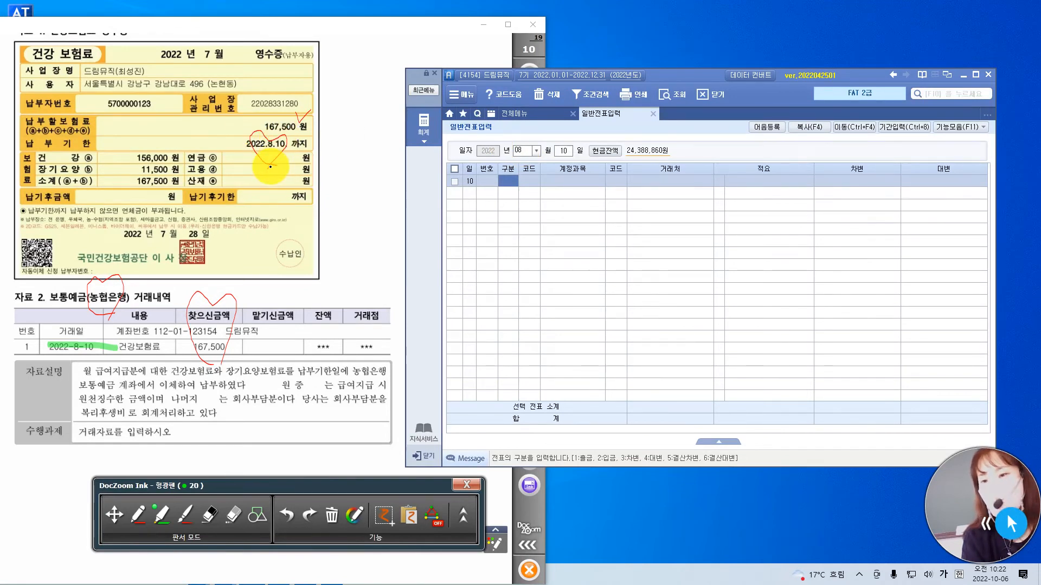
Enter a 대변 line for 보통예금 (103) with 거래처 98001 농협은행(보통) and the amount 167,500.
{"action": "type", "text": "4"}
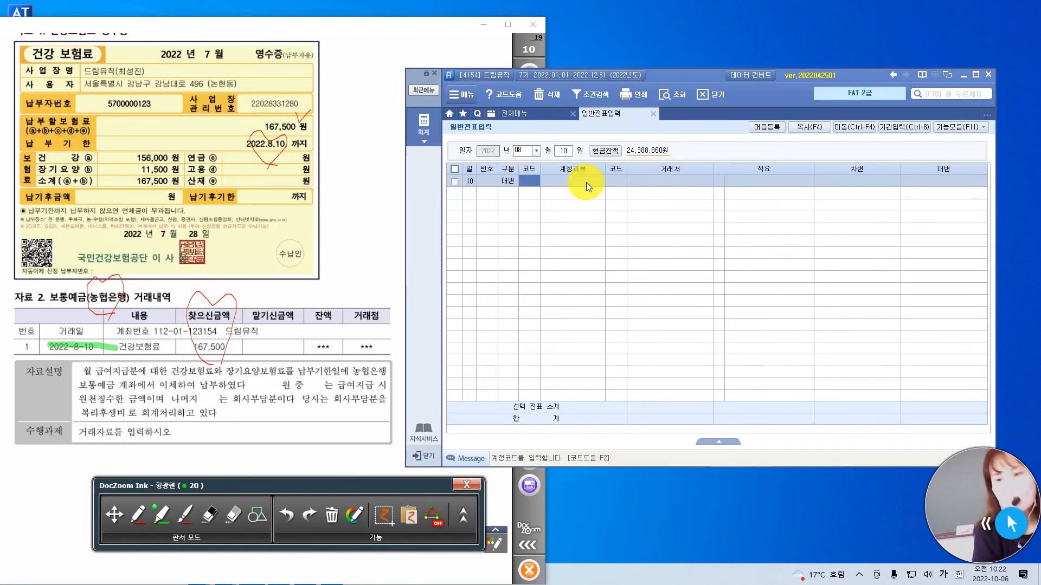
{"action": "type", "text": "103"}
{"action": "key", "text": "Return"}
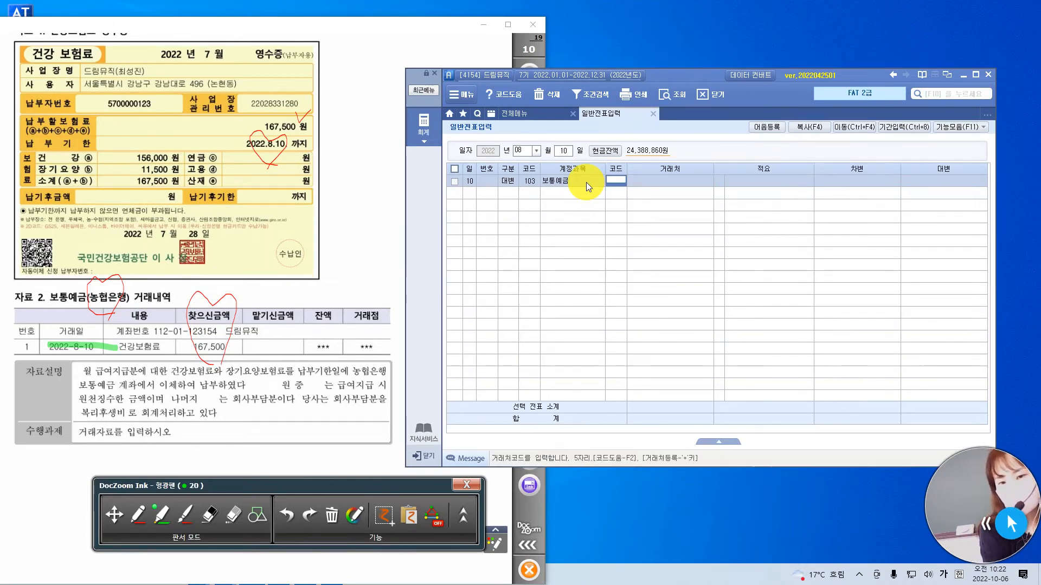
{"action": "type", "text": "98001"}
{"action": "key", "text": "Return"}
{"action": "key", "text": "Return"}
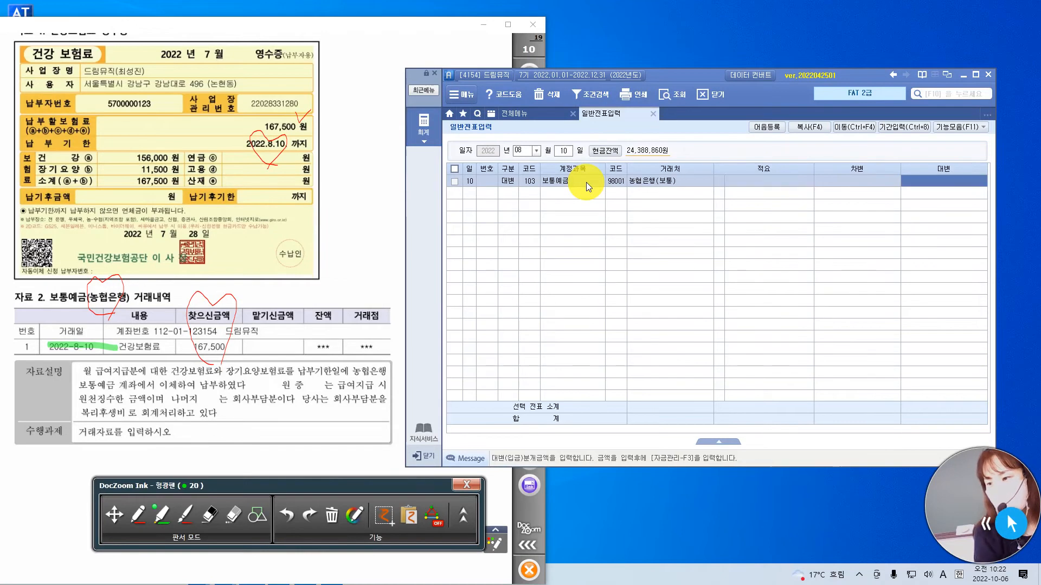
{"action": "type", "text": "167500"}
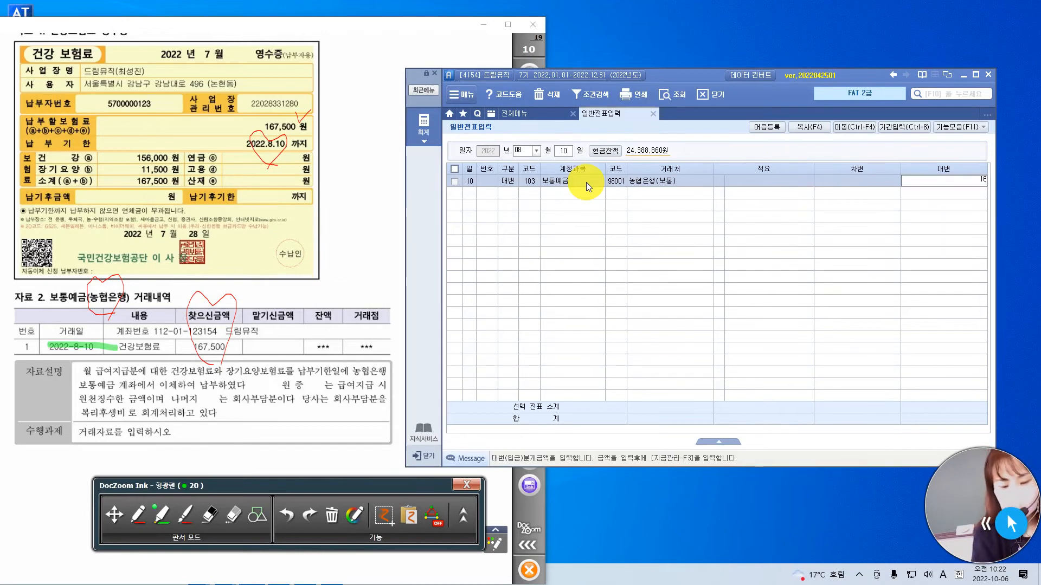
{"action": "key", "text": "Return"}
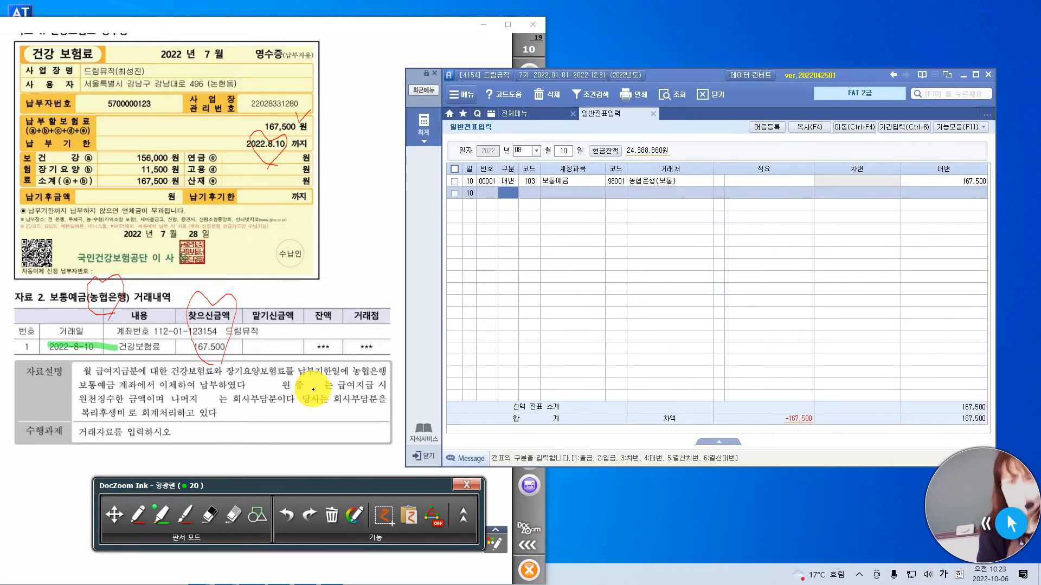
{"action": "left_click", "coordinate": [355, 277]}
{"action": "key", "text": "i"}
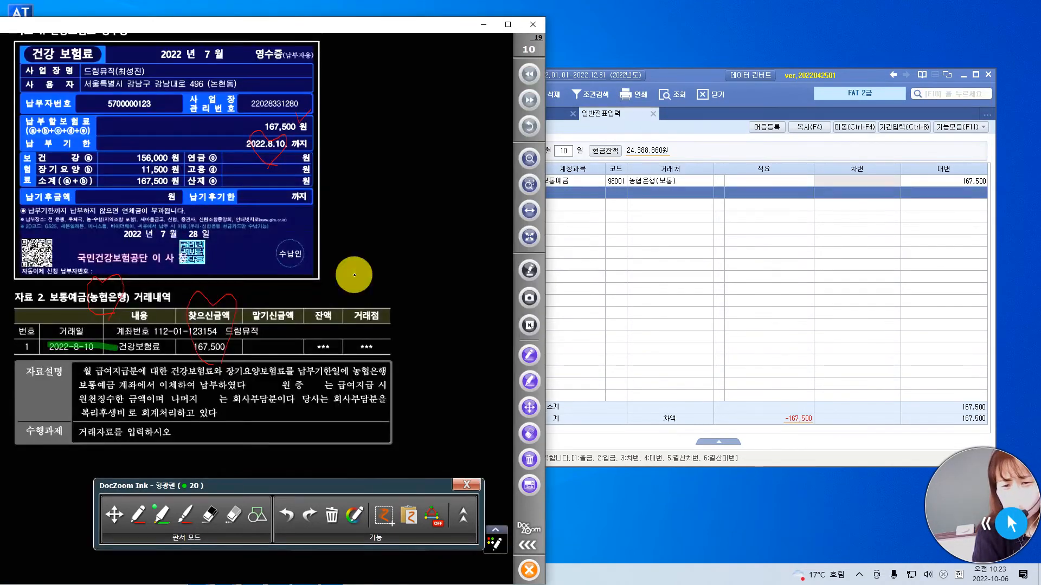
{"action": "key", "text": "i"}
{"action": "key", "text": "i"}
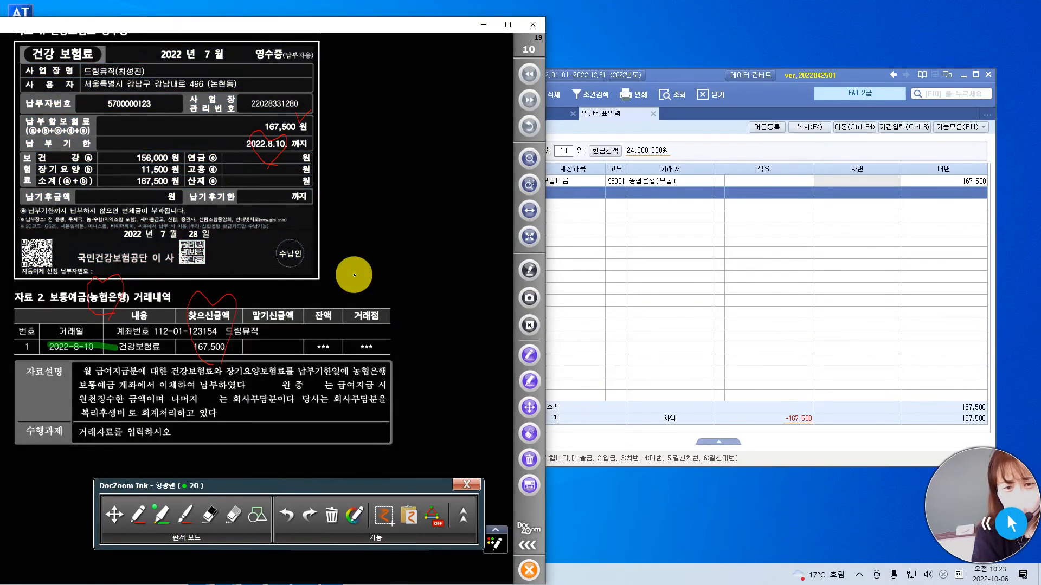
{"action": "key", "text": "i"}
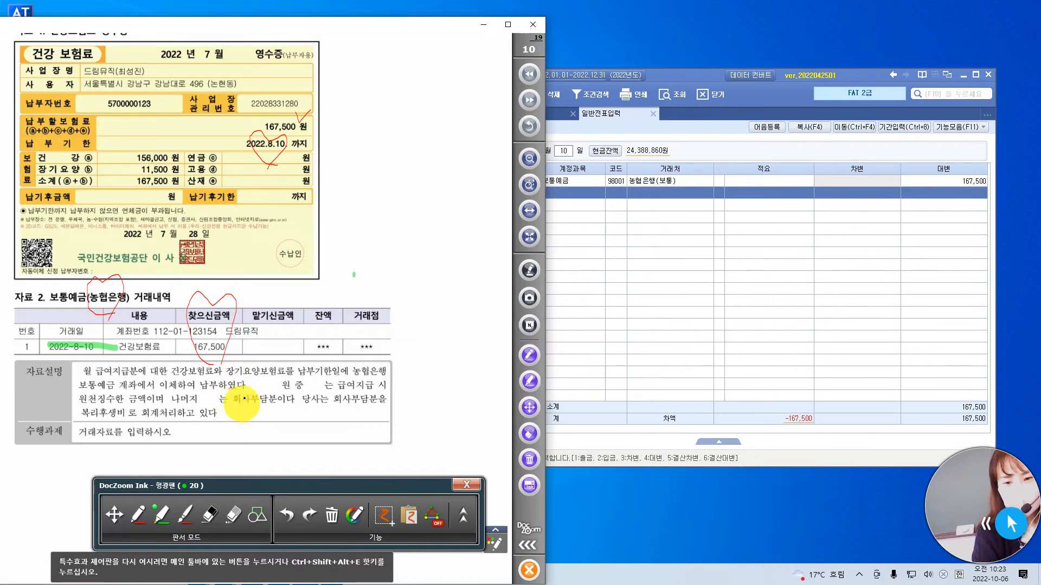
Start a 차변 line below the 보통예금 line of the August 10 voucher.
{"action": "left_click", "coordinate": [675, 255]}
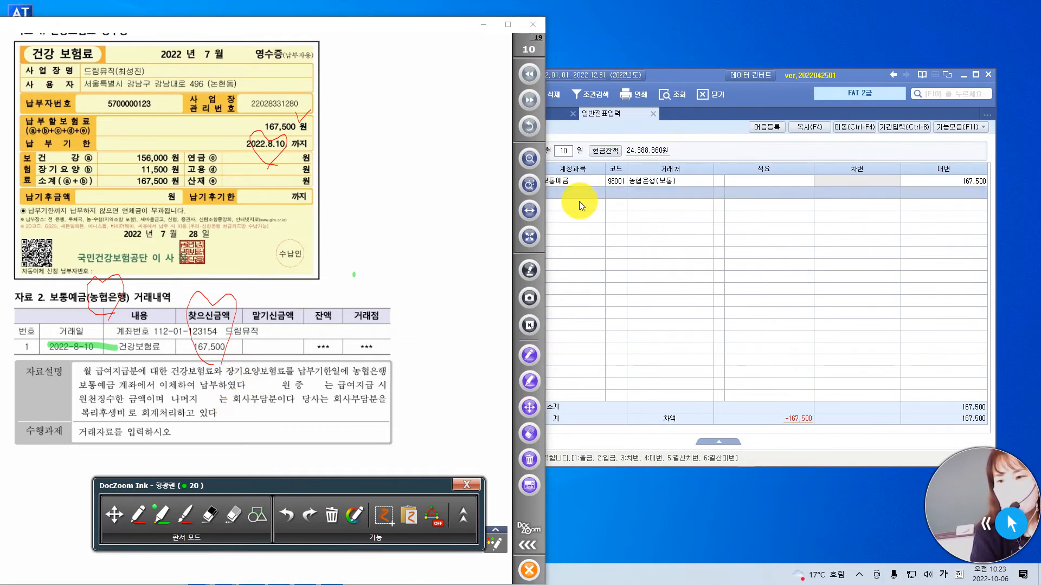
{"action": "left_click", "coordinate": [860, 70]}
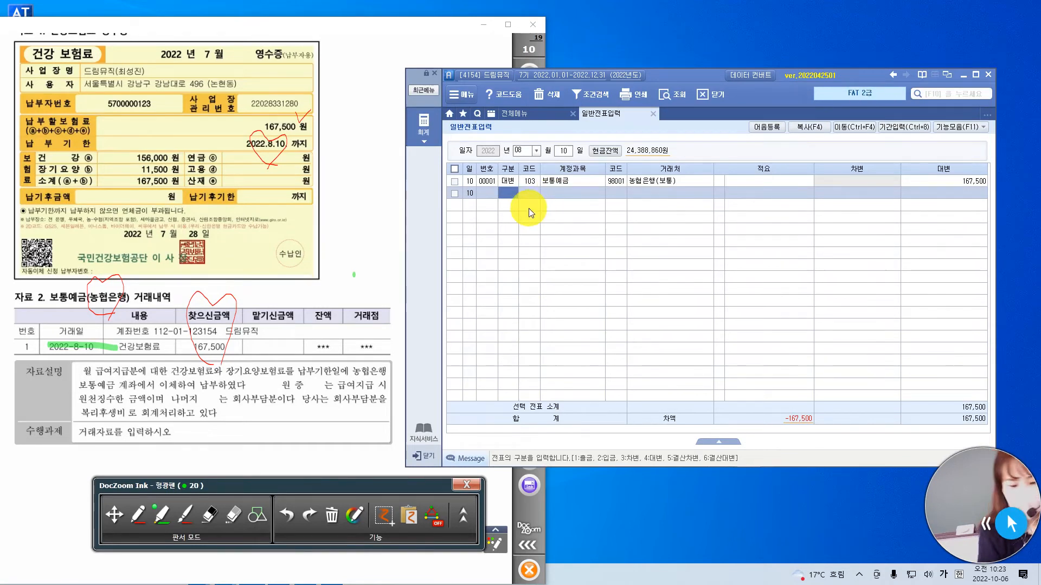
{"action": "key", "text": "Return"}
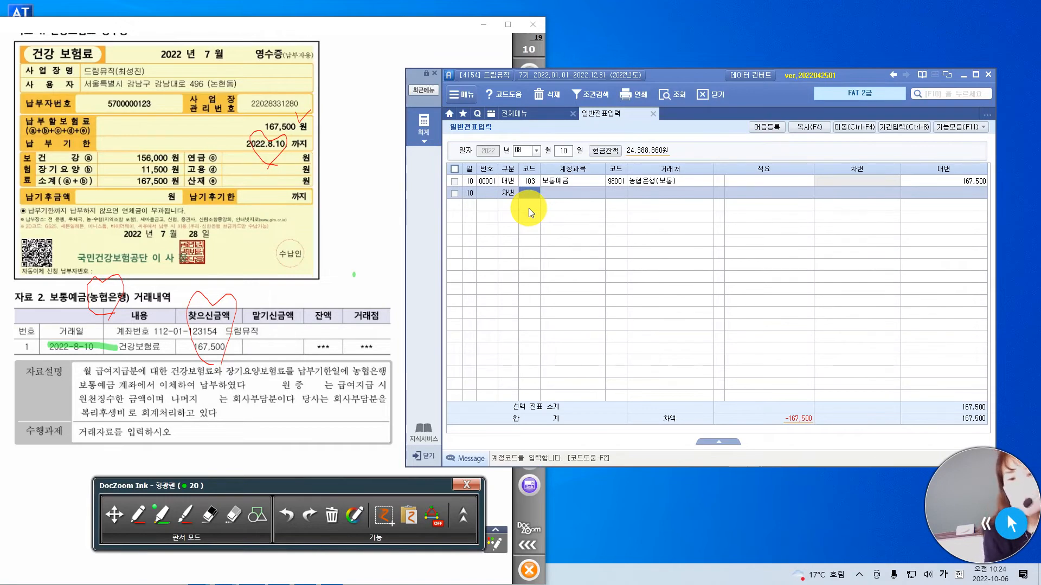
Highlight 급여지급 and 원천징수한 in green, write a red note above 원천징수한, and underline 회사부담분 with an arrow to 복리후생비.
{"action": "left_click_drag", "start_coordinate": [331, 389], "coordinate": [381, 389]}
{"action": "left_click_drag", "start_coordinate": [79, 401], "coordinate": [129, 402]}
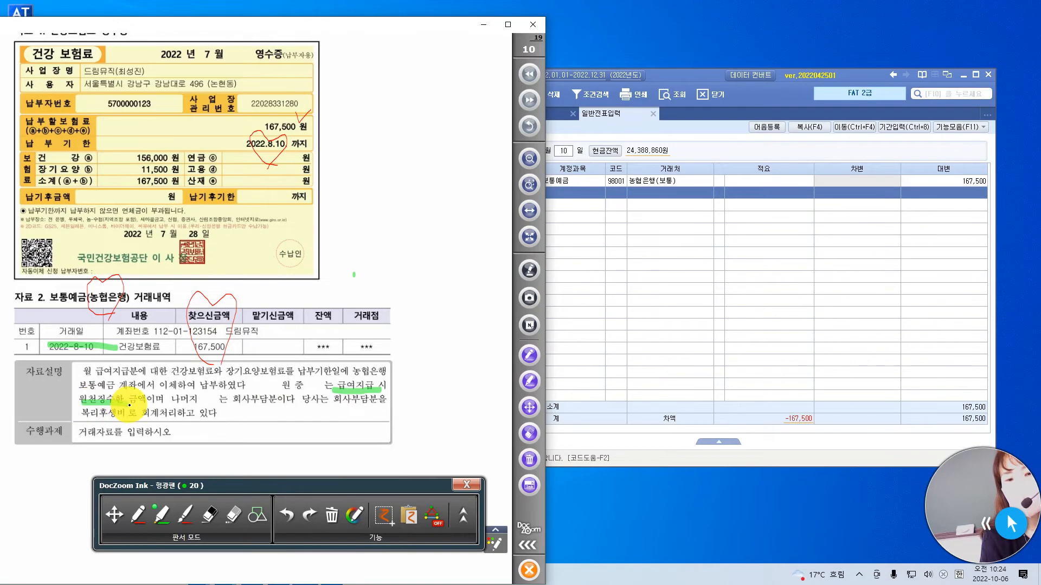
{"action": "left_click", "coordinate": [142, 510]}
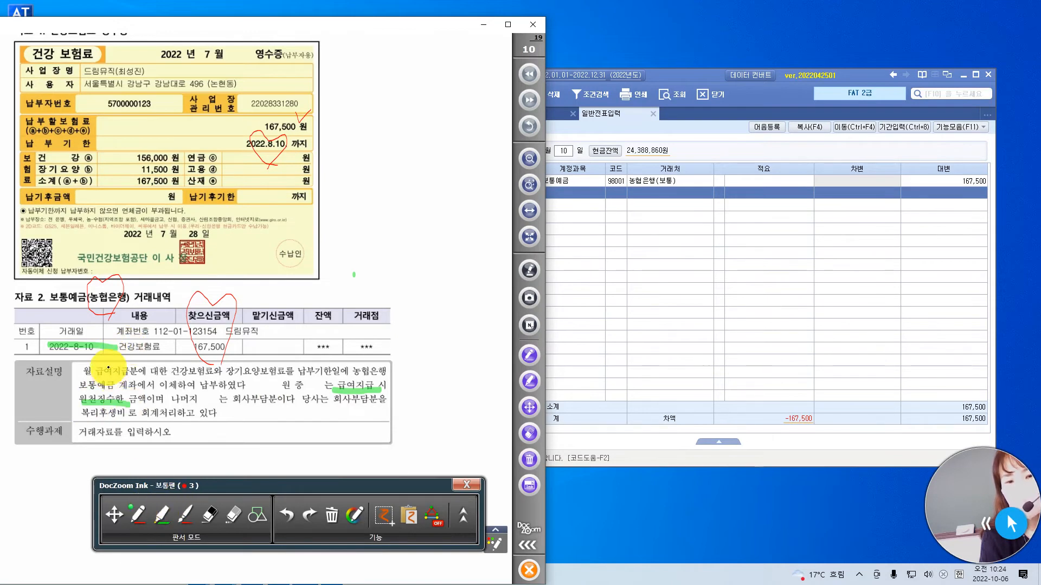
{"action": "mouse_move", "coordinate": [112, 365]}
{"action": "left_mouse_down"}
{"action": "mouse_move", "coordinate": [103, 378]}
{"action": "mouse_move", "coordinate": [116, 388]}
{"action": "mouse_move", "coordinate": [124, 378]}
{"action": "mouse_move", "coordinate": [124, 390]}
{"action": "left_mouse_up"}
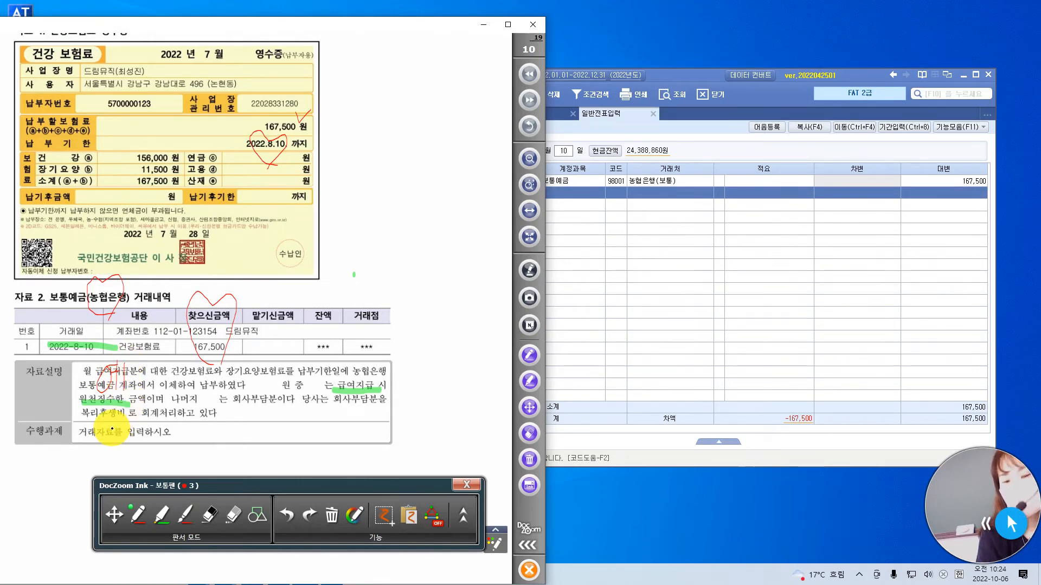
{"action": "mouse_move", "coordinate": [232, 407]}
{"action": "left_mouse_down"}
{"action": "mouse_move", "coordinate": [275, 406]}
{"action": "mouse_move", "coordinate": [123, 424]}
{"action": "left_mouse_up"}
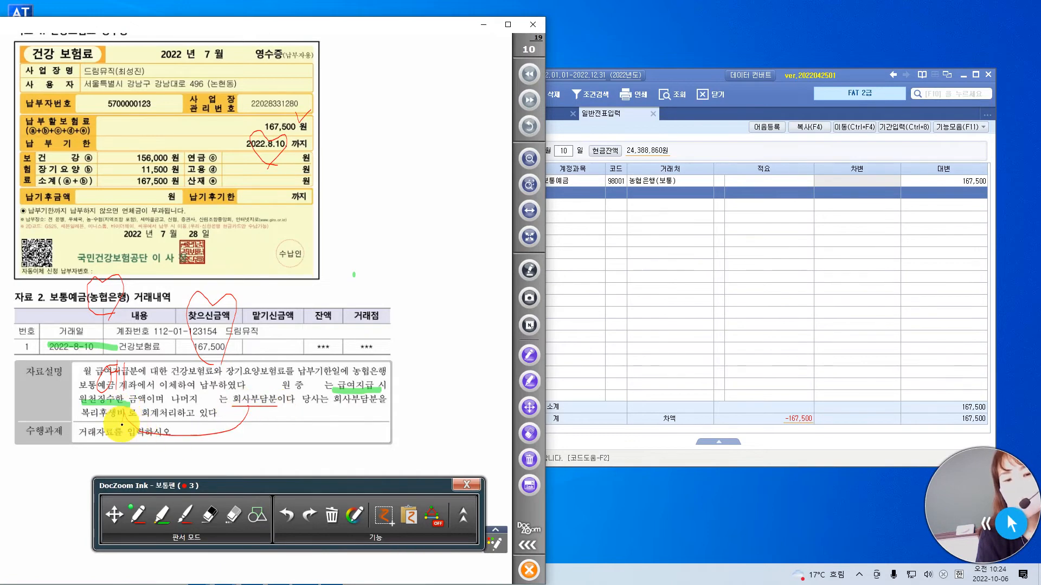
Assign the 차변 line the account 예수금 (254), leave 거래처 and 적요 blank, and enter 83,750.
{"action": "left_click", "coordinate": [655, 232]}
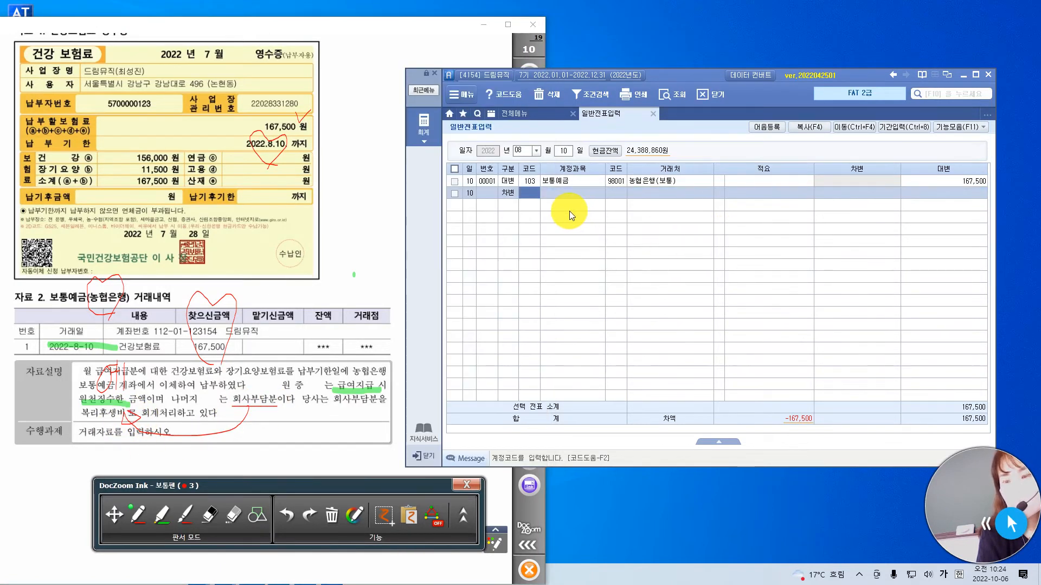
{"action": "type", "text": "예금"}
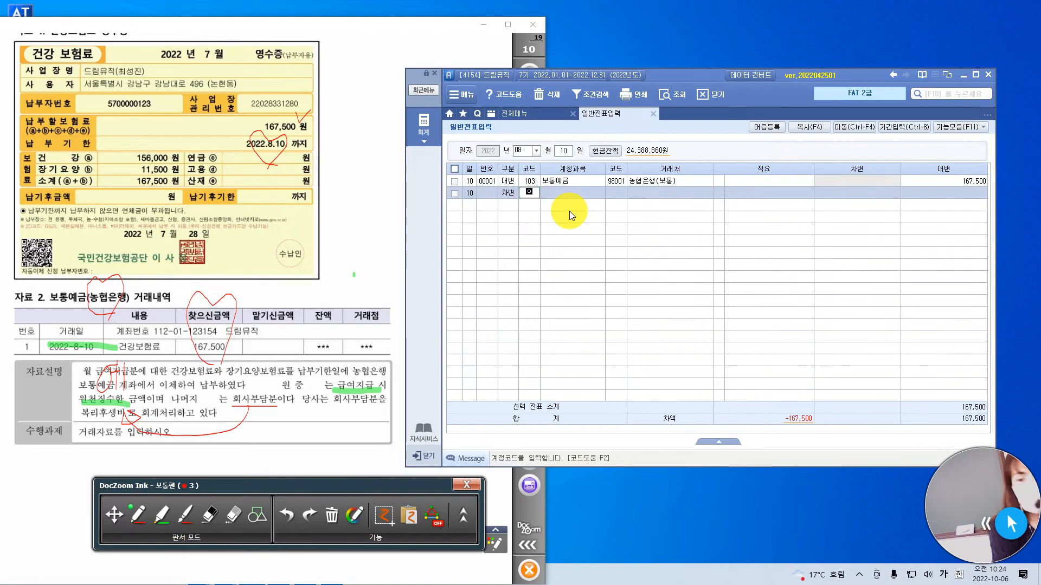
{"action": "key", "text": "Return"}
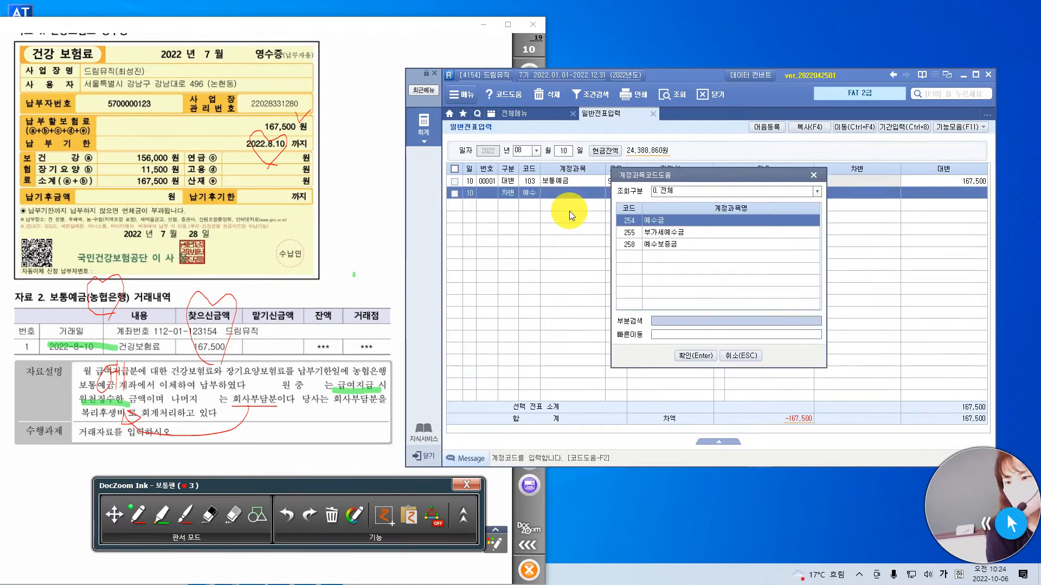
{"action": "key", "text": "Return"}
{"action": "key", "text": "Return"}
{"action": "key", "text": "Return"}
{"action": "key", "text": "Return"}
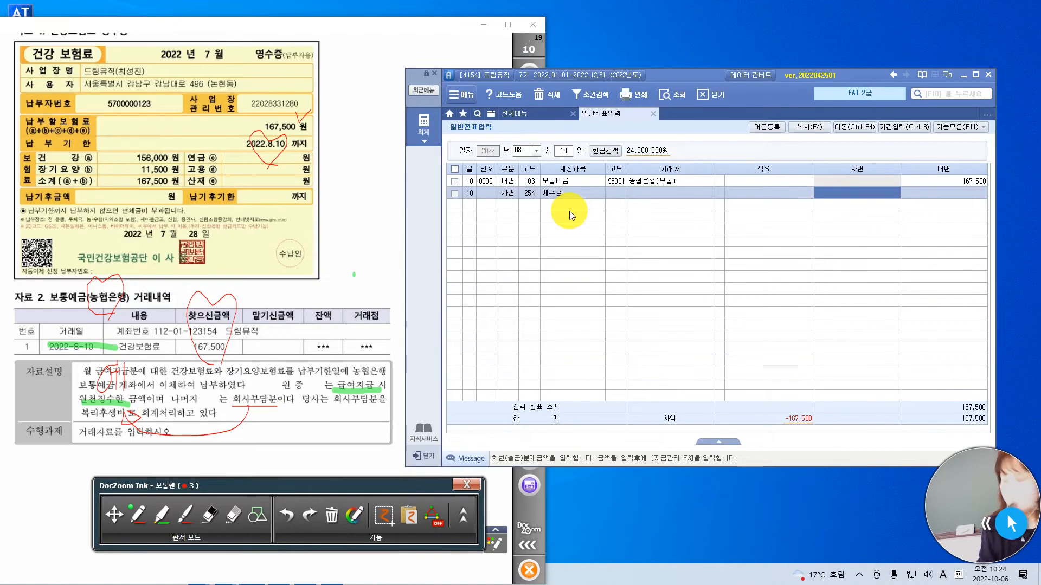
{"action": "type", "text": "83750"}
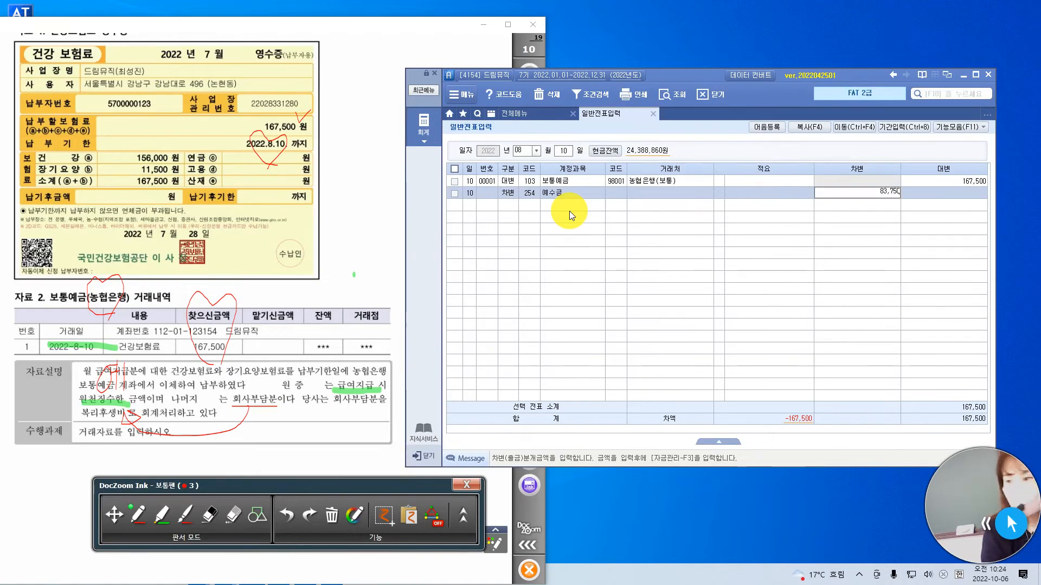
{"action": "key", "text": "Return"}
Add a 차변 line for 복리후생비 (811) with 거래처 and 적요 blank and the amount 83,750.
{"action": "type", "text": "3"}
{"action": "key", "text": "Return"}
{"action": "type", "text": "811"}
{"action": "key", "text": "Return"}
{"action": "key", "text": "Return"}
{"action": "key", "text": "Return"}
{"action": "key", "text": "Return"}
{"action": "type", "text": "83,750"}
{"action": "key", "text": "Return"}
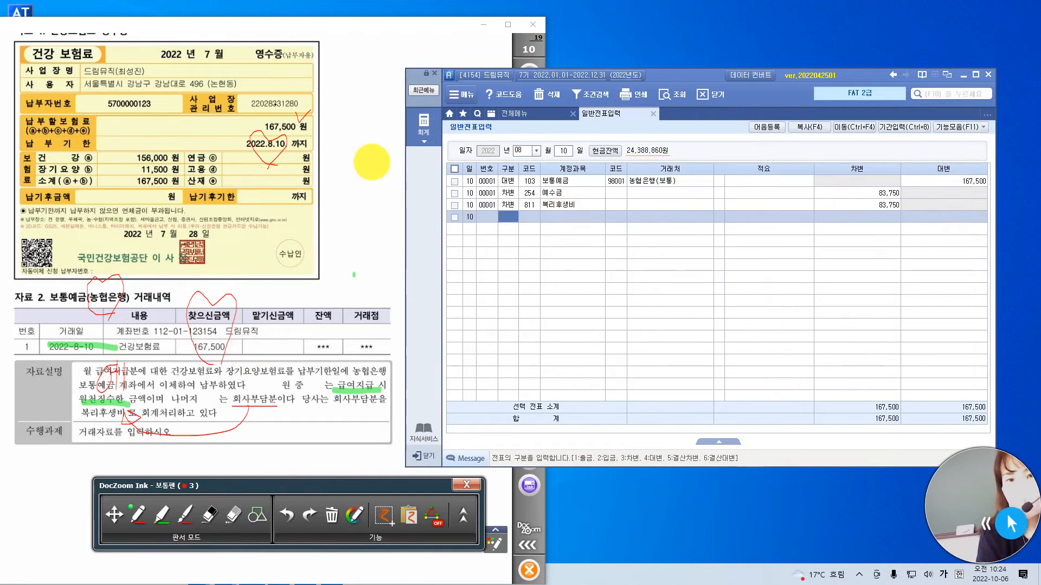
Show page 11 of the exam at page width, with the 신용카드매출전표 and 자료설명 of question 3 in view.
{"action": "left_click", "coordinate": [454, 26]}
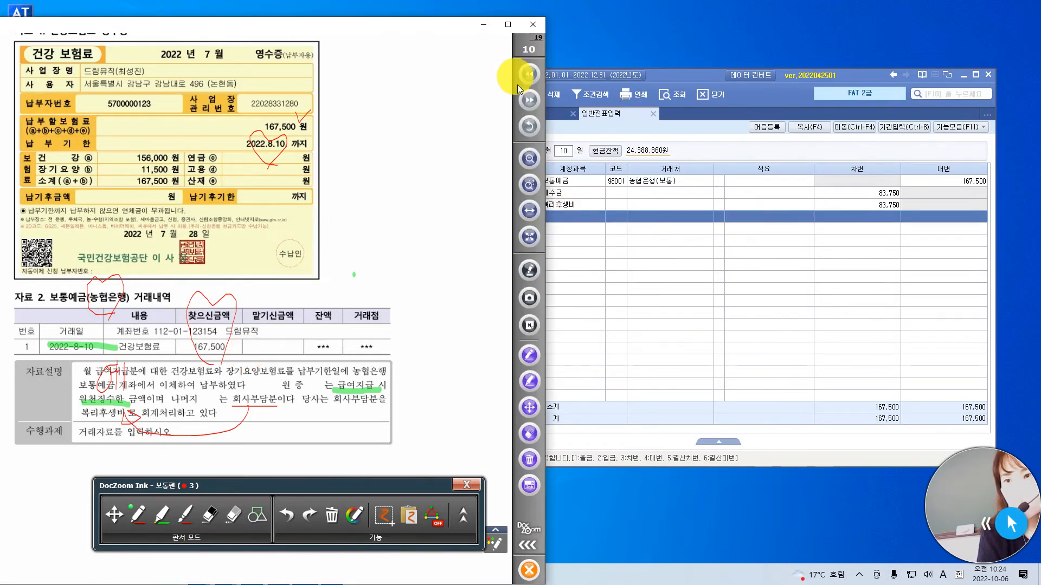
{"action": "left_click", "coordinate": [532, 102]}
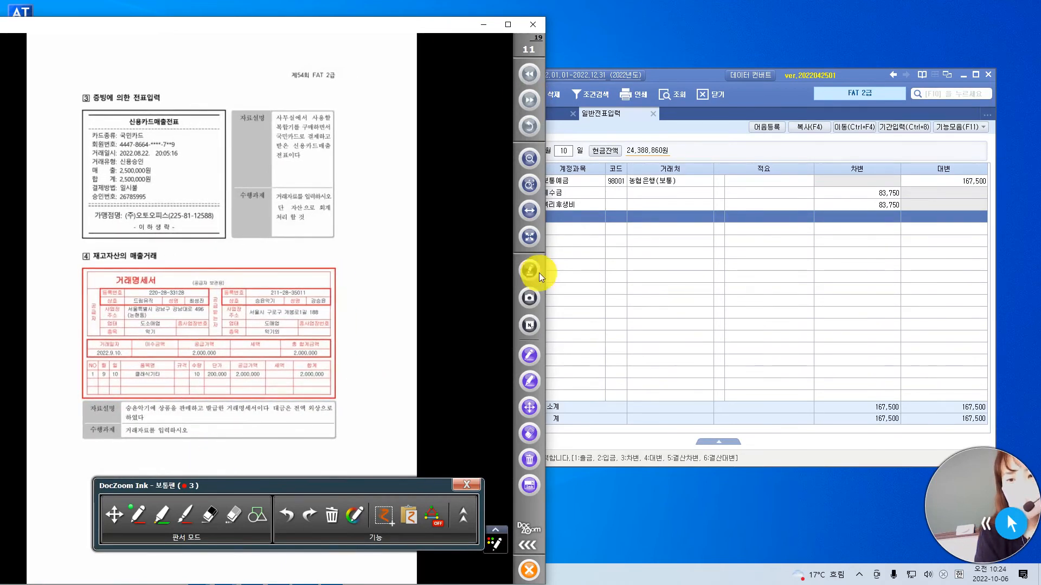
{"action": "left_click", "coordinate": [535, 212]}
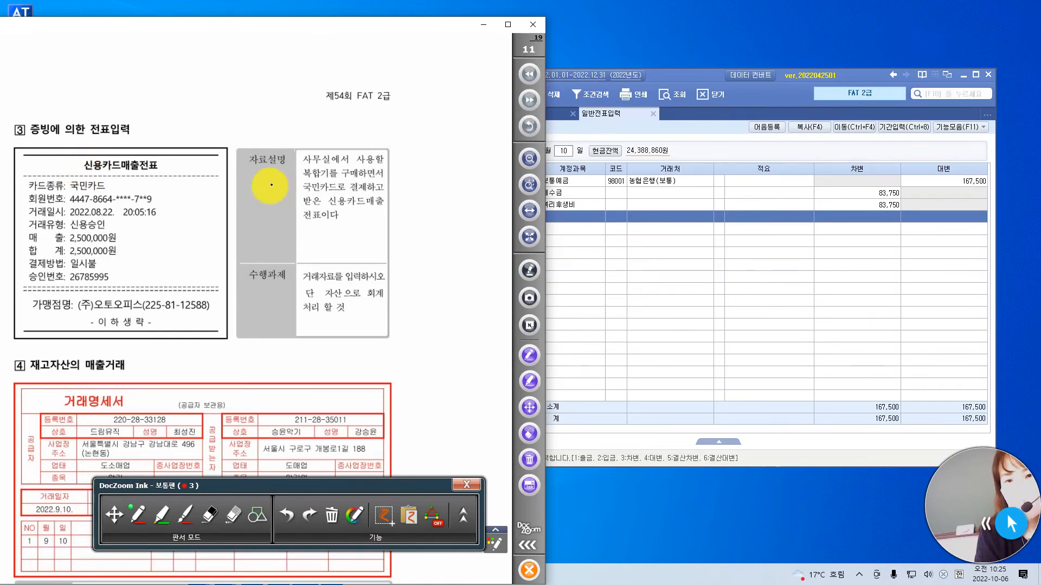
Tick 사용할 in question 3's 자료설명, circle 국민카드 and the date 2022.08.22, and tick the 2,500,000원 total in red.
{"action": "left_click_drag", "start_coordinate": [372, 136], "coordinate": [399, 120]}
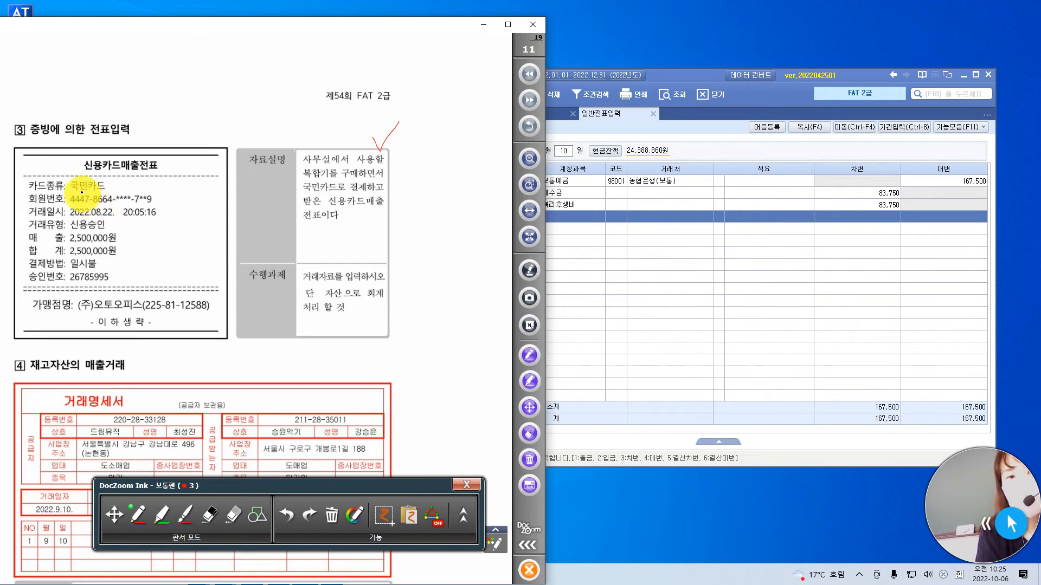
{"action": "mouse_move", "coordinate": [97, 190]}
{"action": "left_mouse_down"}
{"action": "mouse_move", "coordinate": [64, 186]}
{"action": "mouse_move", "coordinate": [108, 174]}
{"action": "mouse_move", "coordinate": [102, 190]}
{"action": "left_mouse_up"}
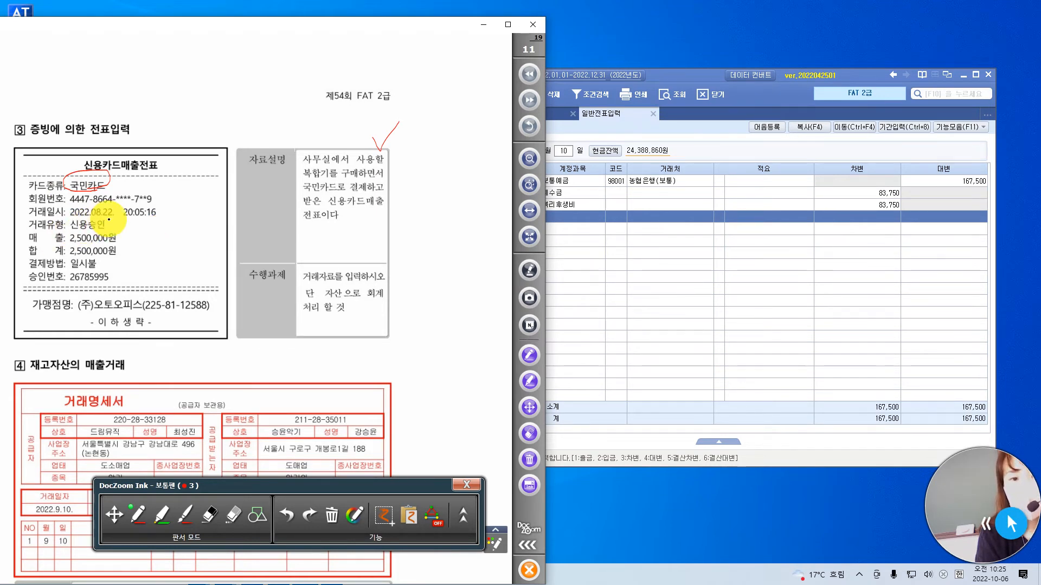
{"action": "mouse_move", "coordinate": [111, 207]}
{"action": "left_mouse_down"}
{"action": "mouse_move", "coordinate": [75, 216]}
{"action": "mouse_move", "coordinate": [112, 208]}
{"action": "left_mouse_up"}
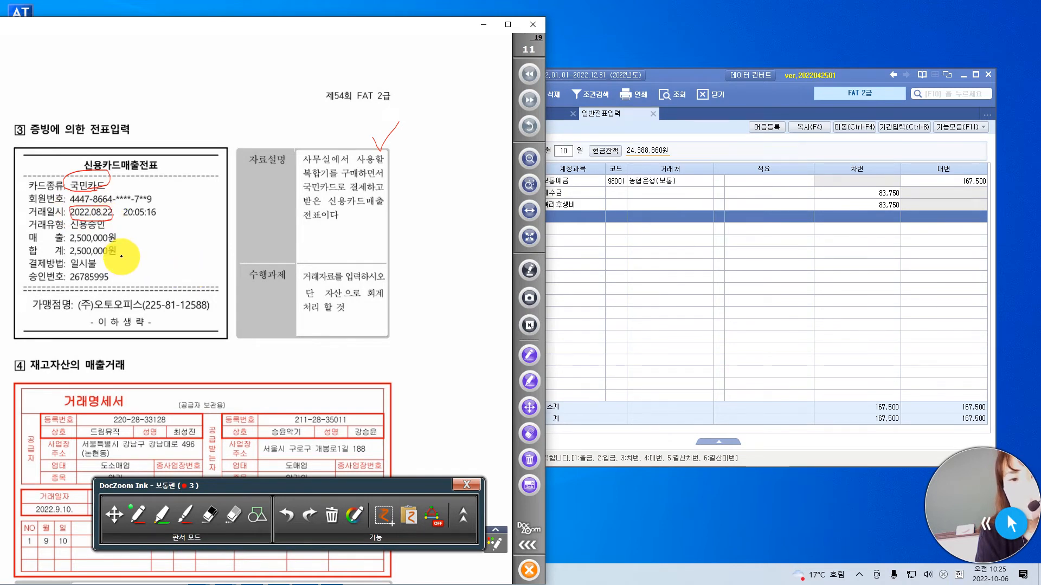
{"action": "left_click_drag", "start_coordinate": [119, 248], "coordinate": [139, 242]}
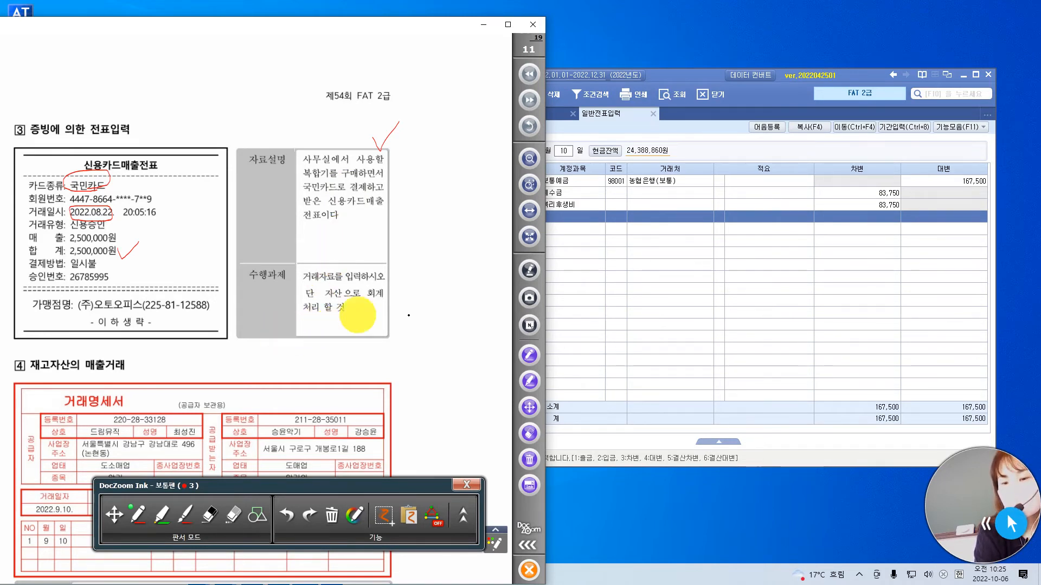
Set the 일반전표입력 entry date to day 22 of month 08.
{"action": "left_click", "coordinate": [629, 288]}
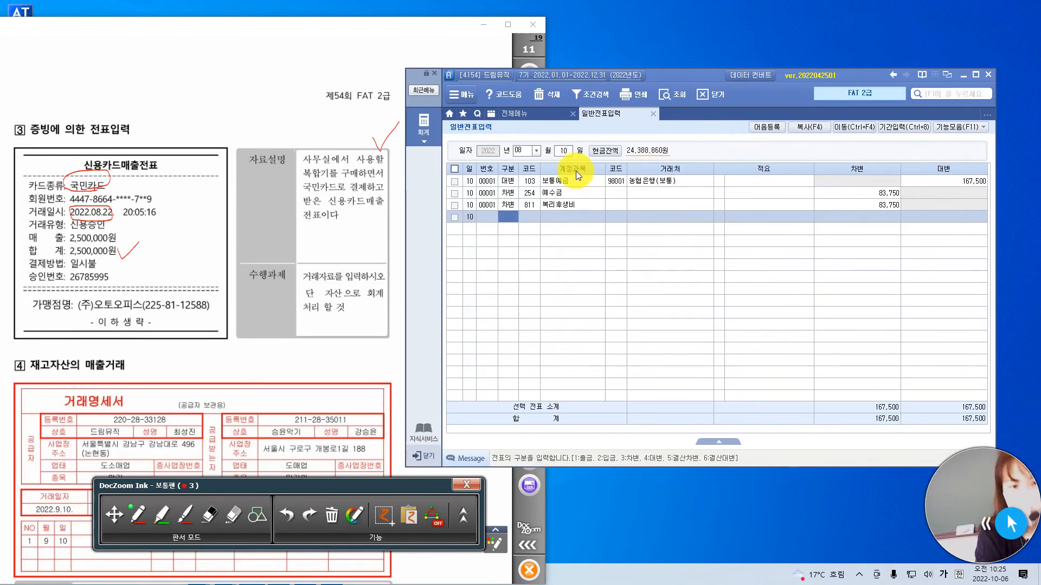
{"action": "left_click", "coordinate": [565, 153]}
{"action": "type", "text": "8"}
{"action": "type", "text": "2"}
{"action": "key", "text": "Return"}
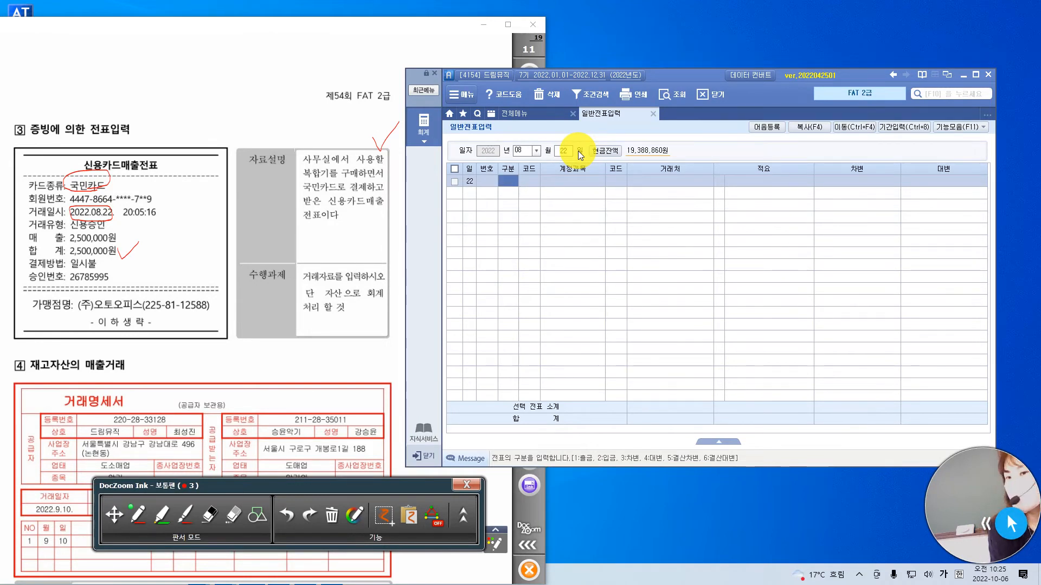
Enter a 차변 line for 비품 (212) with 거래처 and 적요 blank and the amount 2,500,000.
{"action": "type", "text": "3"}
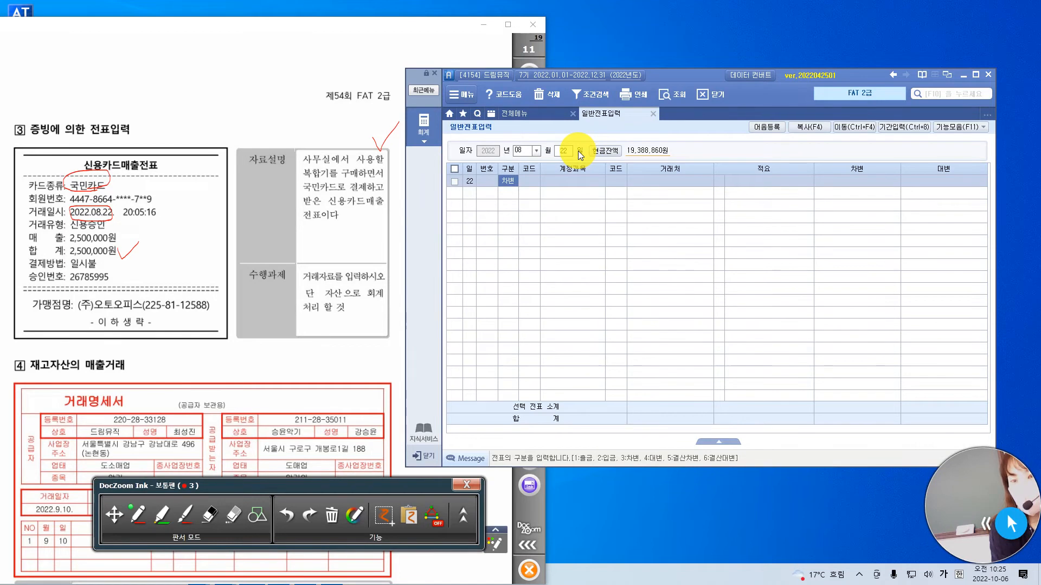
{"action": "left_click", "coordinate": [531, 179]}
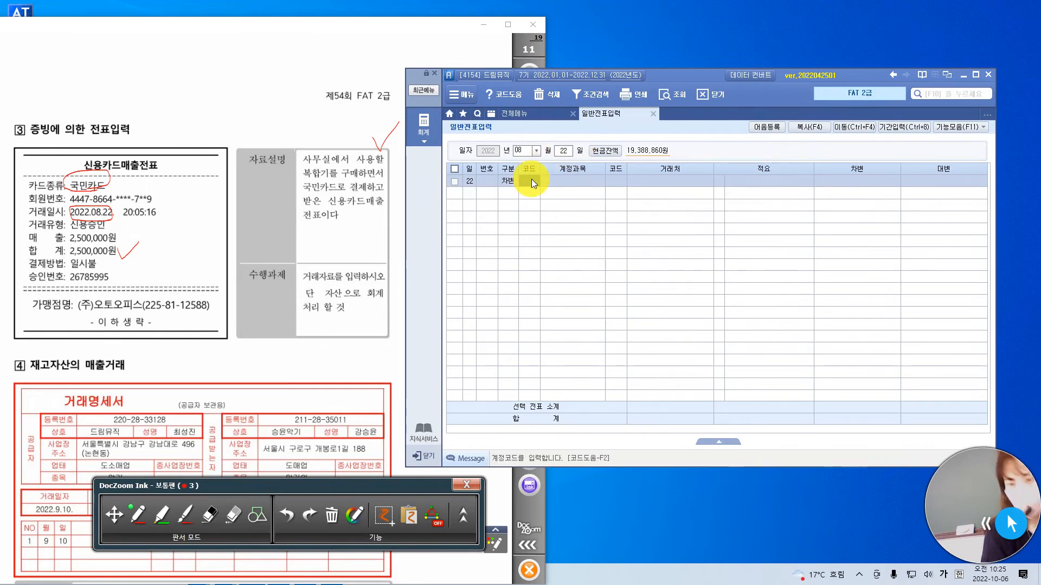
{"action": "type", "text": "212"}
{"action": "key", "text": "Return"}
{"action": "key", "text": "Return"}
{"action": "key", "text": "Return"}
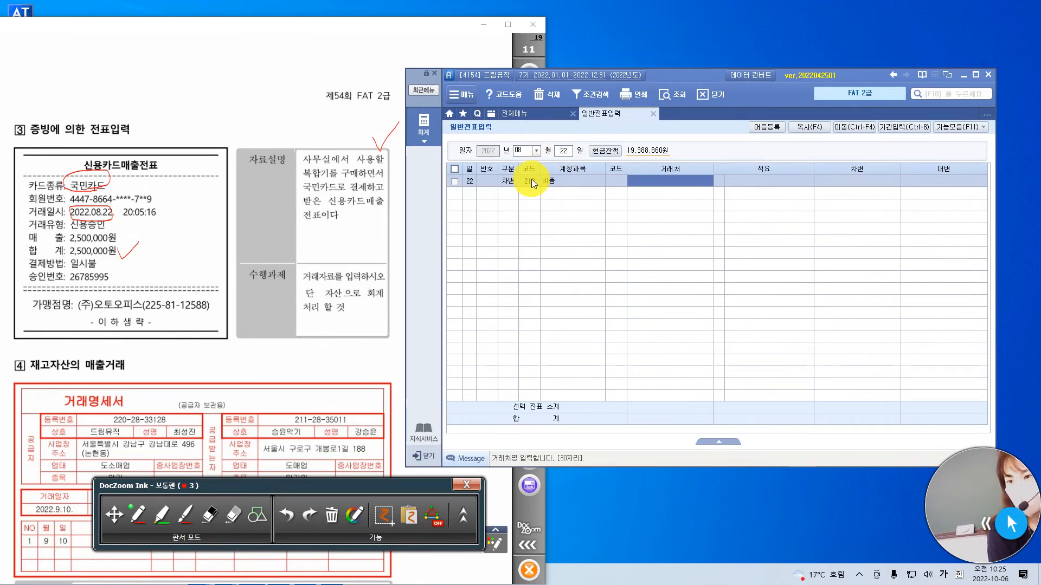
{"action": "key", "text": "Return"}
{"action": "type", "text": "2500000"}
{"action": "key", "text": "Return"}
Add a 대변 line for 미지급금 (253) with 거래처 국민카드 (99600), 적요 blank, and the amount 2,500,000.
{"action": "type", "text": "4"}
{"action": "key", "text": "Return"}
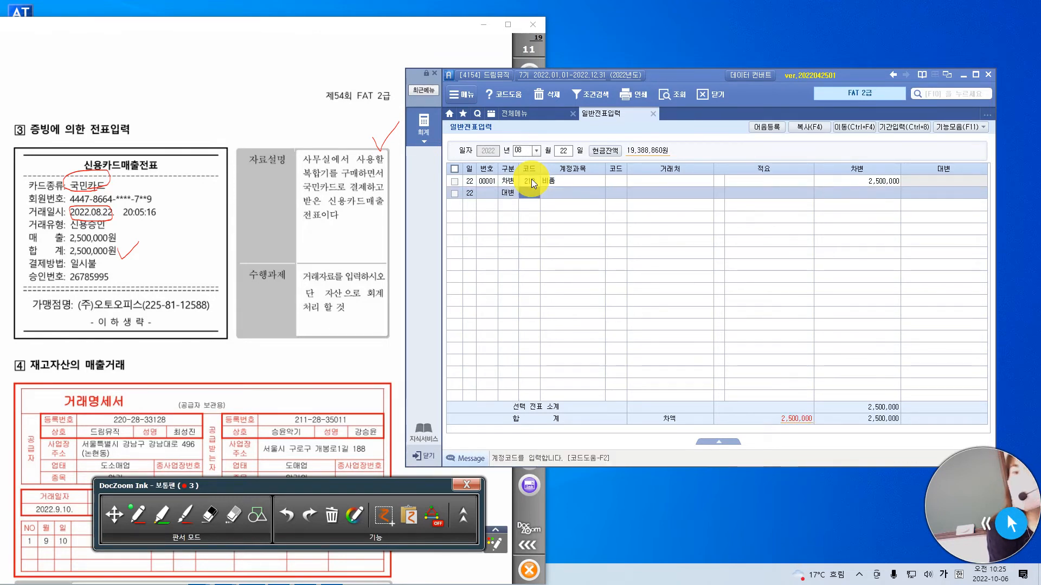
{"action": "type", "text": "미지"}
{"action": "key", "text": "Return"}
{"action": "key", "text": "Return"}
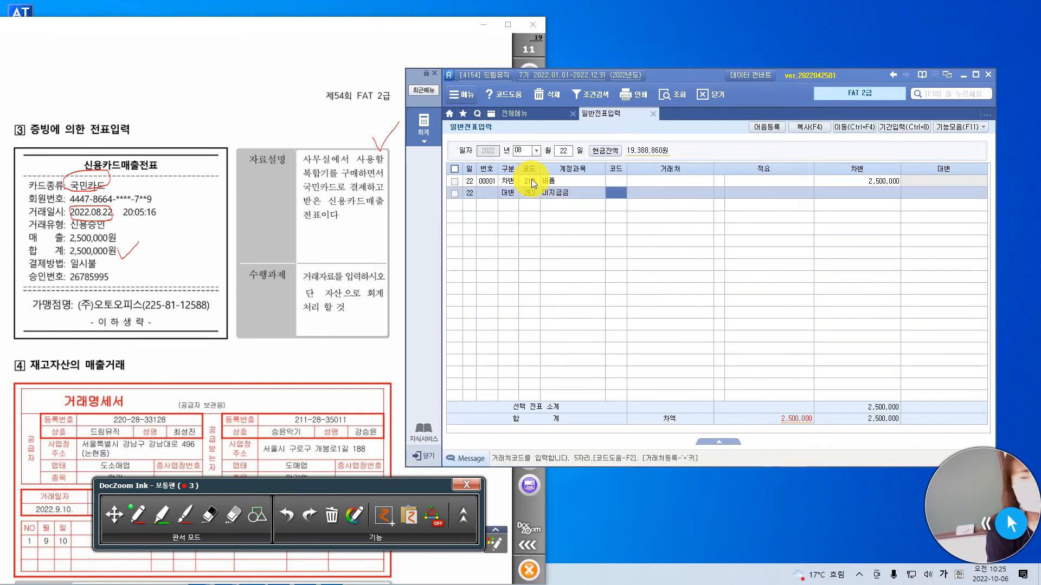
{"action": "type", "text": "국미"}
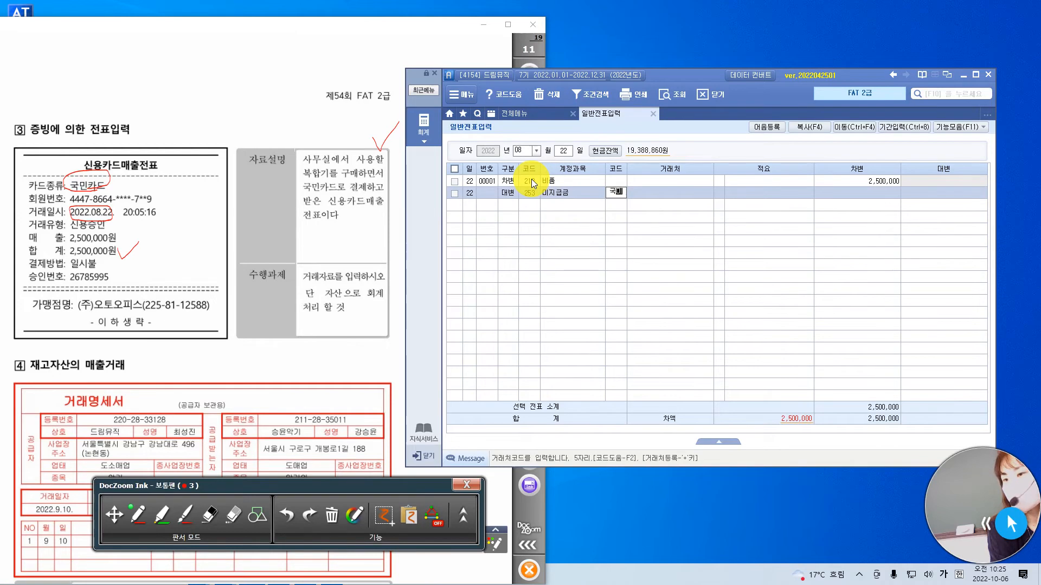
{"action": "key", "text": "Return"}
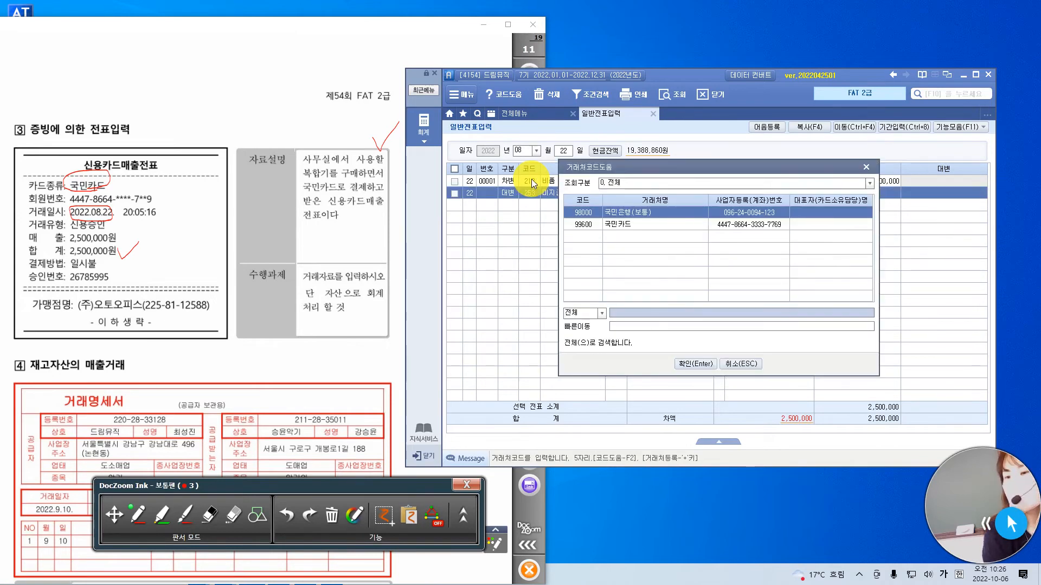
{"action": "key", "text": "Down"}
{"action": "key", "text": "Return"}
{"action": "key", "text": "Return"}
{"action": "type", "text": "2,500,000"}
{"action": "key", "text": "Return"}
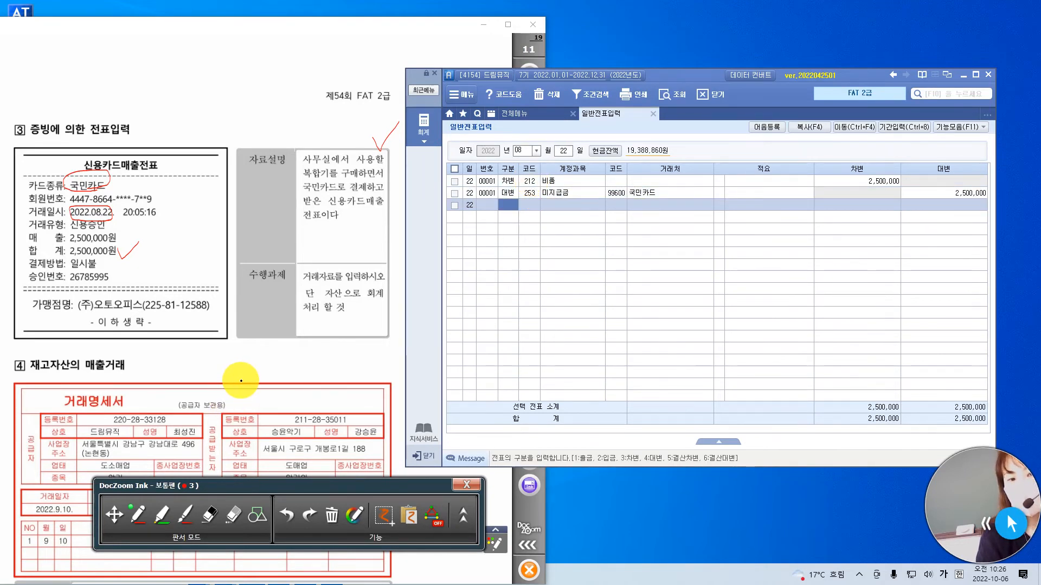
Bracket 상품을 판매하고 and underline 대금은 전액 외상으로 in red in the 자료설명 of question 4.
{"action": "left_click", "coordinate": [114, 515]}
{"action": "scroll", "coordinate": [221, 283], "scroll_direction": "down", "scroll_amount": 3}
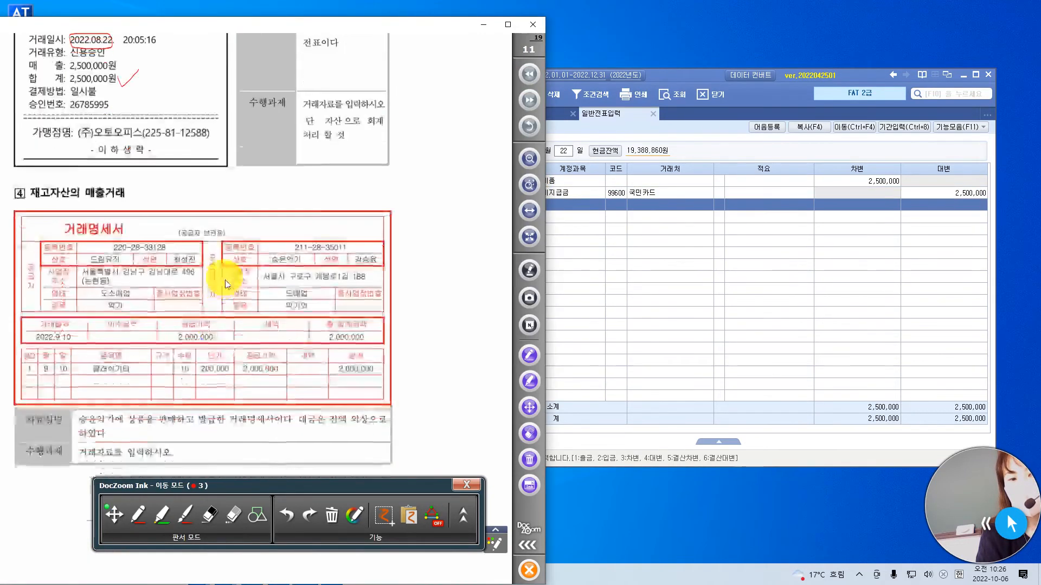
{"action": "scroll", "coordinate": [260, 292], "scroll_direction": "down", "scroll_amount": 1}
{"action": "left_click", "coordinate": [711, 319]}
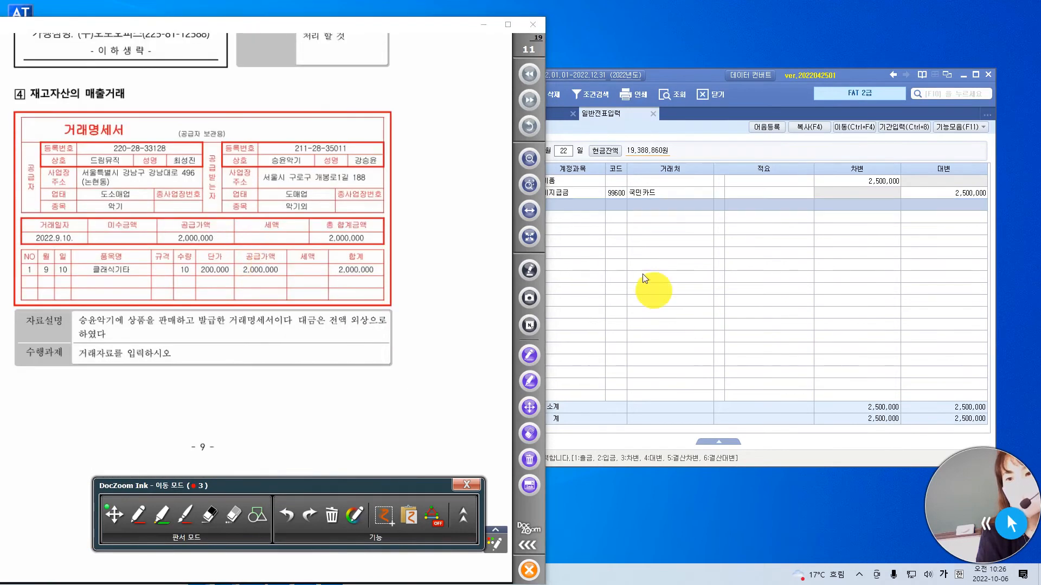
{"action": "left_click", "coordinate": [670, 79]}
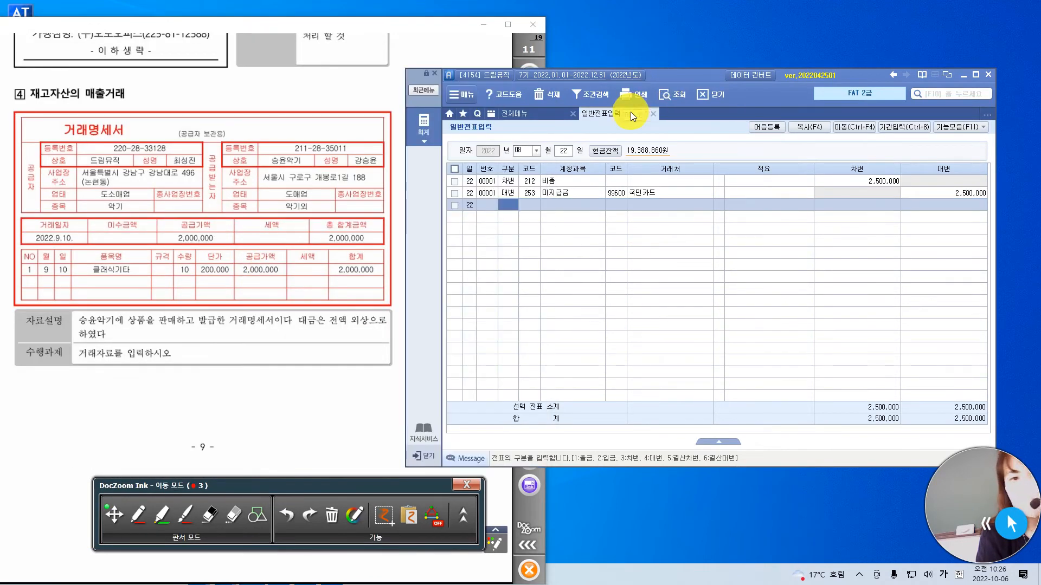
{"action": "left_click", "coordinate": [138, 515]}
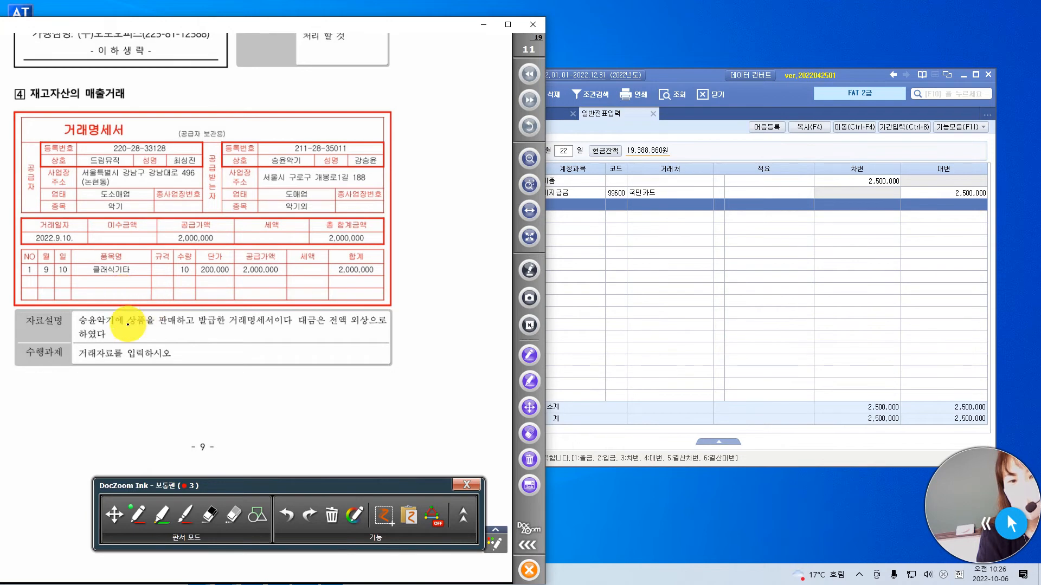
{"action": "left_click_drag", "start_coordinate": [130, 305], "coordinate": [136, 329]}
{"action": "mouse_move", "coordinate": [191, 301]}
{"action": "left_mouse_down"}
{"action": "mouse_move", "coordinate": [205, 315]}
{"action": "mouse_move", "coordinate": [189, 330]}
{"action": "left_mouse_up"}
{"action": "left_click_drag", "start_coordinate": [305, 323], "coordinate": [380, 332]}
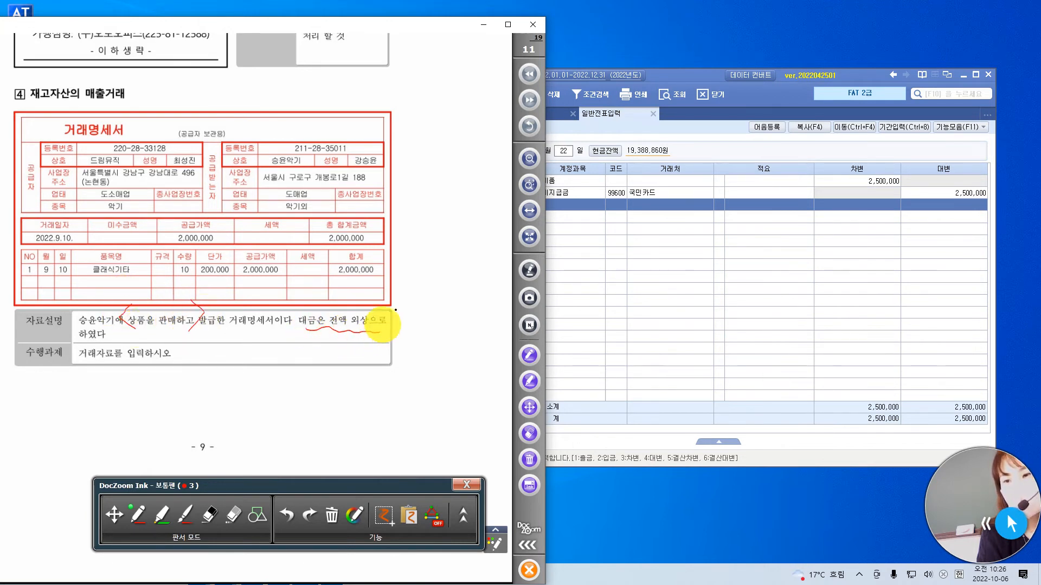
Set the 일반전표입력 entry date to day 10 of month 09.
{"action": "left_click", "coordinate": [693, 140]}
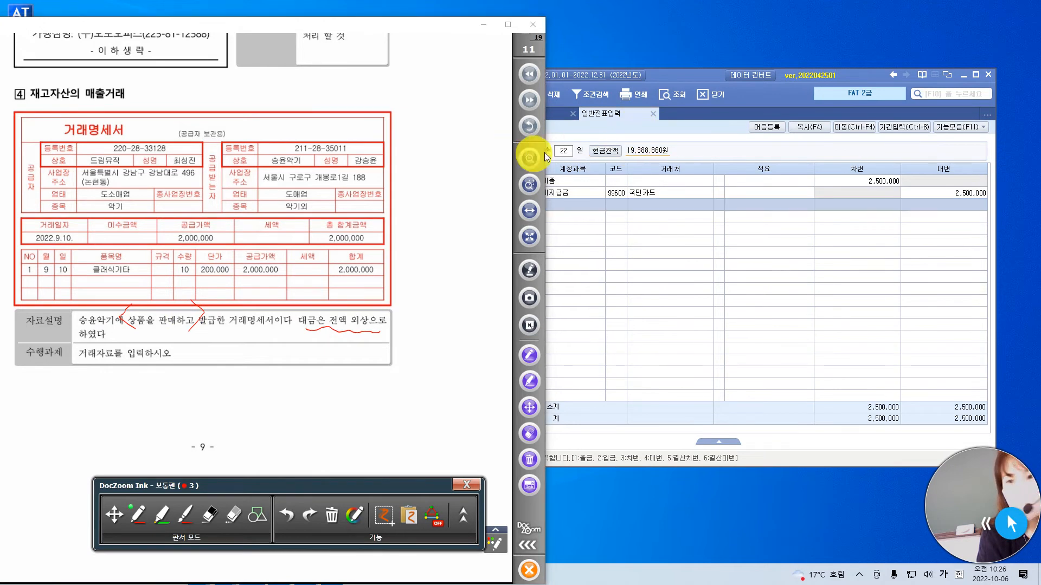
{"action": "left_click", "coordinate": [566, 150]}
{"action": "left_click", "coordinate": [655, 76]}
{"action": "left_click", "coordinate": [517, 145]}
{"action": "key", "text": "Return"}
{"action": "type", "text": "10"}
{"action": "key", "text": "Return"}
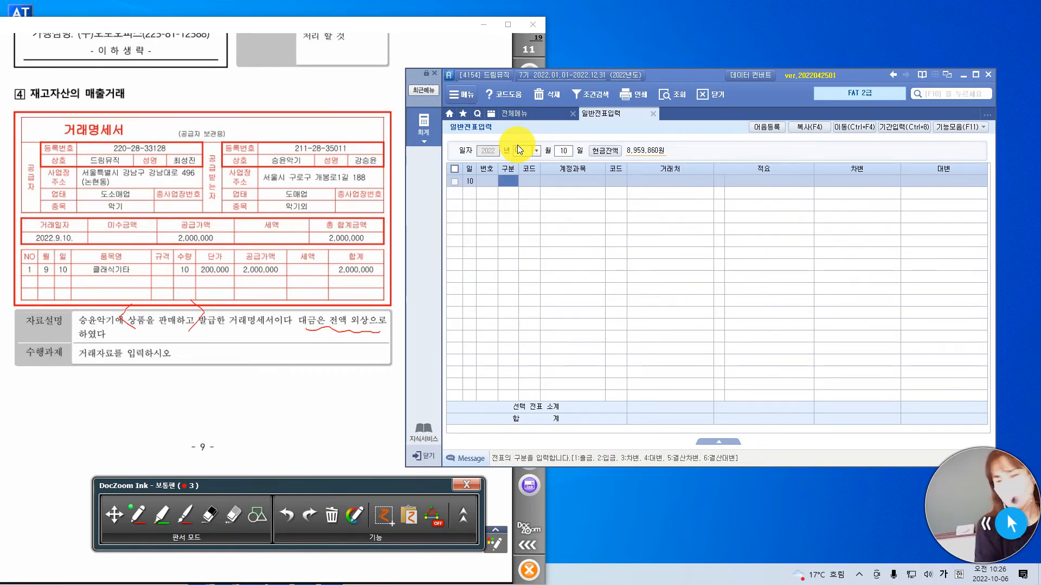
Enter a 대변 line for 상품매출 (401) with 거래처 and 적요 blank and the amount 2,000,000.
{"action": "type", "text": "4"}
{"action": "type", "text": "ㅐ"}
{"action": "type", "text": "상품"}
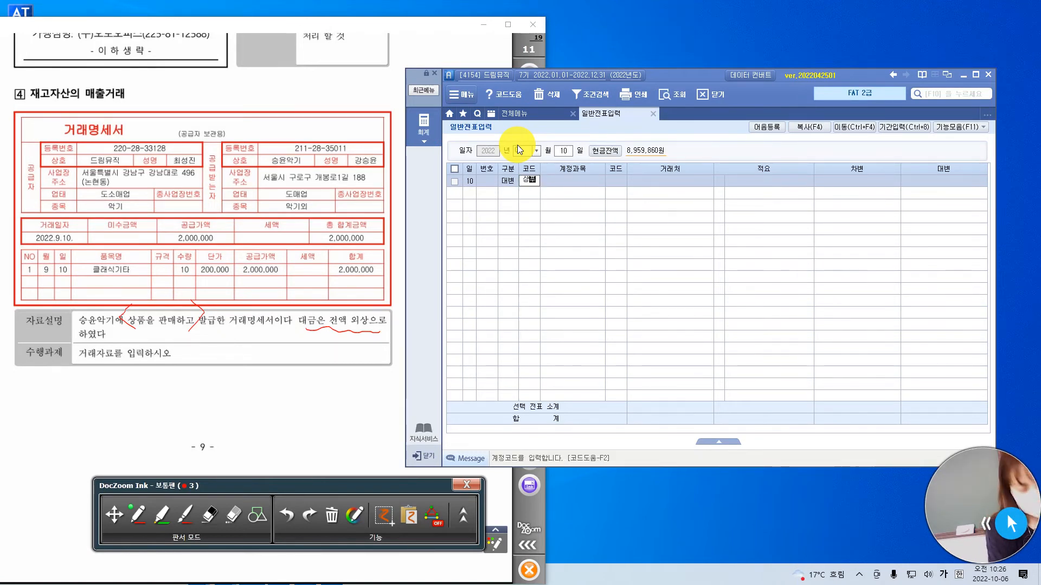
{"action": "key", "text": "Return"}
{"action": "key", "text": "Down"}
{"action": "key", "text": "Down"}
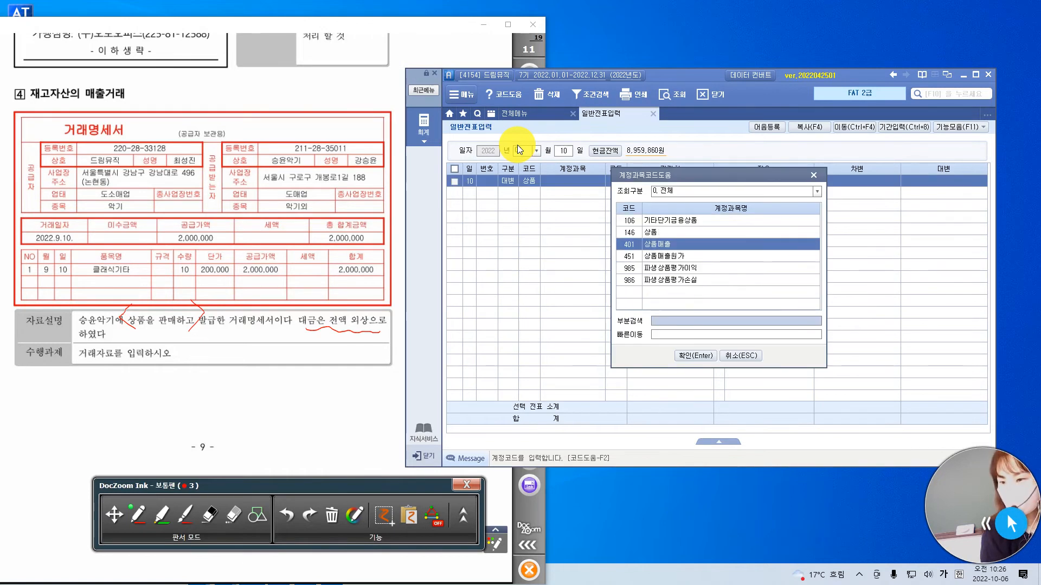
{"action": "key", "text": "Return"}
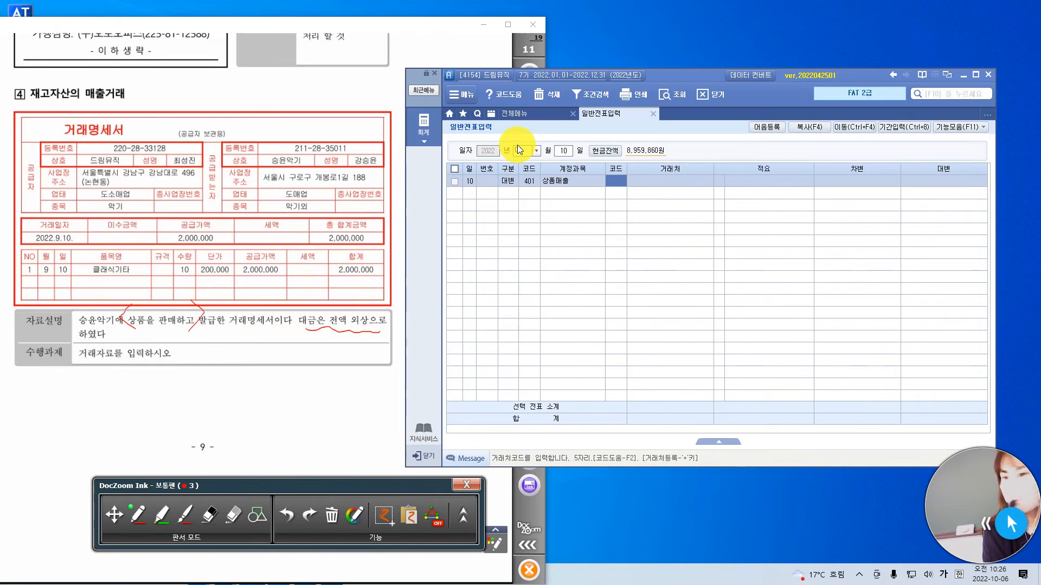
{"action": "key", "text": "Return"}
{"action": "key", "text": "Return"}
{"action": "key", "text": "Return"}
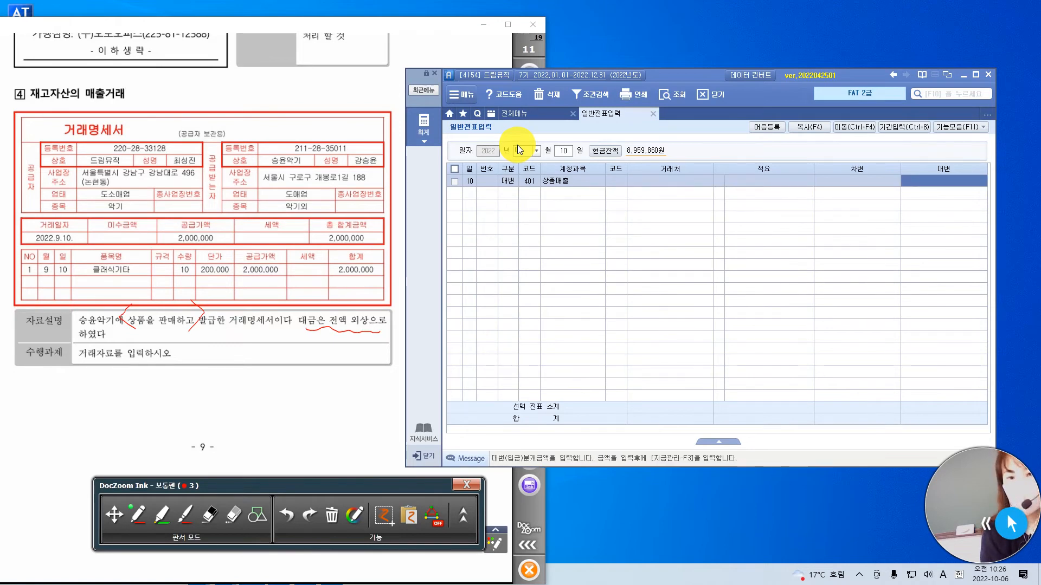
{"action": "type", "text": "2,000,000"}
{"action": "key", "text": "Return"}
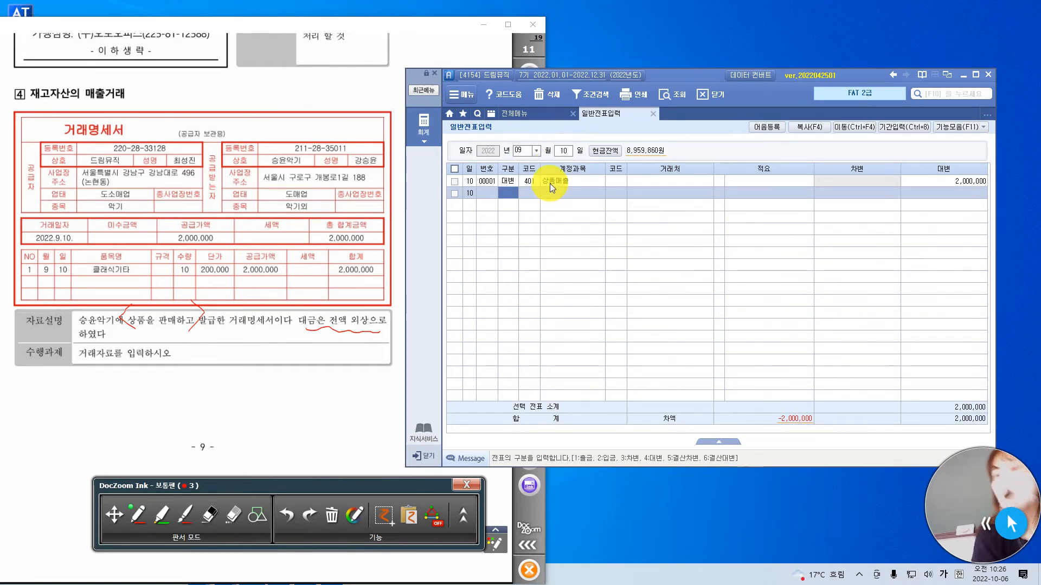
Add a 차변 line for 외상매출금 (108) with 거래처 승윤악기 (01131), 적요 blank, and the amount 2,000,000.
{"action": "type", "text": "3"}
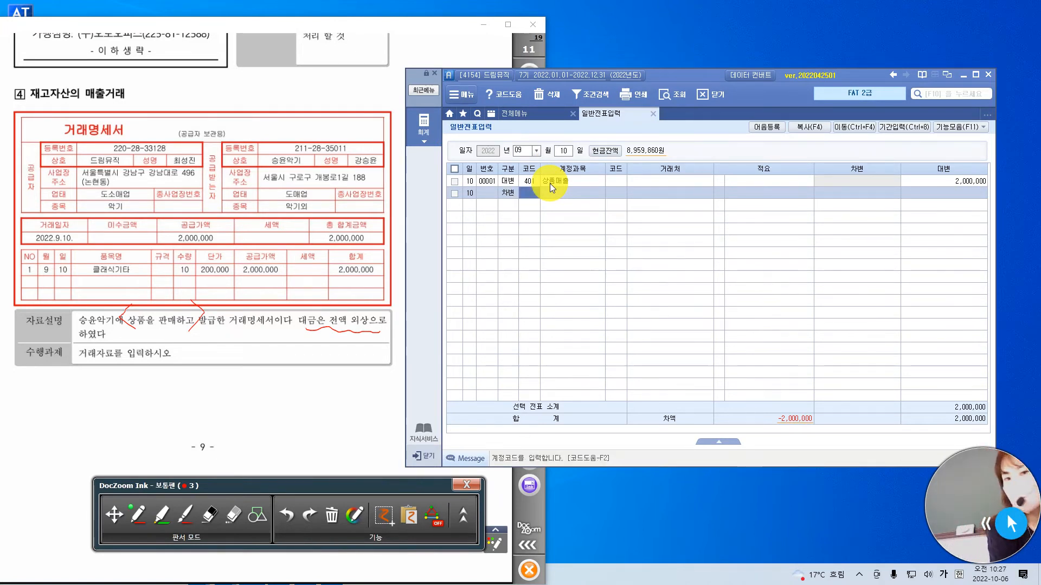
{"action": "type", "text": "외"}
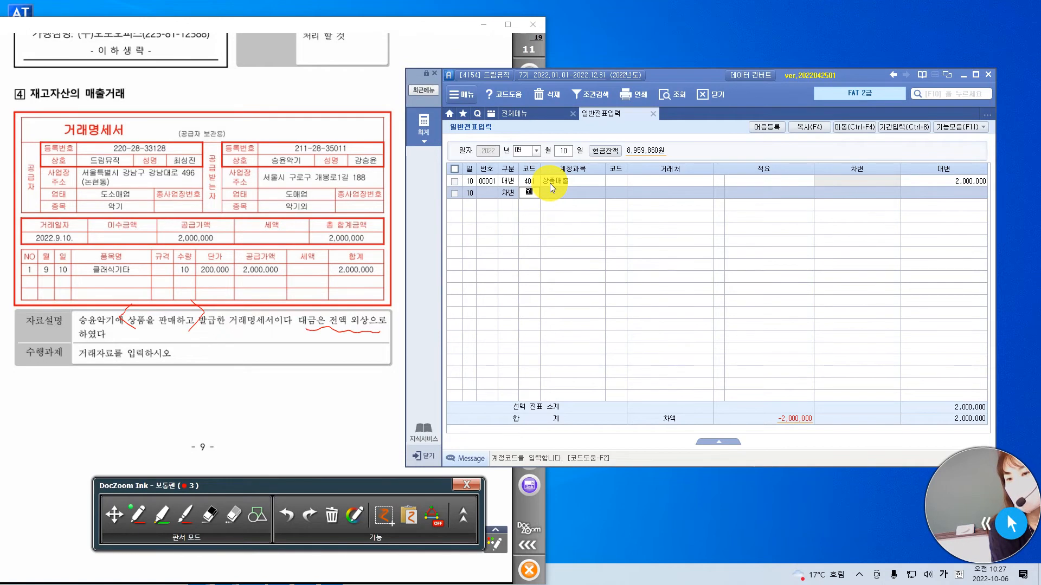
{"action": "key", "text": "Return"}
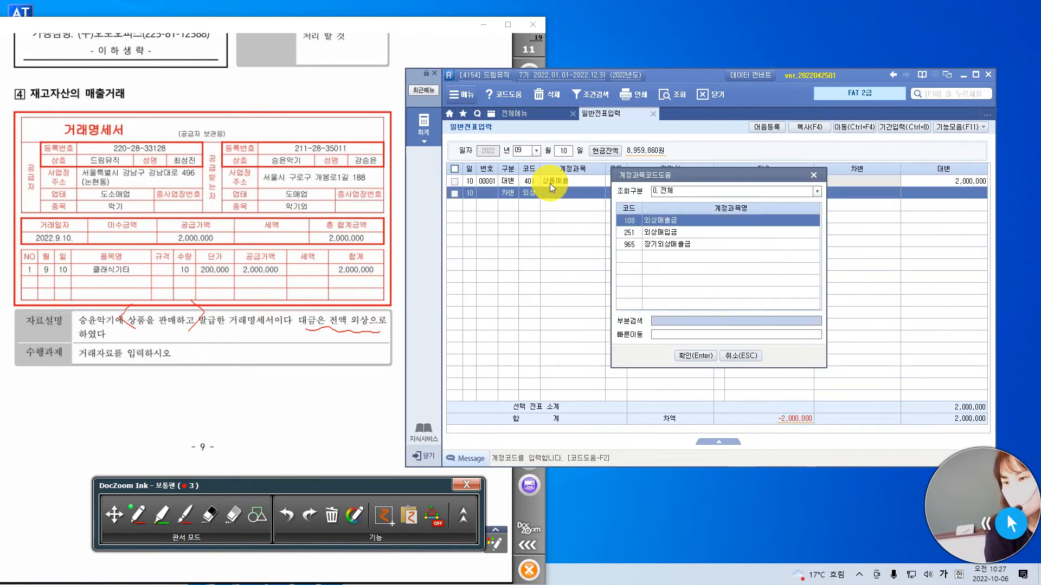
{"action": "key", "text": "Return"}
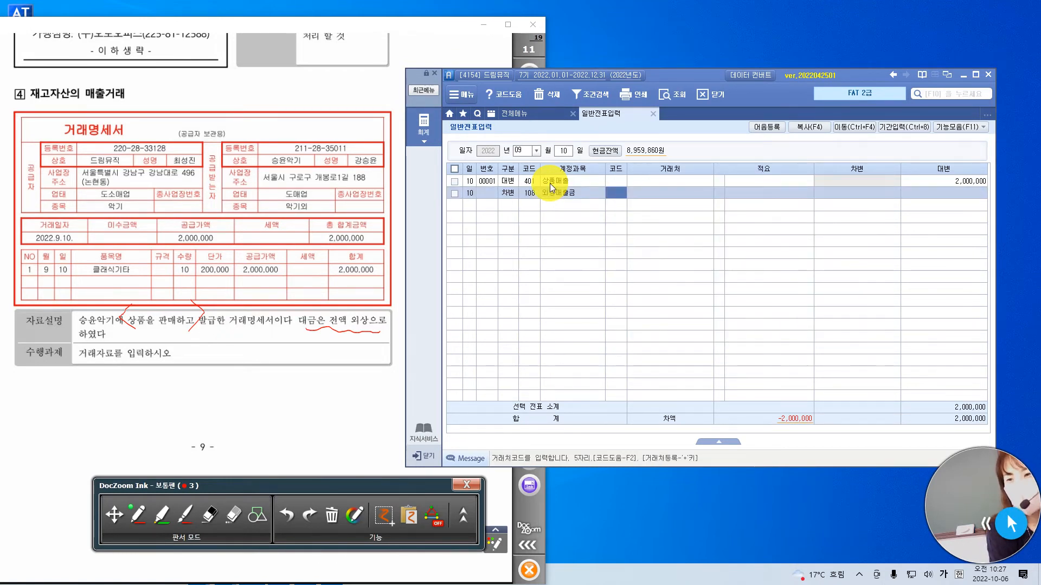
{"action": "type", "text": "승윤"}
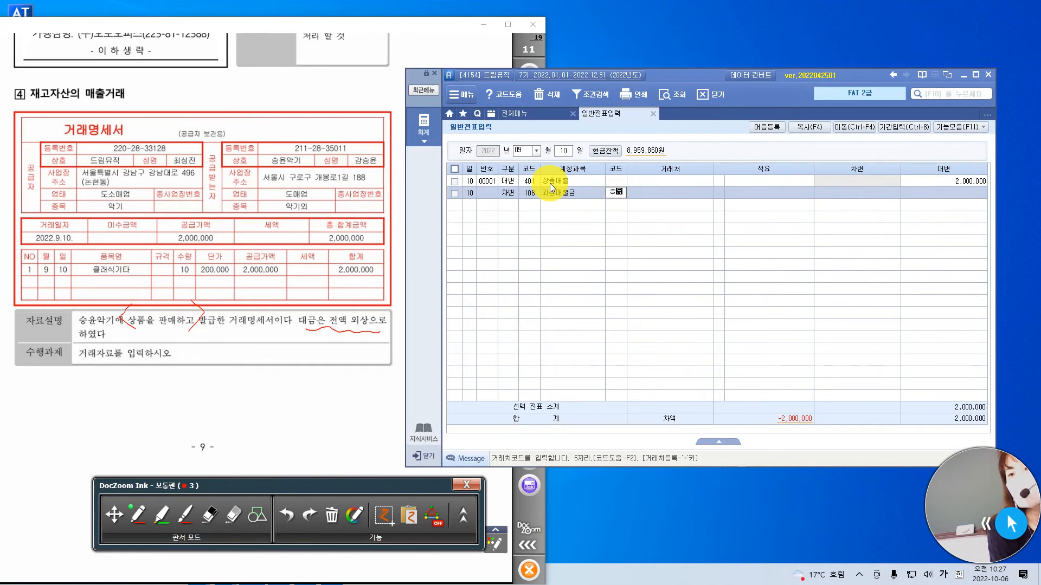
{"action": "left_click", "coordinate": [507, 77]}
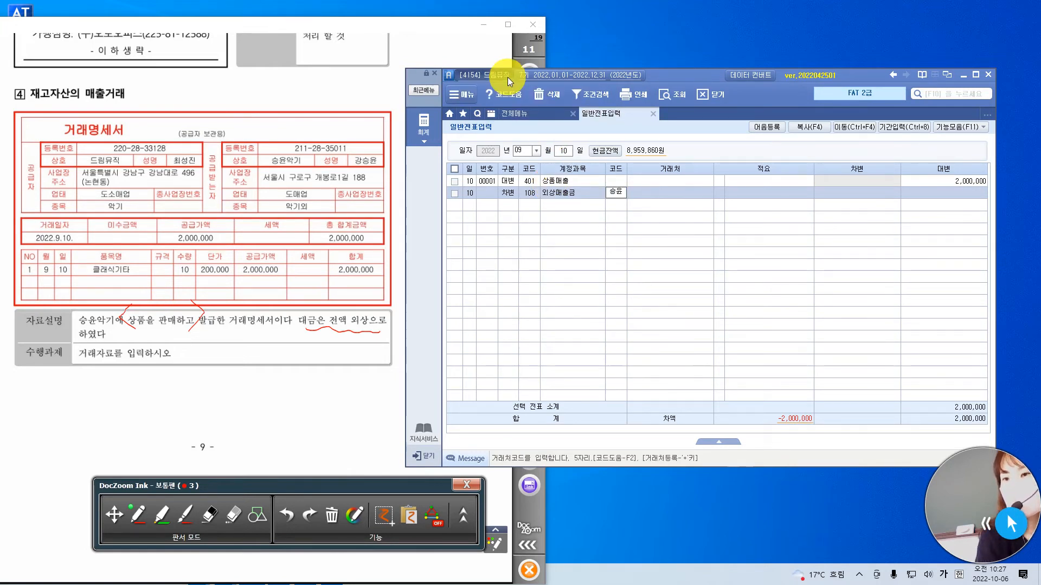
{"action": "left_click", "coordinate": [687, 163]}
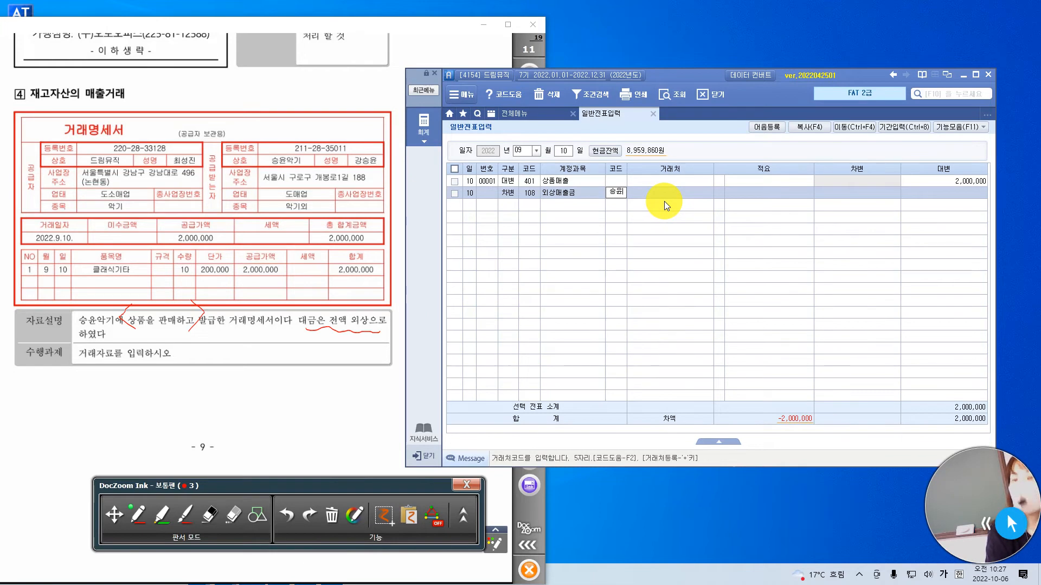
{"action": "key", "text": "Return"}
{"action": "key", "text": "Return"}
{"action": "key", "text": "Return"}
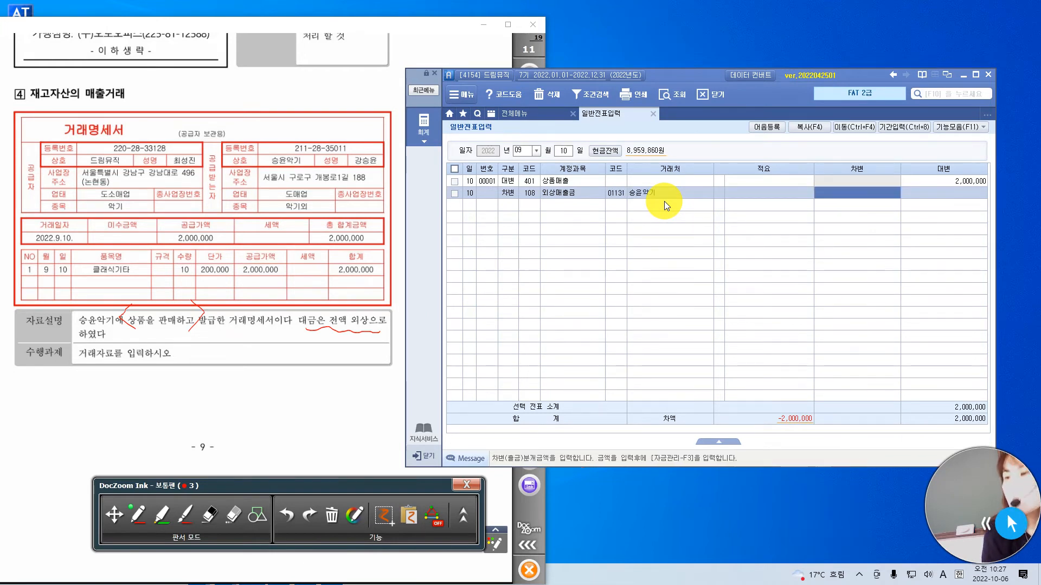
{"action": "key", "text": "Return"}
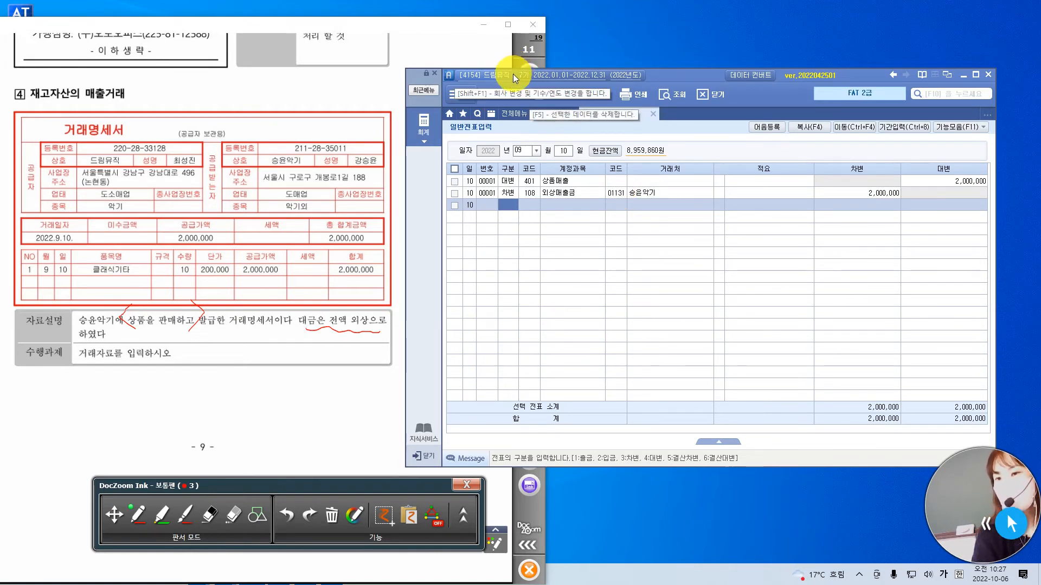
On page 12, circle 결제하실 금액 in question 5's card statement with an arrow to it, and circle 찾으신금액 1,976,000 in red.
{"action": "left_click", "coordinate": [312, 415]}
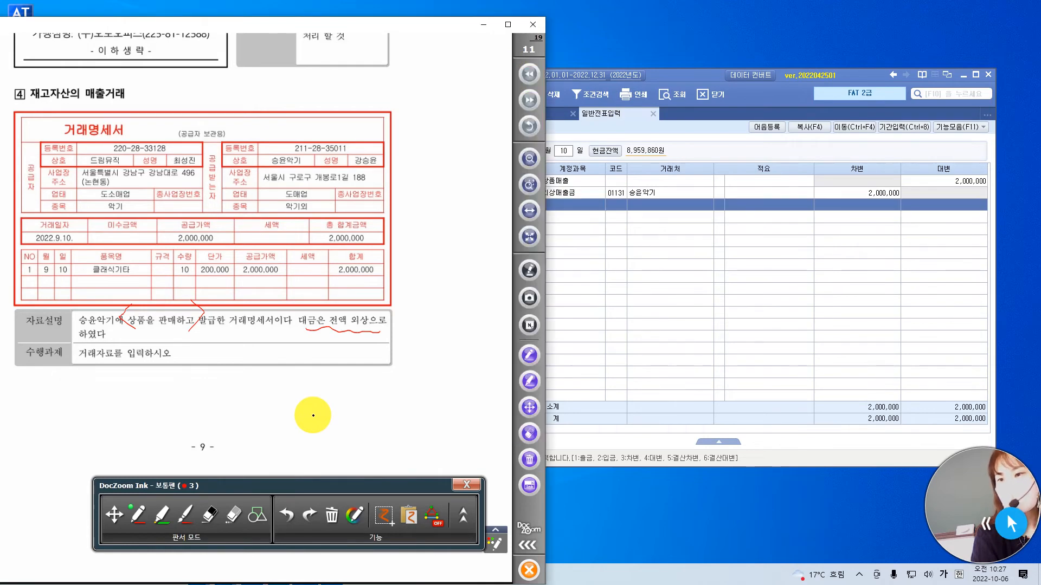
{"action": "left_click", "coordinate": [530, 100]}
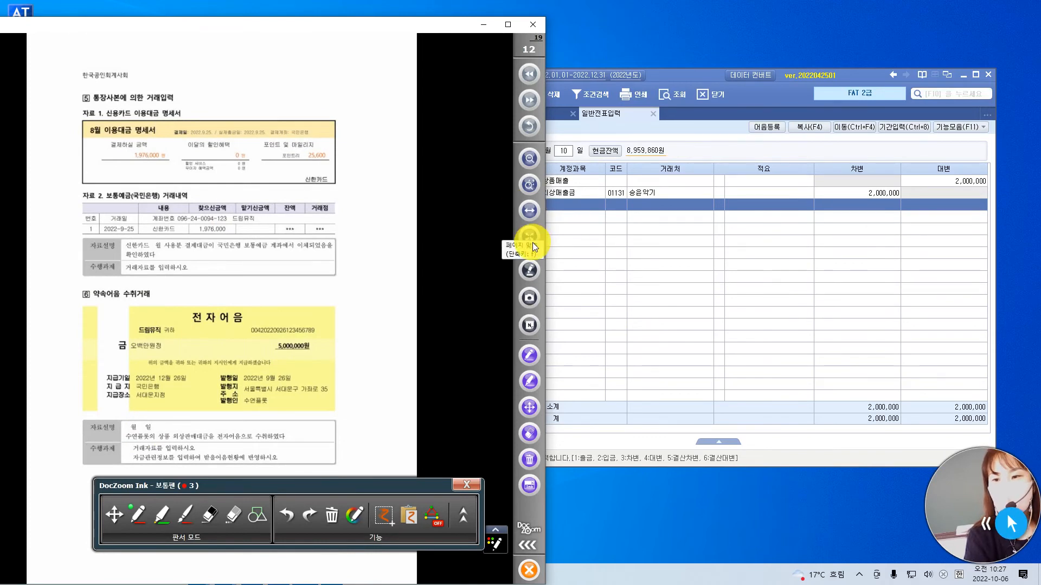
{"action": "left_click", "coordinate": [530, 211]}
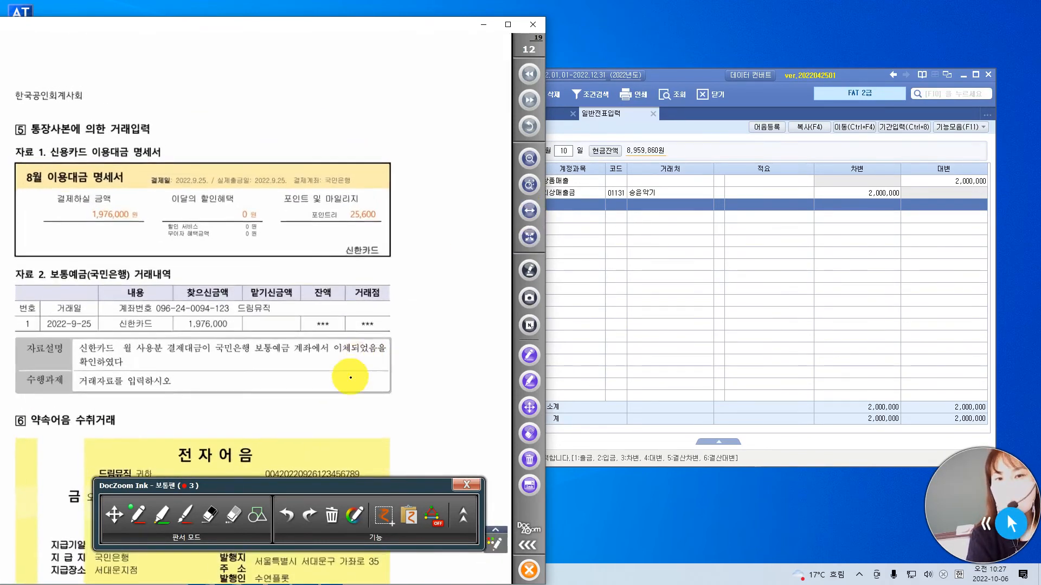
{"action": "left_click", "coordinate": [116, 516]}
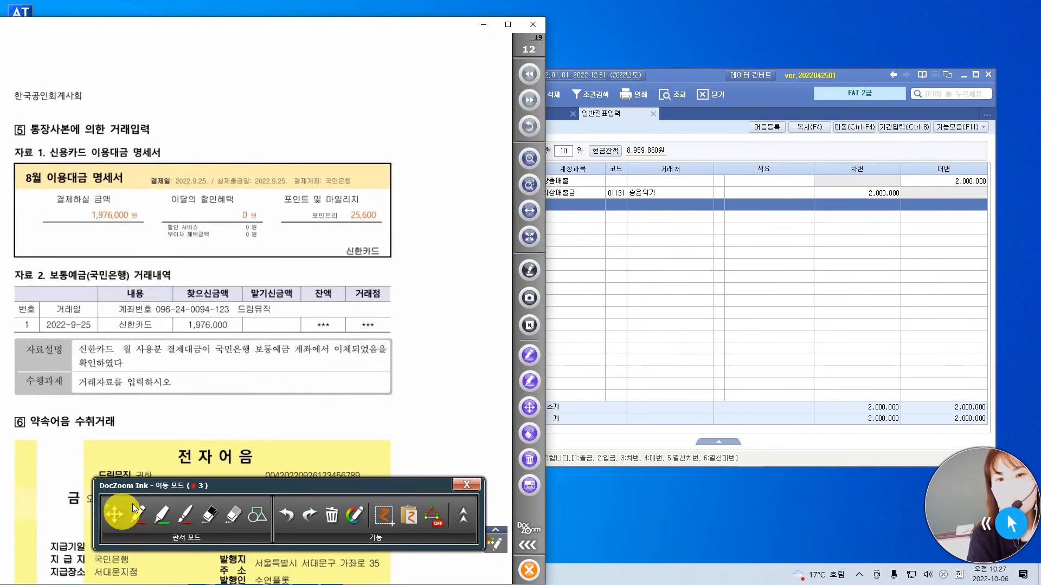
{"action": "left_click_drag", "start_coordinate": [304, 395], "coordinate": [314, 318]}
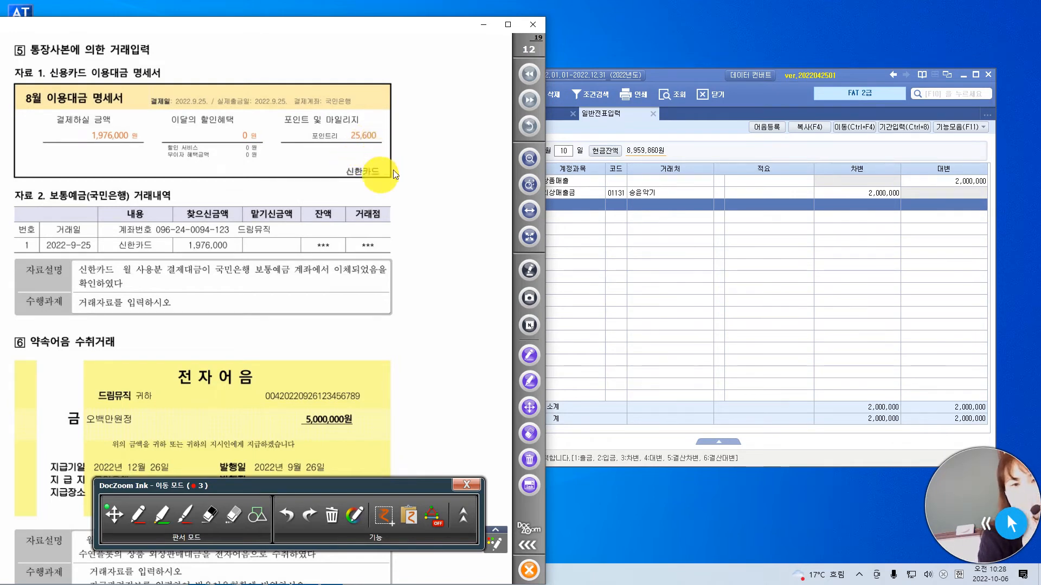
{"action": "left_click", "coordinate": [139, 514]}
{"action": "mouse_move", "coordinate": [122, 170]}
{"action": "left_mouse_down"}
{"action": "mouse_move", "coordinate": [79, 142]}
{"action": "mouse_move", "coordinate": [108, 123]}
{"action": "mouse_move", "coordinate": [120, 169]}
{"action": "left_mouse_up"}
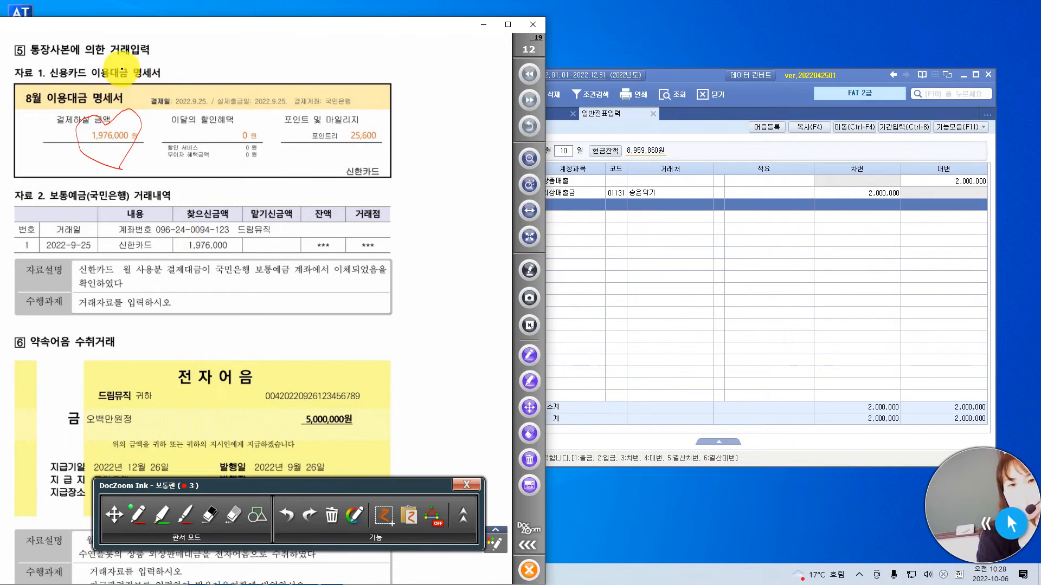
{"action": "left_click_drag", "start_coordinate": [120, 63], "coordinate": [120, 104]}
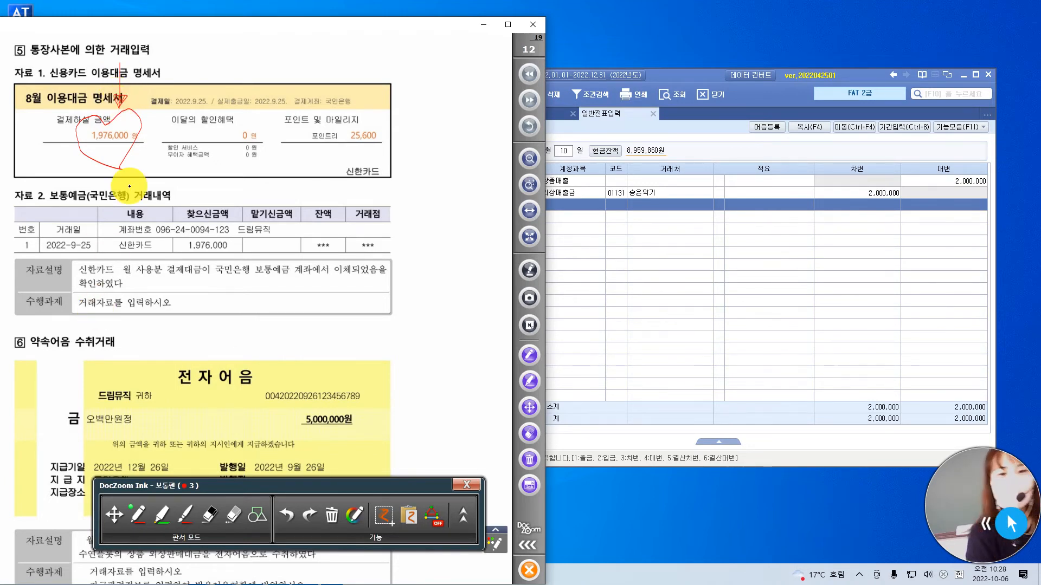
{"action": "mouse_move", "coordinate": [223, 251]}
{"action": "left_mouse_down"}
{"action": "mouse_move", "coordinate": [191, 217]}
{"action": "mouse_move", "coordinate": [227, 220]}
{"action": "mouse_move", "coordinate": [222, 253]}
{"action": "left_mouse_up"}
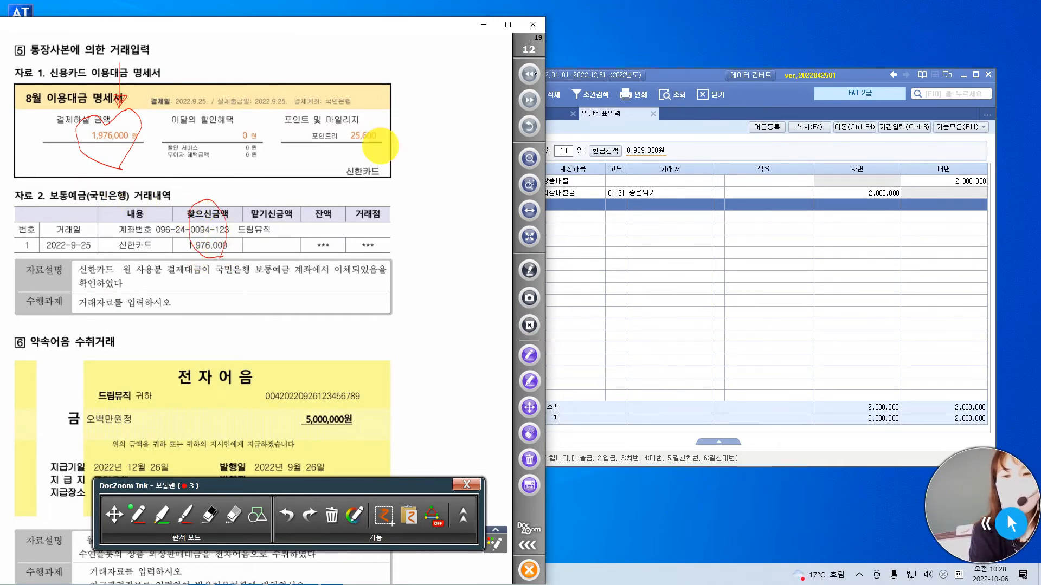
Set the 일반전표입력 entry date to day 25 of month 09 and underline the 거래일 2022-9-25 in 자료 2 in red.
{"action": "left_click", "coordinate": [657, 80]}
{"action": "left_click", "coordinate": [525, 150]}
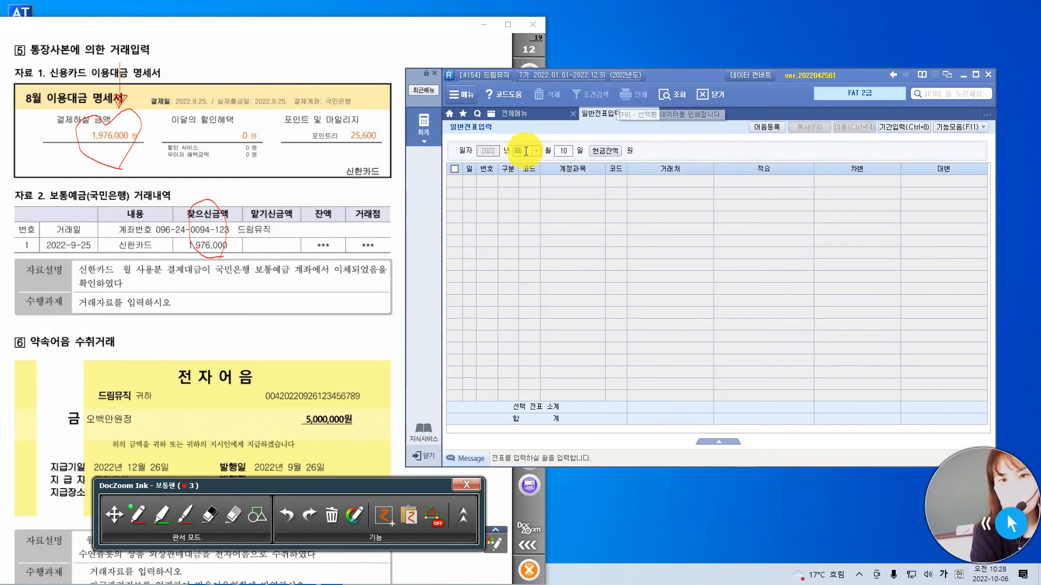
{"action": "type", "text": "09"}
{"action": "key", "text": "Return"}
{"action": "type", "text": "25"}
{"action": "key", "text": "Return"}
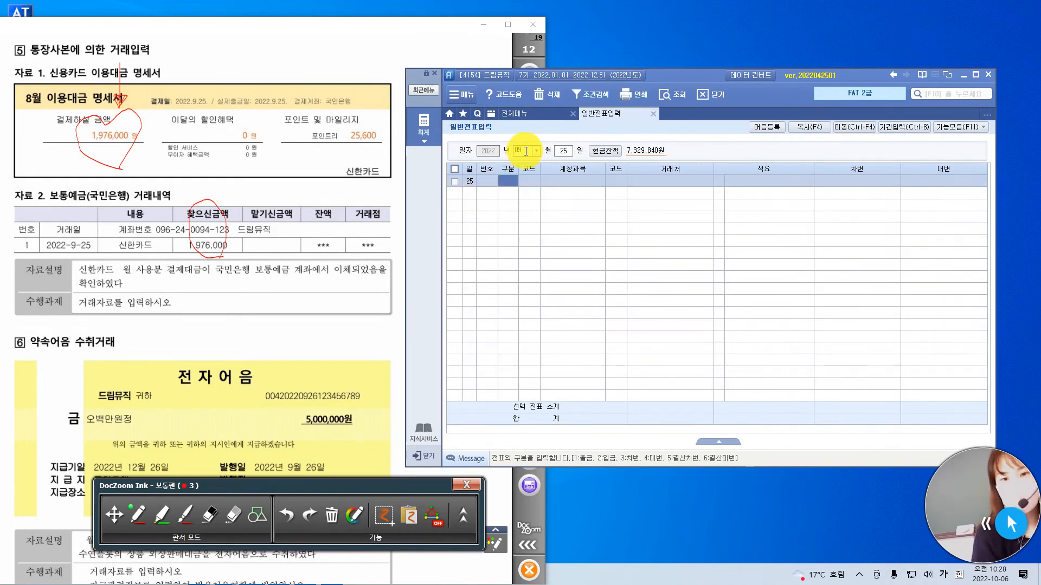
{"action": "left_click_drag", "start_coordinate": [41, 254], "coordinate": [101, 256]}
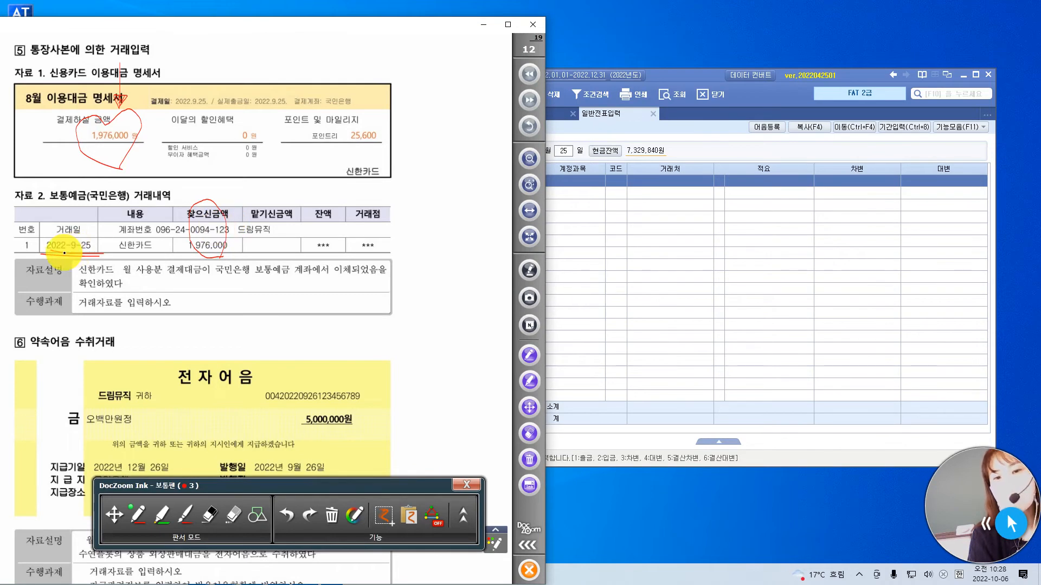
Enter a 대변 line for 보통예금 (103) with 거래처 국민은행(보통) (98000), 적요 blank, and the amount 1,976,000.
{"action": "left_click", "coordinate": [680, 76]}
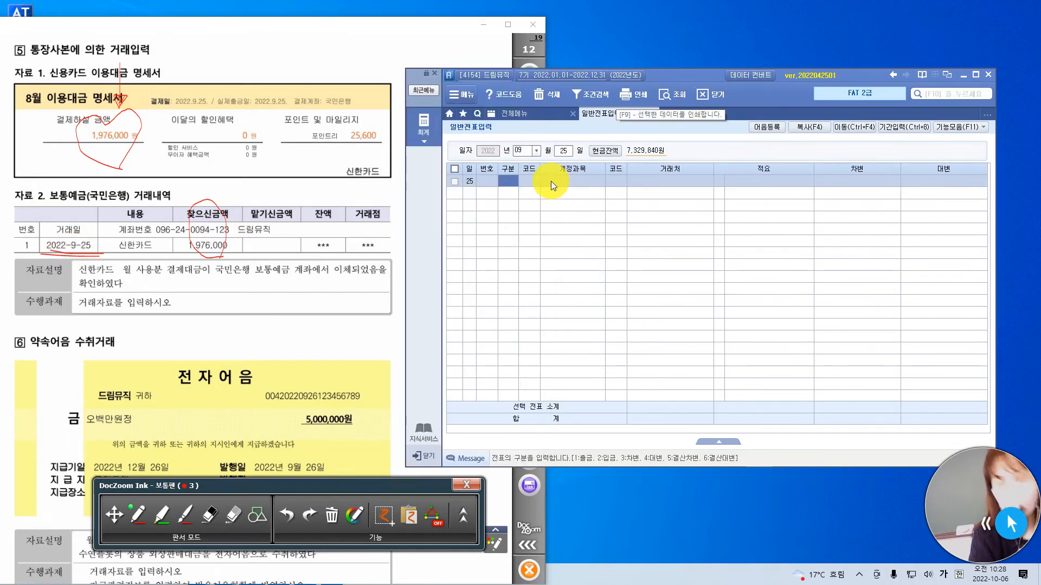
{"action": "type", "text": "4"}
{"action": "key", "text": "Return"}
{"action": "type", "text": "103"}
{"action": "key", "text": "Return"}
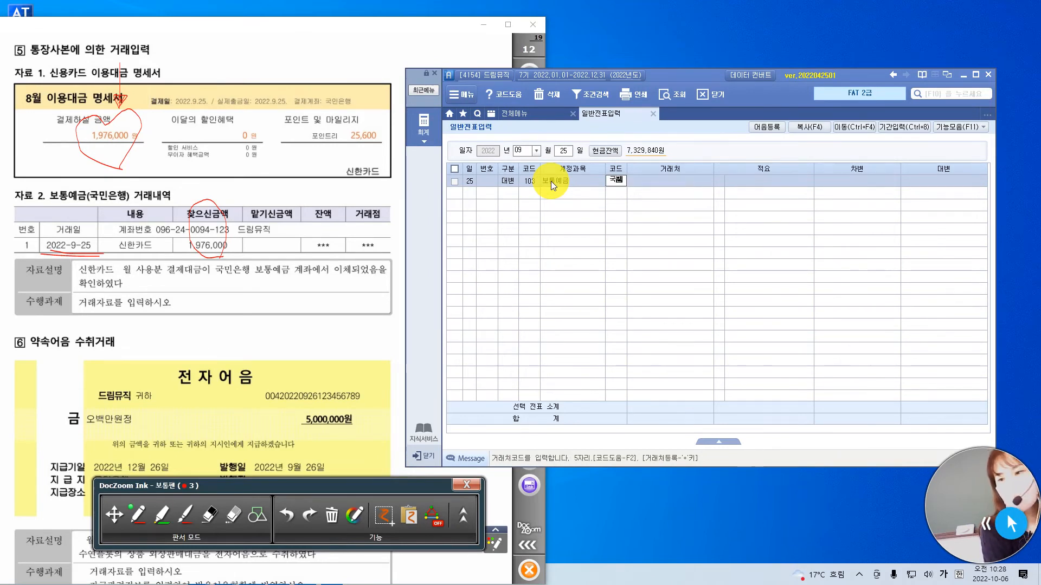
{"action": "key", "text": "F2"}
{"action": "key", "text": "Return"}
{"action": "key", "text": "Return"}
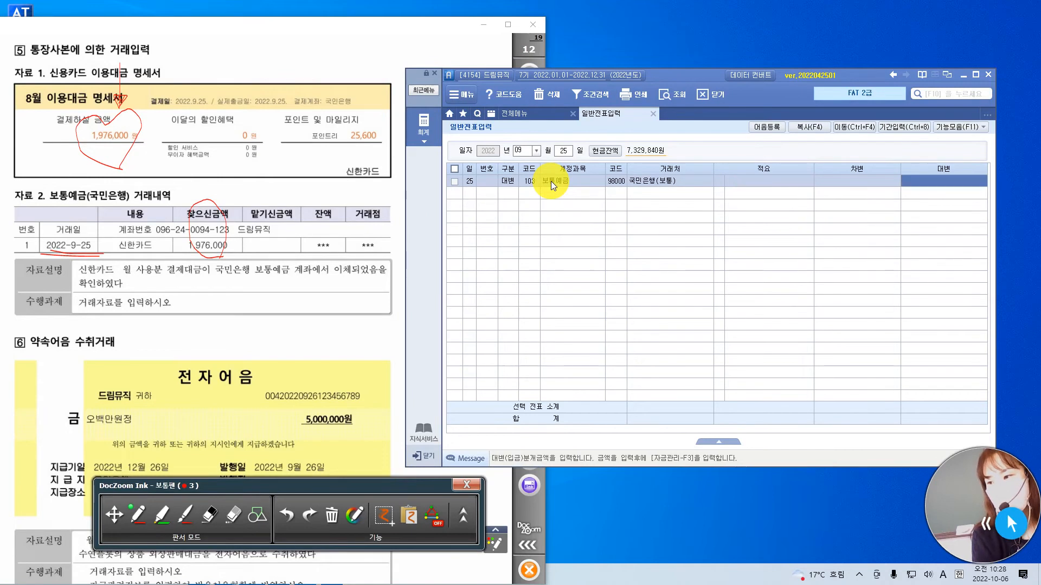
{"action": "type", "text": "1976000"}
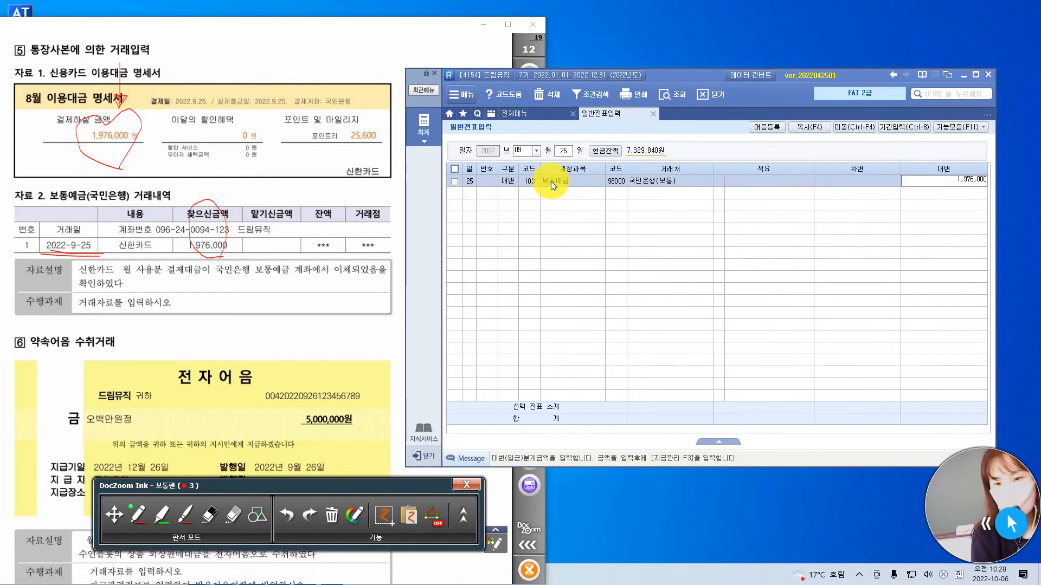
{"action": "key", "text": "Return"}
Start a 차변 line and bracket 신한카드 월 사용분 결제대금 in question 5's 자료설명 in red.
{"action": "type", "text": "3"}
{"action": "key", "text": "Return"}
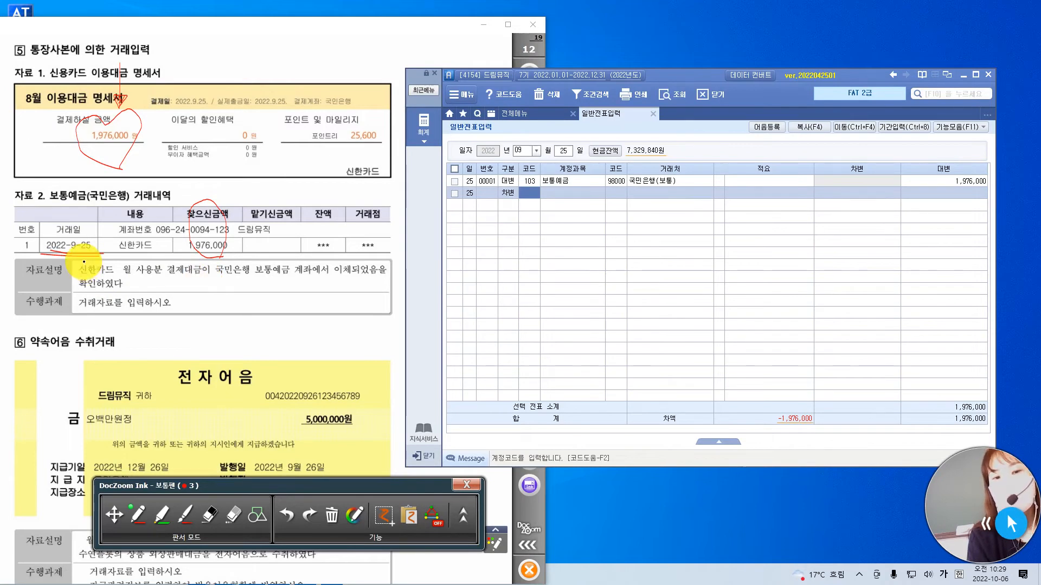
{"action": "left_click_drag", "start_coordinate": [79, 264], "coordinate": [73, 277]}
{"action": "mouse_move", "coordinate": [199, 264]}
{"action": "left_mouse_down"}
{"action": "mouse_move", "coordinate": [208, 271]}
{"action": "mouse_move", "coordinate": [197, 278]}
{"action": "left_mouse_up"}
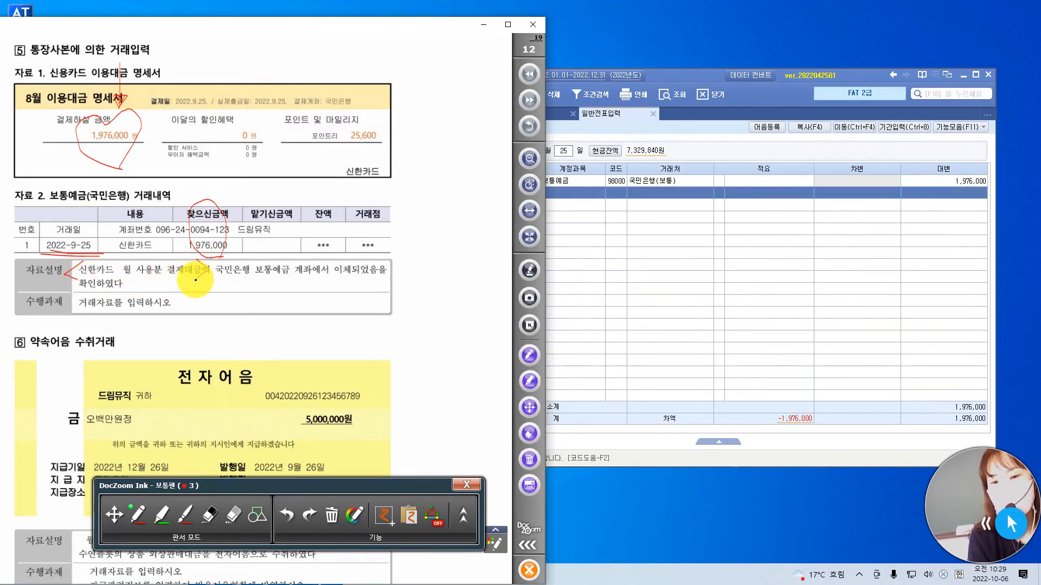
{"action": "left_click", "coordinate": [569, 200]}
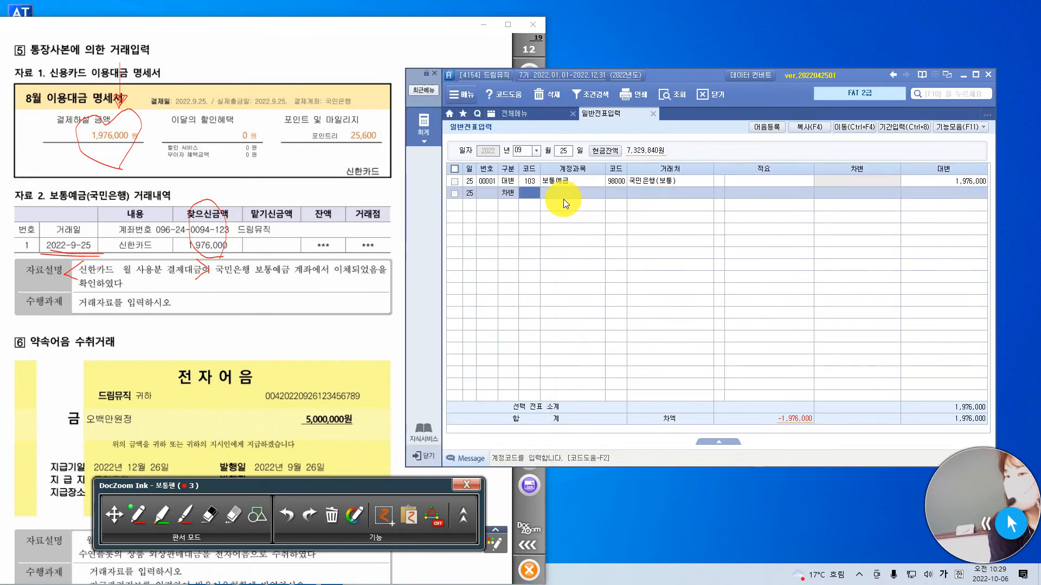
Complete the 차변 line with 미지급금 (253), 거래처 신한카드 (99601), 적요 blank, and the amount 1,976,000.
{"action": "type", "text": "미"}
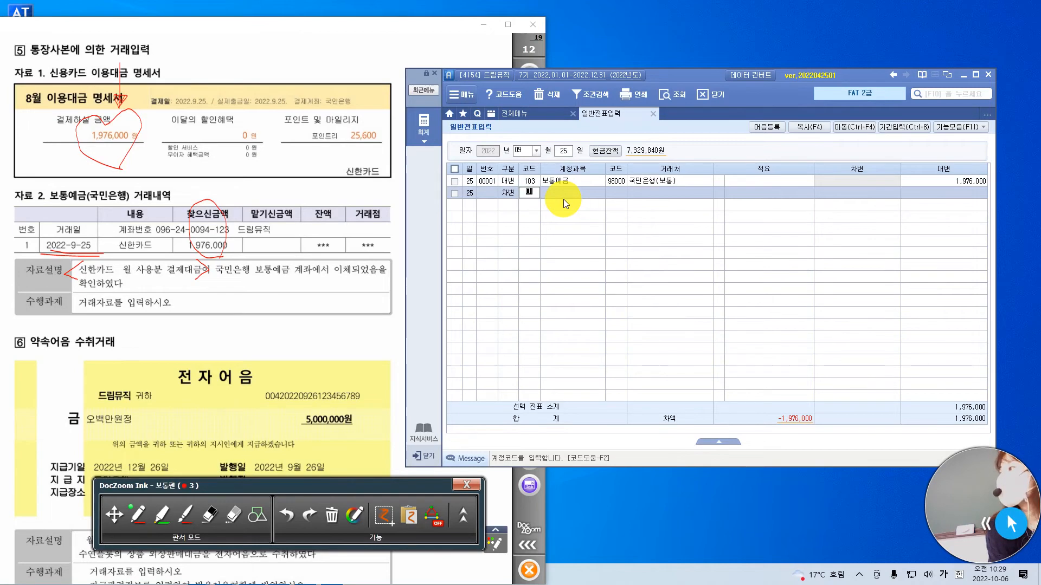
{"action": "type", "text": "지"}
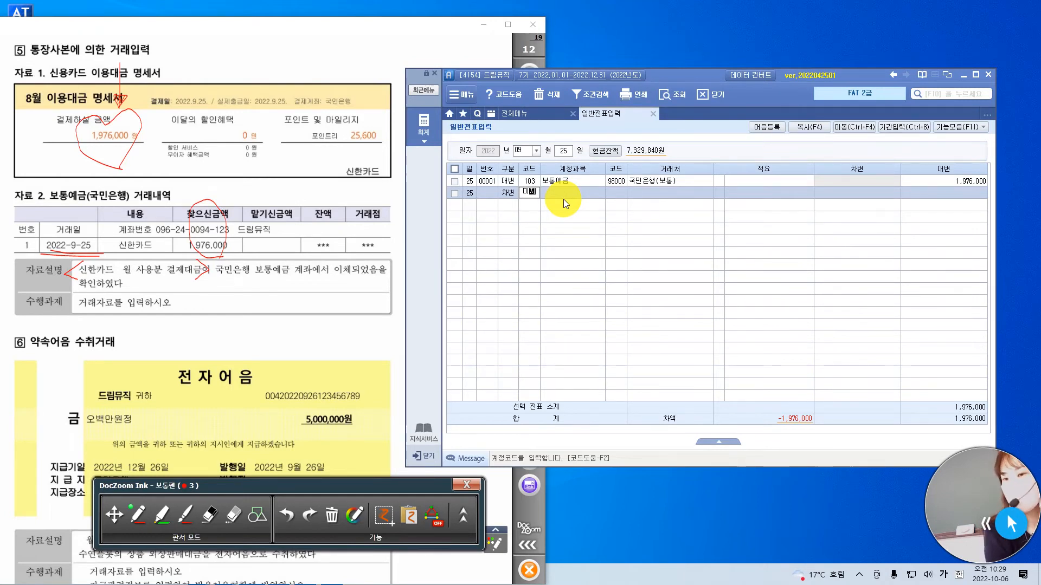
{"action": "key", "text": "Return"}
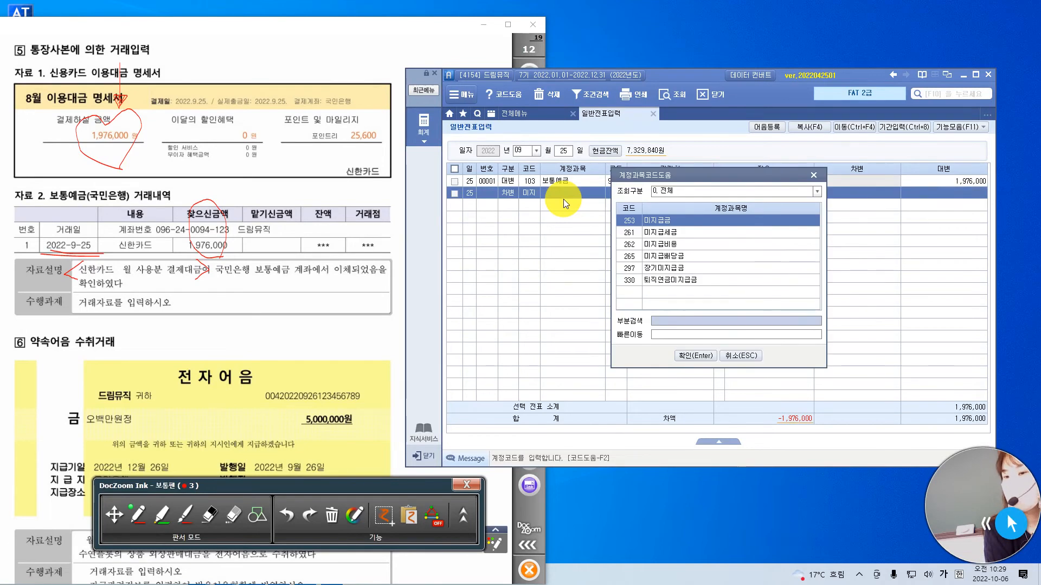
{"action": "key", "text": "Return"}
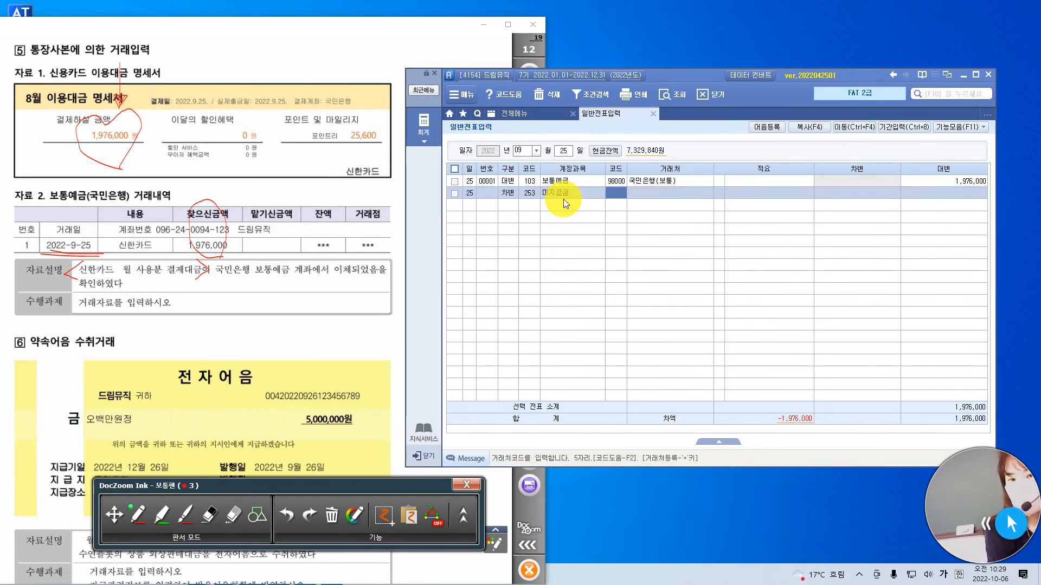
{"action": "key", "text": "F2"}
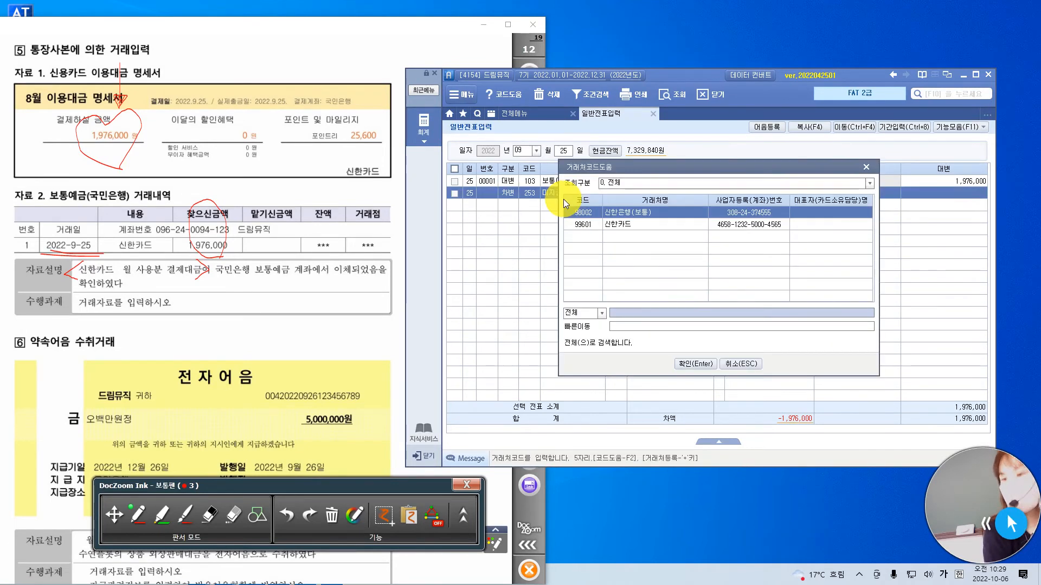
{"action": "key", "text": "Down"}
{"action": "key", "text": "Return"}
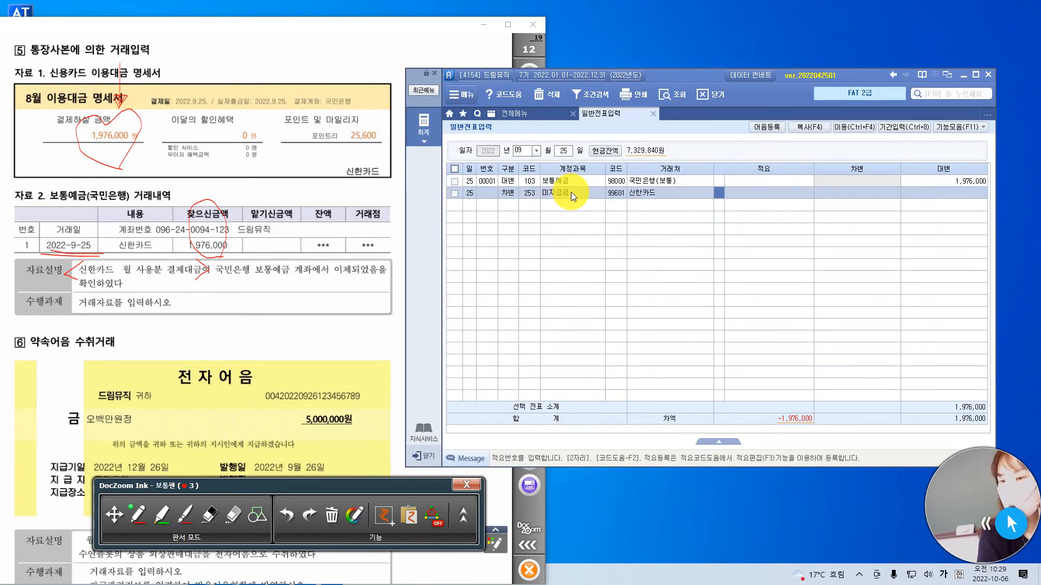
{"action": "key", "text": "Return"}
{"action": "key", "text": "Return"}
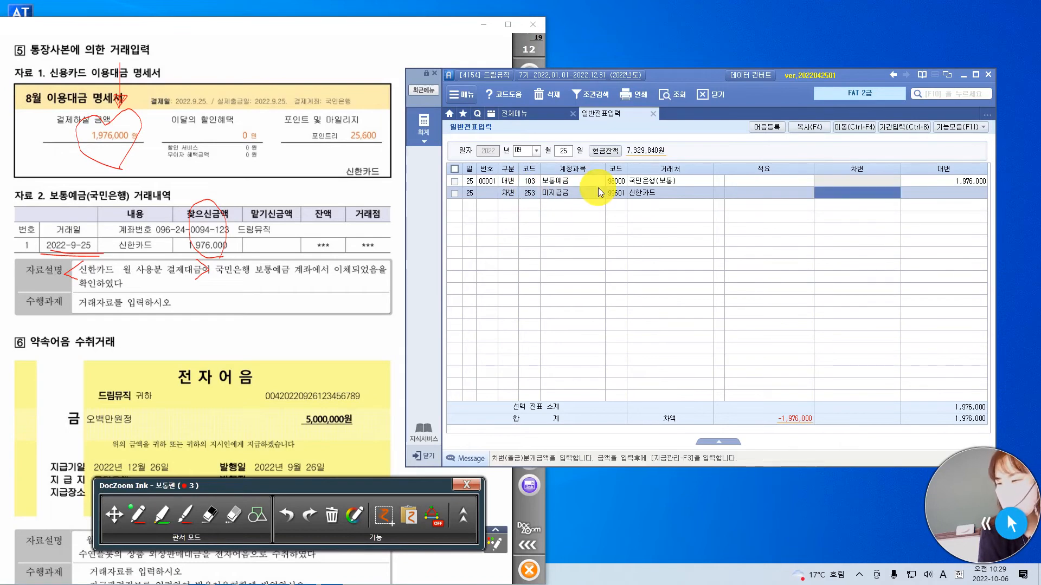
{"action": "type", "text": "1,976,000"}
{"action": "key", "text": "Return"}
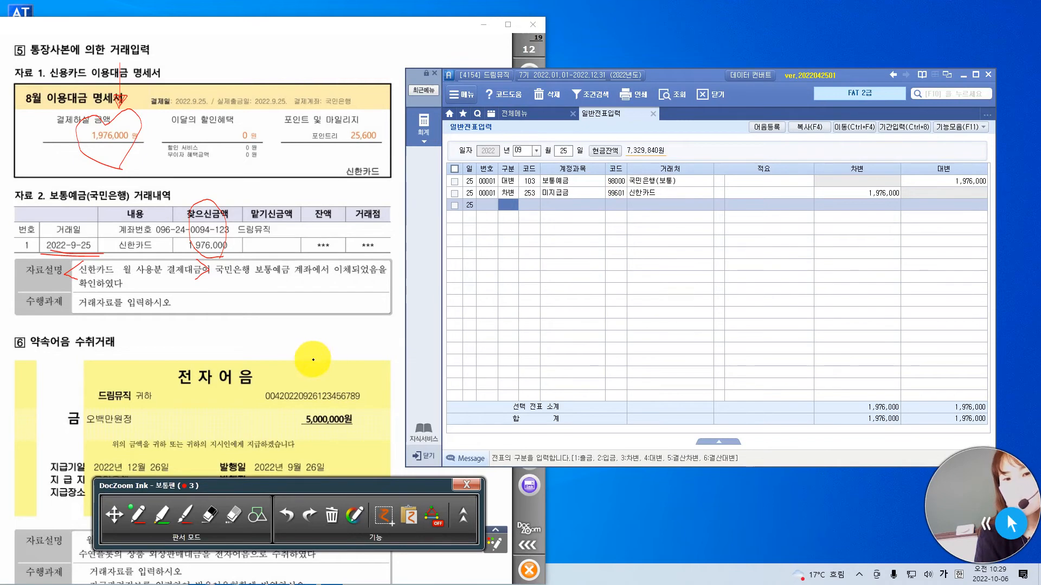
Draw a large red star over the heading number of question 6, 약속어음 수취거래.
{"action": "left_click", "coordinate": [113, 514]}
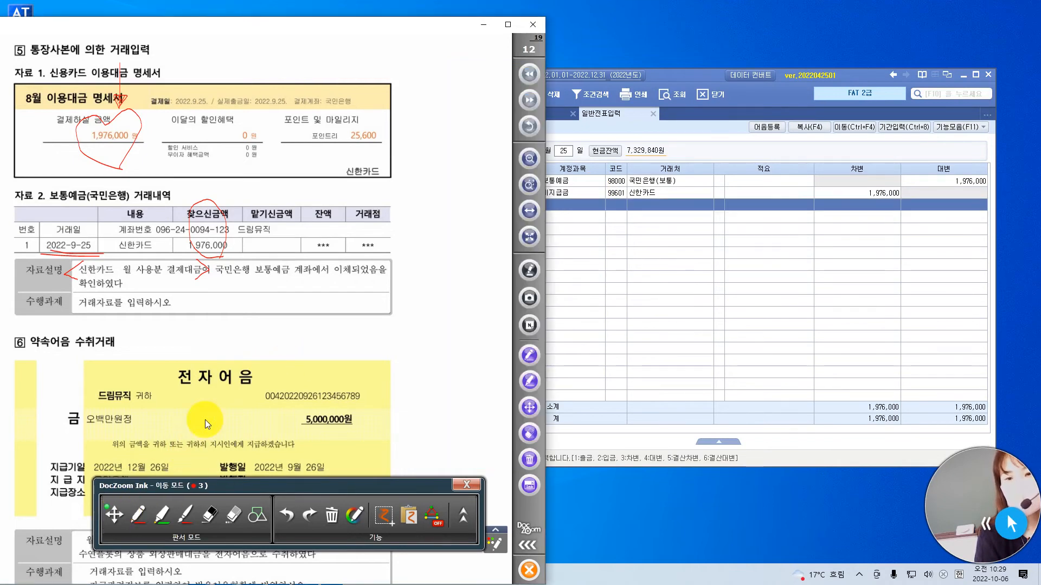
{"action": "scroll", "coordinate": [223, 337], "scroll_direction": "down", "scroll_amount": 3}
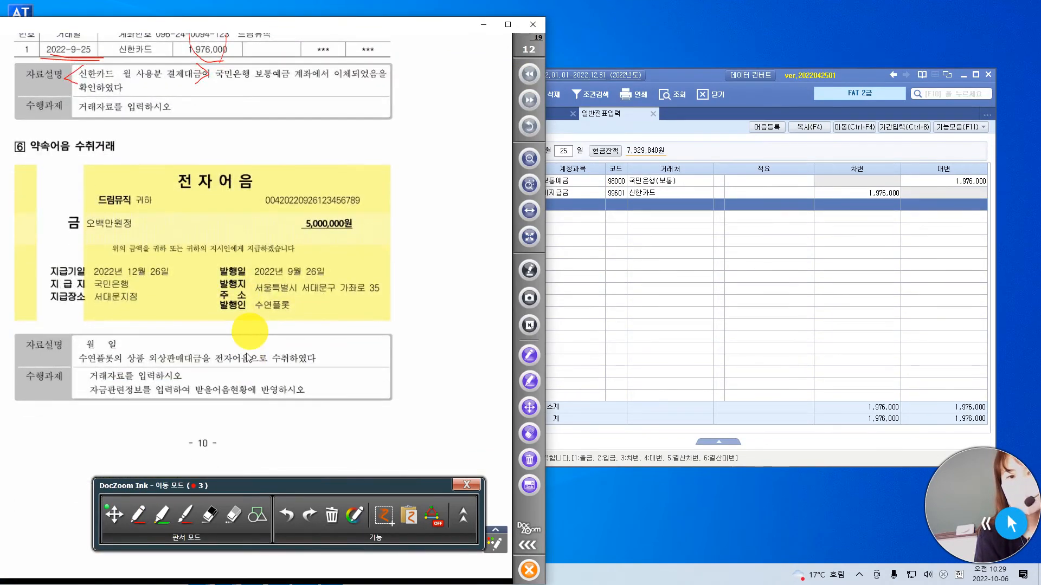
{"action": "left_click", "coordinate": [702, 75]}
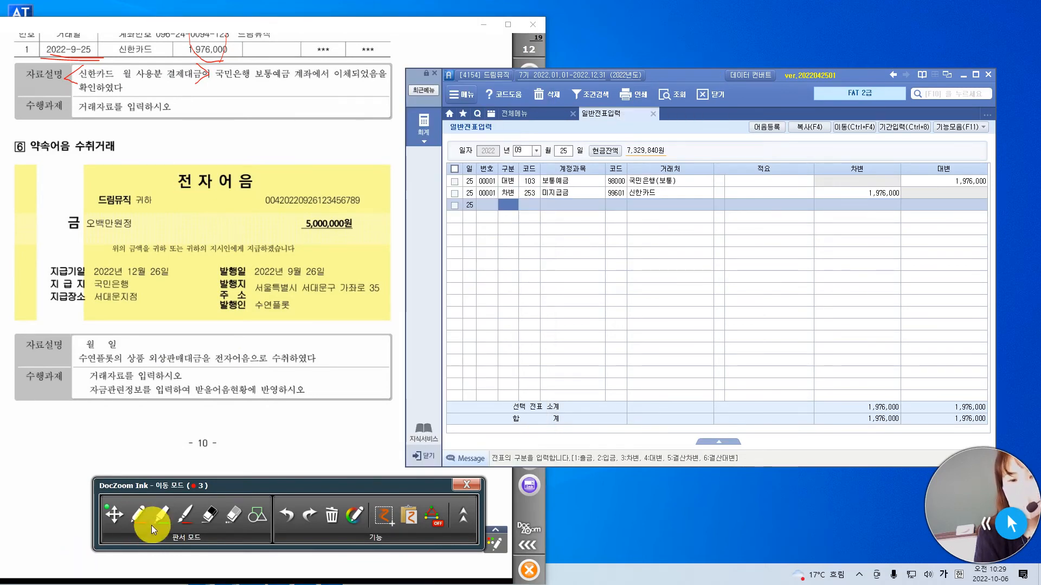
{"action": "left_click", "coordinate": [141, 516]}
{"action": "mouse_move", "coordinate": [54, 140]}
{"action": "left_mouse_down"}
{"action": "mouse_move", "coordinate": [6, 178]}
{"action": "mouse_move", "coordinate": [13, 130]}
{"action": "mouse_move", "coordinate": [23, 190]}
{"action": "mouse_move", "coordinate": [59, 132]}
{"action": "mouse_move", "coordinate": [54, 137]}
{"action": "left_mouse_up"}
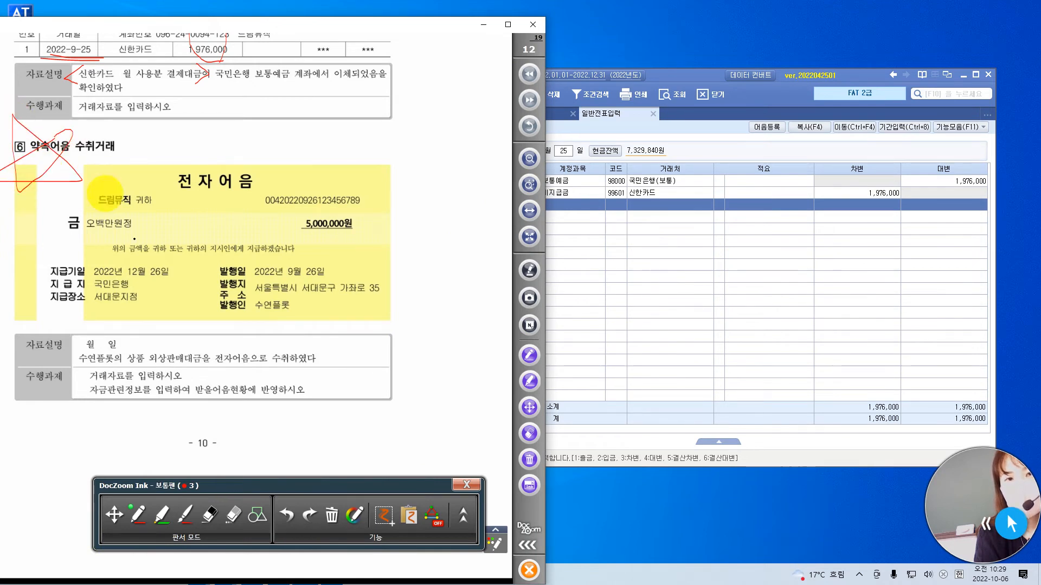
{"action": "left_click", "coordinate": [695, 76]}
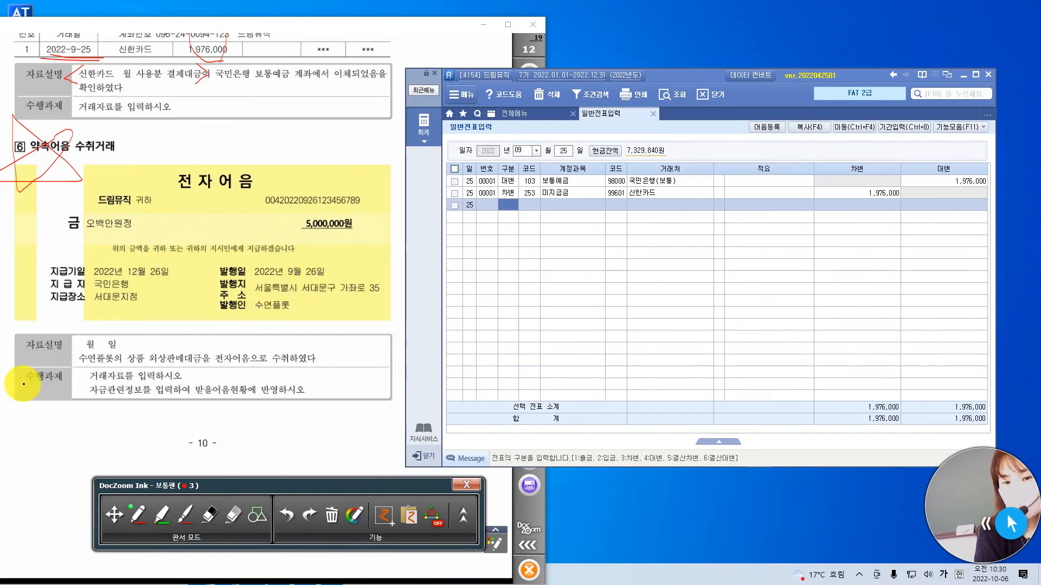
Write 9월 26일 in question 6's 자료설명, tick the 발행일 on the 전자어음, and circle 외상 in red.
{"action": "left_click", "coordinate": [85, 339]}
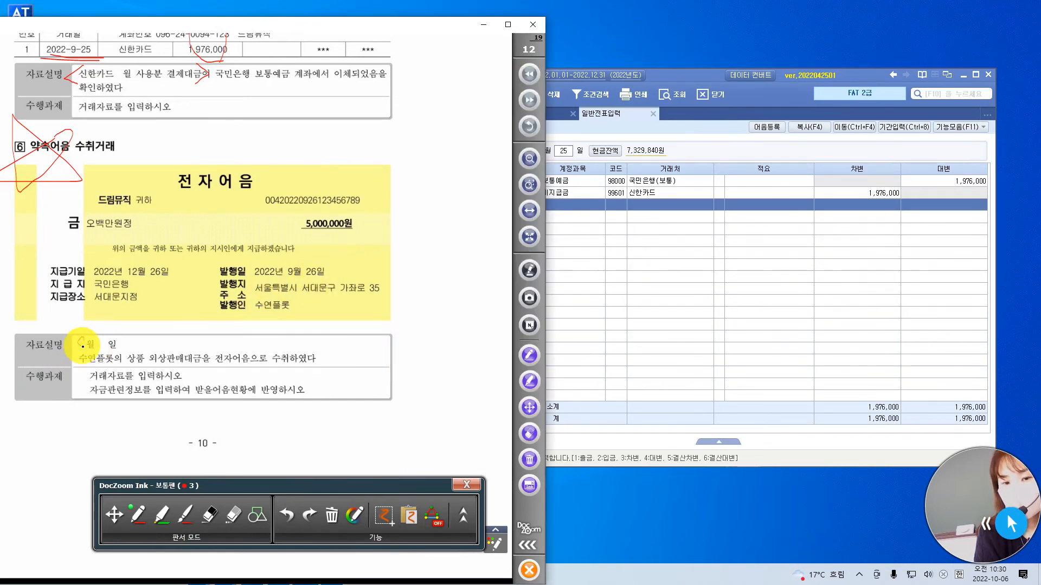
{"action": "mouse_move", "coordinate": [85, 339]}
{"action": "left_mouse_down"}
{"action": "mouse_move", "coordinate": [81, 356]}
{"action": "mouse_move", "coordinate": [103, 346]}
{"action": "left_mouse_up"}
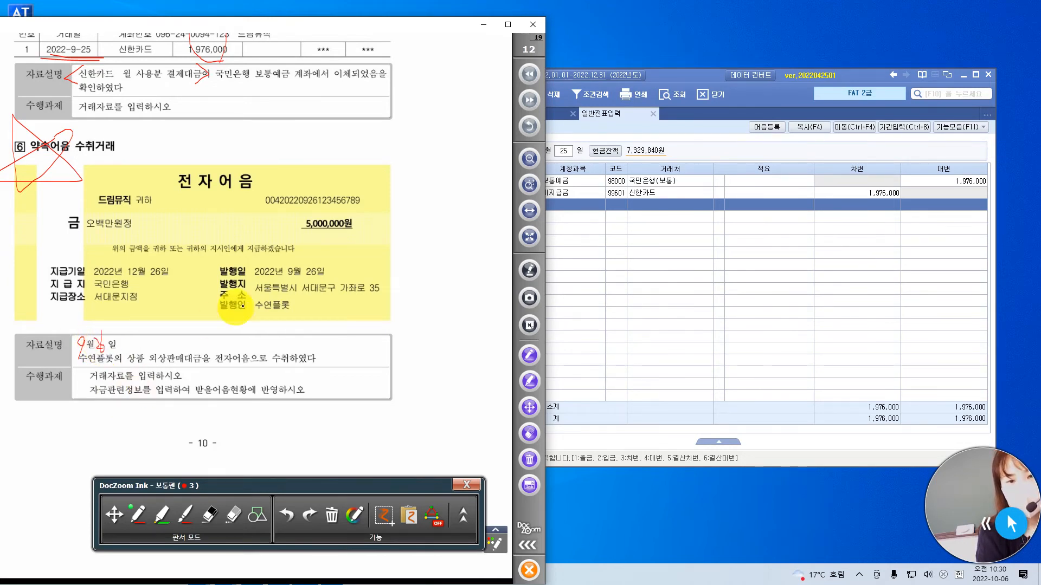
{"action": "left_click_drag", "start_coordinate": [328, 263], "coordinate": [333, 261]}
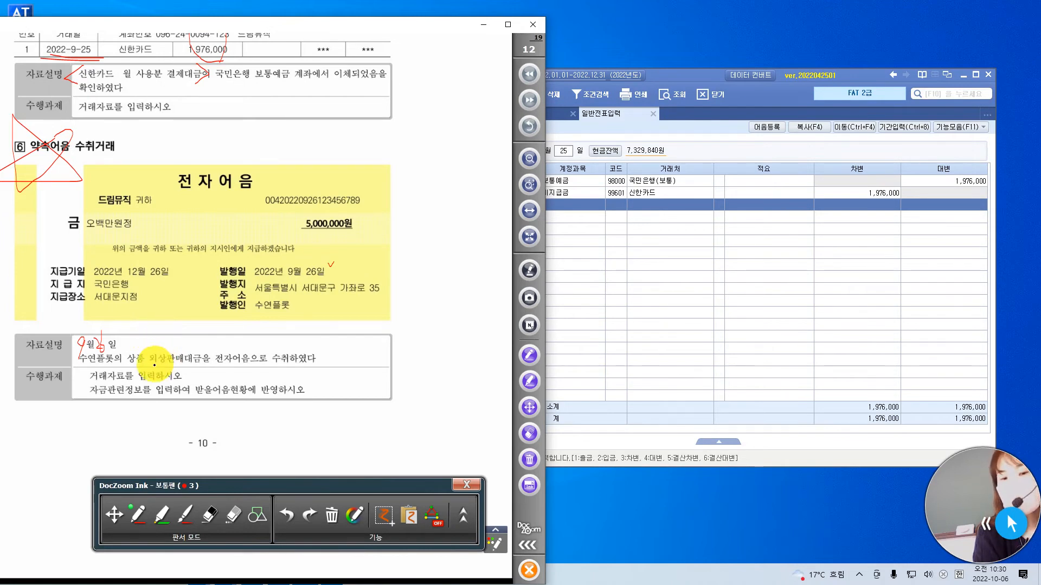
{"action": "mouse_move", "coordinate": [161, 367]}
{"action": "left_mouse_down"}
{"action": "mouse_move", "coordinate": [133, 352]}
{"action": "mouse_move", "coordinate": [160, 350]}
{"action": "mouse_move", "coordinate": [157, 372]}
{"action": "left_mouse_up"}
{"action": "left_click", "coordinate": [691, 86]}
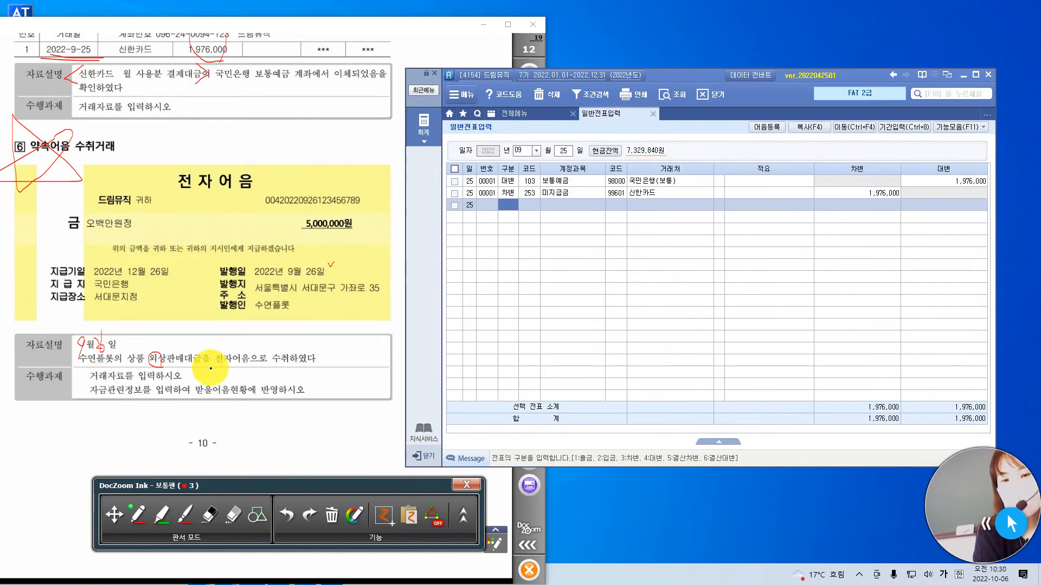
Tick 외상판매대금을 in question 6's 자료설명 and number the two 수행과제 items 1 and 2 in red.
{"action": "left_click_drag", "start_coordinate": [194, 368], "coordinate": [217, 358]}
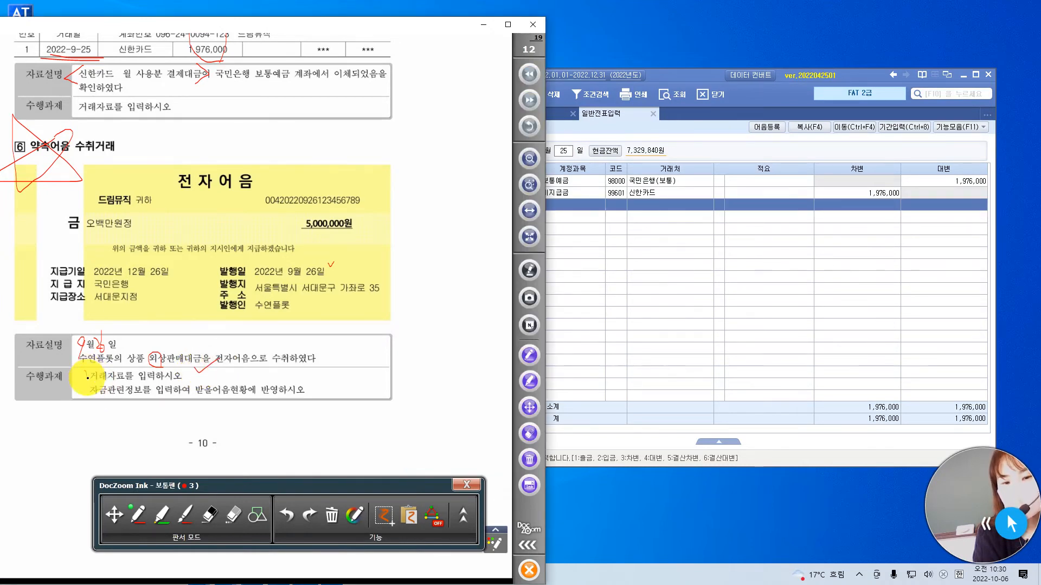
{"action": "left_click_drag", "start_coordinate": [82, 389], "coordinate": [90, 397]}
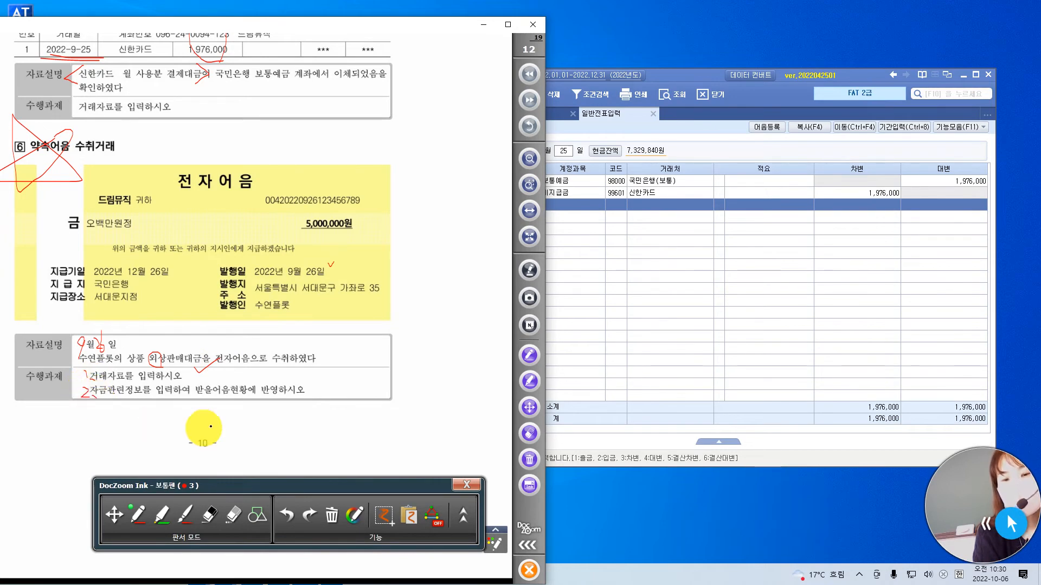
Switch to the 일반전표입력 window and set the voucher date to 9월 26일.
{"action": "left_click", "coordinate": [690, 99]}
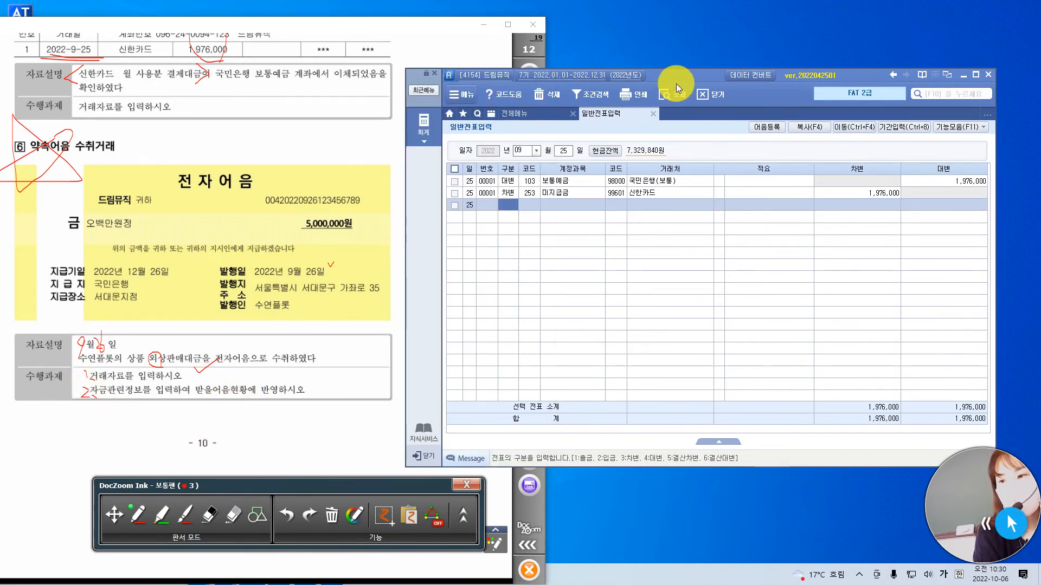
{"action": "left_click", "coordinate": [564, 151]}
{"action": "type", "text": "26"}
{"action": "key", "text": "Return"}
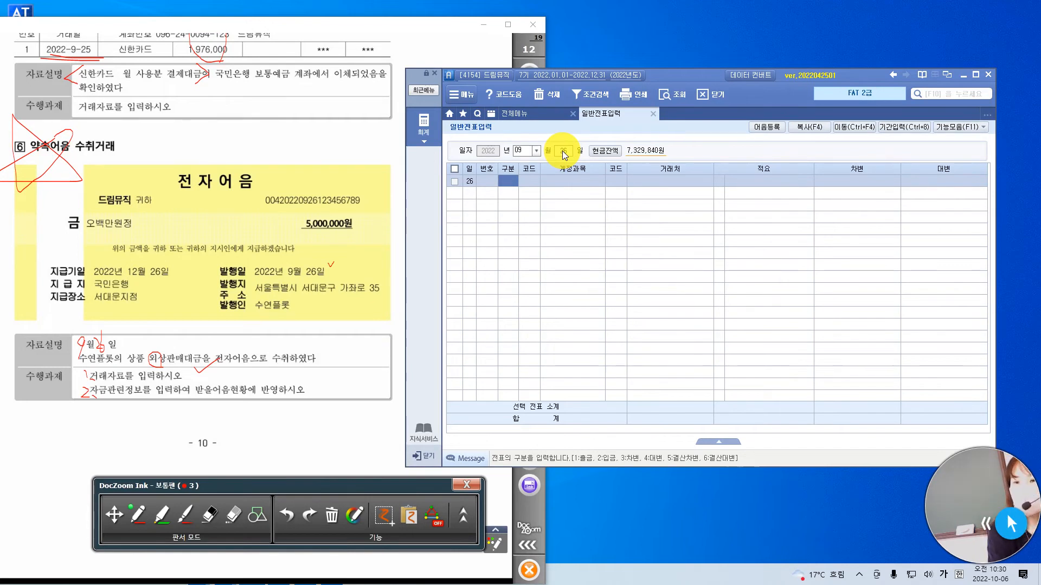
Enter a 차변 line with 받을어음 (110), 거래처 수연플롯 (03200), 적요 blank, and the amount 5,000,000.
{"action": "type", "text": "3"}
{"action": "type", "text": "받을"}
{"action": "key", "text": "Return"}
{"action": "key", "text": "Return"}
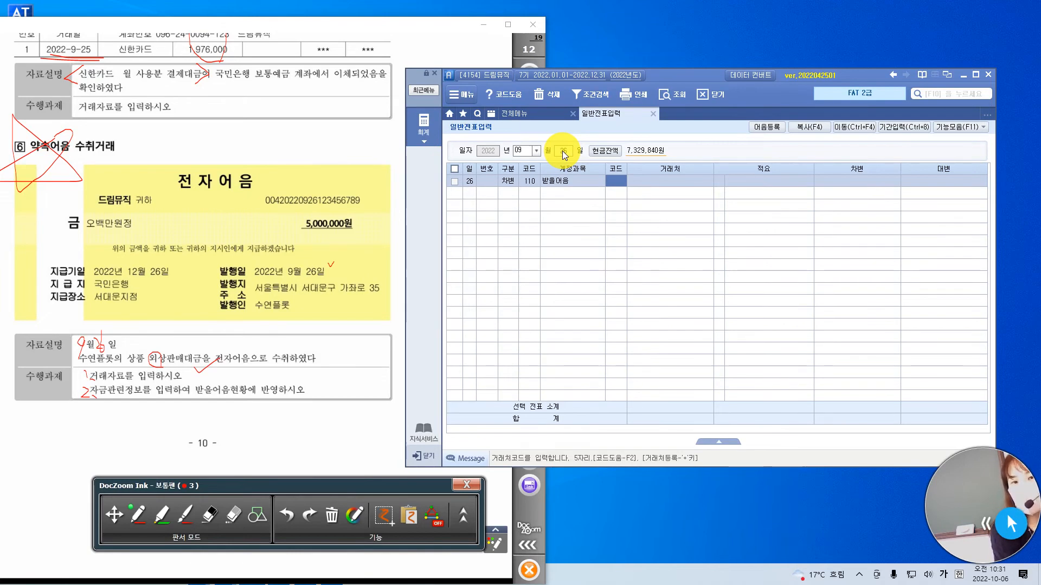
{"action": "type", "text": "수연"}
{"action": "key", "text": "Return"}
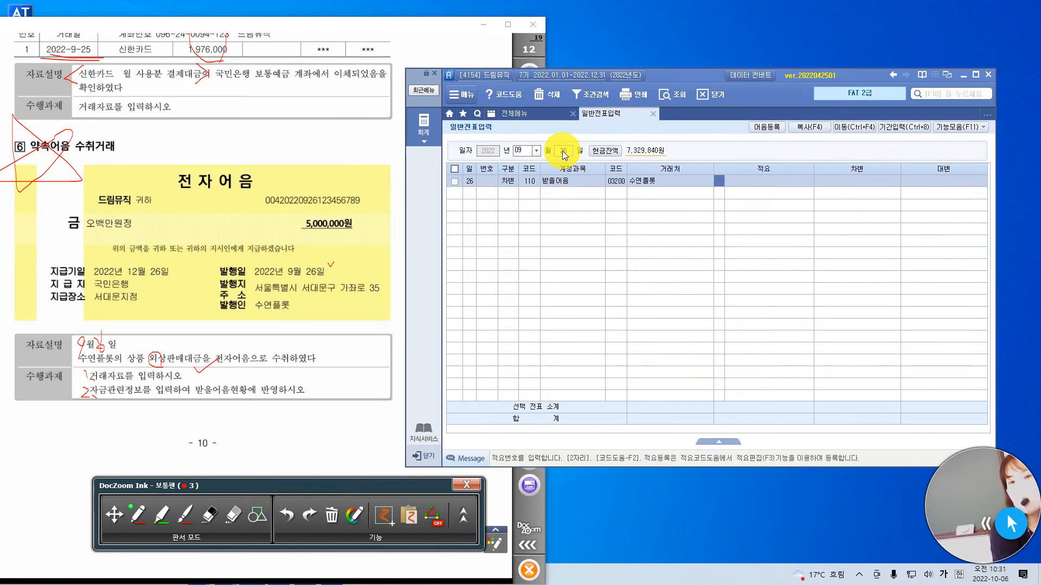
{"action": "key", "text": "Return"}
{"action": "key", "text": "Return"}
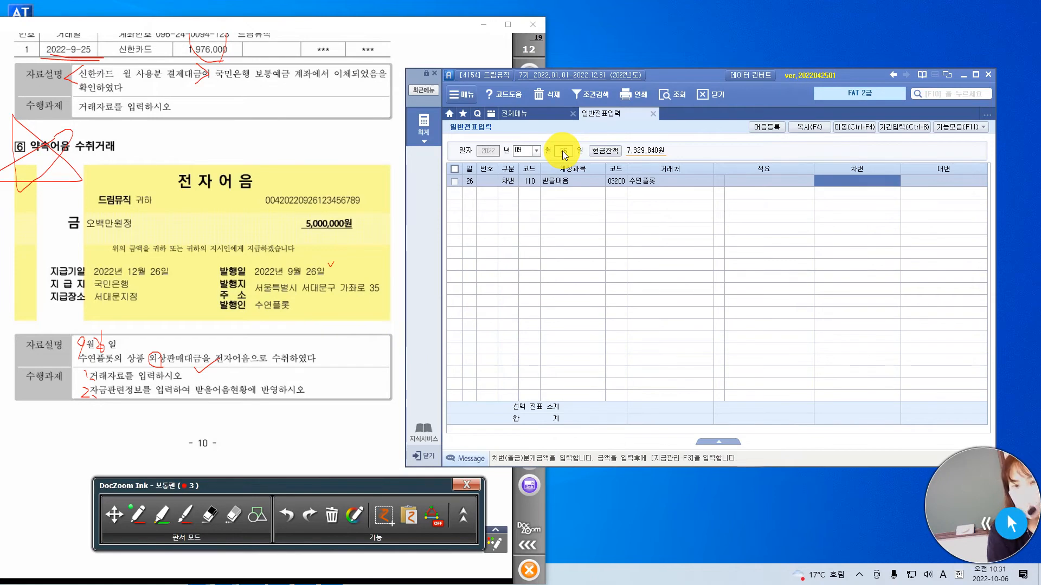
{"action": "type", "text": "5000000"}
{"action": "key", "text": "Return"}
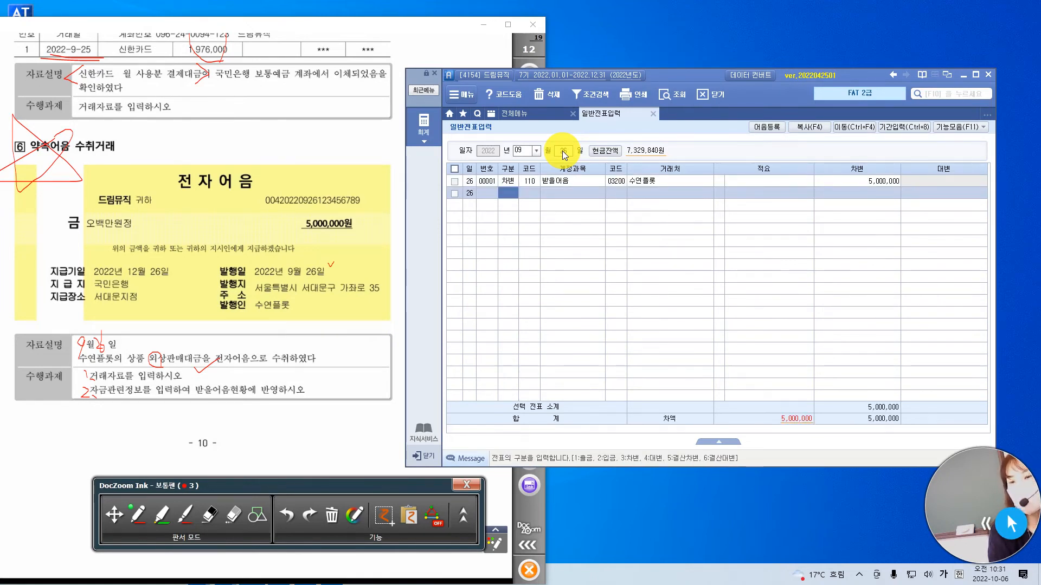
Enter a 대변 line with 외상매출금 (108), 거래처 수연플롯 (03200), 적요 blank, and the amount 5,000,000.
{"action": "type", "text": "4"}
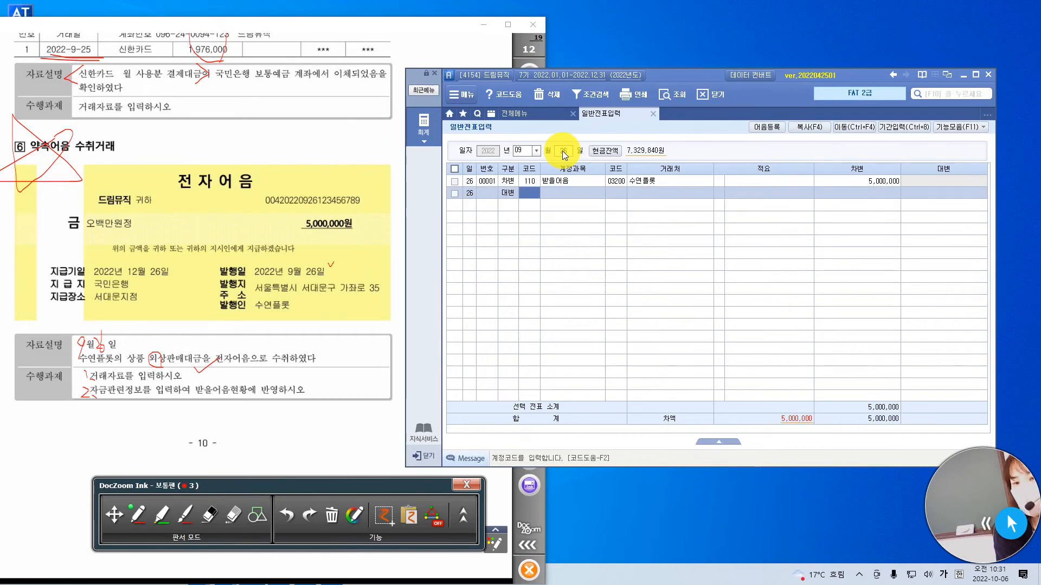
{"action": "type", "text": "외상"}
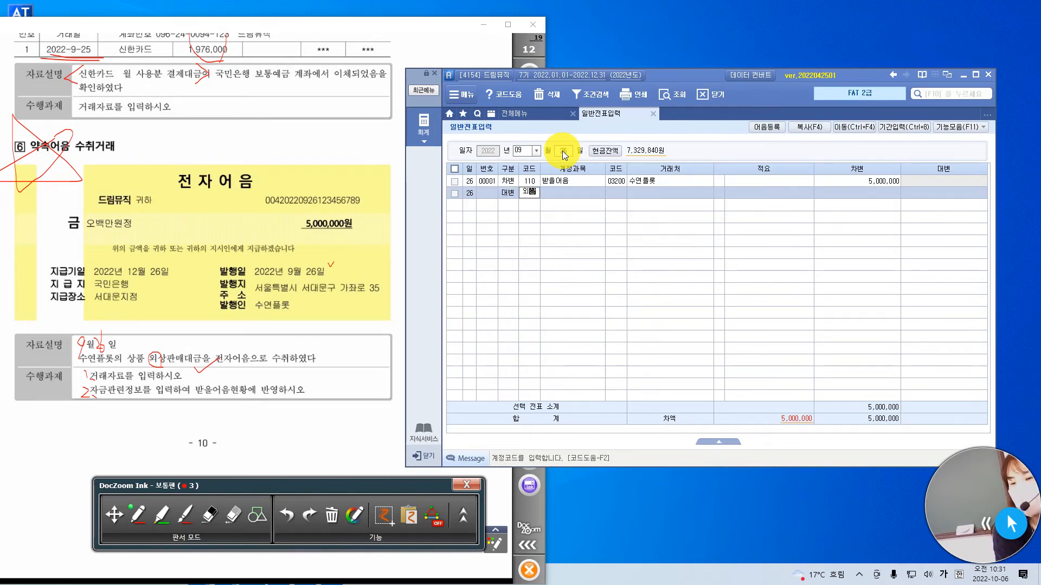
{"action": "key", "text": "Escape"}
{"action": "type", "text": "ㅐ"}
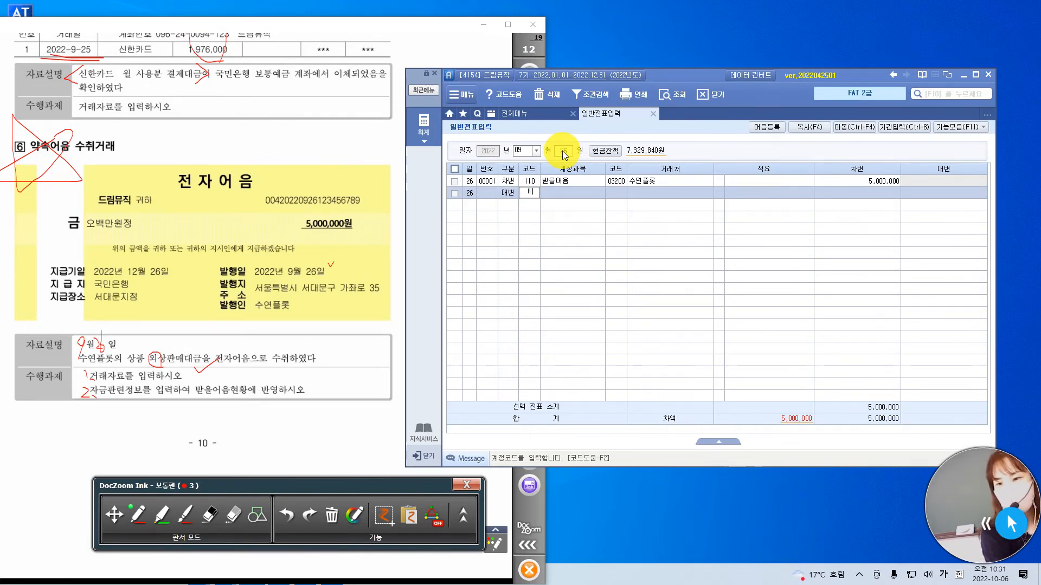
{"action": "type", "text": "외상"}
{"action": "key", "text": "Return"}
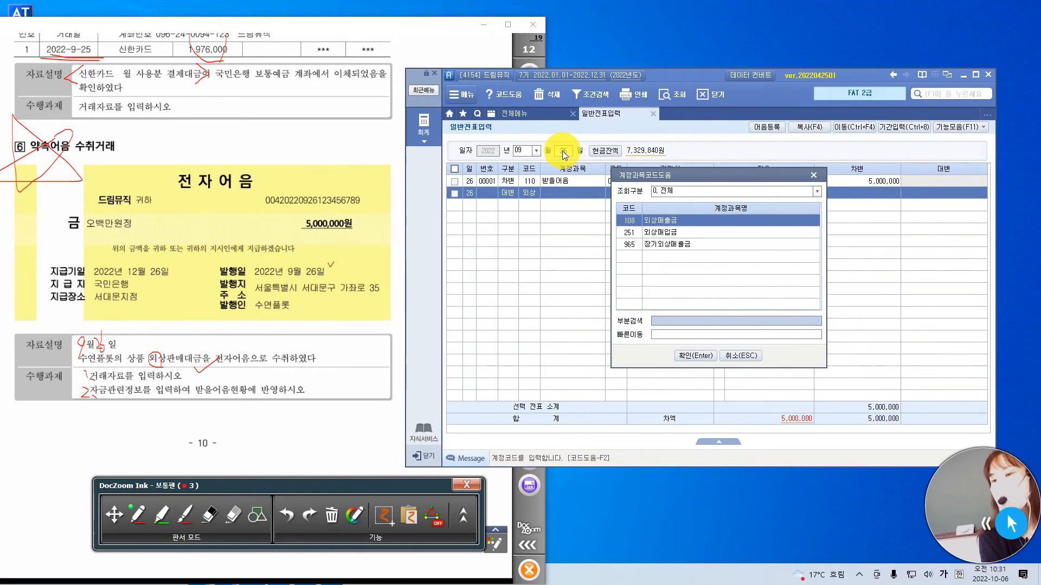
{"action": "key", "text": "Return"}
{"action": "type", "text": "수연"}
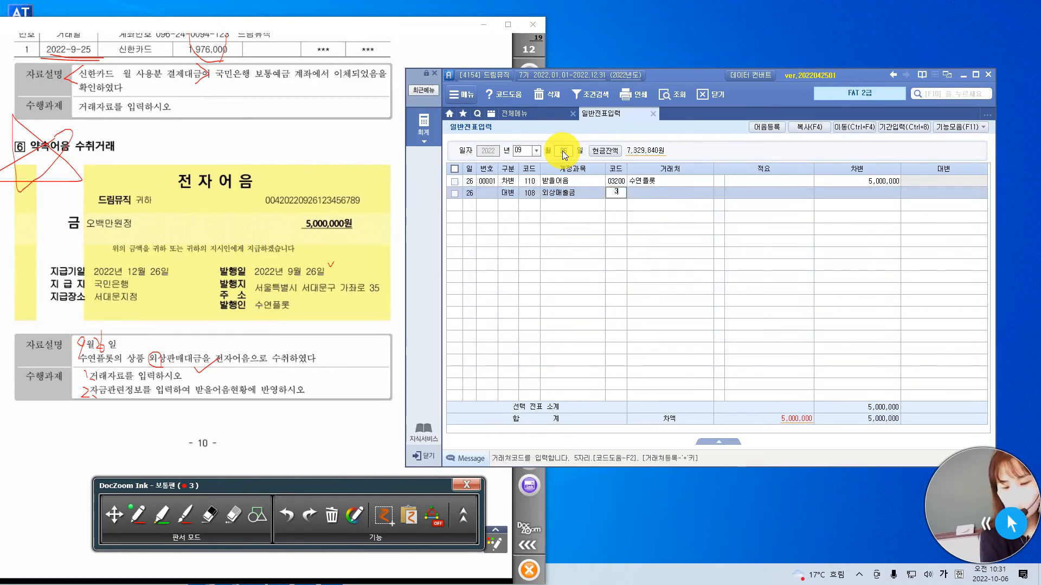
{"action": "key", "text": "Return"}
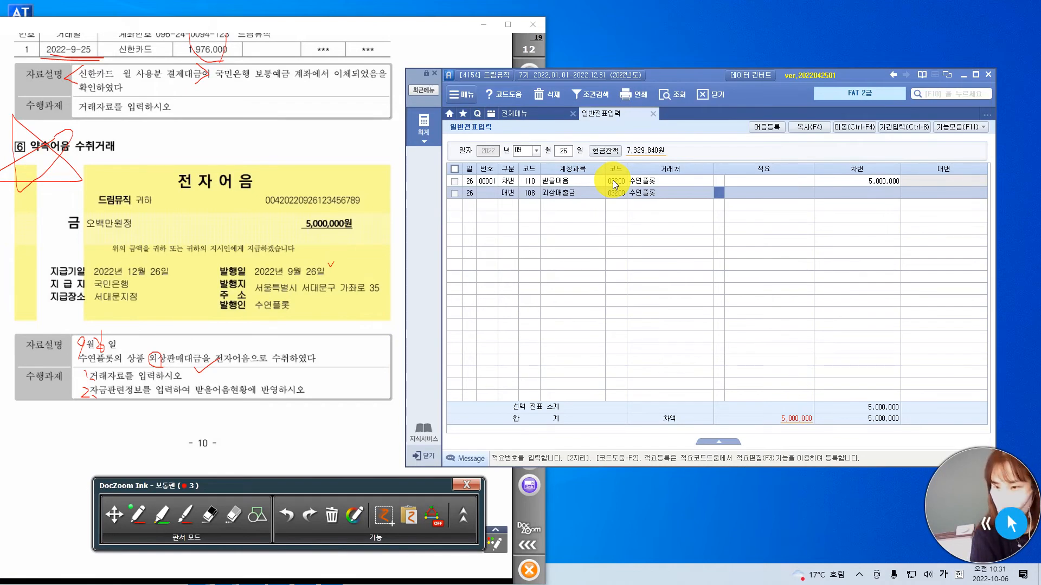
{"action": "key", "text": "Return"}
{"action": "key", "text": "Return"}
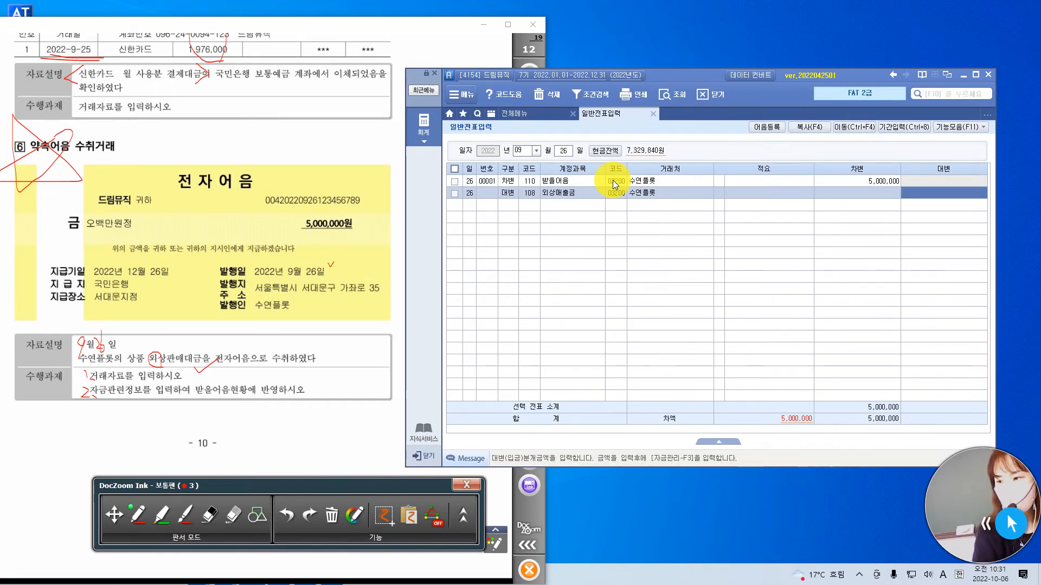
{"action": "key", "text": "Return"}
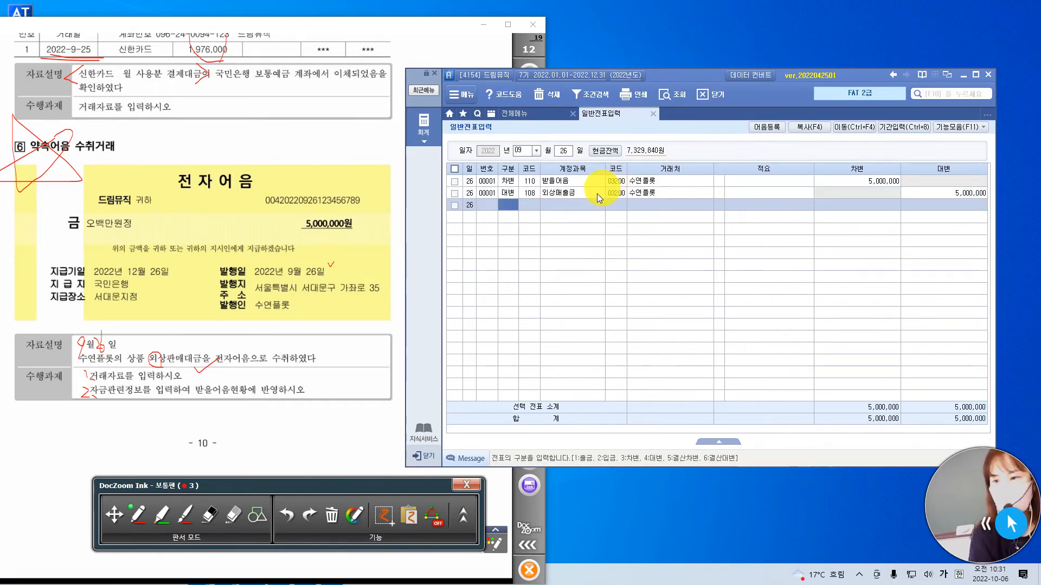
Review the 메모장 rule on handling 받을어음 and 지급어음 through 어음관리, highlighting its text, and return to 일반전표입력.
{"action": "left_click", "coordinate": [580, 193]}
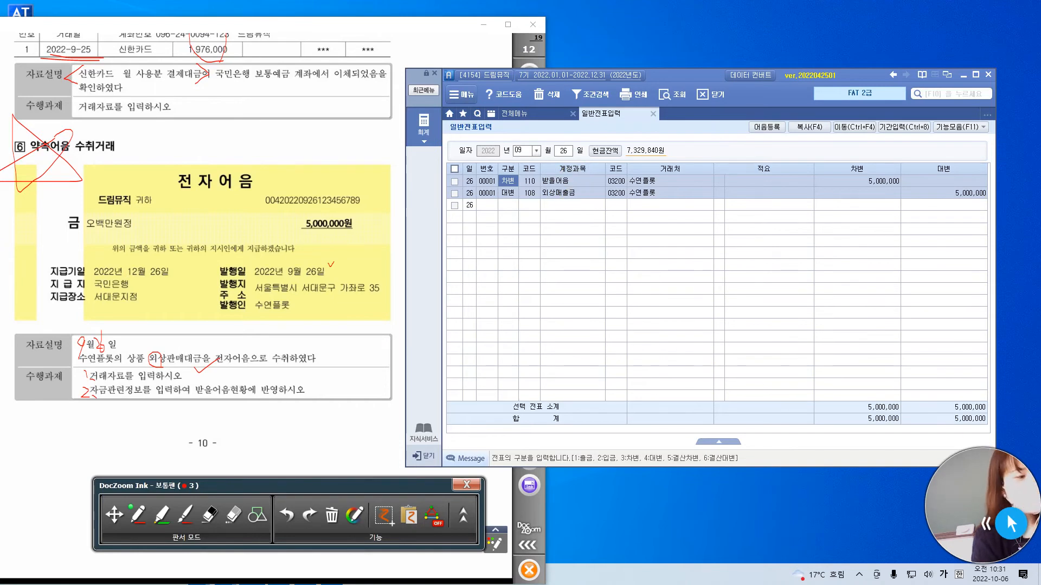
{"action": "key", "text": "alt+Tab"}
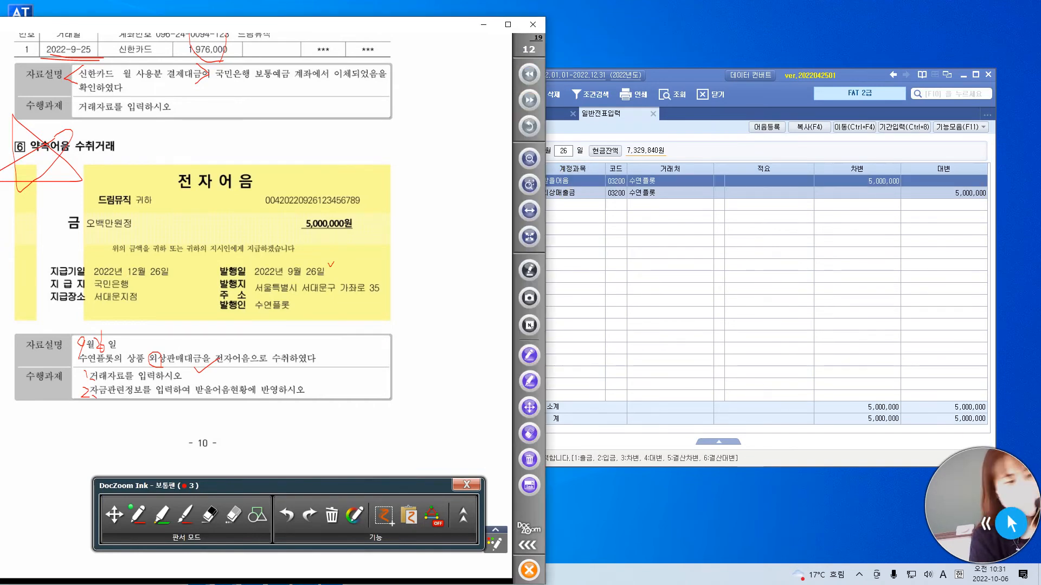
{"action": "key", "text": "alt+Tab"}
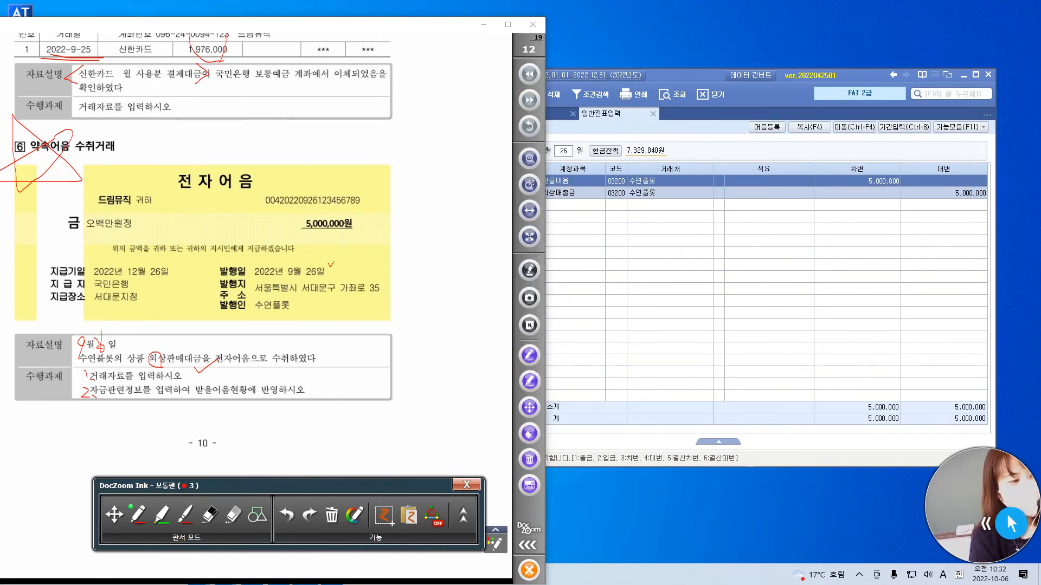
{"action": "key", "text": "alt+Tab"}
{"action": "left_click_drag", "start_coordinate": [424, 135], "coordinate": [552, 129]}
{"action": "left_click_drag", "start_coordinate": [110, 247], "coordinate": [461, 254]}
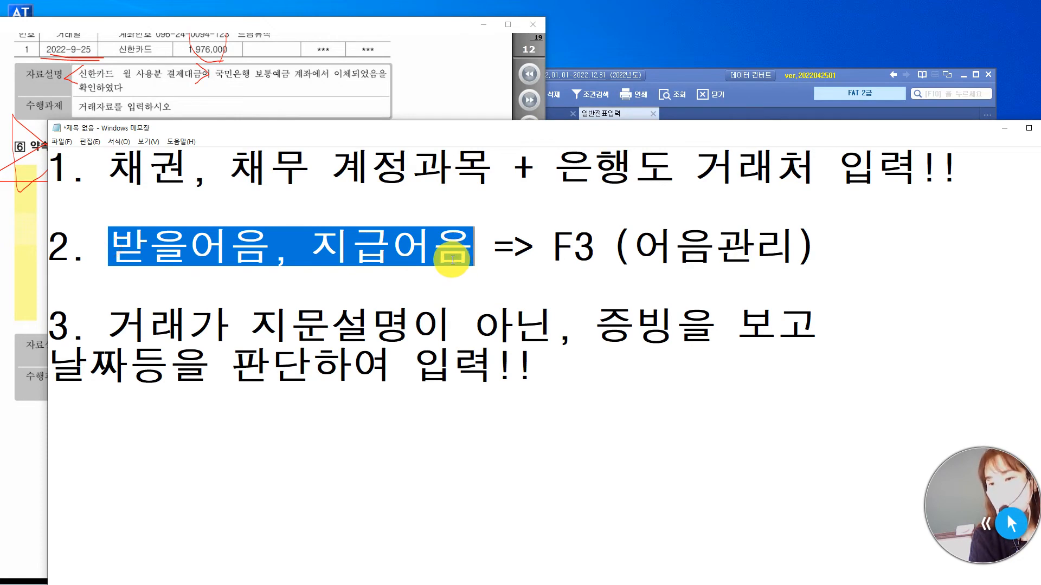
{"action": "left_click_drag", "start_coordinate": [554, 247], "coordinate": [822, 247]}
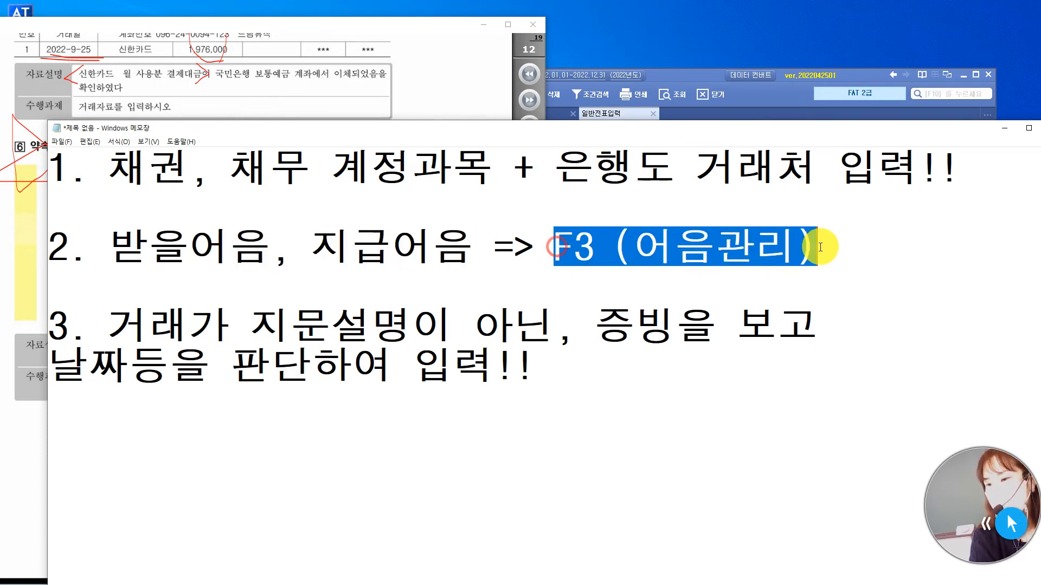
{"action": "left_click_drag", "start_coordinate": [832, 135], "coordinate": [745, 144]}
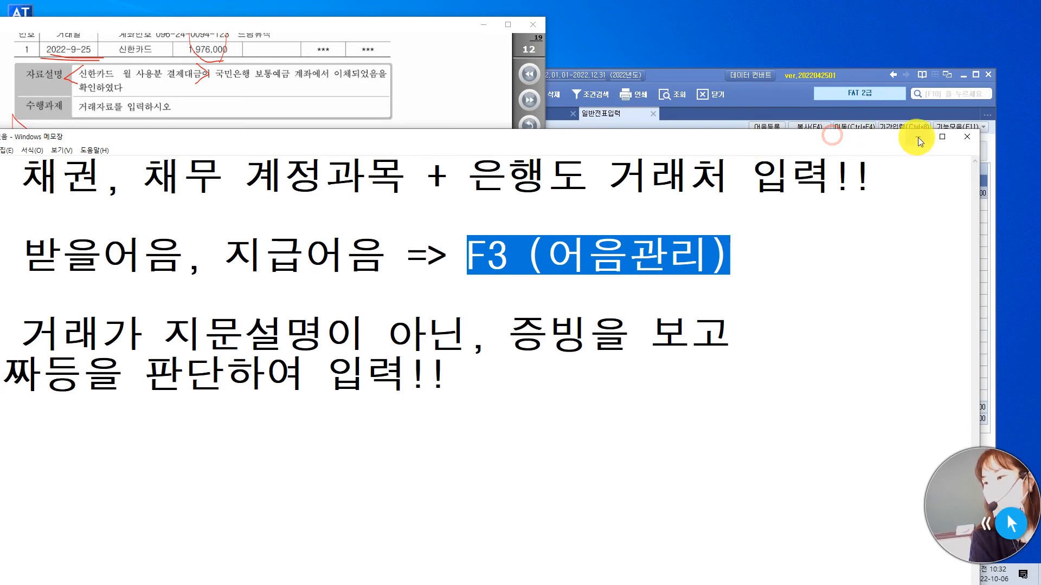
{"action": "left_click", "coordinate": [917, 138]}
{"action": "left_click", "coordinate": [709, 85]}
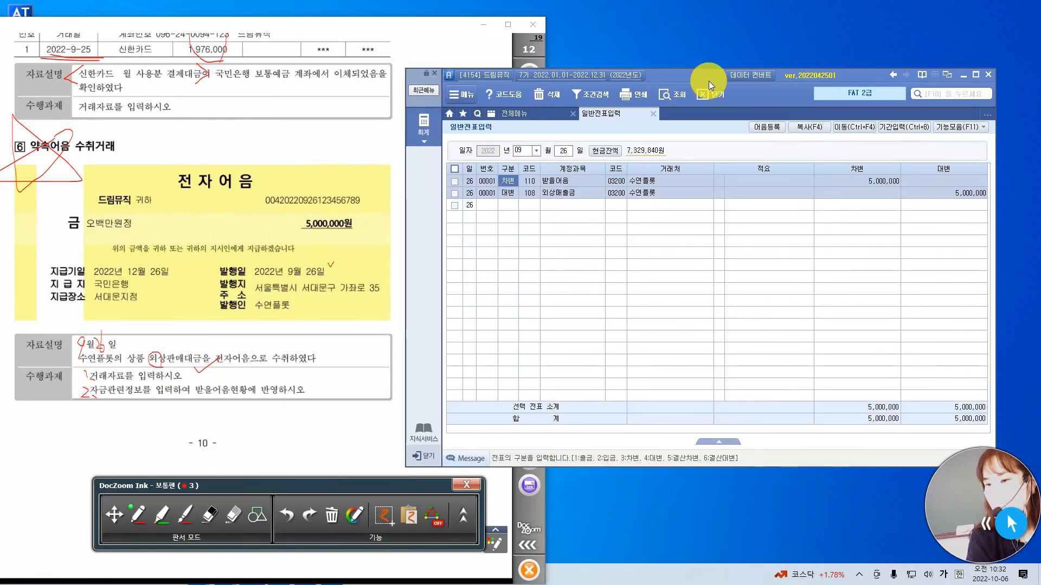
Select the 받을어음 line of the 9월 26일 voucher with the screen Ink pen switched on.
{"action": "left_click", "coordinate": [559, 184]}
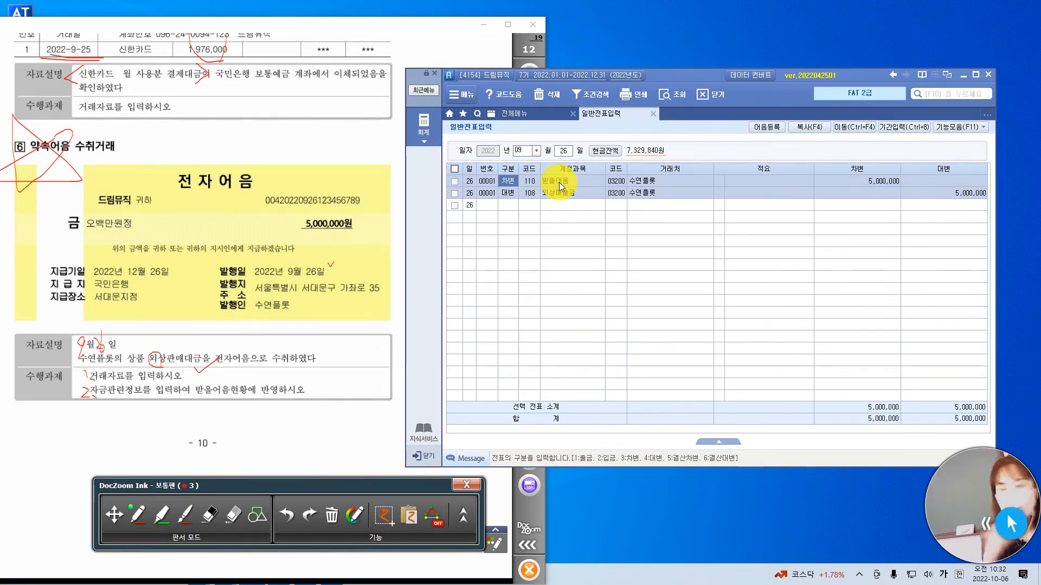
{"action": "key", "text": "F2"}
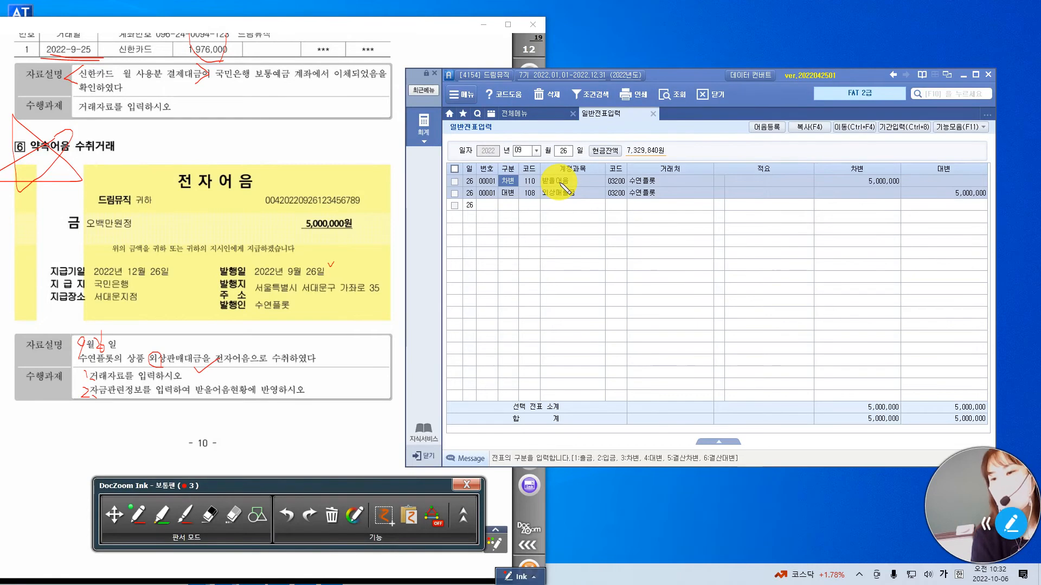
{"action": "left_click", "coordinate": [573, 184]}
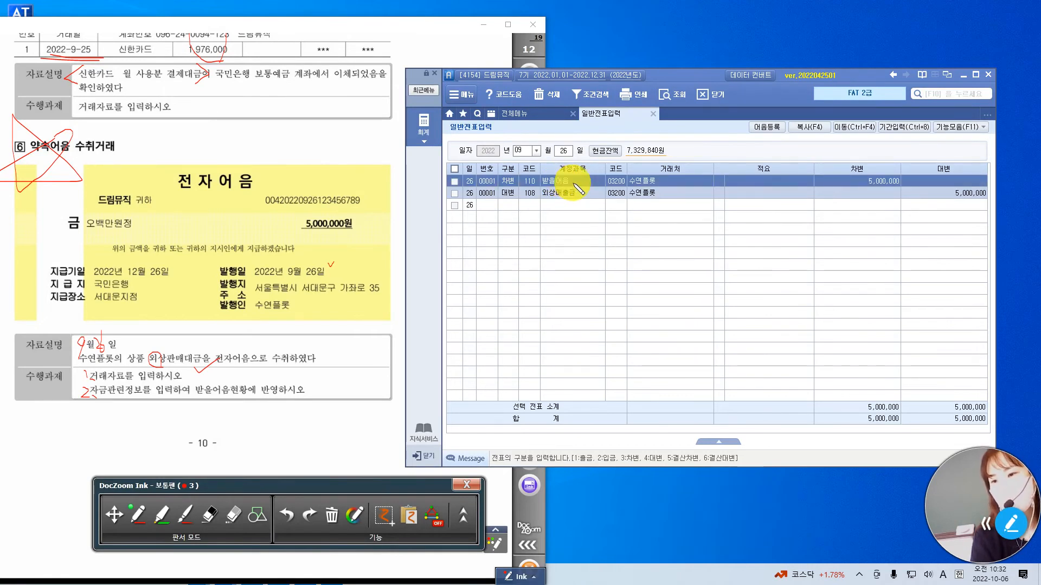
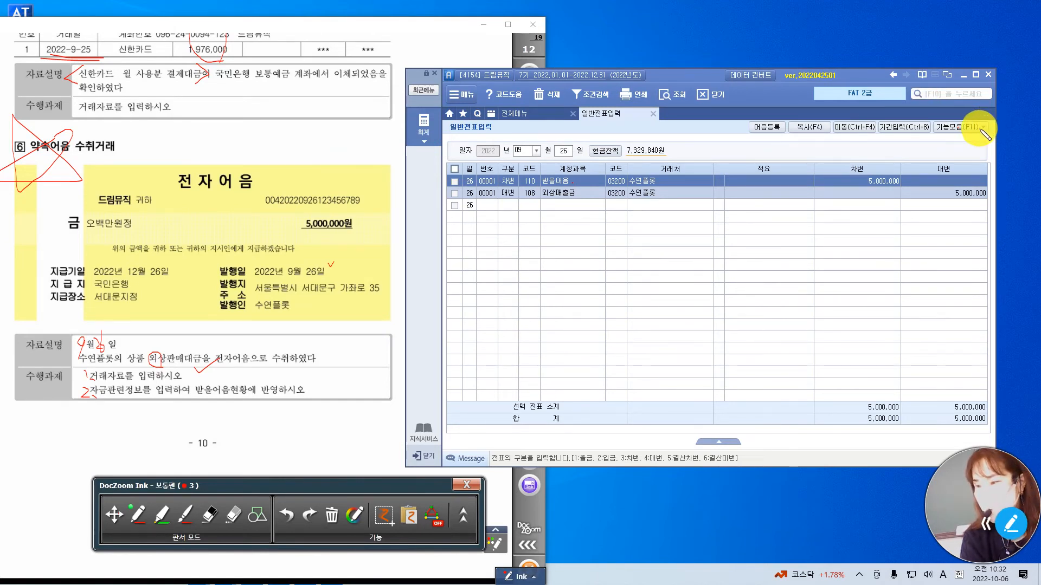
Open 자금관리 for the 받을어음 line of the 9월 26일 수연플롯 voucher.
{"action": "left_click", "coordinate": [535, 580]}
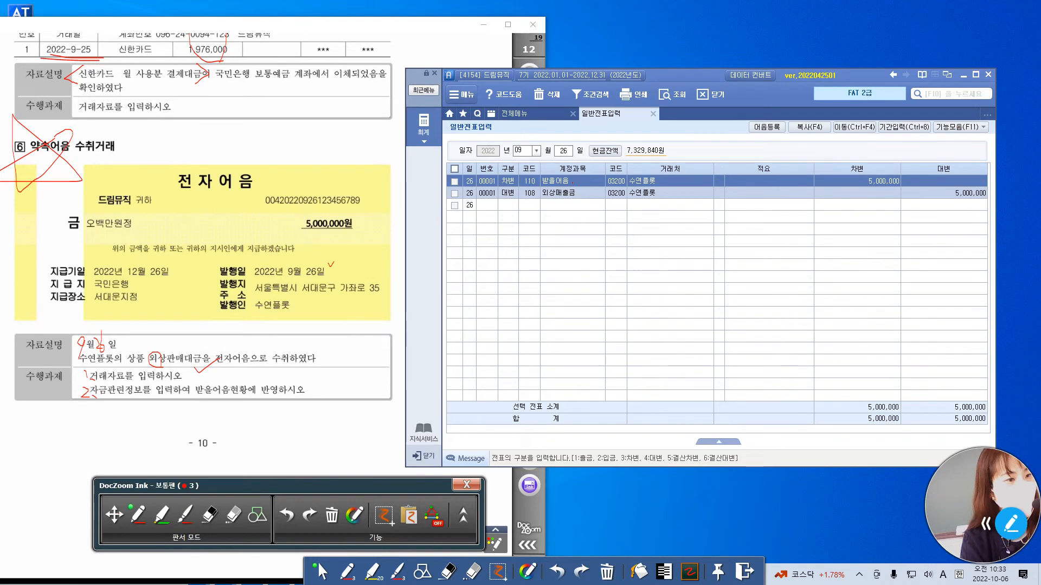
{"action": "left_click", "coordinate": [973, 127]}
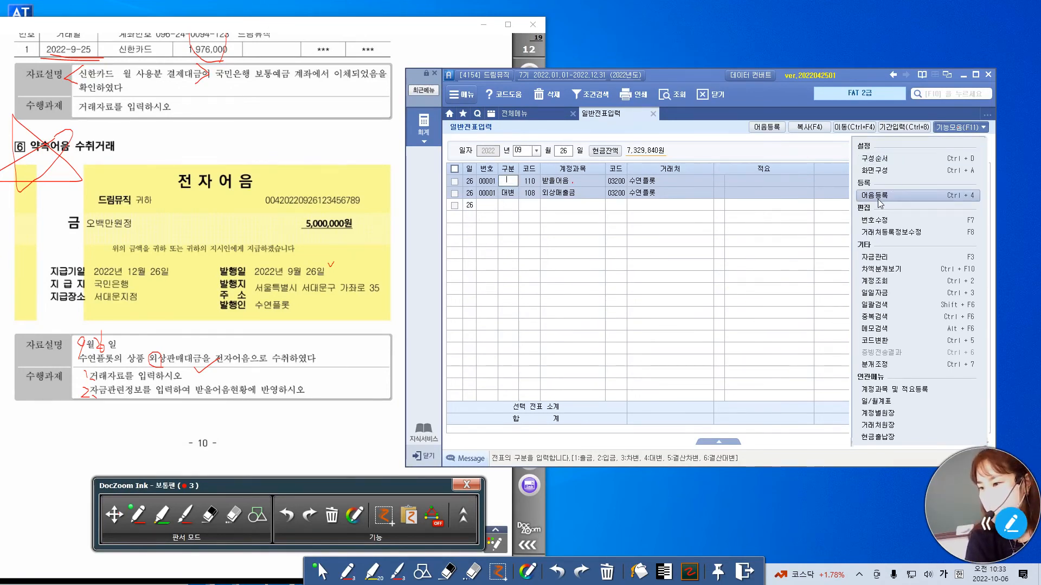
{"action": "left_click", "coordinate": [530, 184]}
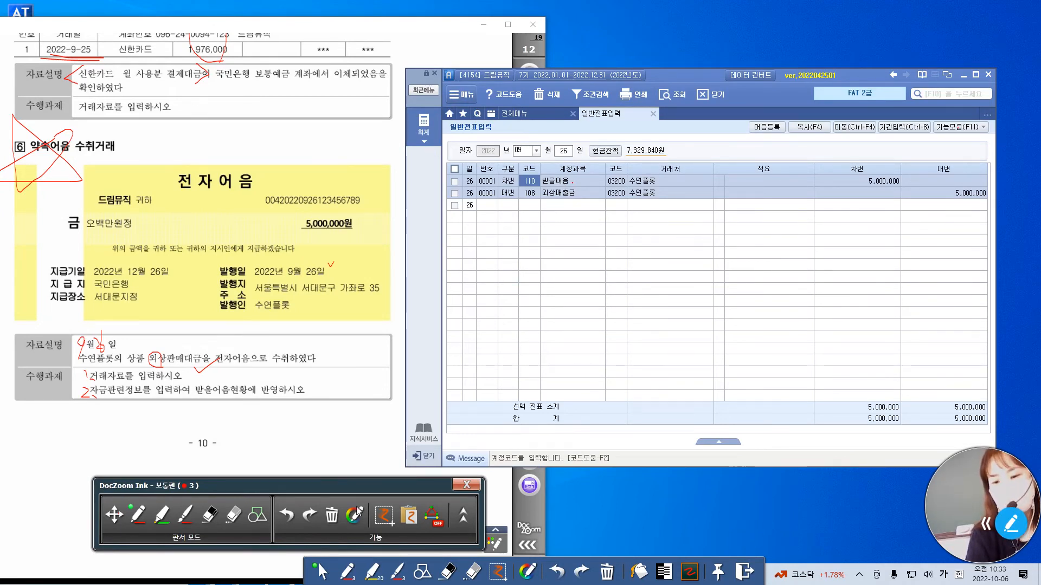
{"action": "left_click", "coordinate": [415, 486]}
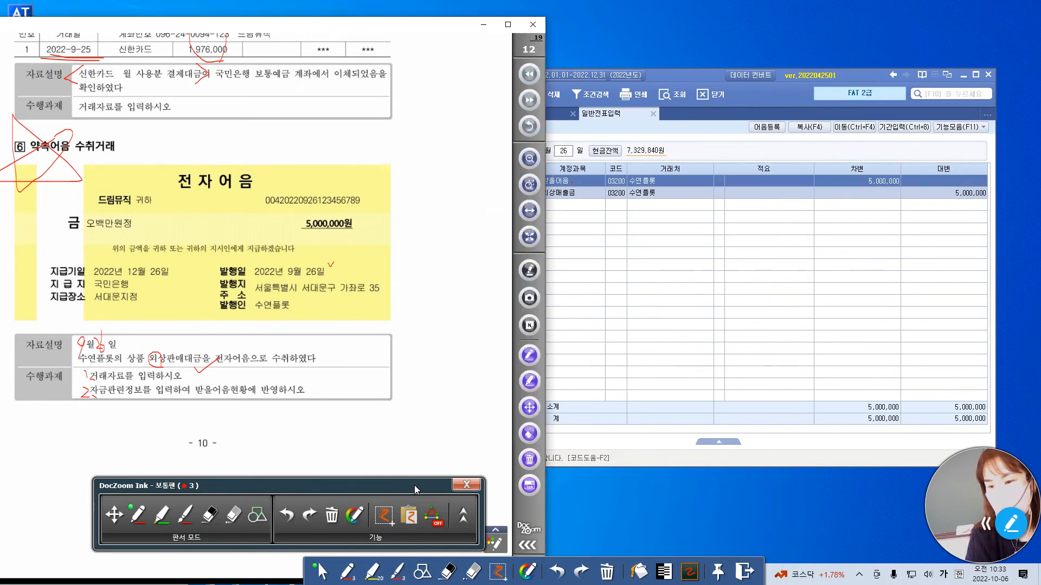
{"action": "left_click", "coordinate": [689, 183]}
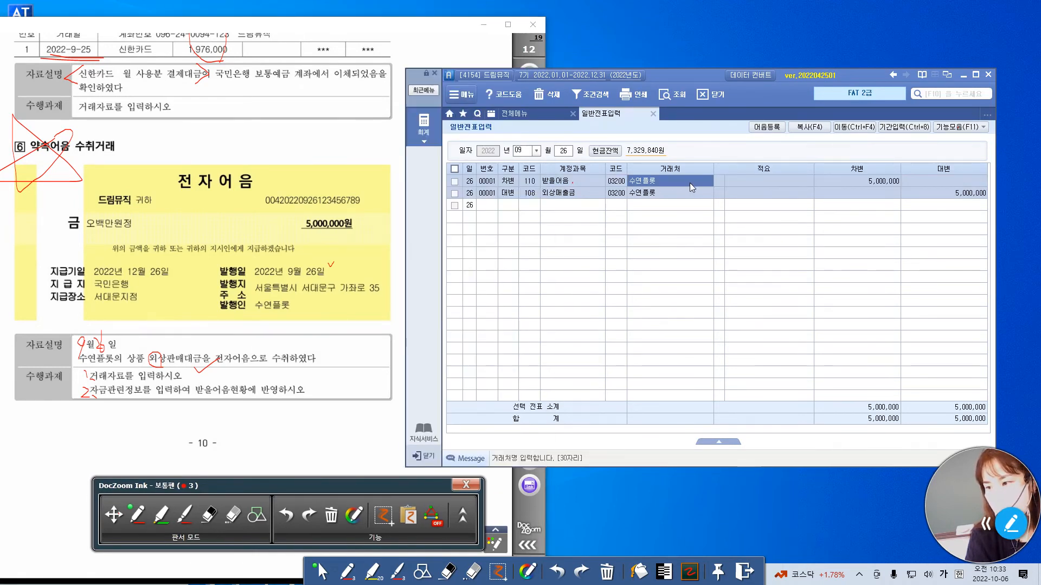
{"action": "left_click", "coordinate": [963, 128]}
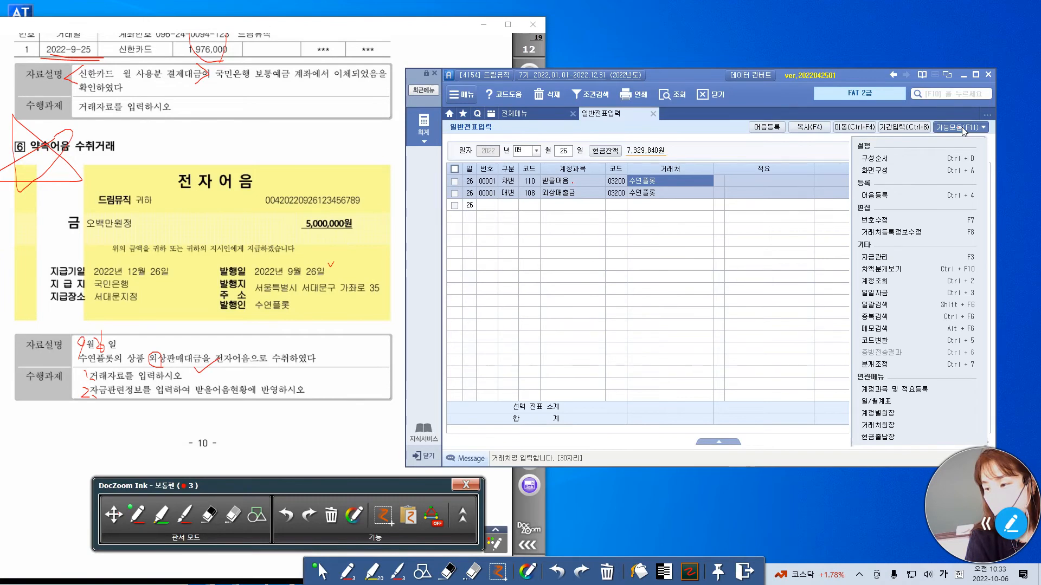
{"action": "left_click", "coordinate": [928, 258]}
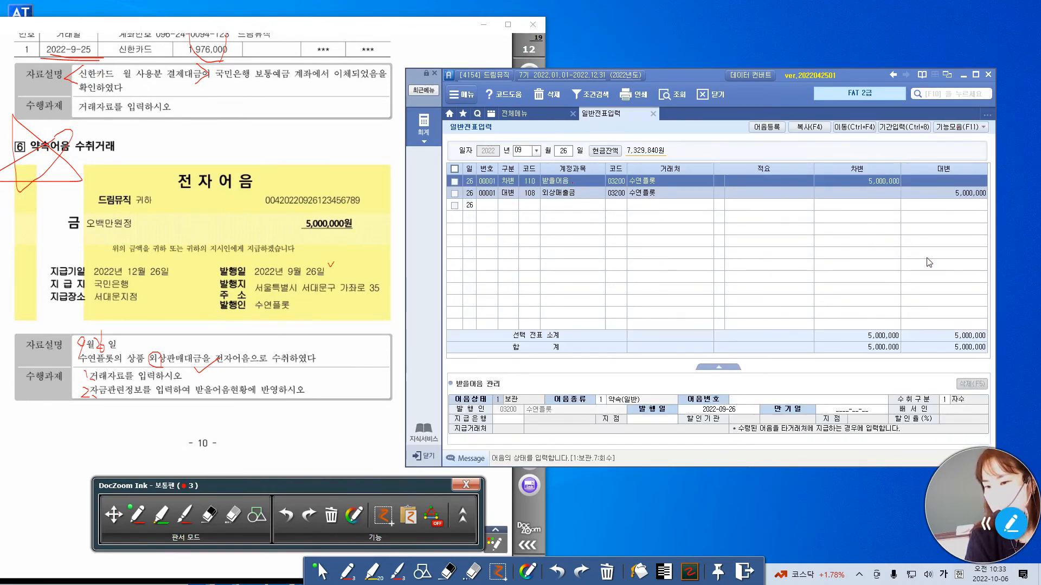
Set 어음종류 to 6 (전자) in the 받을어음 관리 data.
{"action": "left_click", "coordinate": [603, 403]}
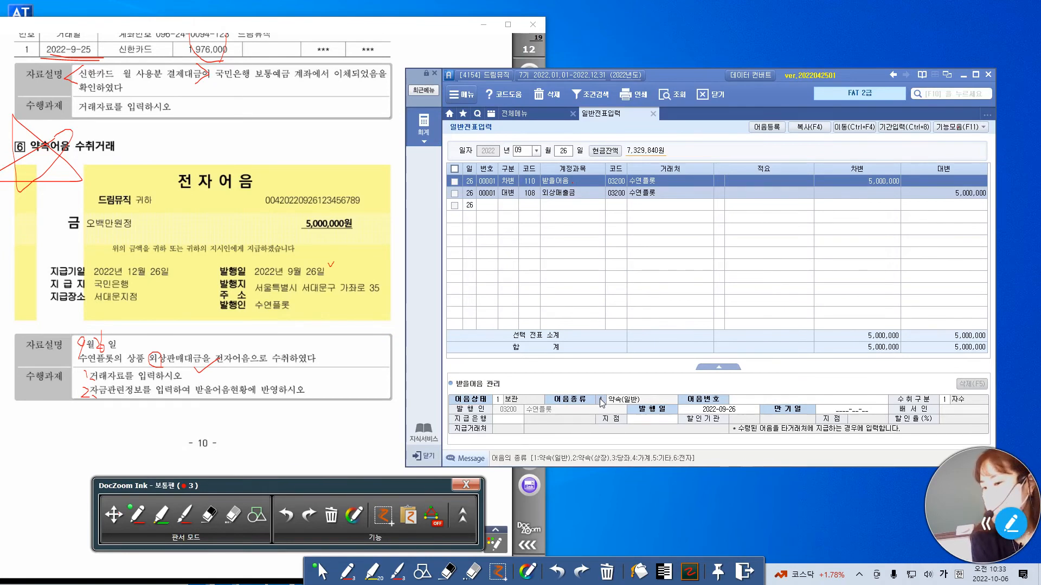
{"action": "type", "text": "6"}
{"action": "key", "text": "Return"}
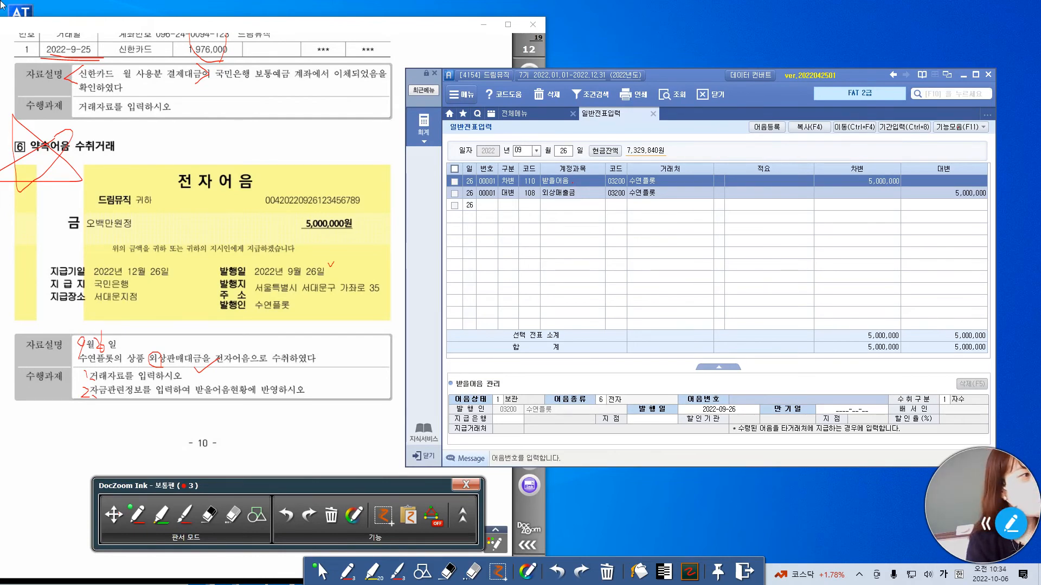
Mark off the digit groups of the 전자어음's number in the exam document and enter the full number as 어음번호.
{"action": "key", "text": "Hangul"}
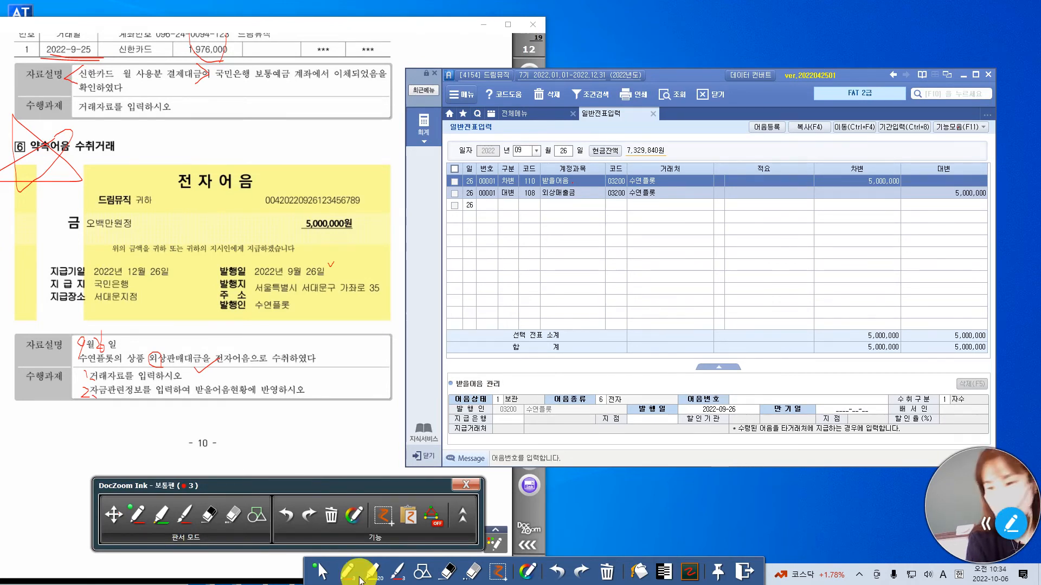
{"action": "left_click", "coordinate": [760, 402]}
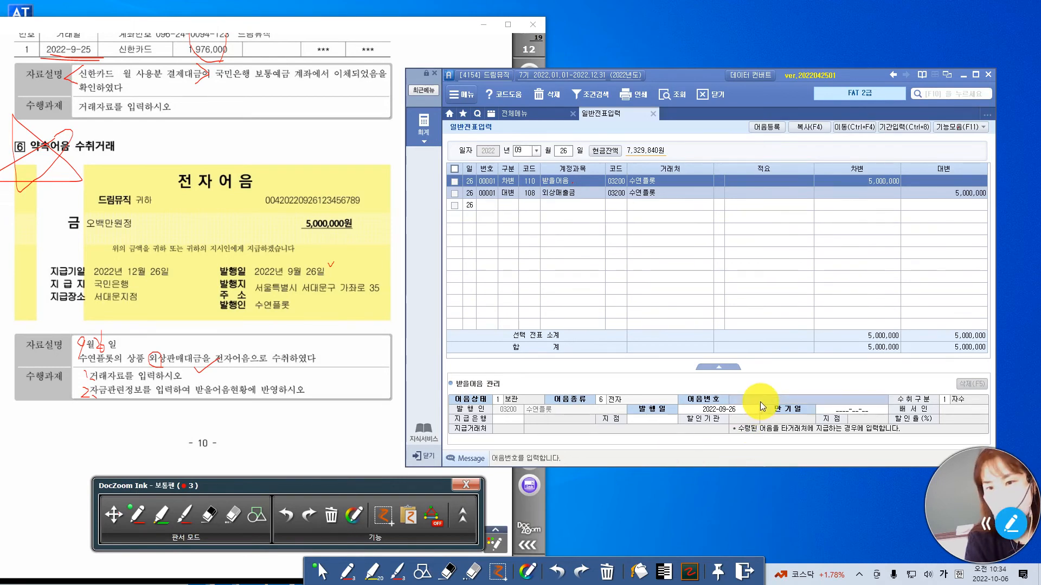
{"action": "left_click", "coordinate": [760, 402]}
{"action": "type", "text": "004"}
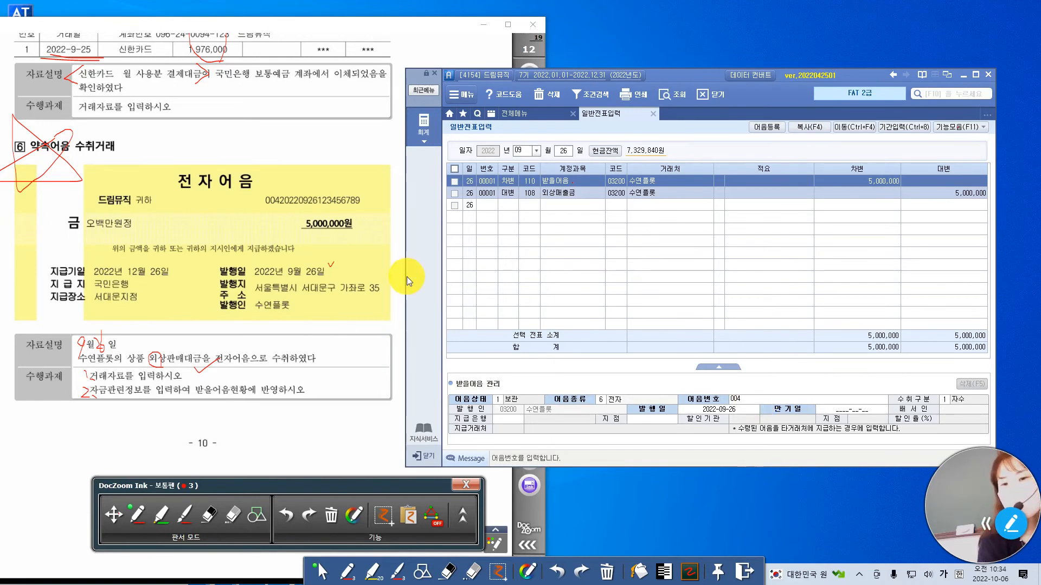
{"action": "left_click", "coordinate": [147, 522]}
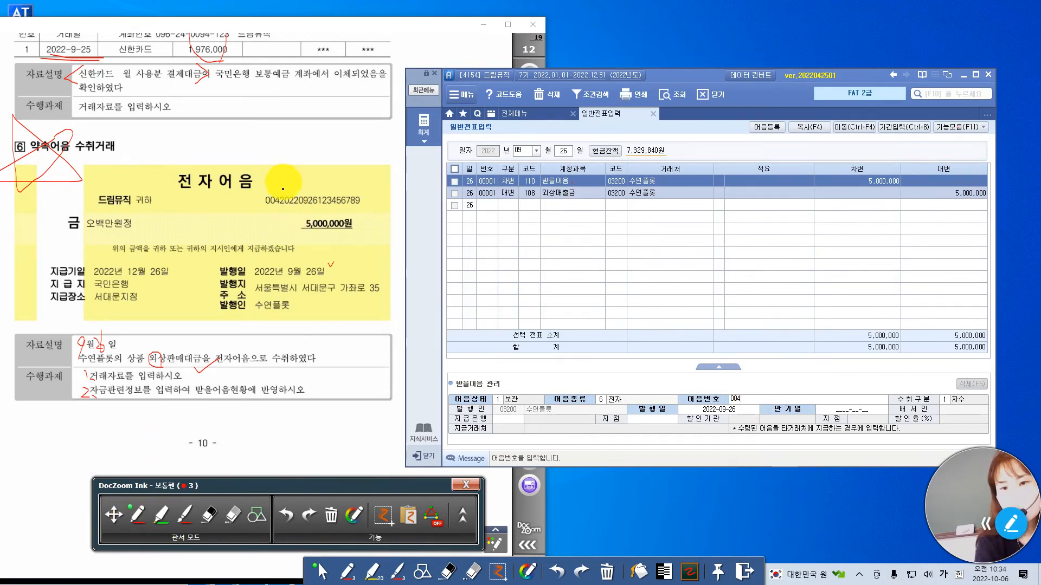
{"action": "mouse_move", "coordinate": [279, 189]}
{"action": "left_mouse_down"}
{"action": "mouse_move", "coordinate": [276, 208]}
{"action": "mouse_move", "coordinate": [316, 208]}
{"action": "left_mouse_up"}
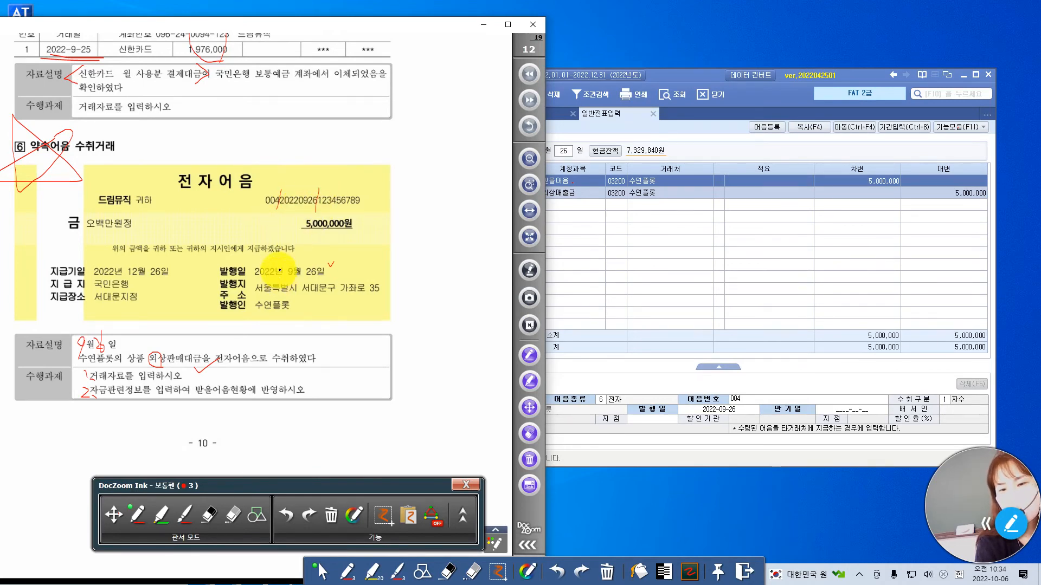
{"action": "left_click", "coordinate": [840, 400]}
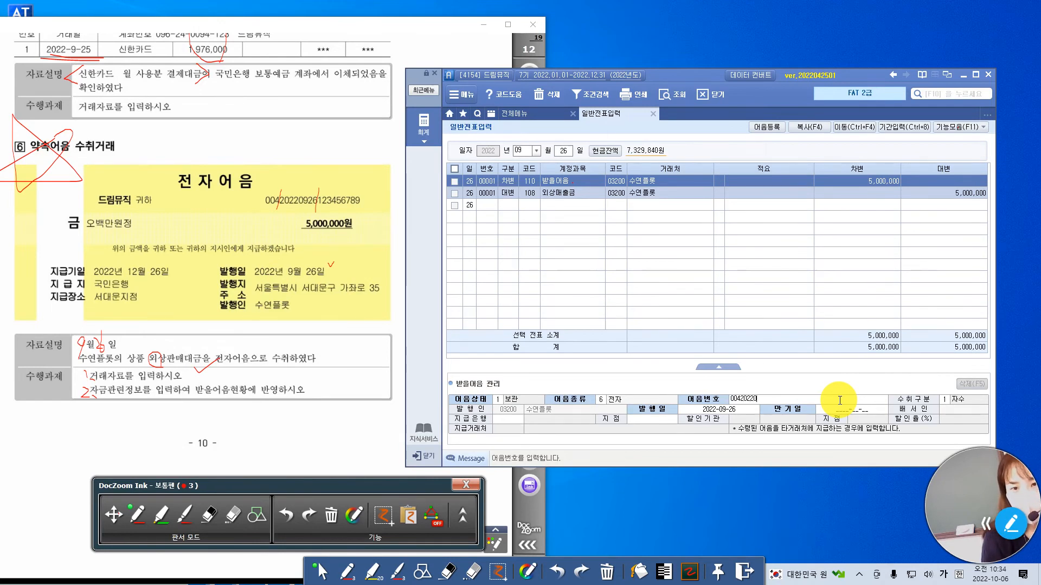
{"action": "type", "text": "00420220926123456789"}
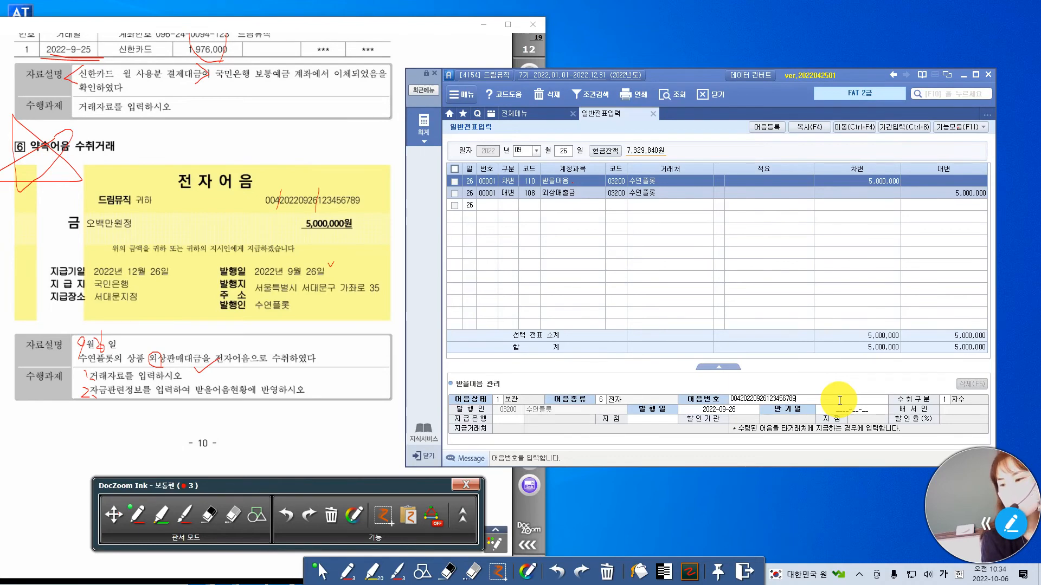
{"action": "key", "text": "Return"}
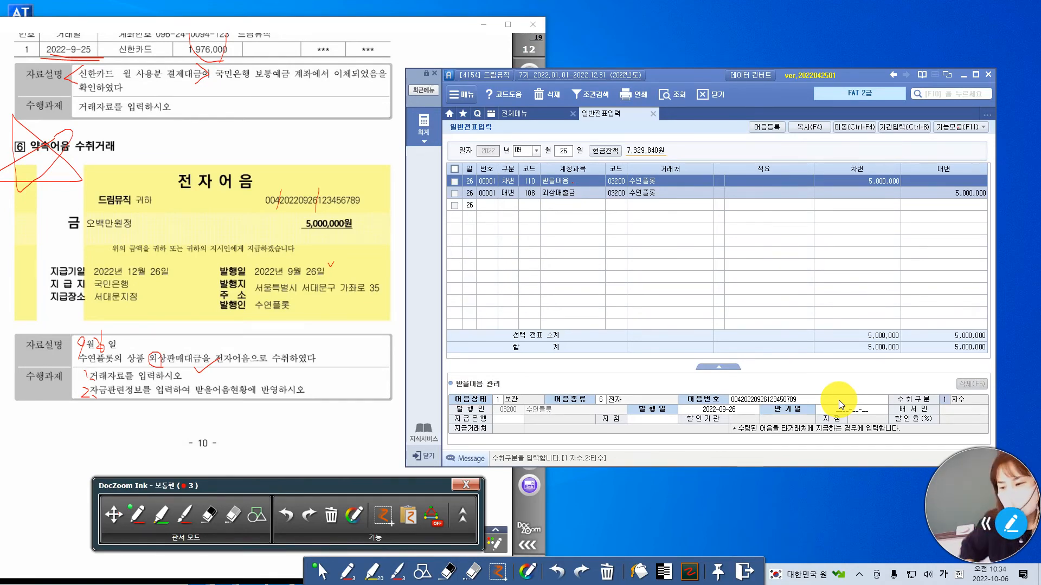
Keep 수취구분 자수 and 발행일 2022-09-26, and set the 만기일 to 2022-12-26.
{"action": "key", "text": "Return"}
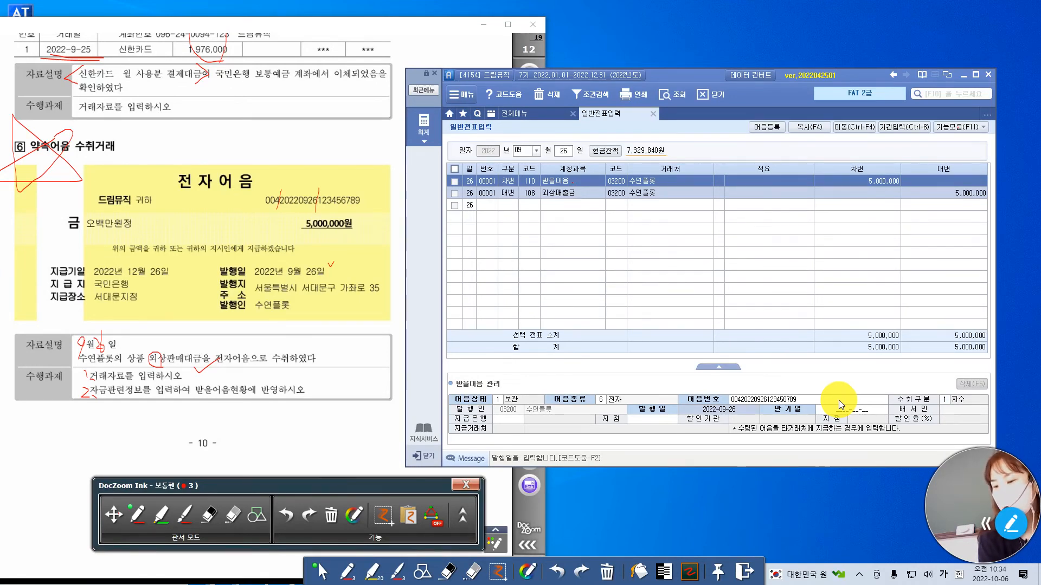
{"action": "key", "text": "Return"}
{"action": "type", "text": "20221226"}
{"action": "key", "text": "Return"}
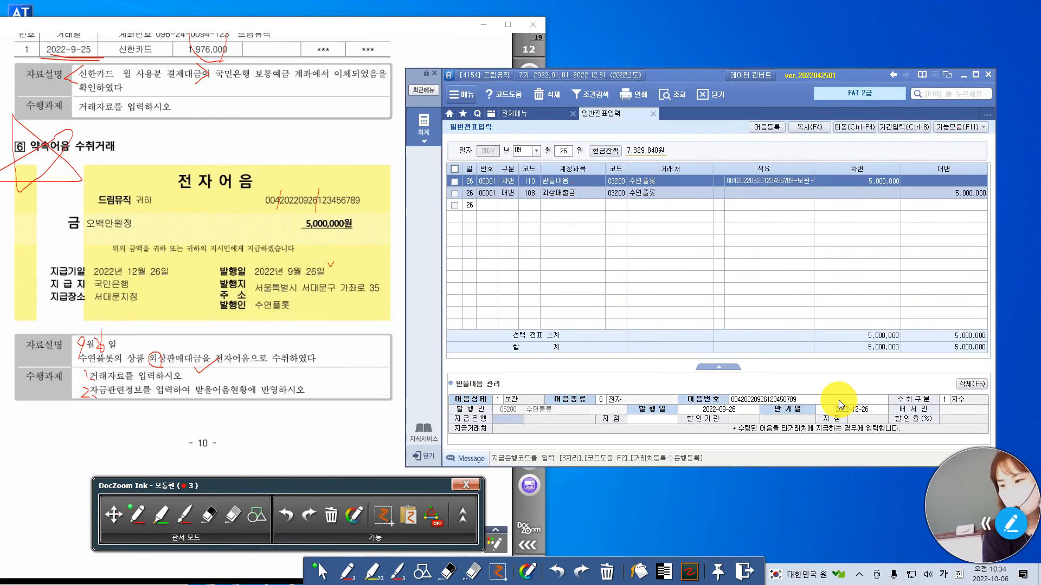
{"action": "key", "text": "Escape"}
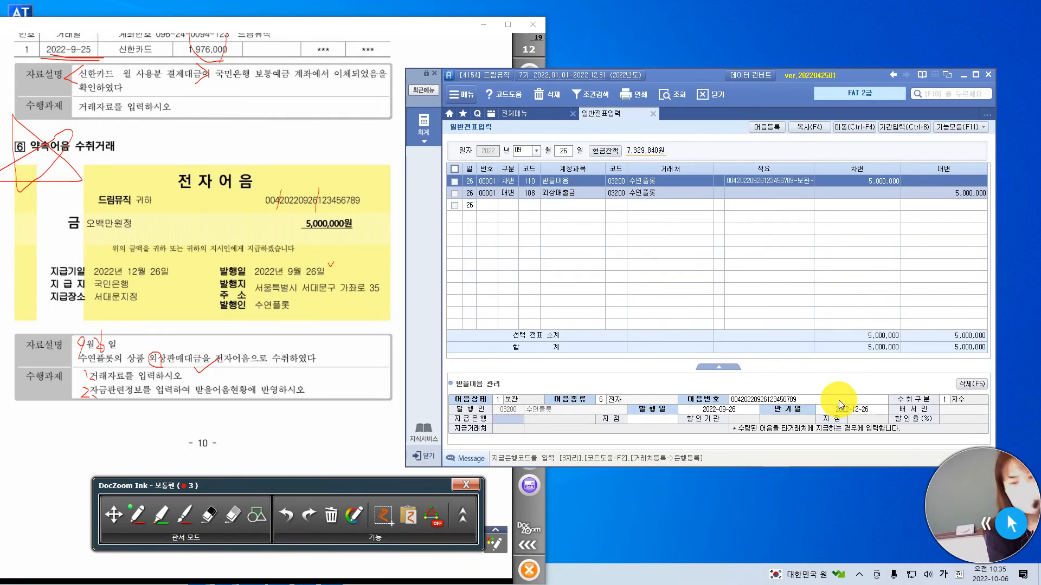
{"action": "type", "text": "ㄱㄱ"}
{"action": "key", "text": "BackSpace"}
{"action": "key", "text": "BackSpace"}
{"action": "type", "text": "국ㄱ"}
{"action": "key", "text": "BackSpace"}
{"action": "key", "text": "BackSpace"}
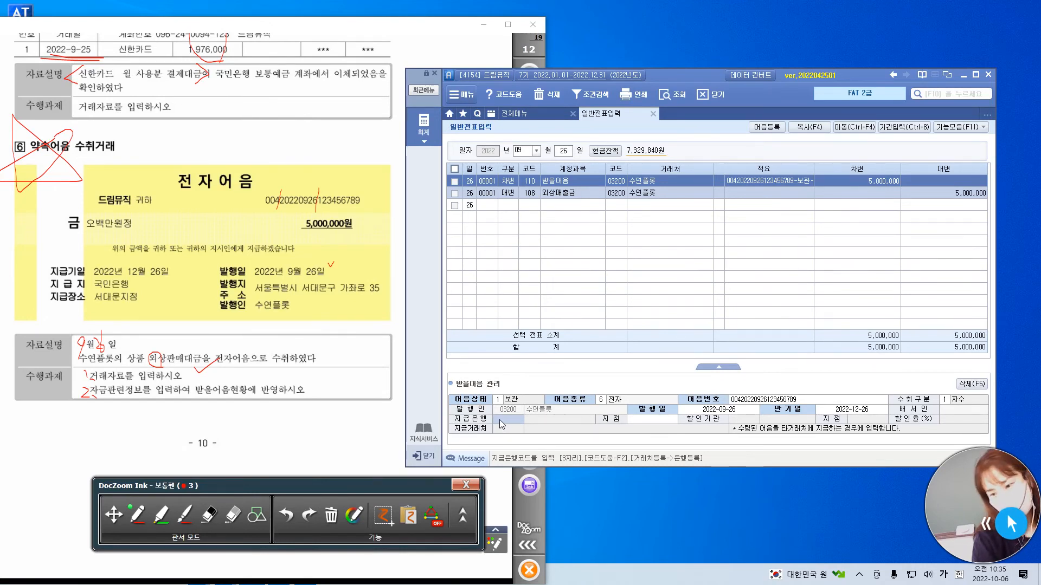
Set 지급은행 to 국민은행 (100) through the bank code lookup and enter 서대문지점 as its 지점.
{"action": "key", "text": "F2"}
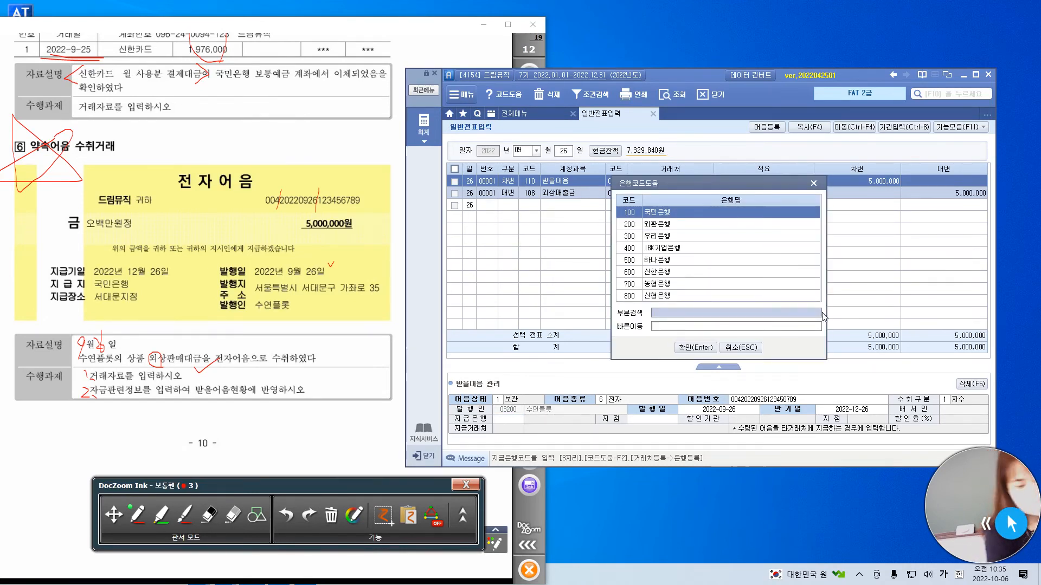
{"action": "left_click", "coordinate": [694, 349]}
{"action": "left_click", "coordinate": [652, 422]}
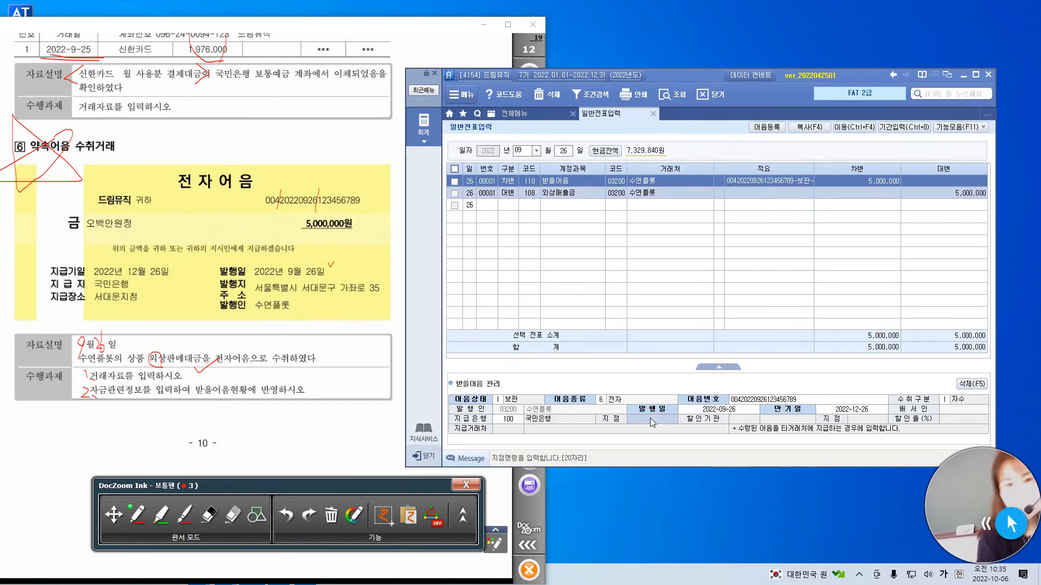
{"action": "type", "text": "서대문지점"}
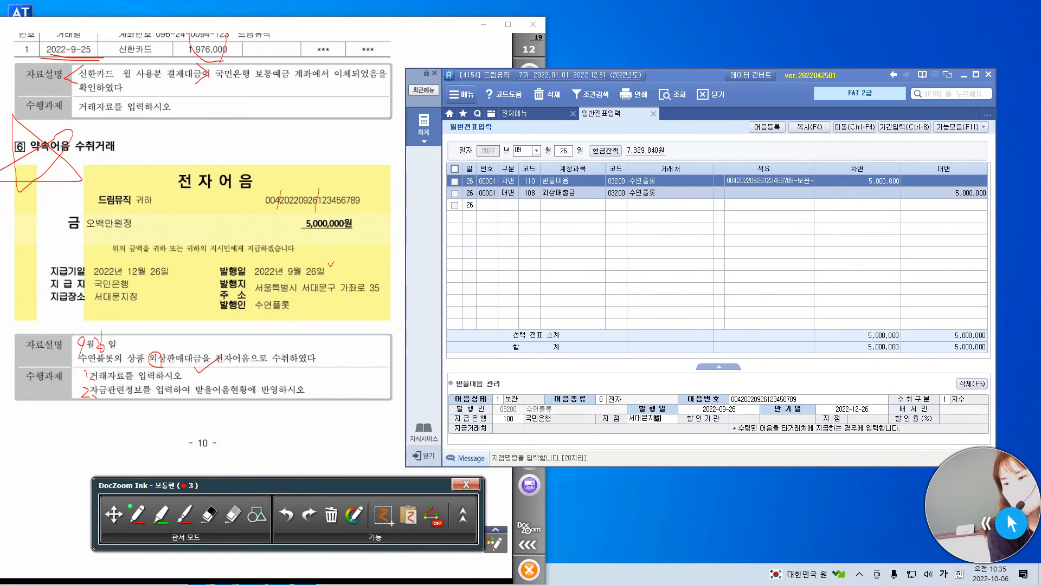
{"action": "key", "text": "Return"}
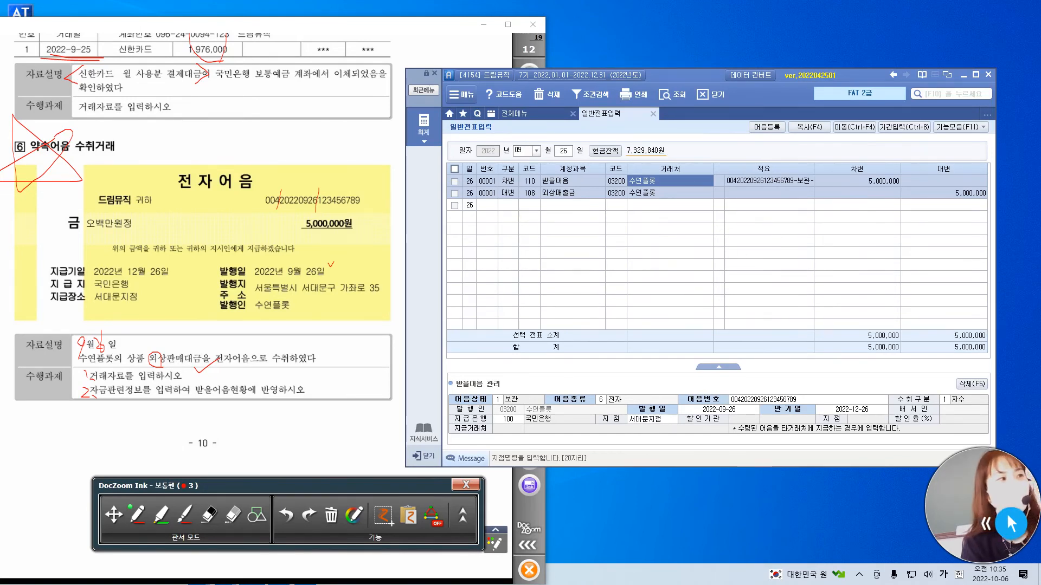
{"action": "left_click", "coordinate": [585, 186]}
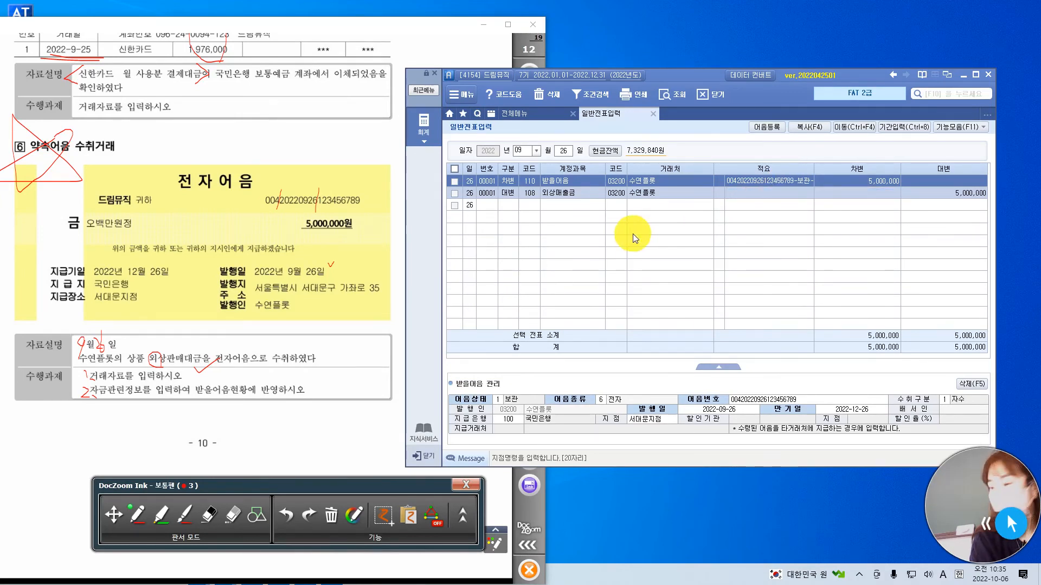
Show question 7 at page width, mark the 현금영수증's date, 공급금액 and the key 자료설명 phrases in pen, and return to 일반전표입력.
{"action": "left_click", "coordinate": [439, 23]}
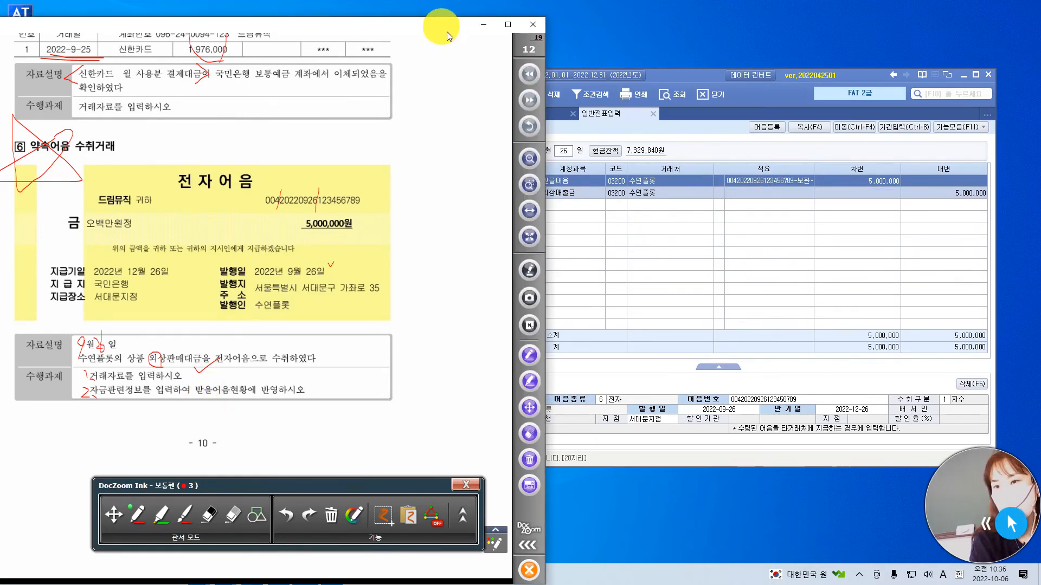
{"action": "left_click", "coordinate": [535, 101]}
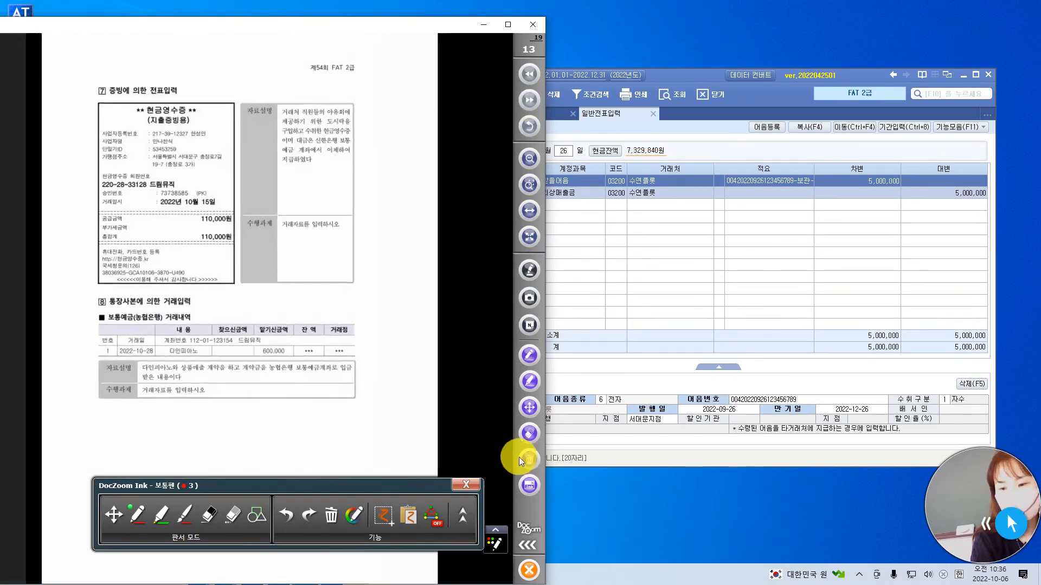
{"action": "left_click", "coordinate": [529, 211]}
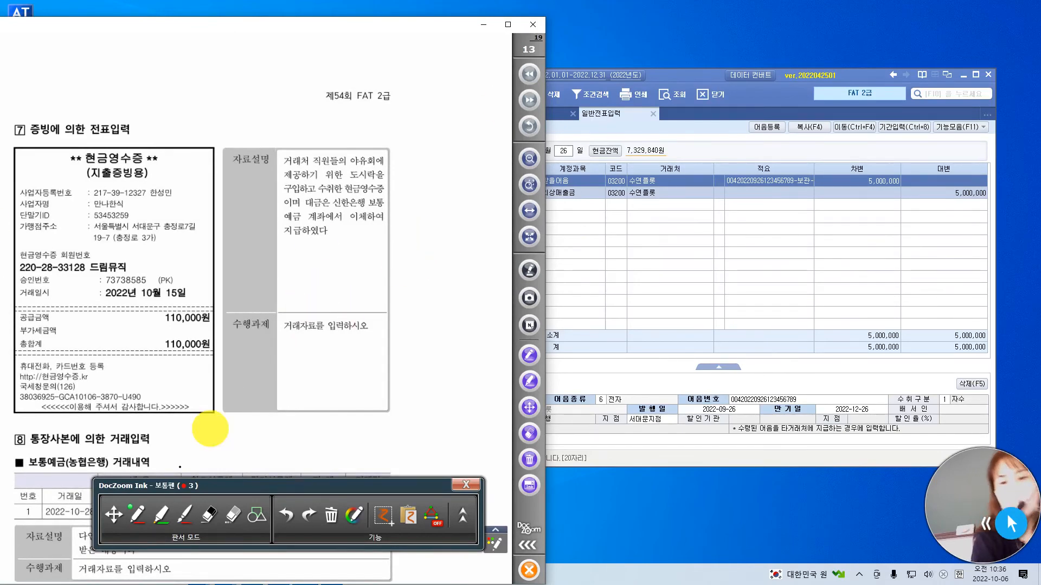
{"action": "left_click_drag", "start_coordinate": [379, 142], "coordinate": [404, 133]}
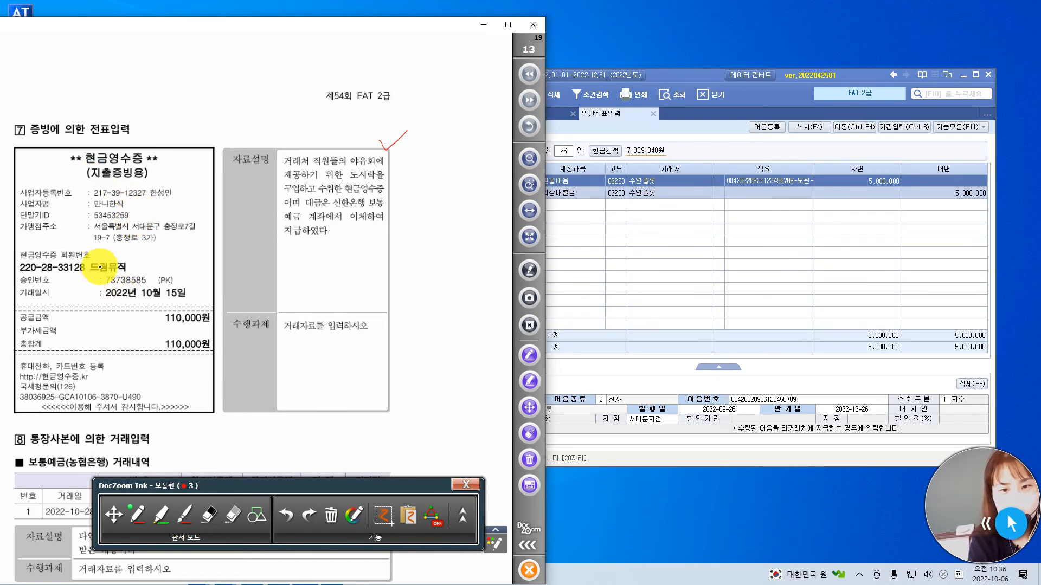
{"action": "left_click_drag", "start_coordinate": [193, 289], "coordinate": [216, 275]}
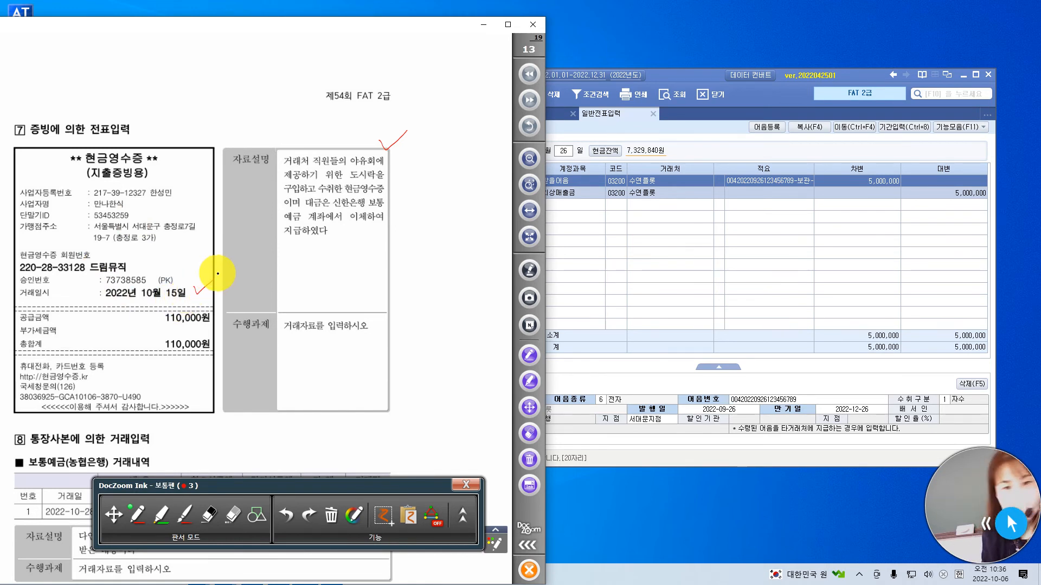
{"action": "left_click_drag", "start_coordinate": [213, 324], "coordinate": [227, 314]}
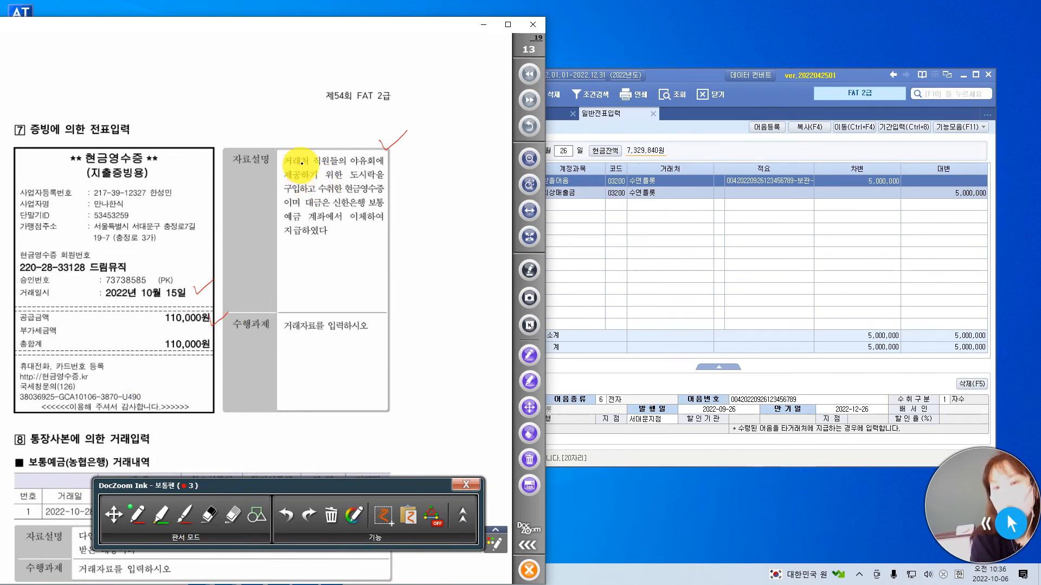
{"action": "mouse_move", "coordinate": [328, 155]}
{"action": "left_mouse_down"}
{"action": "mouse_move", "coordinate": [279, 162]}
{"action": "mouse_move", "coordinate": [329, 161]}
{"action": "left_mouse_up"}
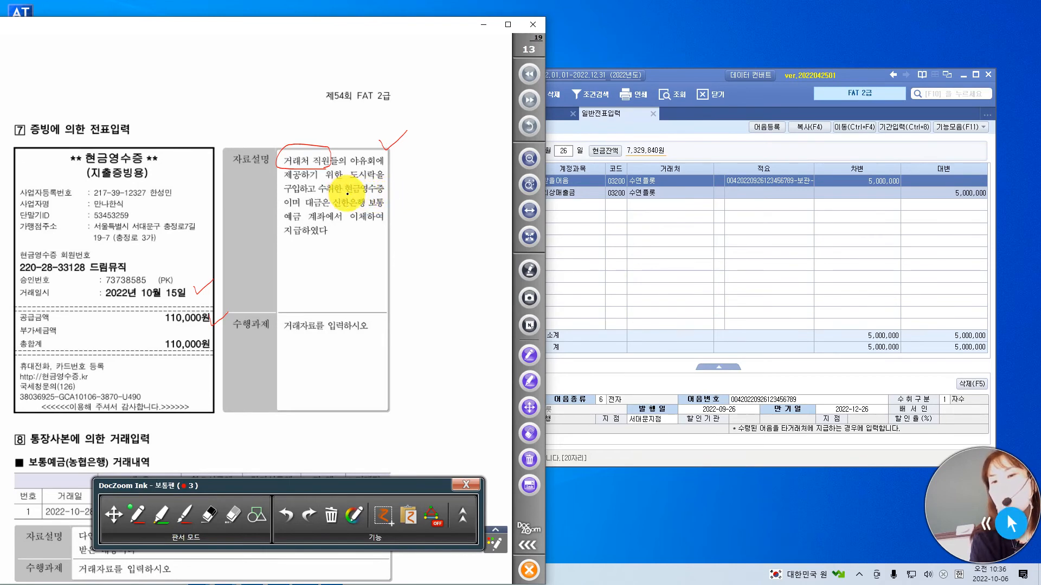
{"action": "mouse_move", "coordinate": [371, 194]}
{"action": "left_mouse_down"}
{"action": "mouse_move", "coordinate": [387, 195]}
{"action": "mouse_move", "coordinate": [352, 227]}
{"action": "mouse_move", "coordinate": [391, 233]}
{"action": "mouse_move", "coordinate": [355, 243]}
{"action": "mouse_move", "coordinate": [379, 195]}
{"action": "left_mouse_up"}
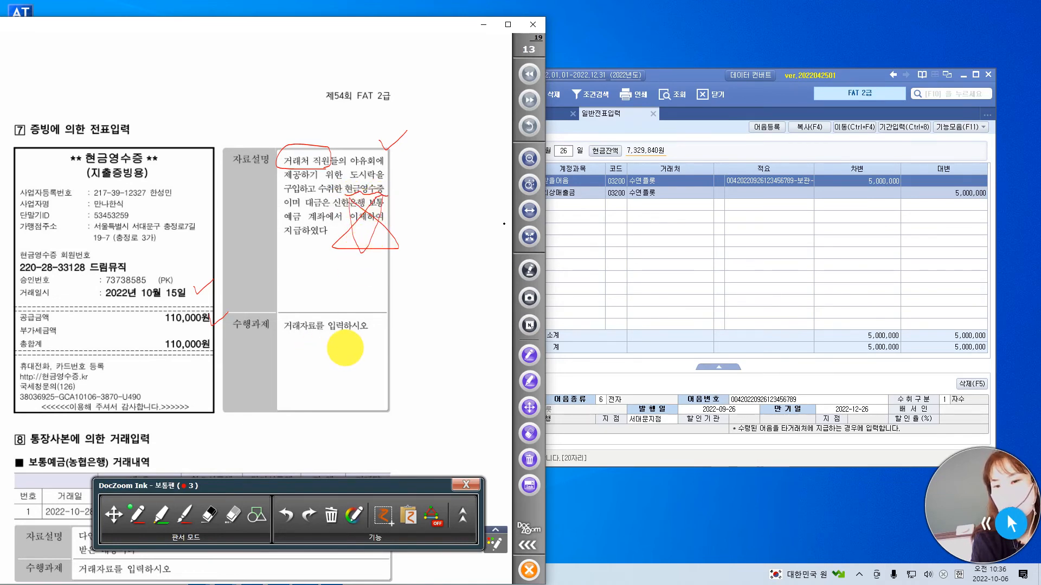
{"action": "left_click", "coordinate": [691, 75]}
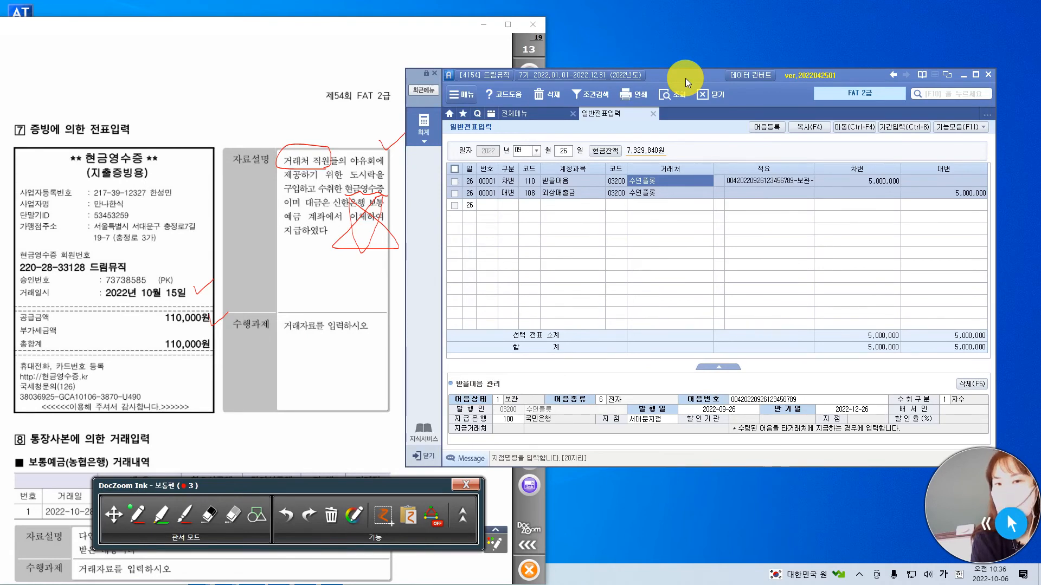
Check off the 현금영수증 title in pen and set the entry date in 일반전표입력 to 10월 15일.
{"action": "left_click_drag", "start_coordinate": [173, 131], "coordinate": [221, 95]}
{"action": "left_click", "coordinate": [673, 78]}
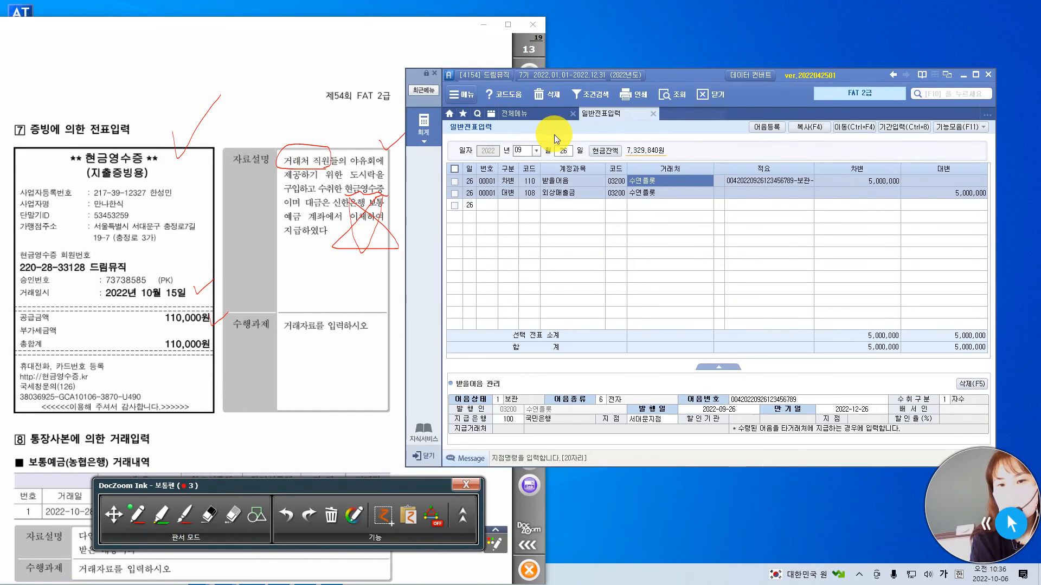
{"action": "left_click", "coordinate": [521, 150]}
{"action": "type", "text": "10"}
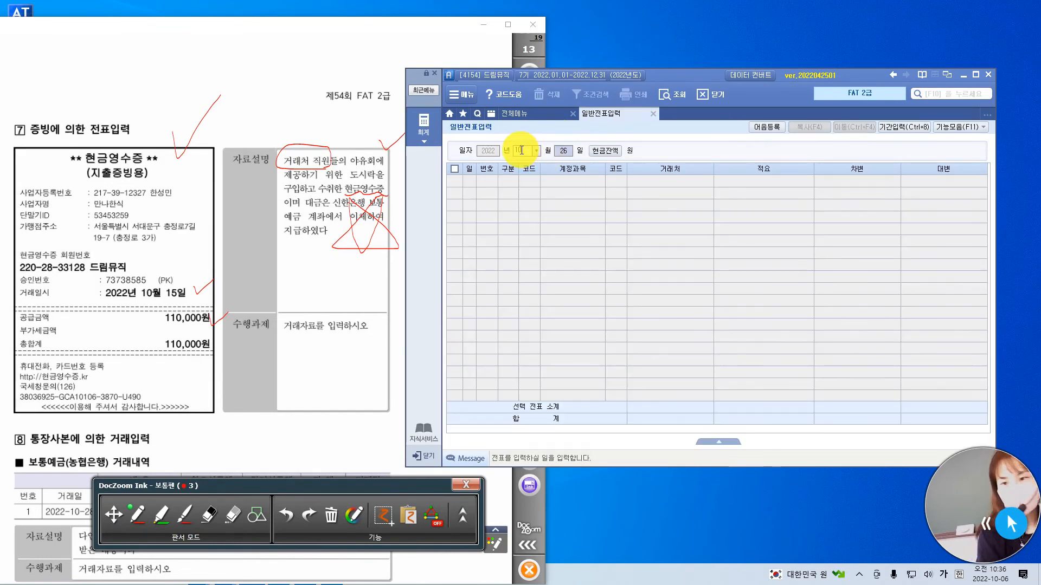
{"action": "type", "text": "15"}
{"action": "key", "text": "Return"}
Start a 대변 line for 10월 15일 with account 103 보통예금.
{"action": "type", "text": "1"}
{"action": "key", "text": "Return"}
{"action": "type", "text": "08"}
{"action": "left_click", "coordinate": [511, 180]}
{"action": "type", "text": "4"}
{"action": "key", "text": "Return"}
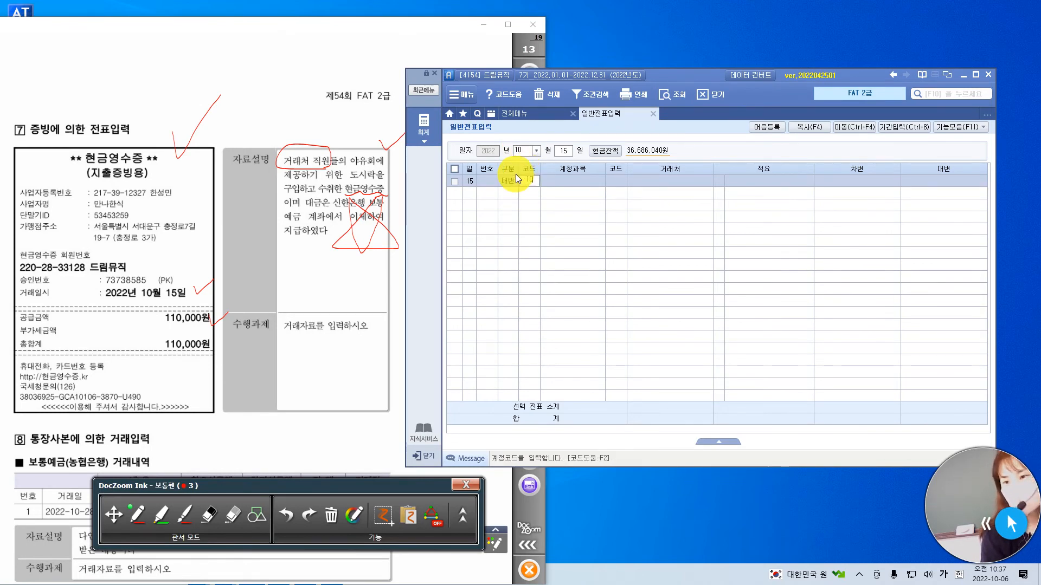
{"action": "type", "text": "103"}
{"action": "key", "text": "Return"}
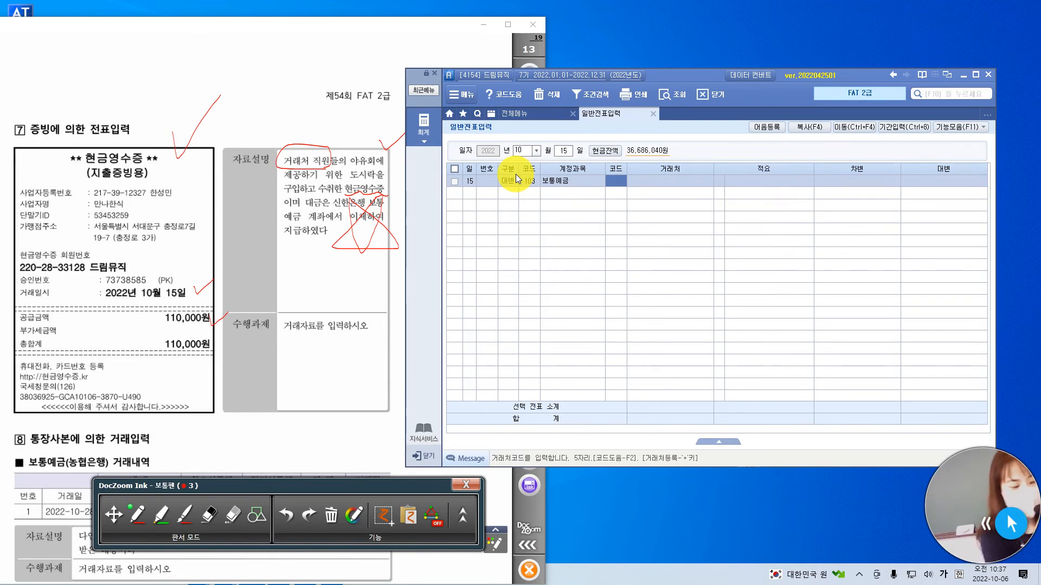
Set the 보통예금 line's 거래처 to 신한은행(보통) and enter 110,000 as its 대변 amount.
{"action": "type", "text": "신한"}
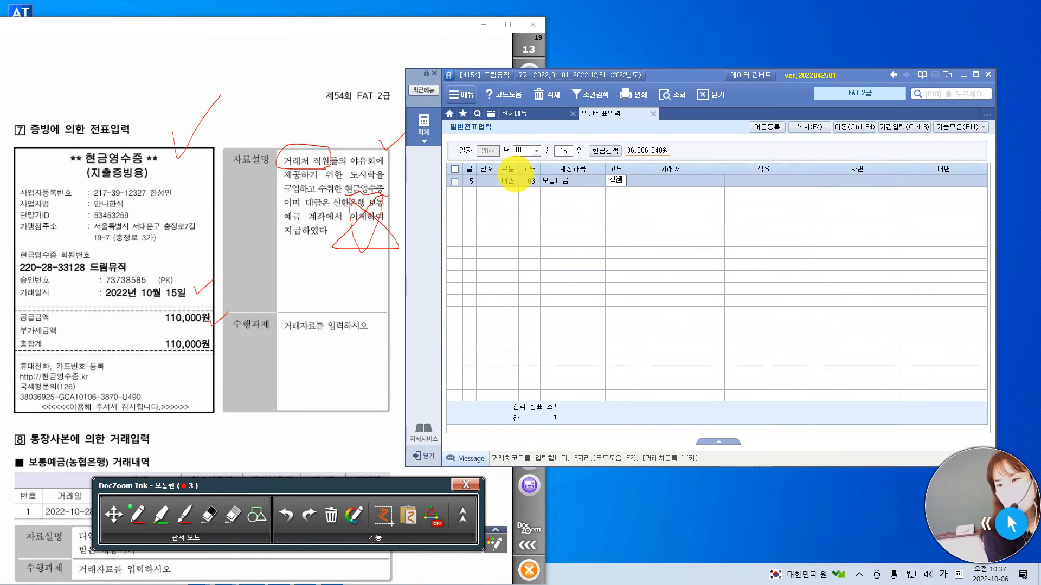
{"action": "key", "text": "Return"}
{"action": "key", "text": "Return"}
{"action": "key", "text": "Return"}
{"action": "type", "text": "1100000"}
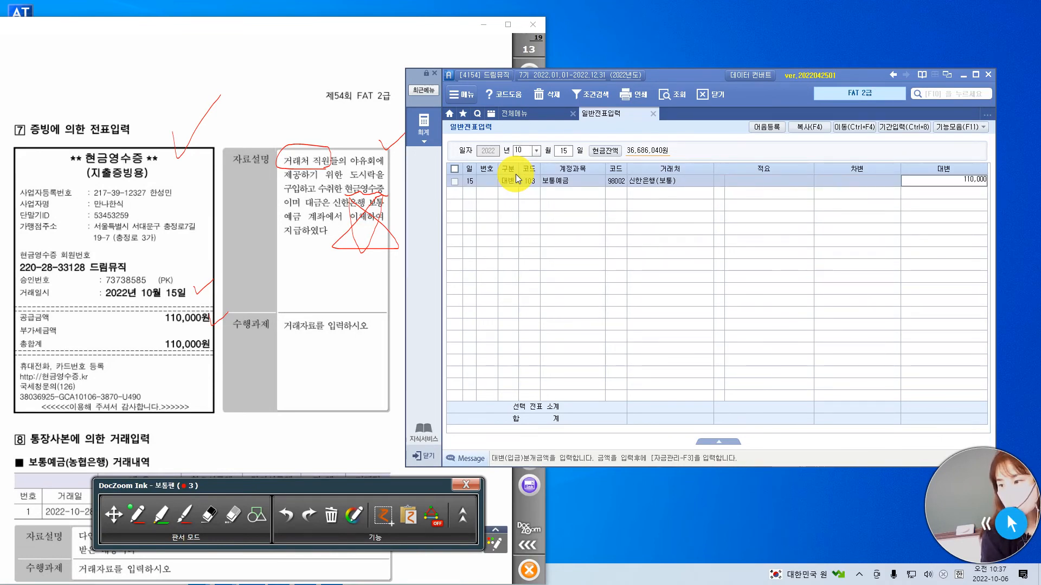
{"action": "key", "text": "Return"}
Add a 차변 line and find account 813 접대비 by searching its name.
{"action": "key", "text": "Return"}
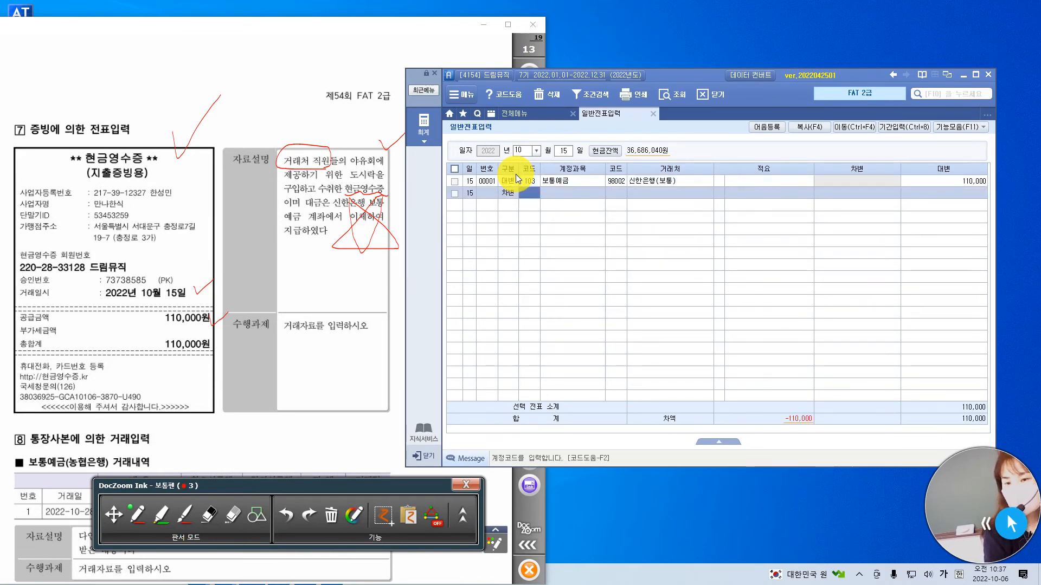
{"action": "type", "text": "ㅈ"}
{"action": "type", "text": "대"}
{"action": "key", "text": "Return"}
{"action": "key", "text": "Return"}
{"action": "key", "text": "Left"}
{"action": "key", "text": "Left"}
Leave 거래처 and 적요 empty on the 접대비 line and enter 110,000 as its 차변 amount.
{"action": "key", "text": "Return"}
{"action": "key", "text": "Return"}
{"action": "key", "text": "Return"}
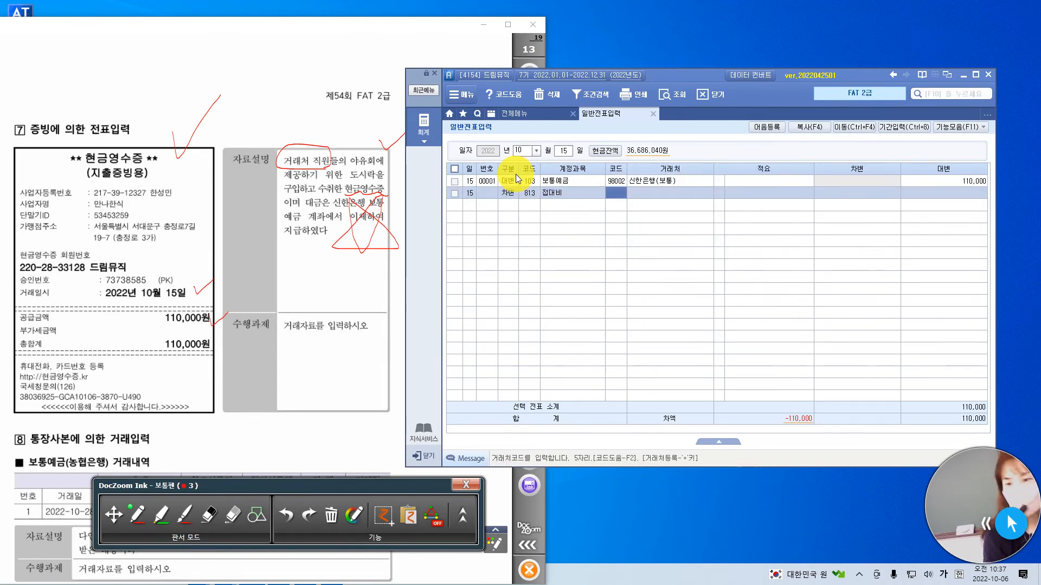
{"action": "key", "text": "Return"}
{"action": "key", "text": "Return"}
{"action": "key", "text": "Return"}
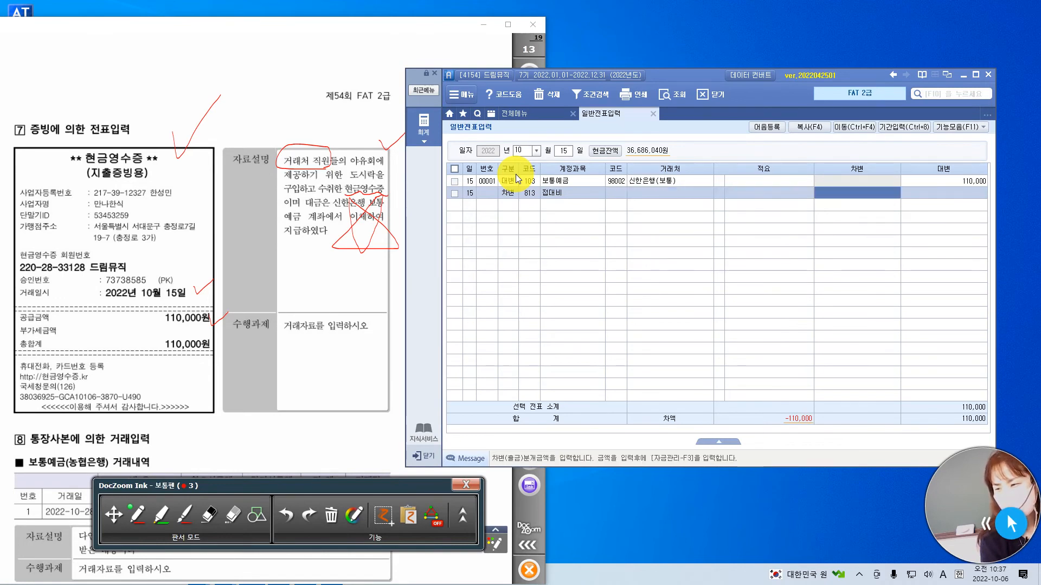
{"action": "type", "text": "110,000"}
{"action": "key", "text": "Return"}
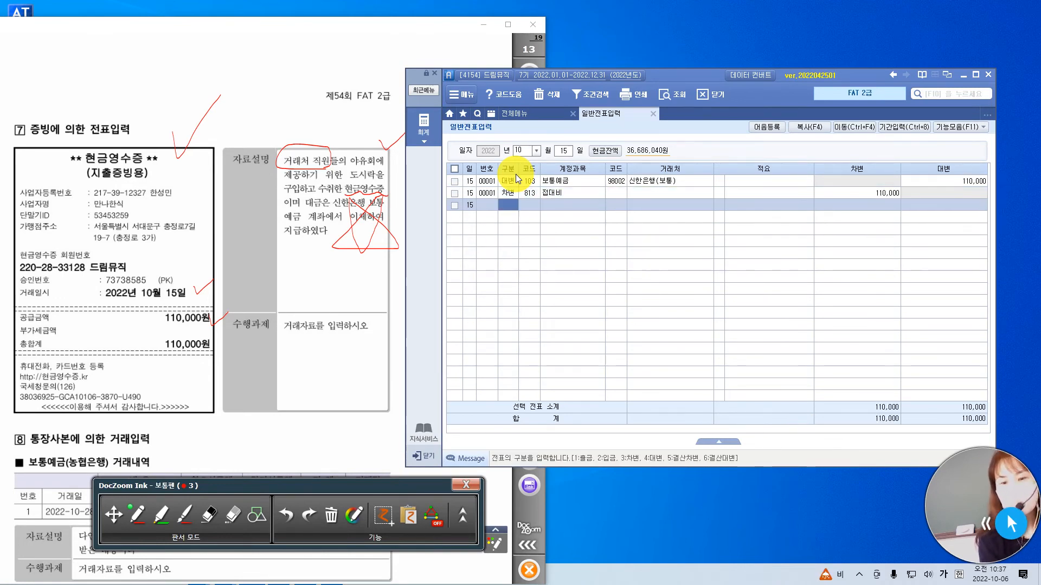
Mark question 8's 보통예금 and 농협은행 heading, the 맡기신금액 of 600,000 and the 거래일 in pen.
{"action": "left_click", "coordinate": [114, 515]}
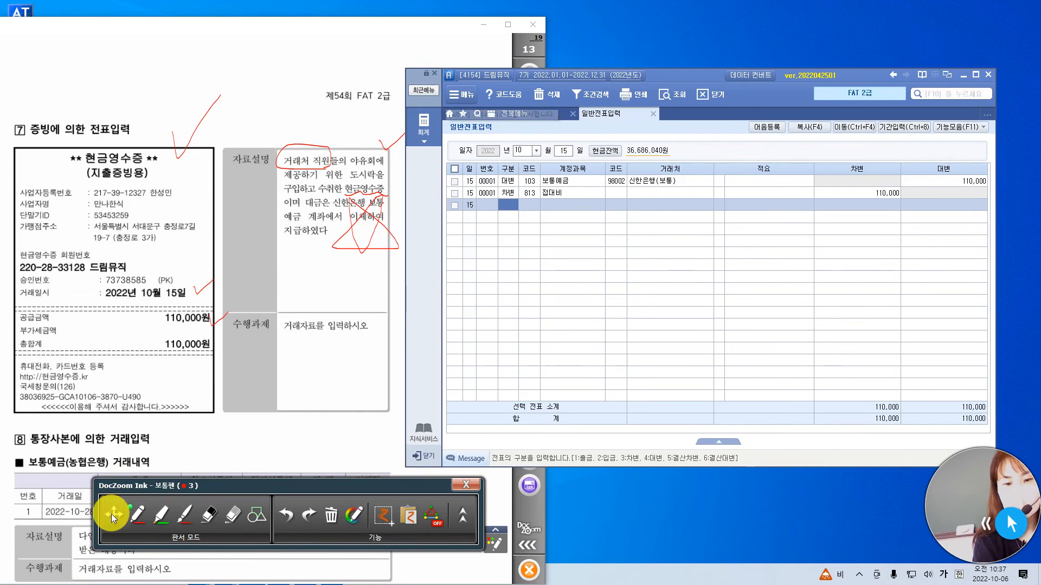
{"action": "left_click_drag", "start_coordinate": [236, 430], "coordinate": [276, 275]}
{"action": "scroll", "coordinate": [283, 285], "scroll_direction": "down", "scroll_amount": 3}
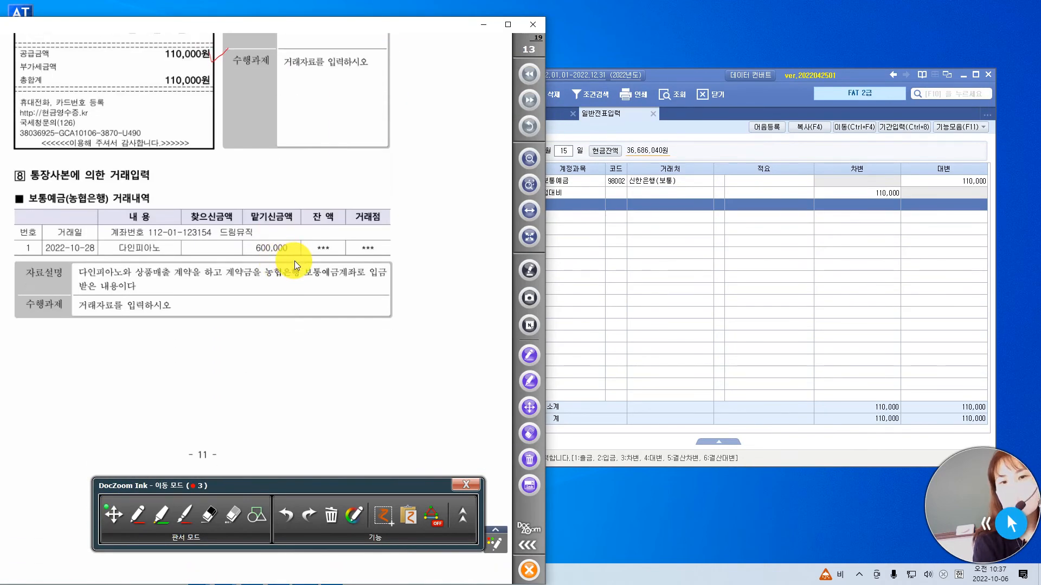
{"action": "left_click", "coordinate": [698, 297]}
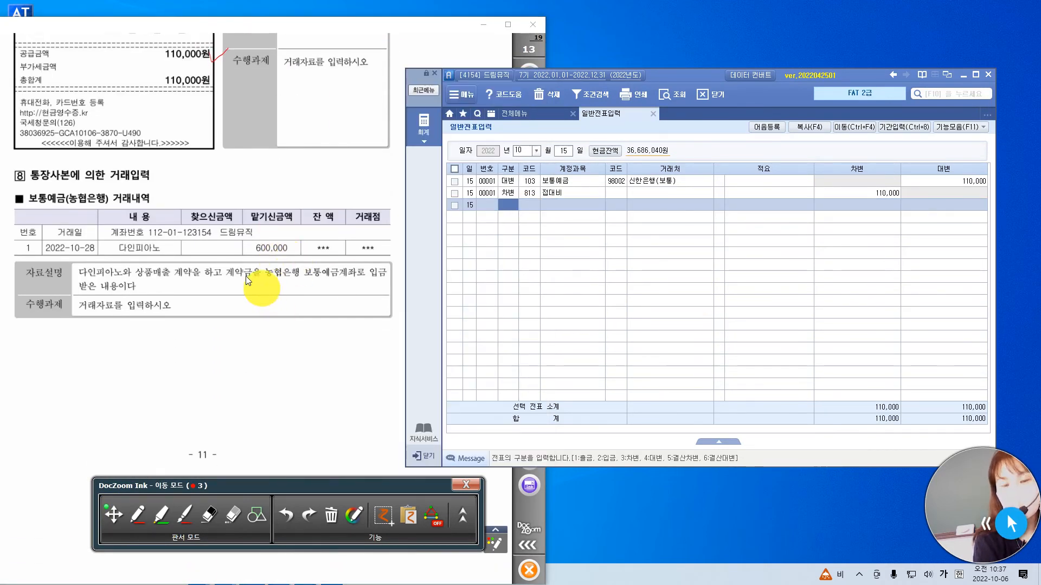
{"action": "left_click", "coordinate": [138, 515]}
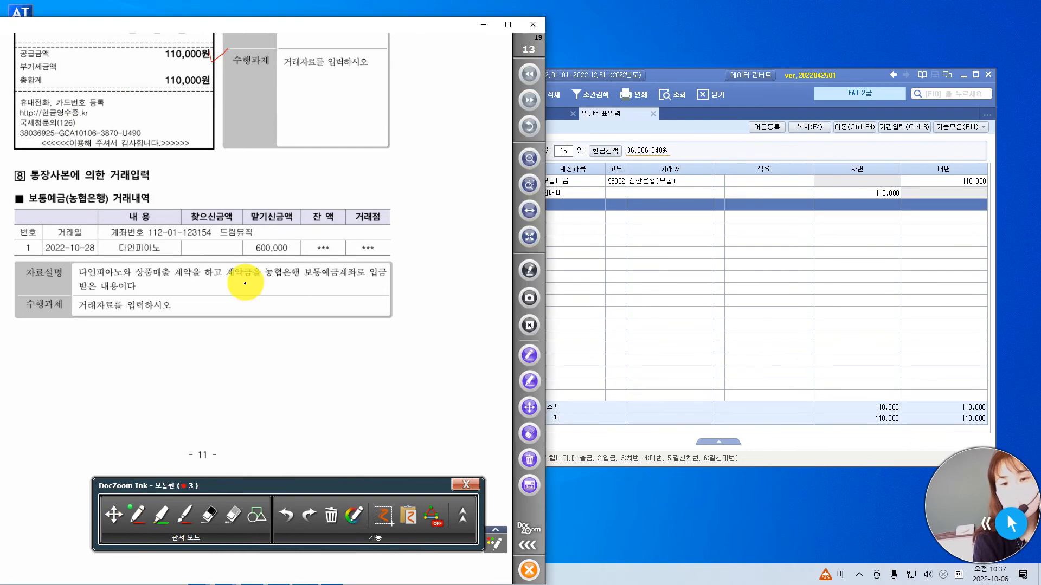
{"action": "left_click_drag", "start_coordinate": [43, 194], "coordinate": [130, 166]}
{"action": "mouse_move", "coordinate": [295, 271]}
{"action": "left_mouse_down"}
{"action": "mouse_move", "coordinate": [262, 251]}
{"action": "mouse_move", "coordinate": [275, 204]}
{"action": "mouse_move", "coordinate": [297, 269]}
{"action": "left_mouse_up"}
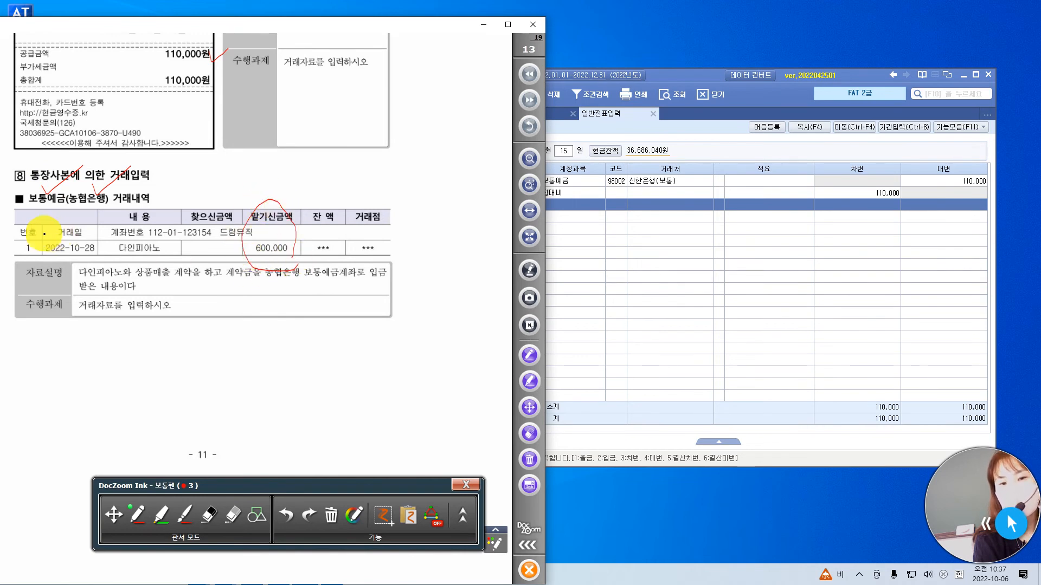
{"action": "left_click_drag", "start_coordinate": [84, 234], "coordinate": [103, 221]}
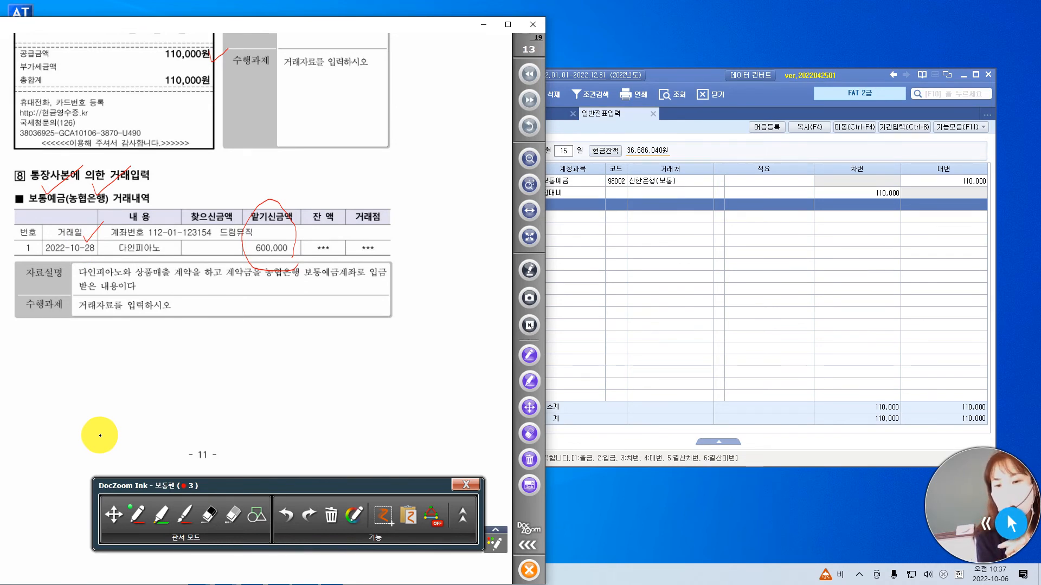
Set the entry date to 10월 28일 and start a 차변 line with account 103 보통예금.
{"action": "left_click", "coordinate": [683, 79]}
{"action": "left_click", "coordinate": [564, 151]}
{"action": "type", "text": "28"}
{"action": "key", "text": "Return"}
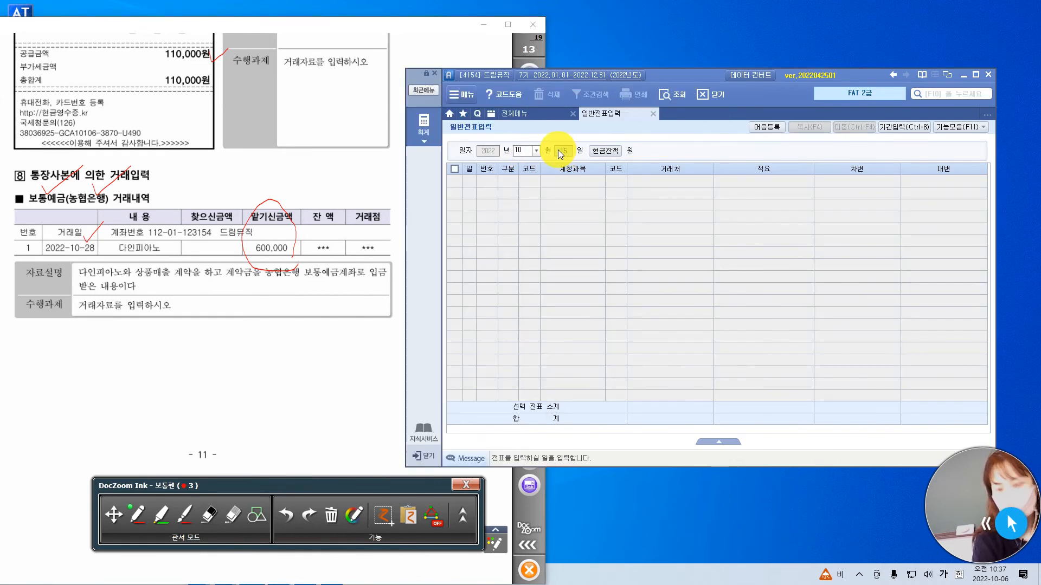
{"action": "type", "text": "3"}
{"action": "key", "text": "Return"}
{"action": "type", "text": "103"}
{"action": "key", "text": "Return"}
Set the 보통예금 line's 거래처 to 농협은행(보통) and enter 600,000 as its 차변 amount.
{"action": "type", "text": "ㄴ"}
{"action": "type", "text": "농협"}
{"action": "key", "text": "Return"}
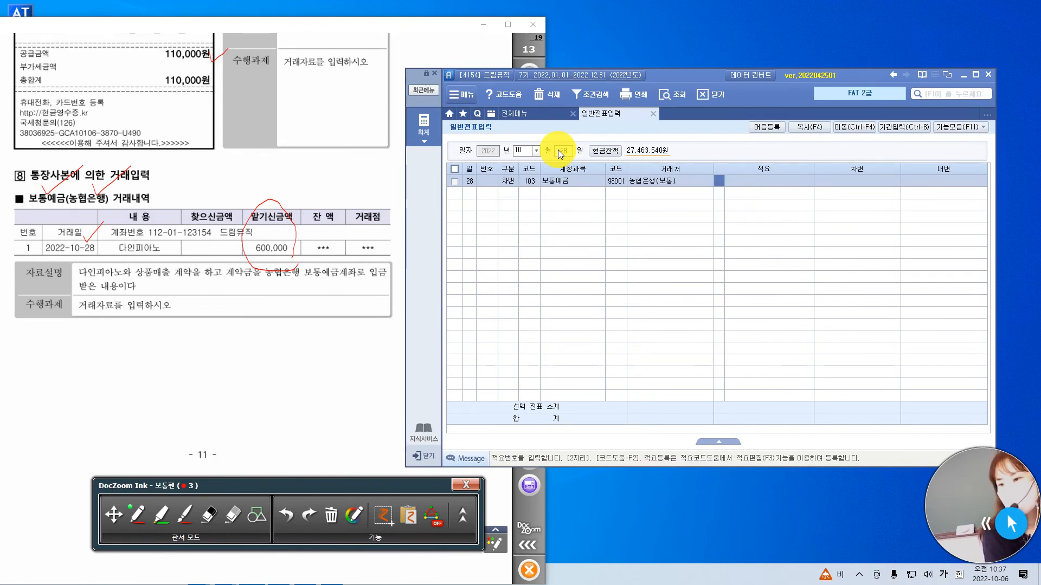
{"action": "key", "text": "Return"}
{"action": "type", "text": "600,000"}
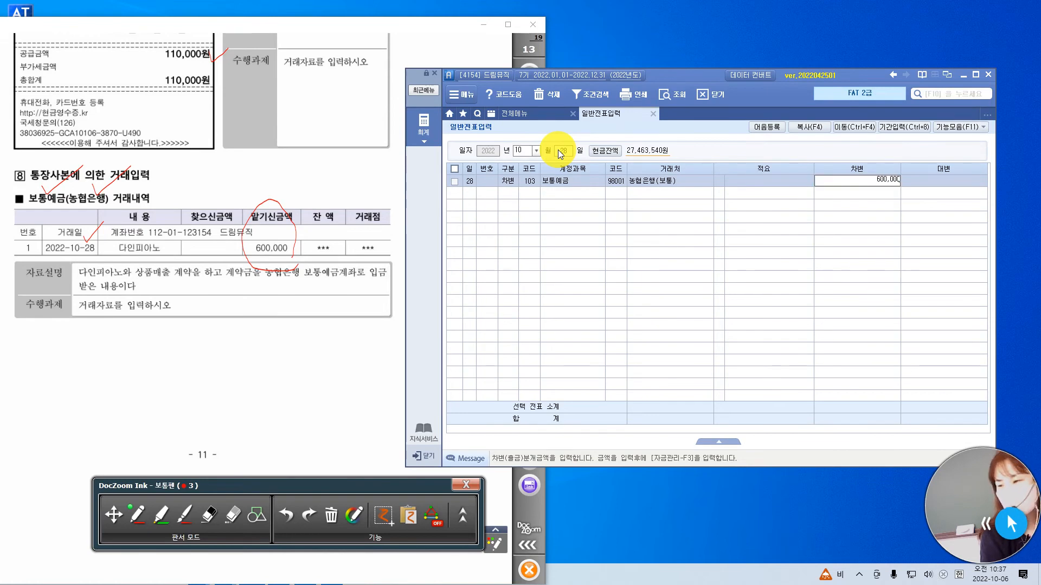
{"action": "key", "text": "Return"}
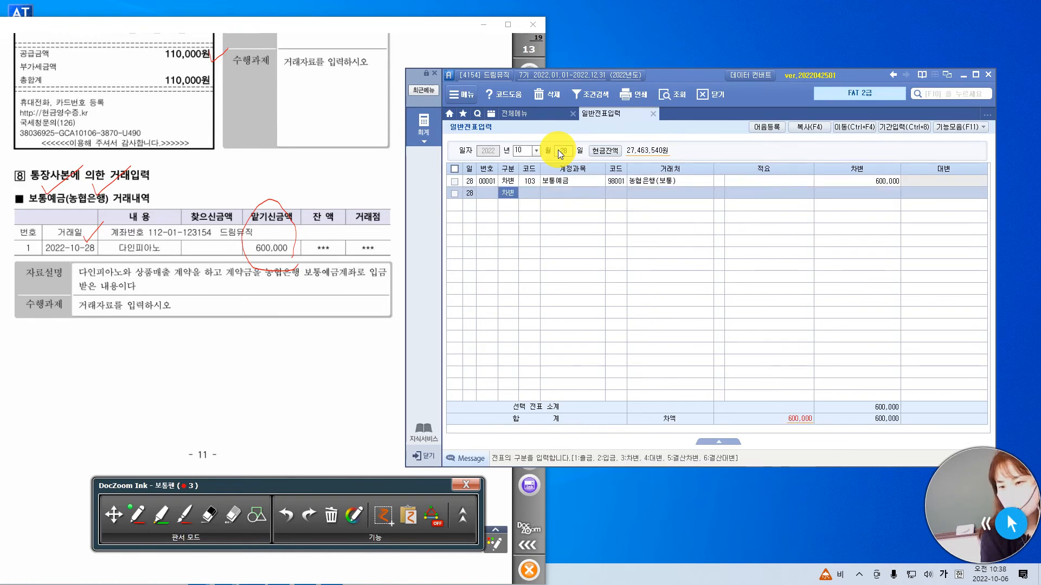
Add a 대변 line with account 259 선수금, 거래처 다인피아노 and the amount 600,000.
{"action": "key", "text": "4"}
{"action": "key", "text": "Return"}
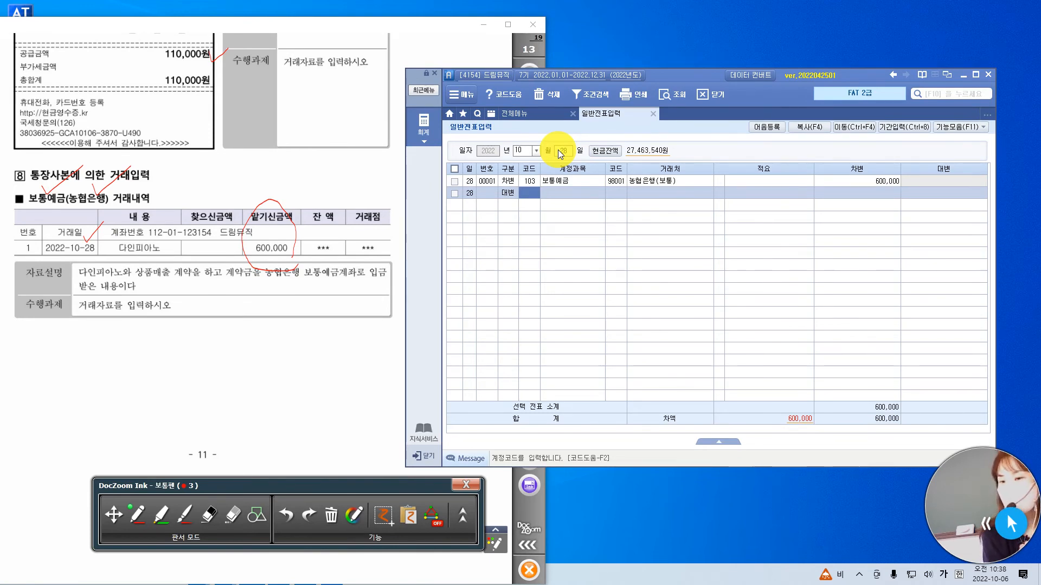
{"action": "type", "text": "ㅂ"}
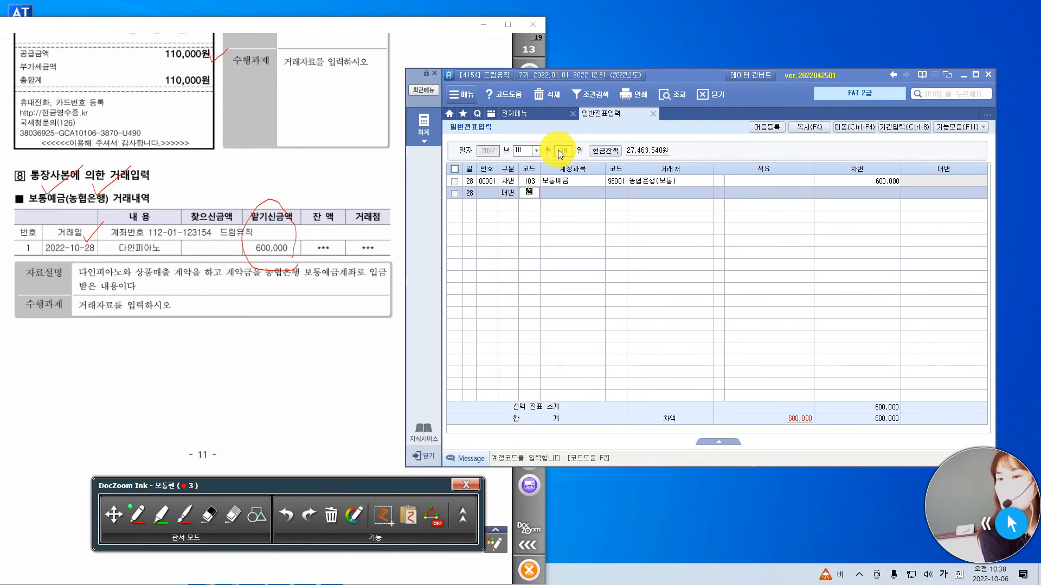
{"action": "key", "text": "Return"}
{"action": "key", "text": "Return"}
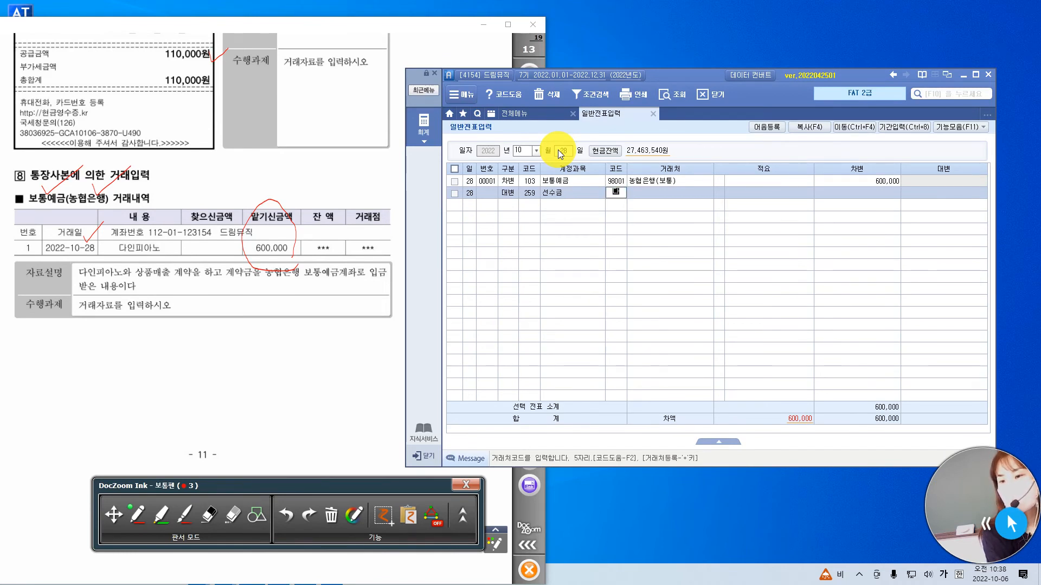
{"action": "type", "text": "다인"}
{"action": "key", "text": "Return"}
{"action": "key", "text": "Return"}
{"action": "key", "text": "Return"}
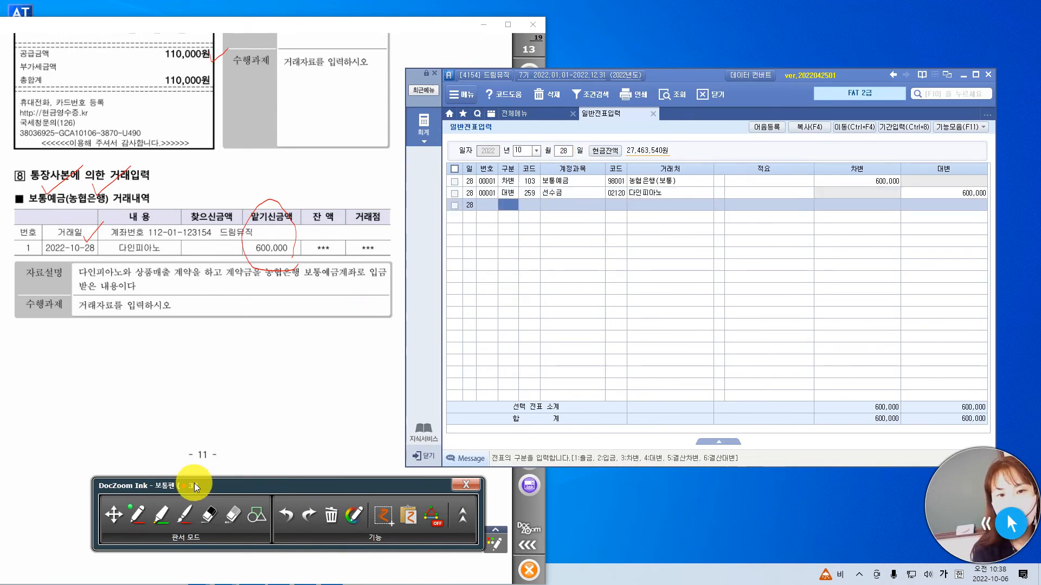
Show the 전표수정 task on exam page 14 at page width and circle the 거래일자 in pen.
{"action": "left_click", "coordinate": [446, 27]}
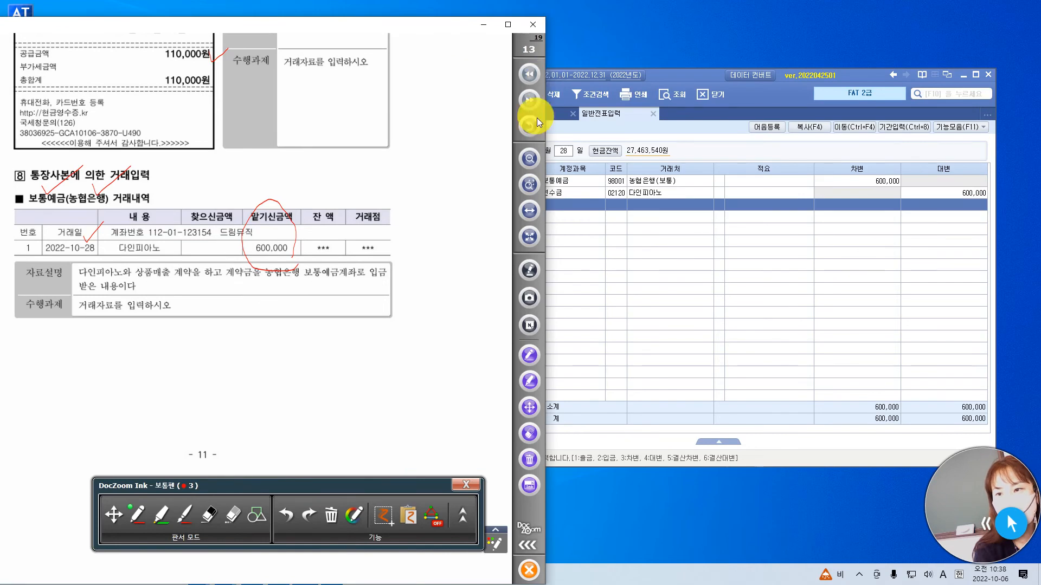
{"action": "left_click", "coordinate": [529, 102]}
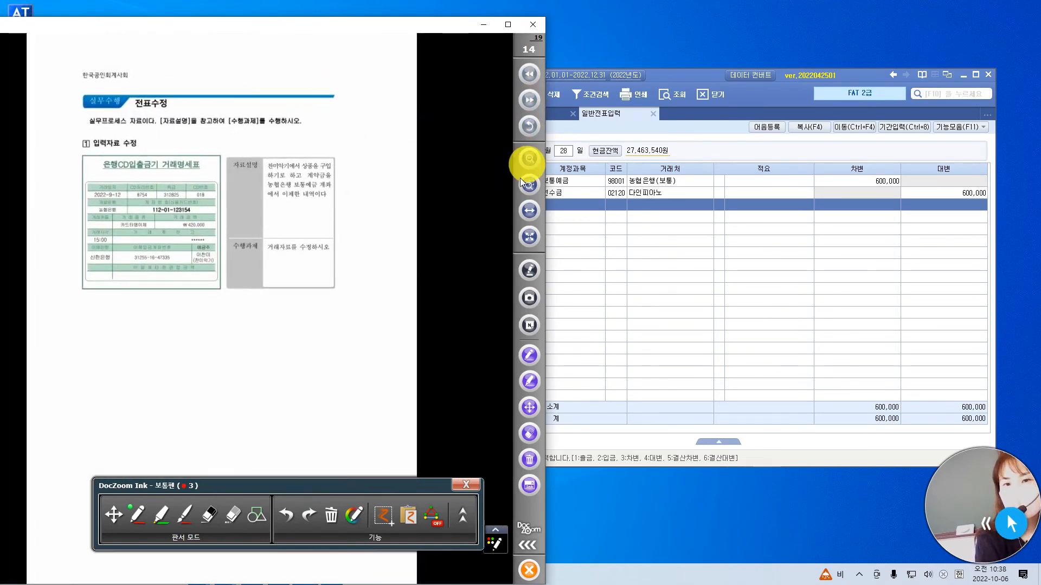
{"action": "left_click", "coordinate": [530, 210]}
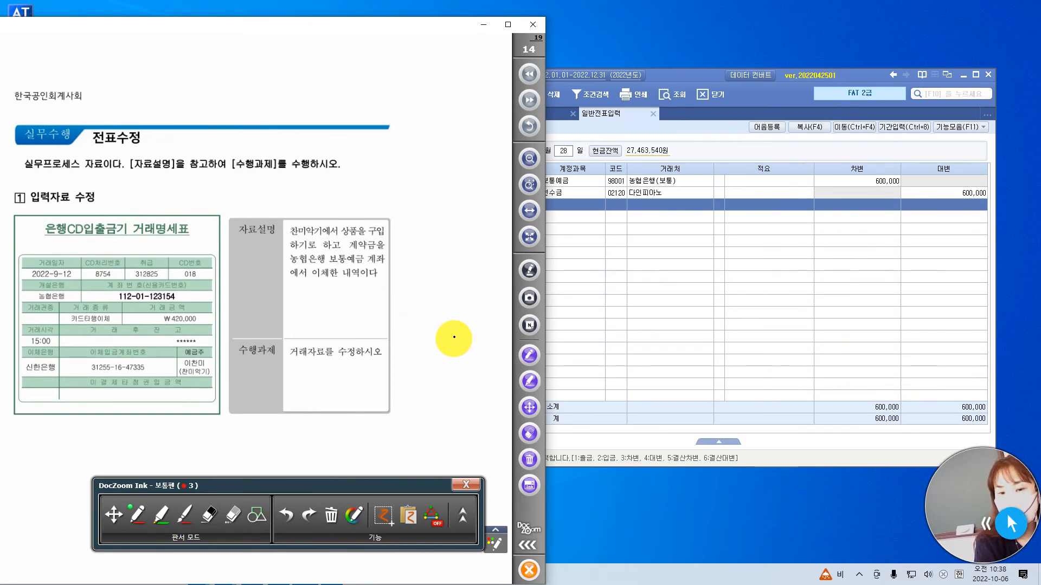
{"action": "mouse_move", "coordinate": [75, 282]}
{"action": "left_mouse_down"}
{"action": "mouse_move", "coordinate": [24, 272]}
{"action": "mouse_move", "coordinate": [76, 282]}
{"action": "left_mouse_up"}
Open the existing 9월 12일 entries in 일반전표입력 and select the 구분 of the 보통예금 line.
{"action": "left_click", "coordinate": [681, 78]}
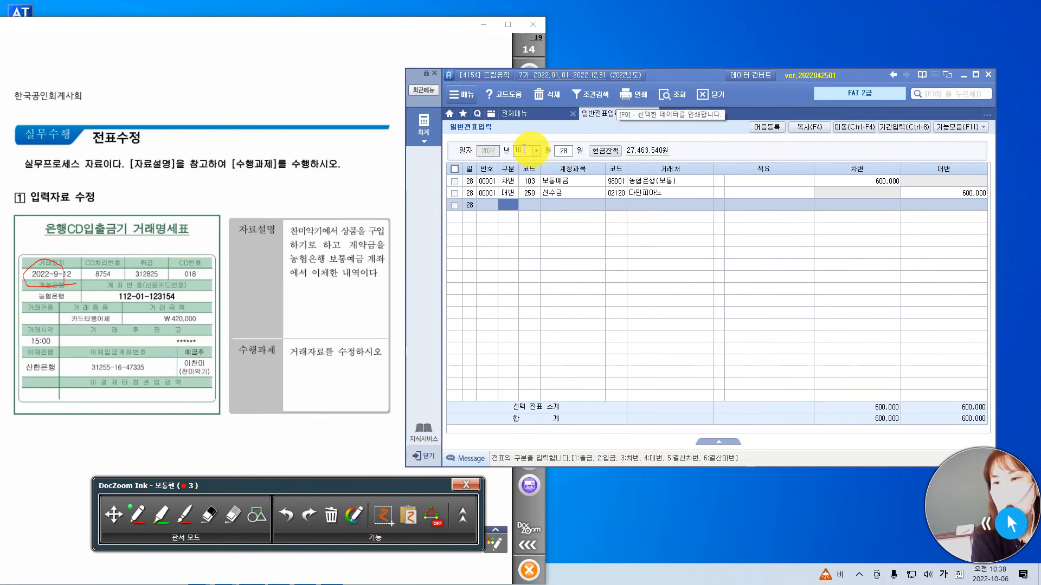
{"action": "left_click", "coordinate": [523, 153]}
{"action": "type", "text": "09"}
{"action": "type", "text": "12"}
{"action": "key", "text": "Return"}
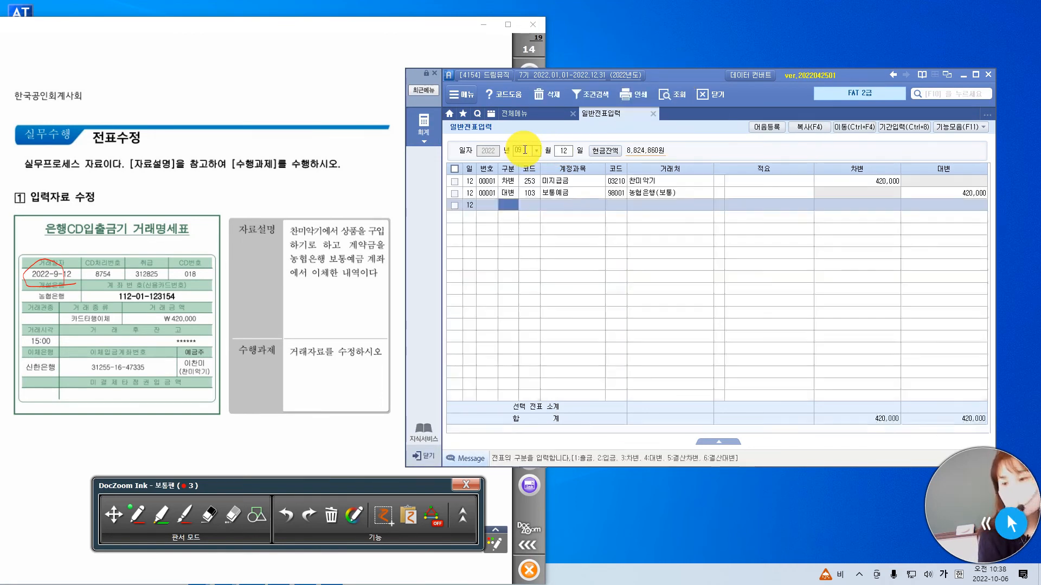
{"action": "left_click", "coordinate": [510, 192]}
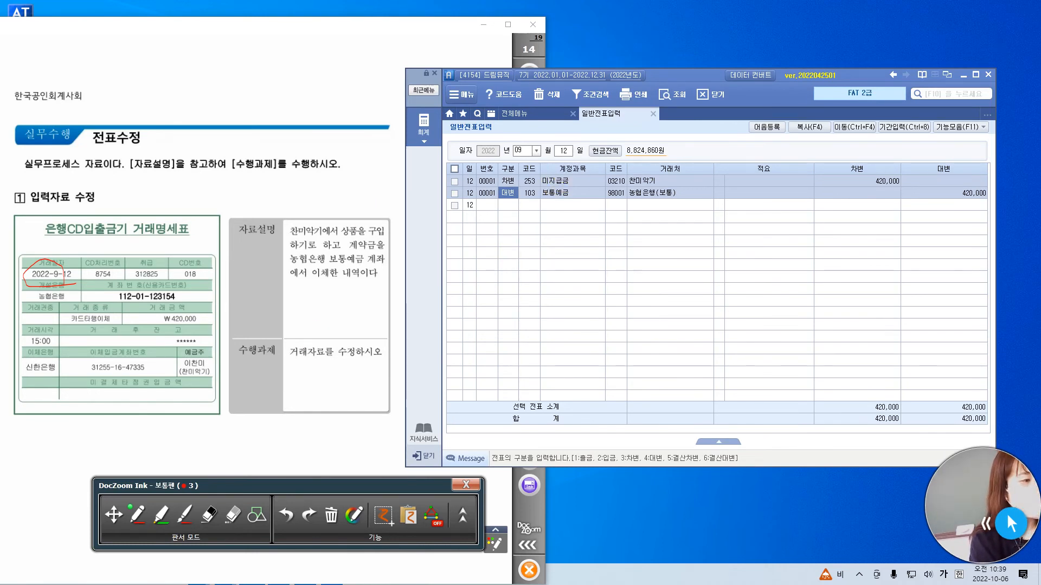
Switch to the Notepad notes and add the entry 비품 100,000 / 미지급금 100,000 above the numbered list.
{"action": "left_click", "coordinate": [162, 295]}
{"action": "key", "text": "alt+Tab"}
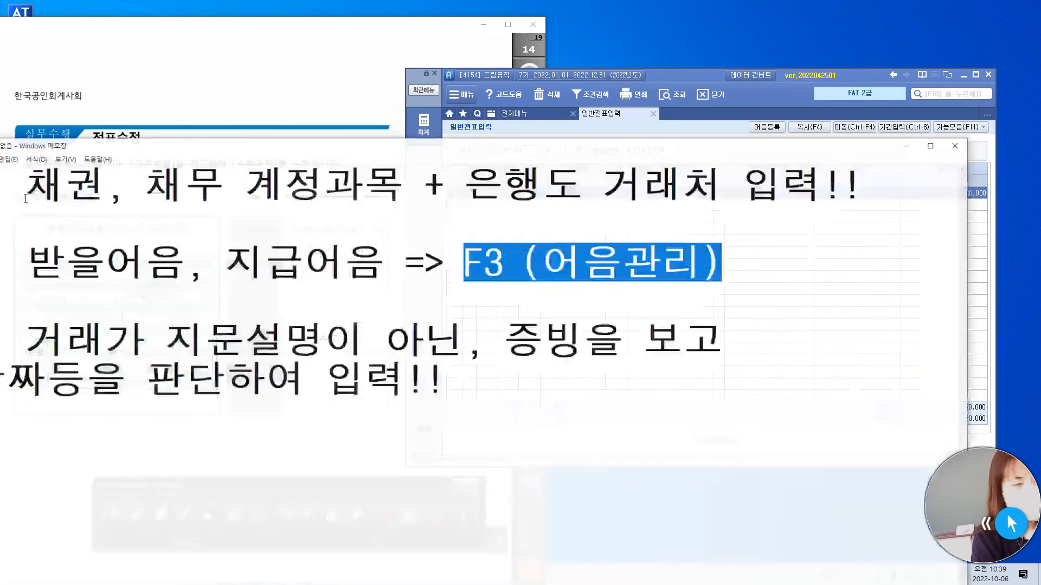
{"action": "left_click_drag", "start_coordinate": [185, 140], "coordinate": [351, 148]}
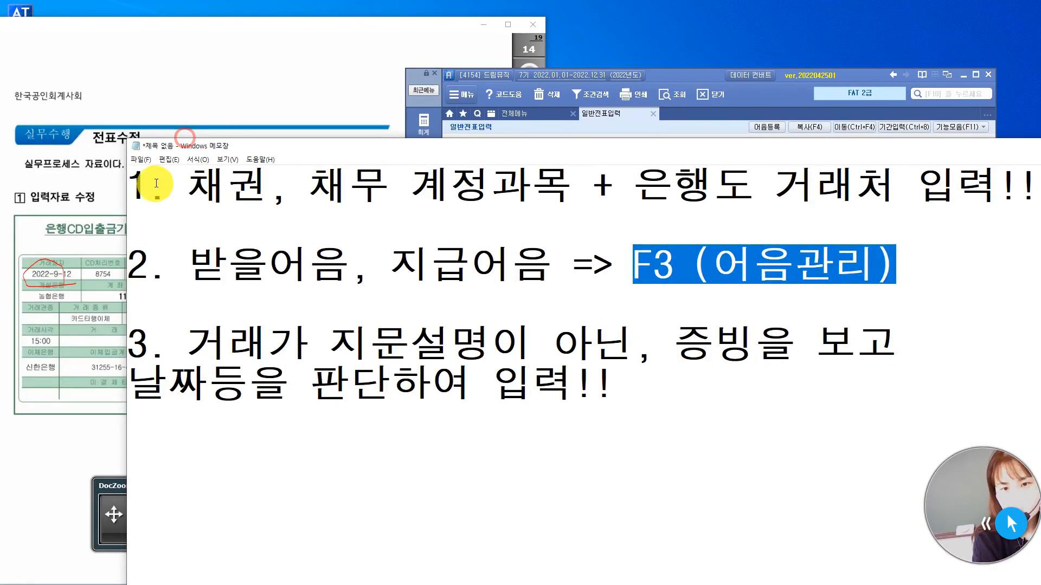
{"action": "left_click", "coordinate": [133, 182]}
{"action": "key", "text": "Return"}
{"action": "key", "text": "Return"}
{"action": "type", "text": "비품 "}
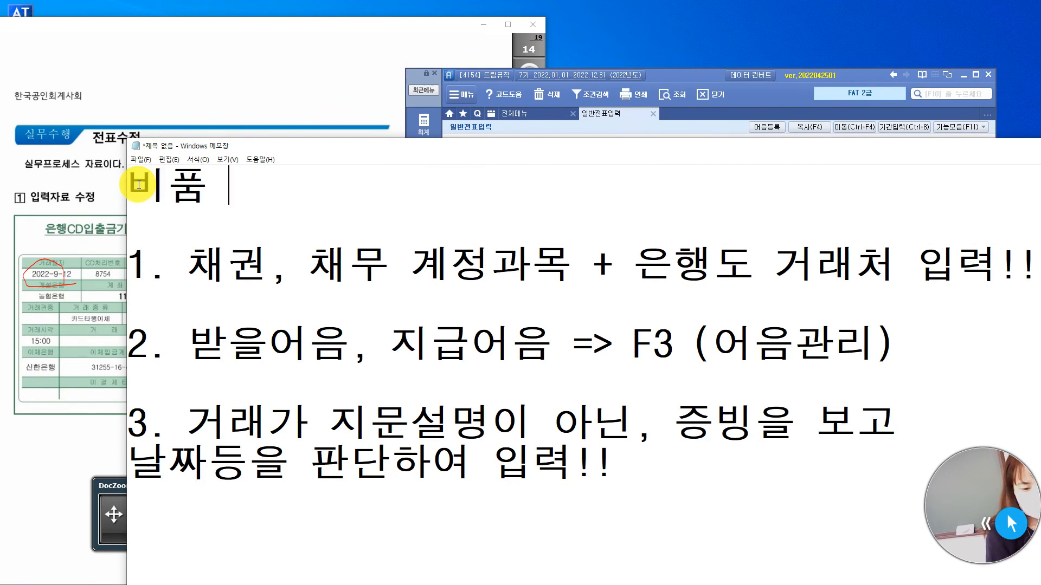
{"action": "type", "text": "100,000 / "}
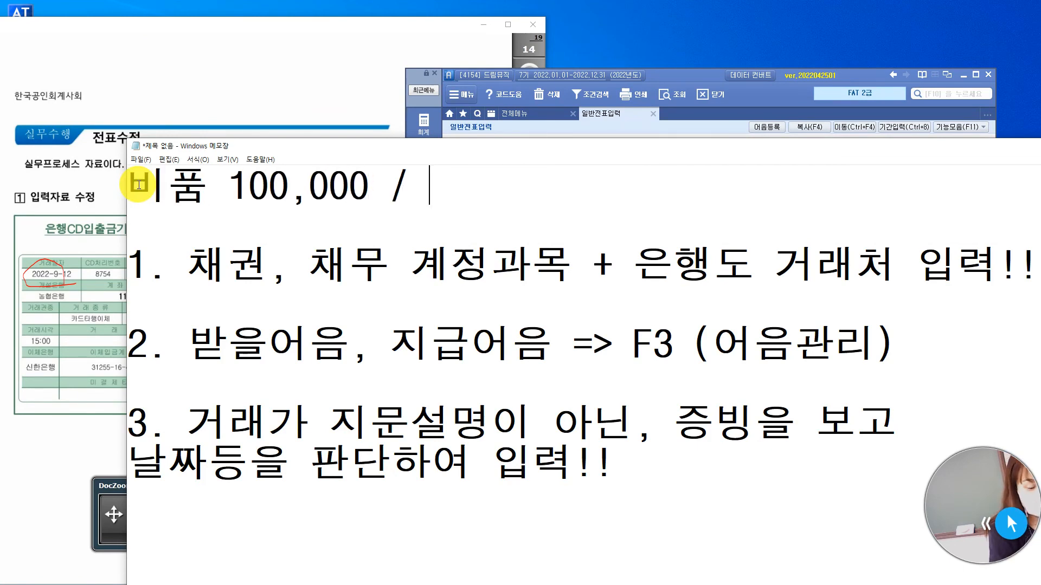
{"action": "type", "text": "미지그븜"}
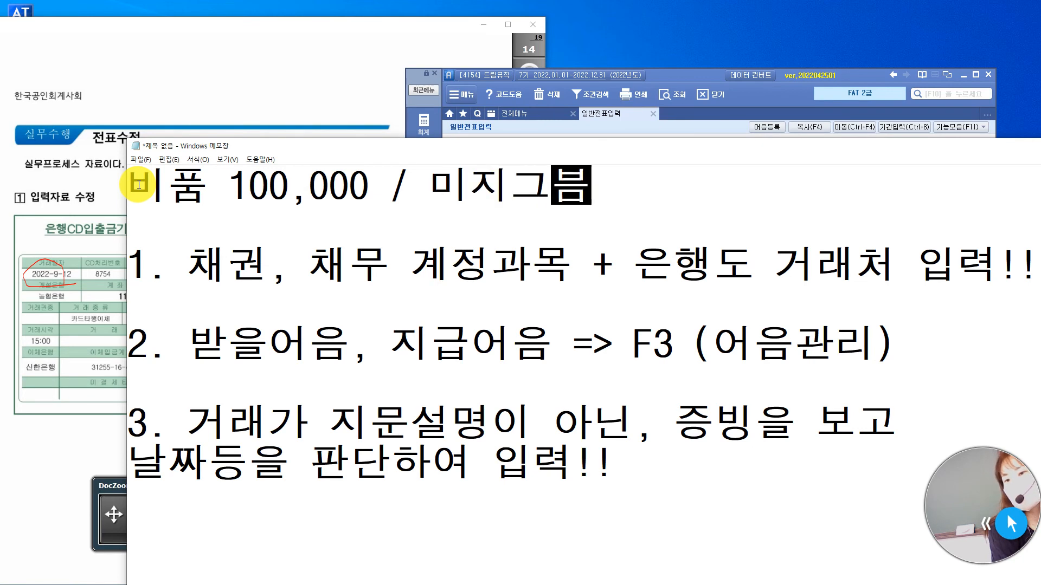
{"action": "key", "text": "BackSpace"}
{"action": "key", "text": "BackSpace"}
{"action": "type", "text": "급금 100,000"}
Below the 비품 entry, add the line -> 미지급금 100,000 / 103 100,000.
{"action": "key", "text": "Return"}
{"action": "key", "text": "Return"}
{"action": "type", "text": "->"}
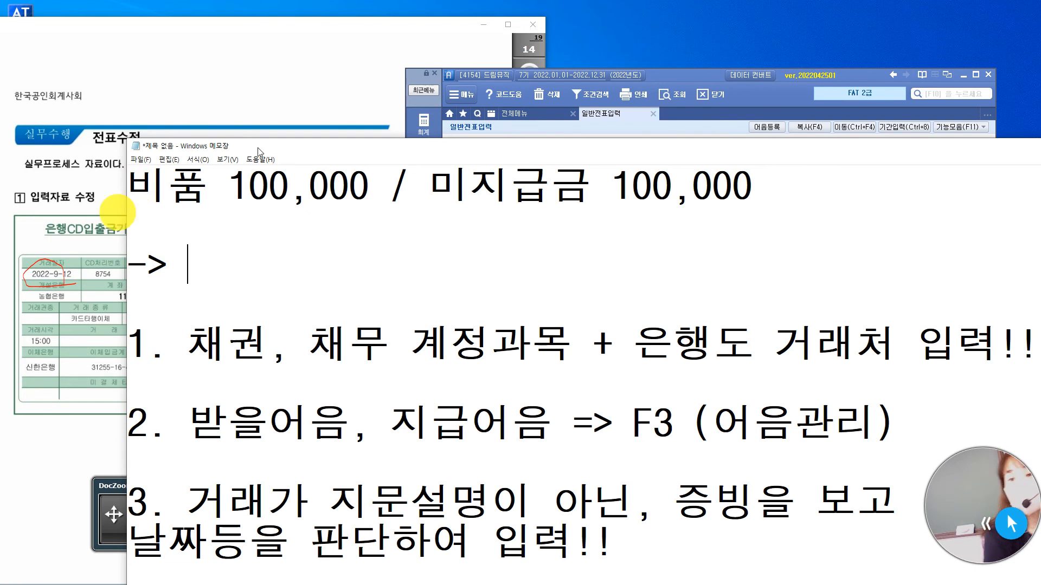
{"action": "left_click", "coordinate": [677, 76]}
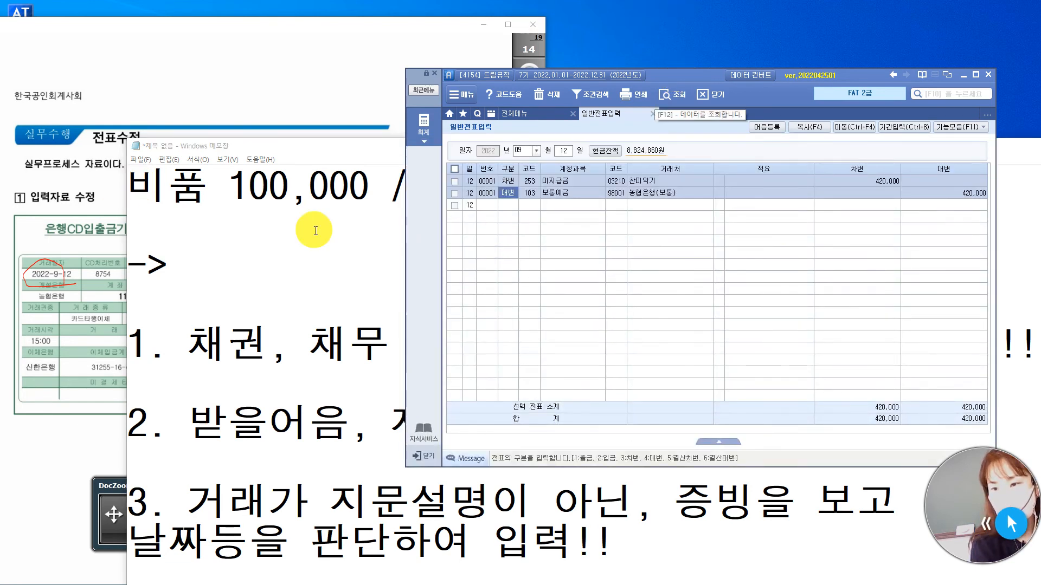
{"action": "left_click", "coordinate": [292, 267]}
{"action": "left_click_drag", "start_coordinate": [432, 184], "coordinate": [769, 200]}
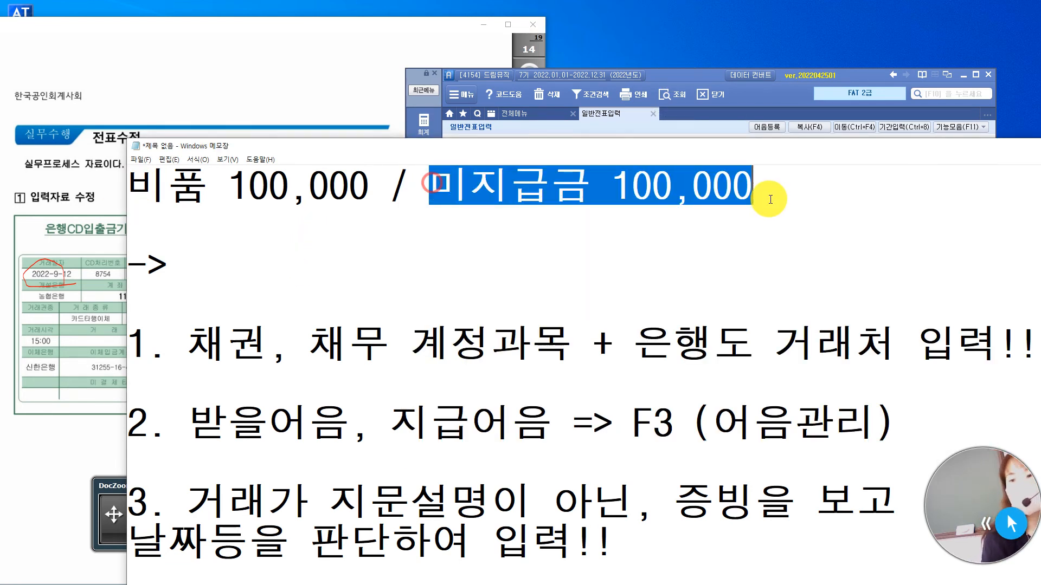
{"action": "left_click", "coordinate": [299, 258]}
{"action": "type", "text": "미지급금 100,000 / "}
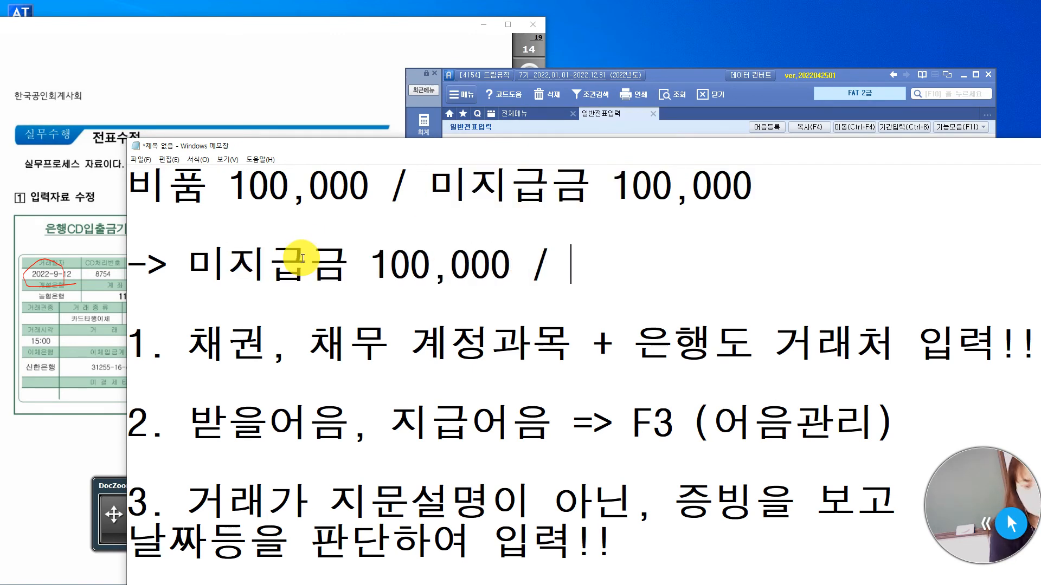
{"action": "type", "text": "103    100,000"}
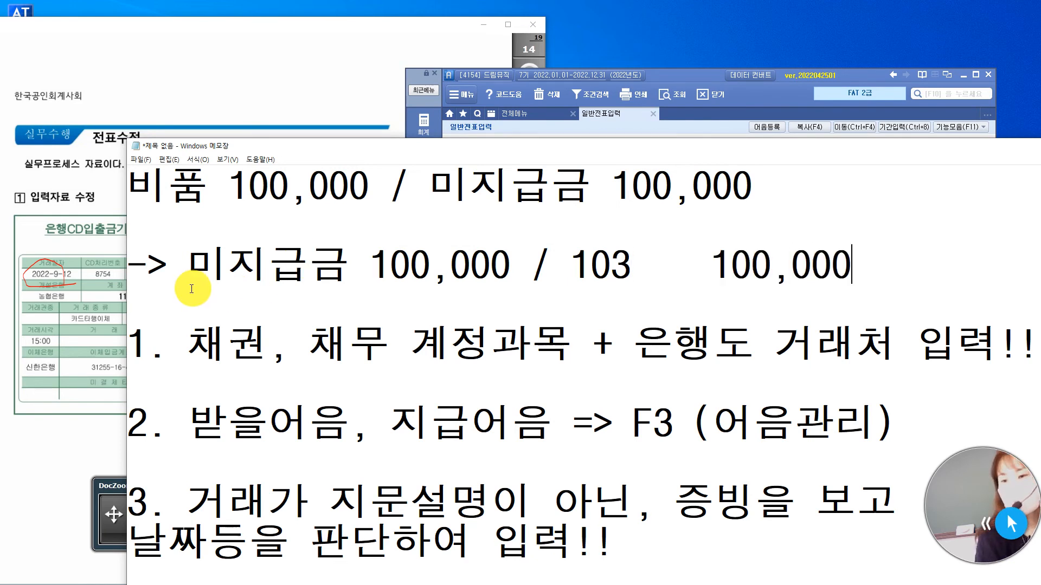
Mark the 미지급금 / 103 entry as wrong by adding (x) at the end of its line.
{"action": "left_click_drag", "start_coordinate": [182, 262], "coordinate": [847, 263]}
{"action": "left_click", "coordinate": [885, 271]}
{"action": "type", "text": "(X)"}
Insert (거) after 미지급금 in the 비품 entry and highlight the 미지급금 / 103 entry below it.
{"action": "left_click", "coordinate": [224, 191]}
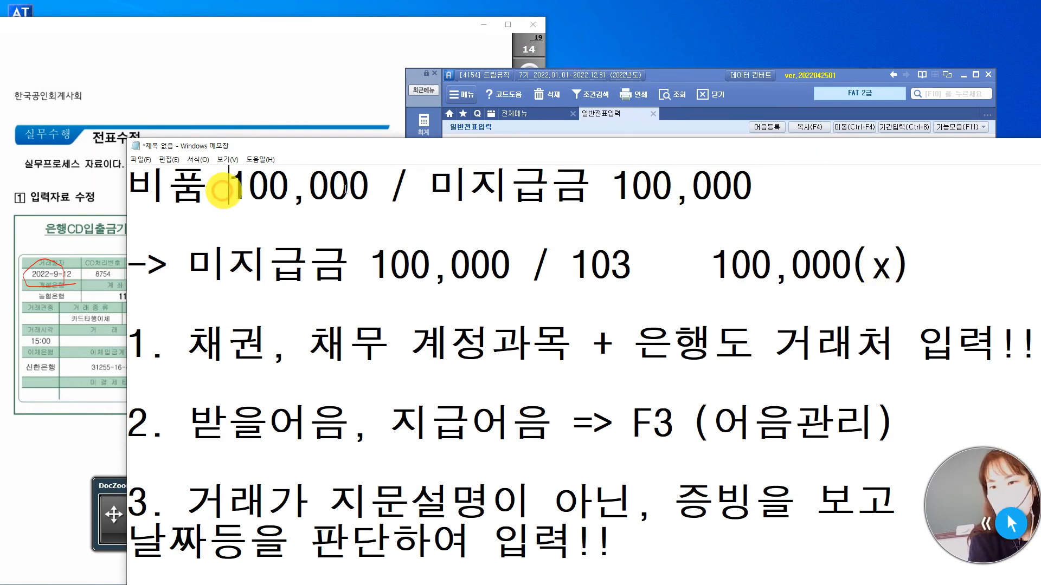
{"action": "left_click_drag", "start_coordinate": [428, 181], "coordinate": [794, 181]}
{"action": "left_click", "coordinate": [792, 182]}
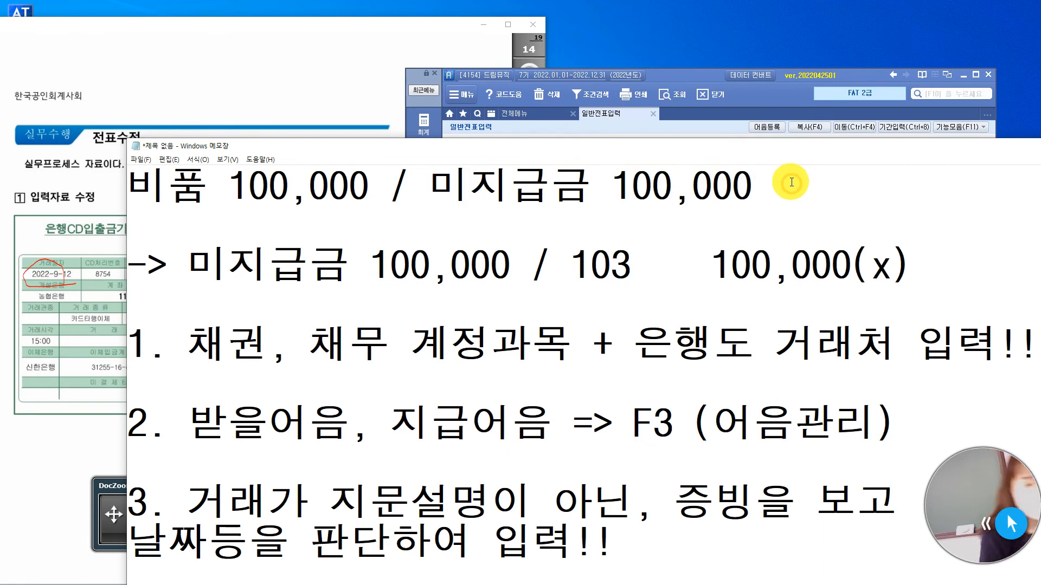
{"action": "key", "text": "Left"}
{"action": "key", "text": "Left"}
{"action": "key", "text": "Left"}
{"action": "key", "text": "Left"}
{"action": "key", "text": "Left"}
{"action": "key", "text": "Left"}
{"action": "key", "text": "Left"}
{"action": "key", "text": "Left"}
{"action": "key", "text": "Left"}
{"action": "key", "text": "Left"}
{"action": "key", "text": "Right"}
{"action": "key", "text": "Right"}
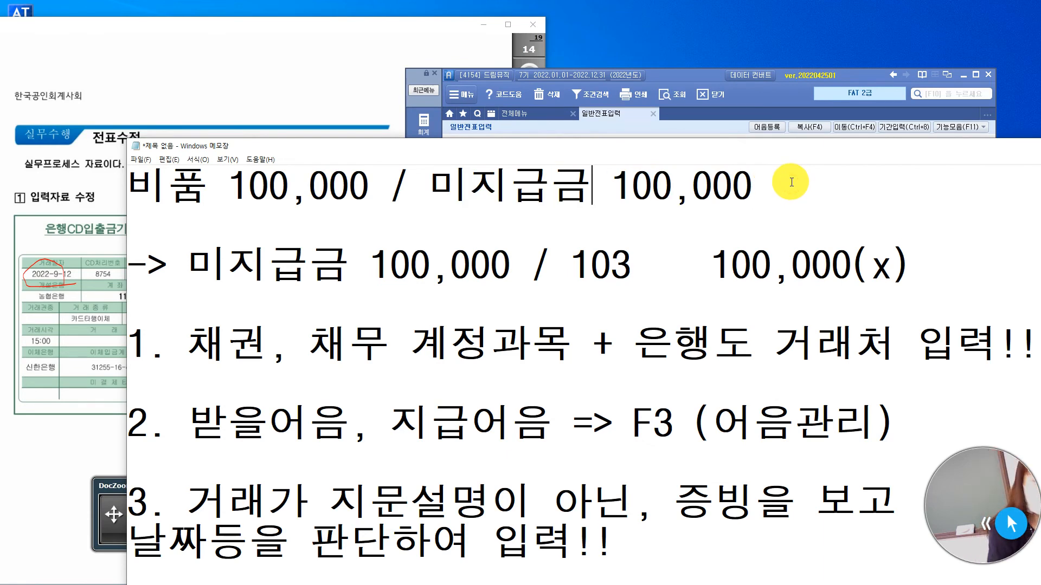
{"action": "type", "text": "(rj"}
{"action": "key", "text": "BackSpace"}
{"action": "key", "text": "BackSpace"}
{"action": "type", "text": "거"}
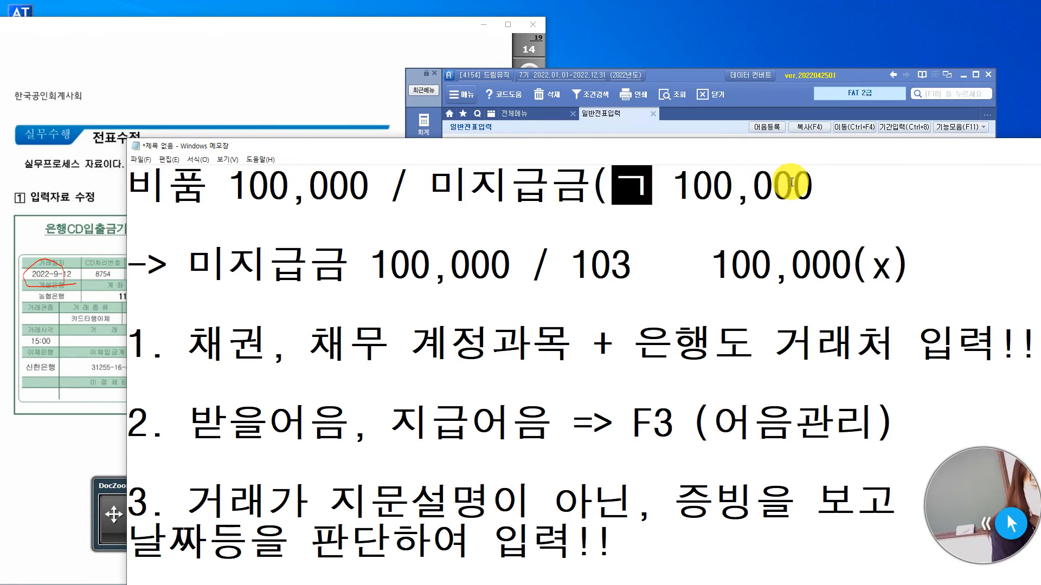
{"action": "type", "text": ")"}
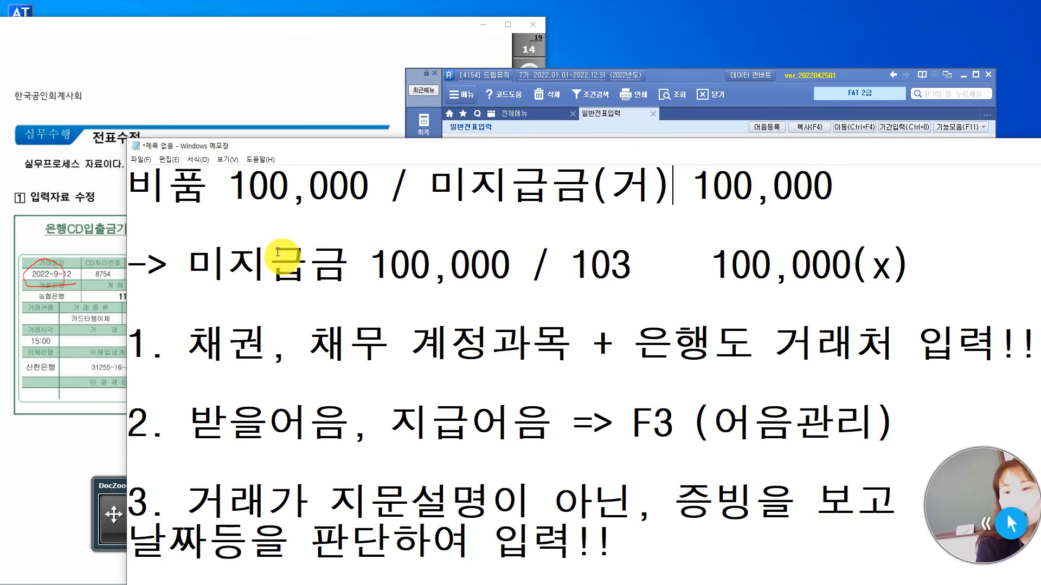
{"action": "left_click_drag", "start_coordinate": [179, 266], "coordinate": [913, 265]}
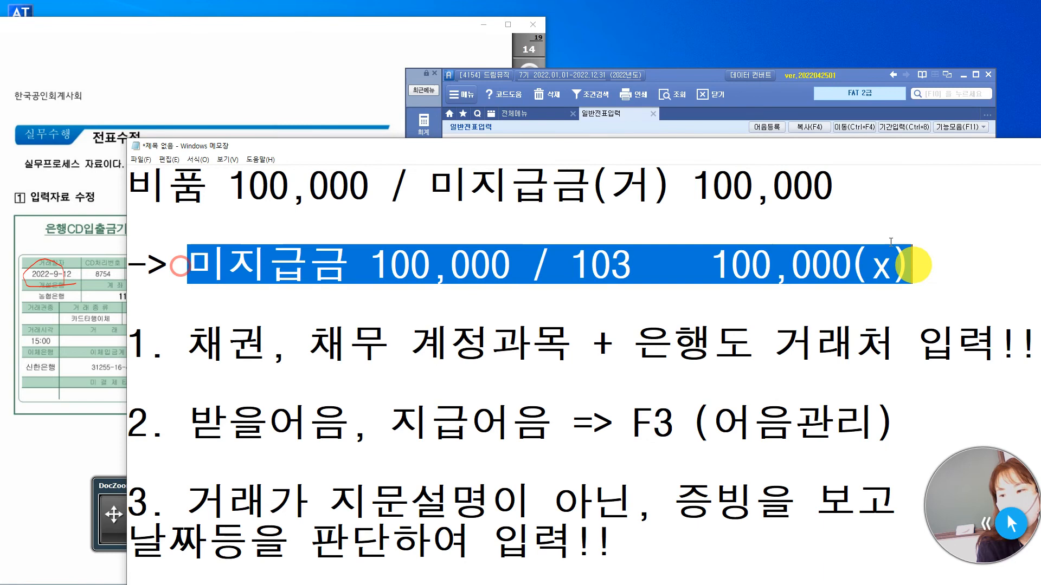
Return to exam page 14 and underline the 상품 구입, 계약금, 보통예금 and 이체 wording in the 자료설명 in pen.
{"action": "left_click", "coordinate": [347, 40]}
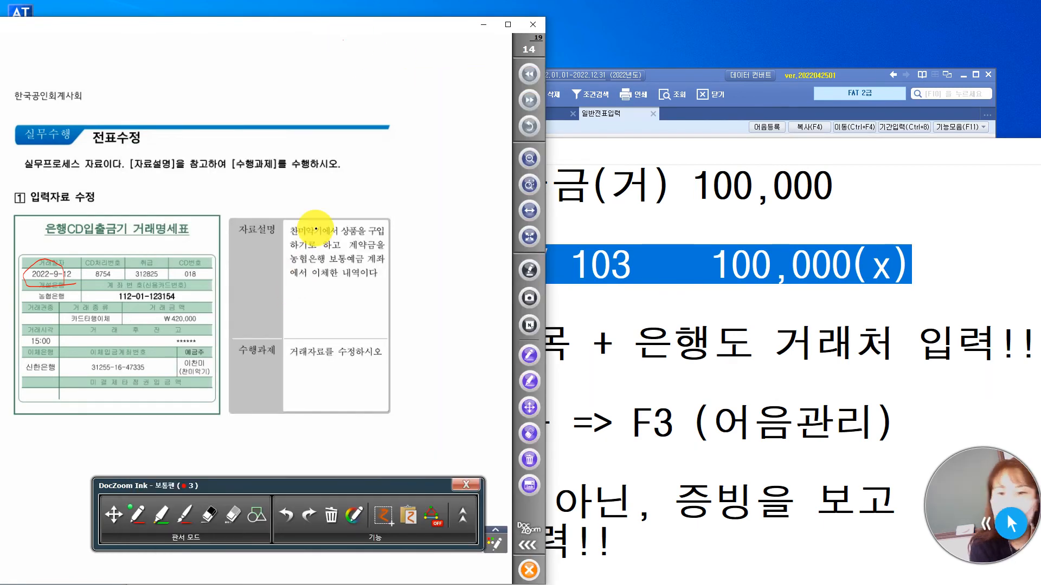
{"action": "mouse_move", "coordinate": [336, 231]}
{"action": "left_mouse_down"}
{"action": "mouse_move", "coordinate": [386, 239]}
{"action": "mouse_move", "coordinate": [386, 253]}
{"action": "left_mouse_up"}
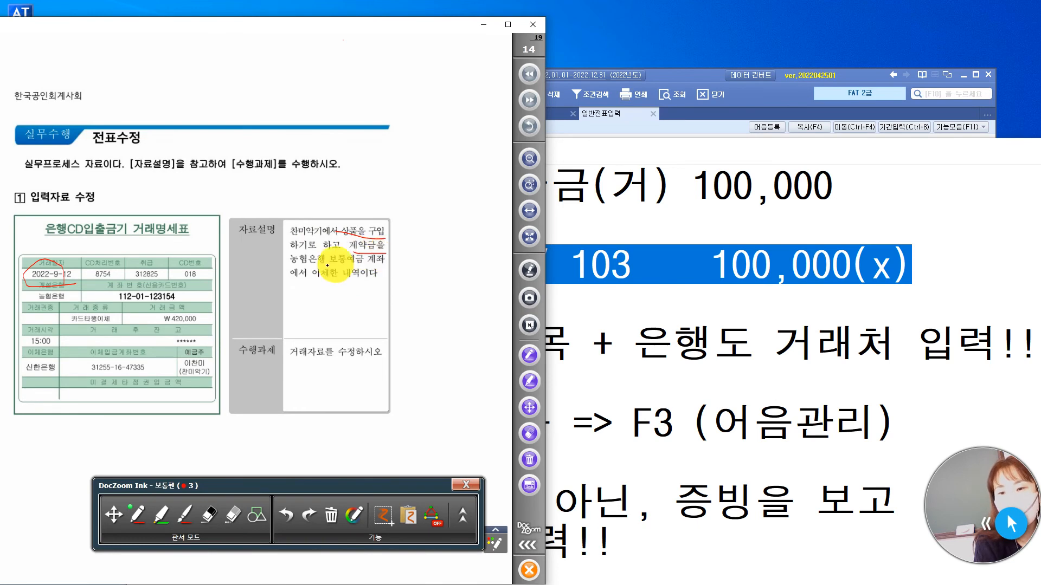
{"action": "left_click_drag", "start_coordinate": [302, 267], "coordinate": [384, 265]}
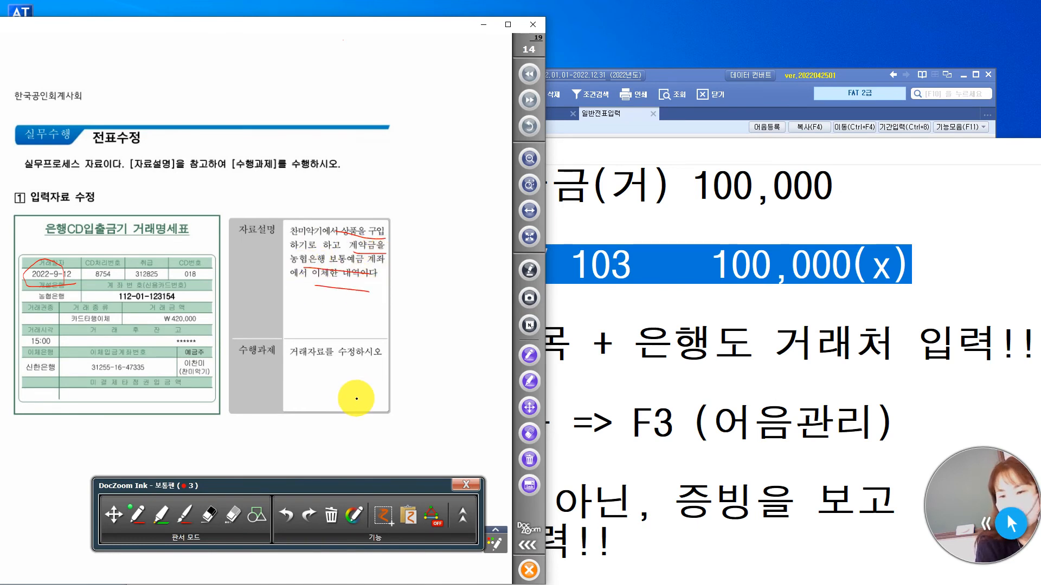
In 일반전표입력, change the account of the 9월 12일 차변 line to 131 선급금, keeping 거래처 찬미악기.
{"action": "left_click", "coordinate": [681, 81]}
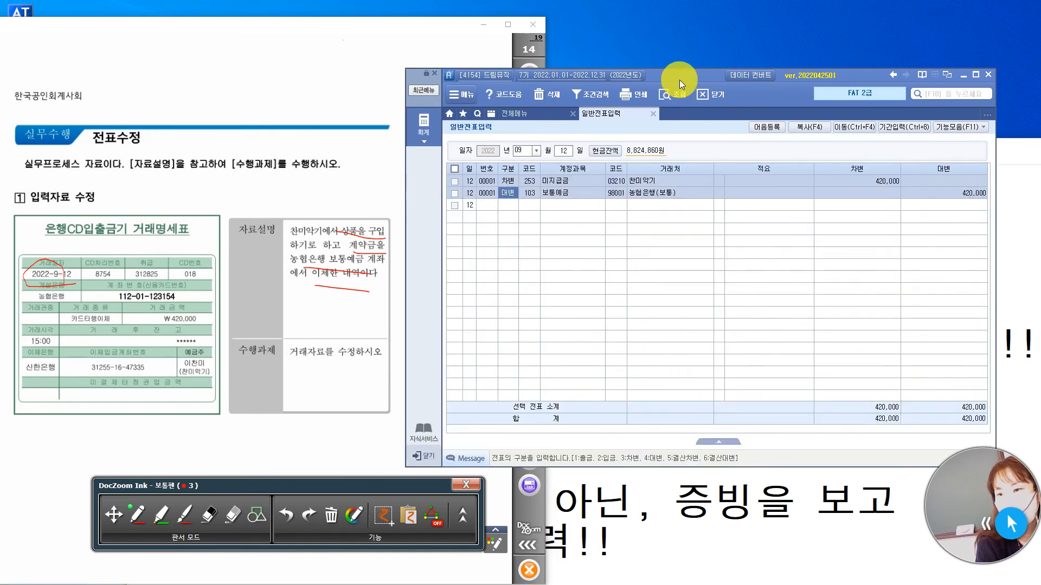
{"action": "left_click", "coordinate": [529, 181]}
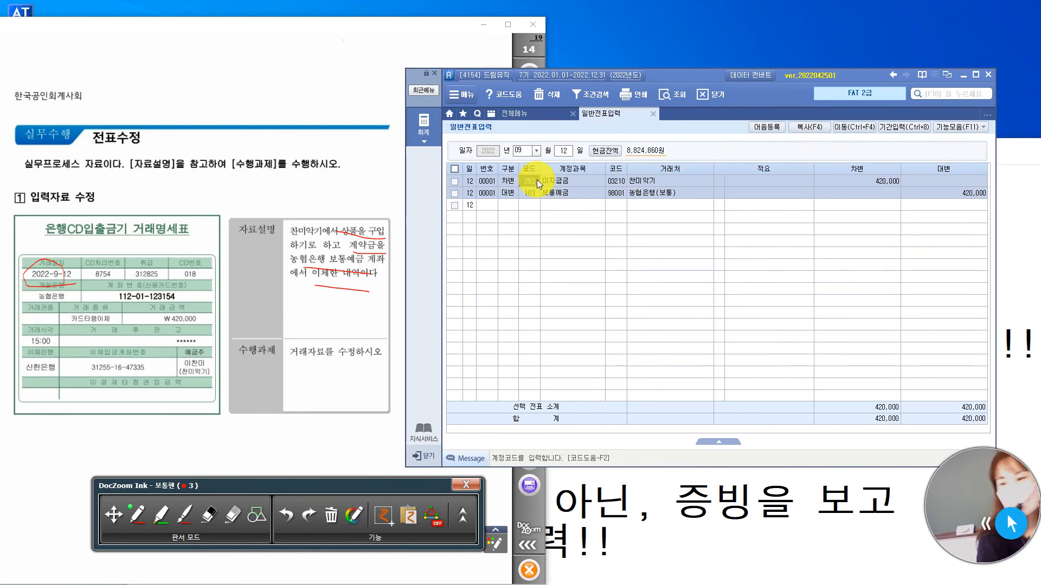
{"action": "left_click", "coordinate": [537, 180]}
{"action": "type", "text": "선급"}
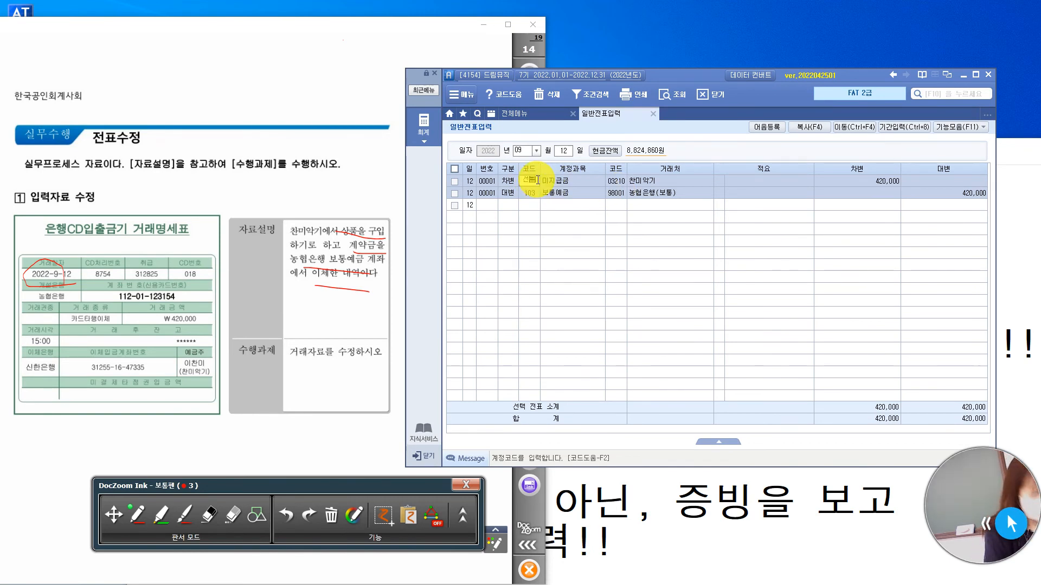
{"action": "key", "text": "Return"}
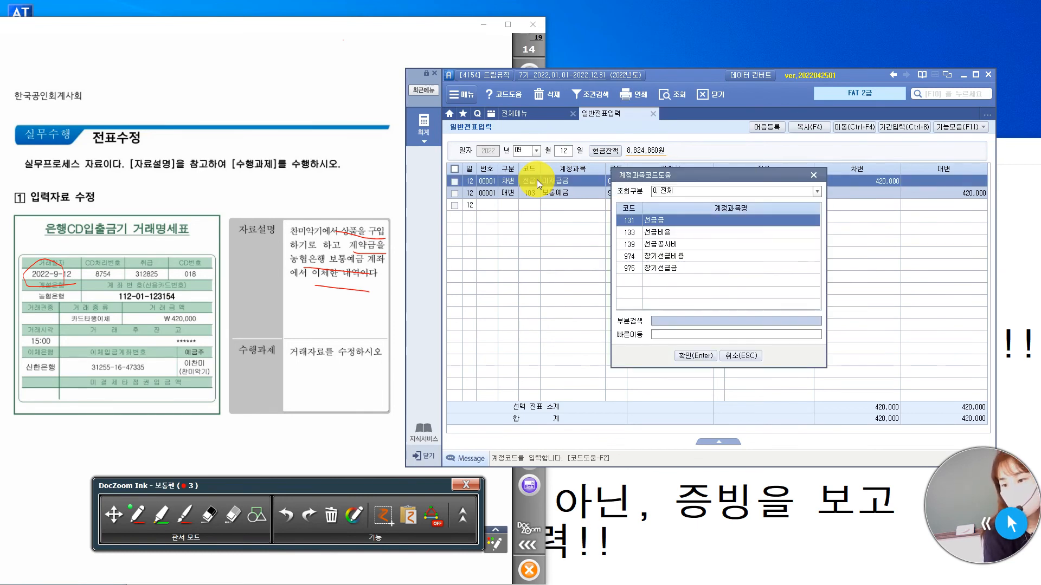
{"action": "key", "text": "Return"}
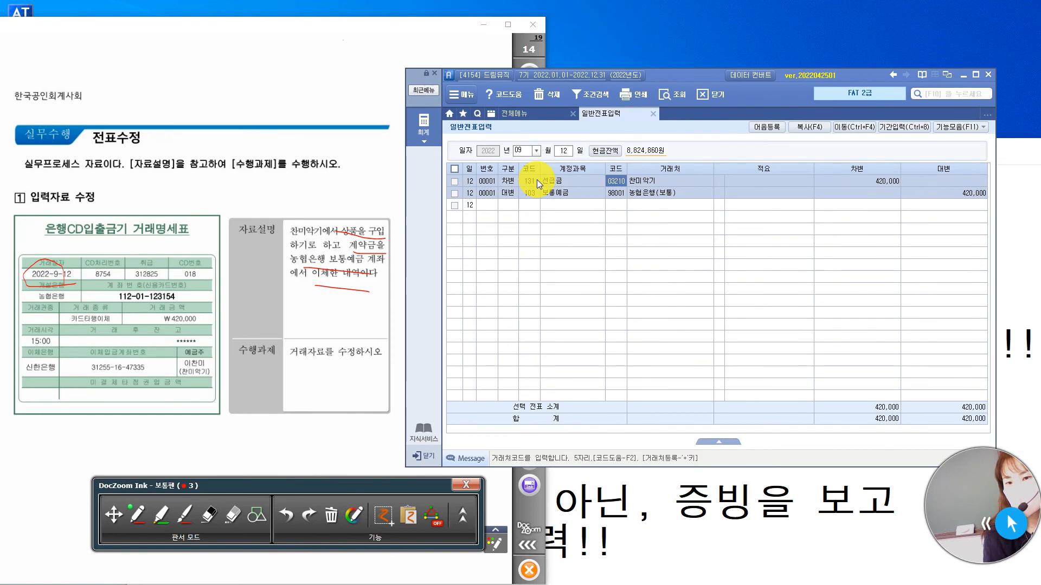
{"action": "key", "text": "Return"}
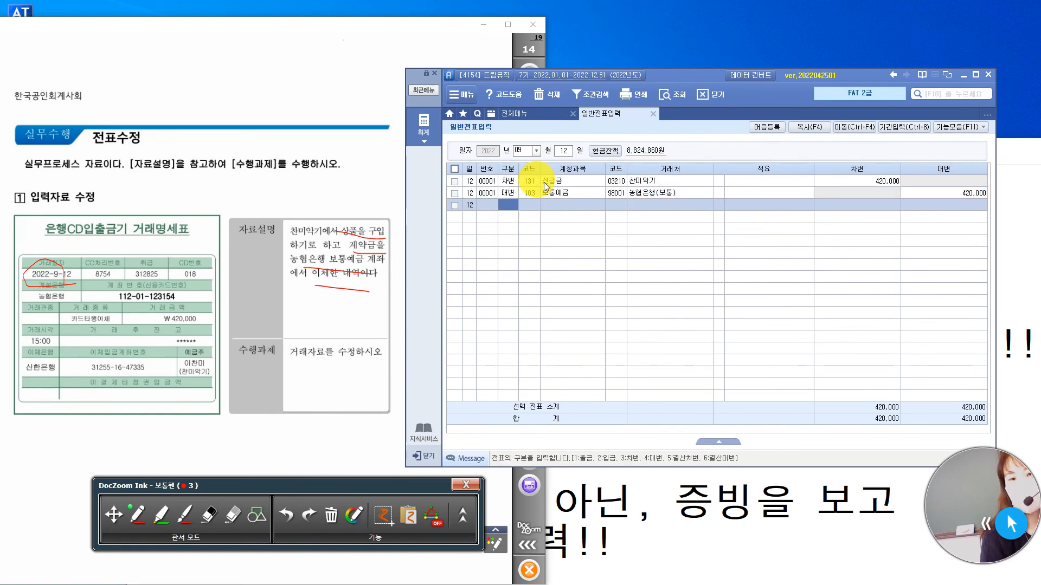
Show the 입력자료누락 task on exam page 15 at page width.
{"action": "left_click", "coordinate": [305, 28]}
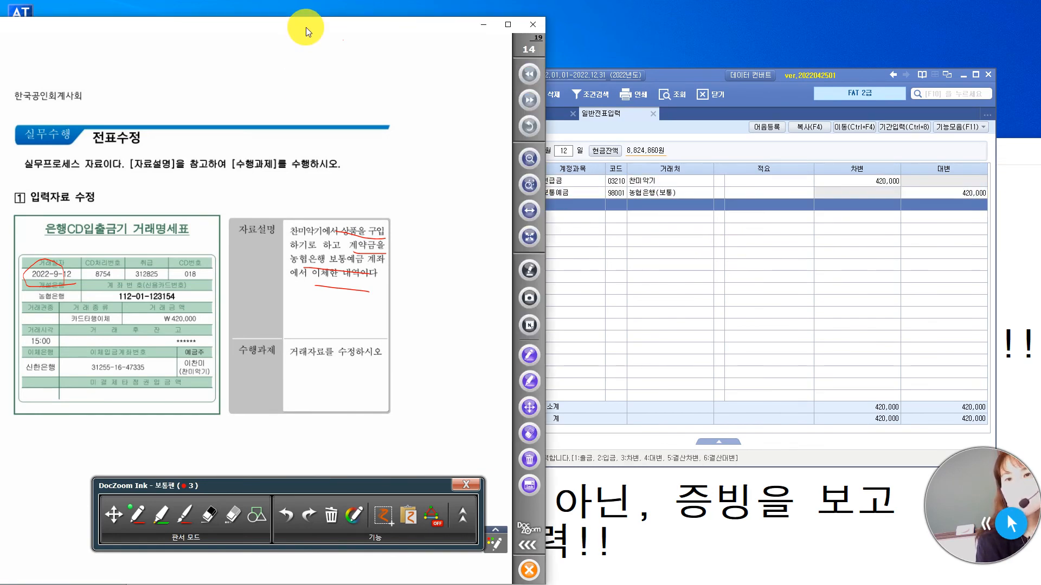
{"action": "left_click", "coordinate": [113, 515]}
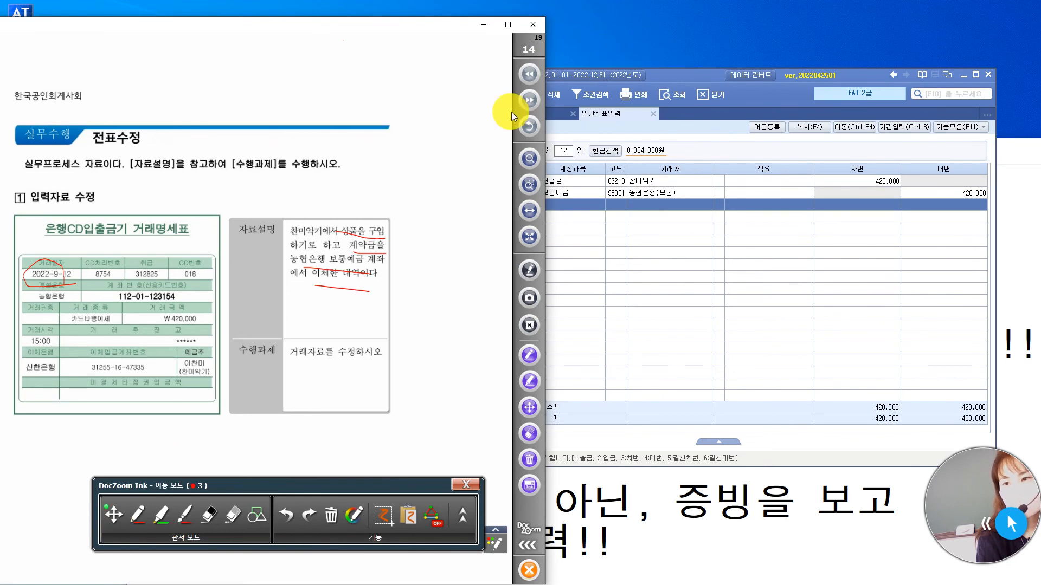
{"action": "left_click", "coordinate": [522, 103]}
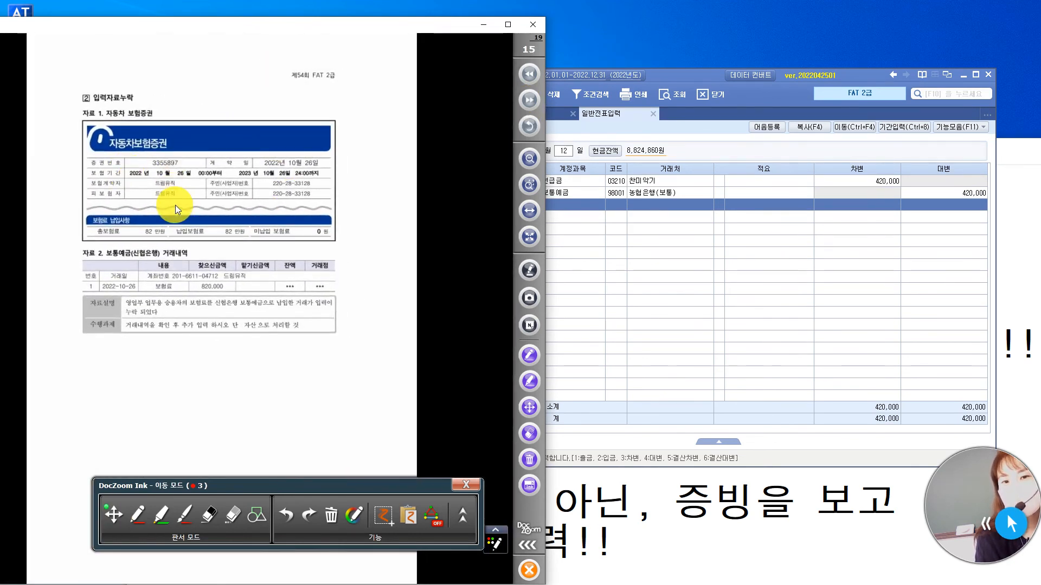
{"action": "left_click", "coordinate": [529, 210]}
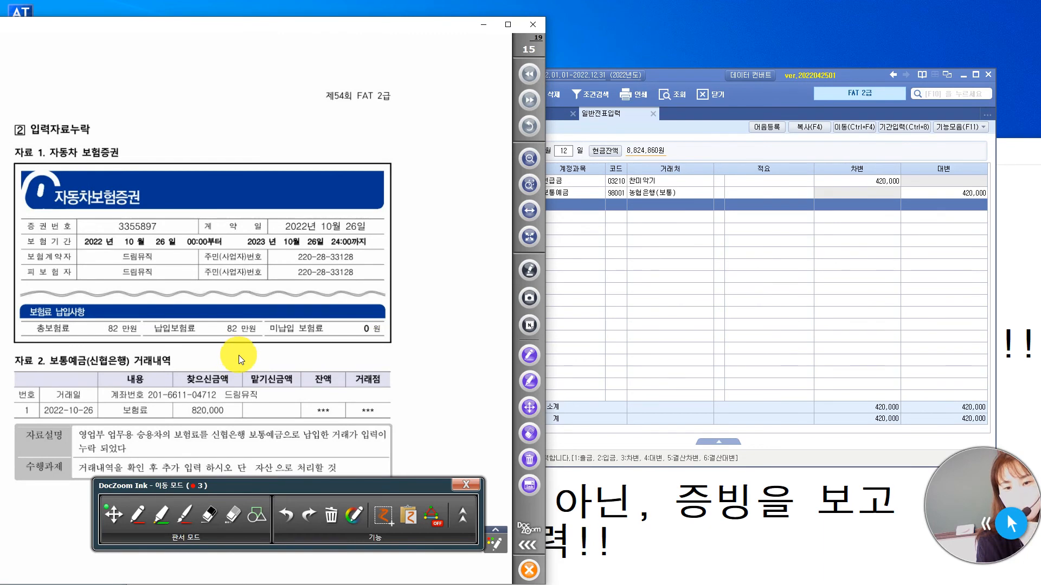
In pen, tick the 총보험료 amount and circle the 거래일 2022-10-26 and the 찾으신금액 820,000.
{"action": "left_click", "coordinate": [141, 517]}
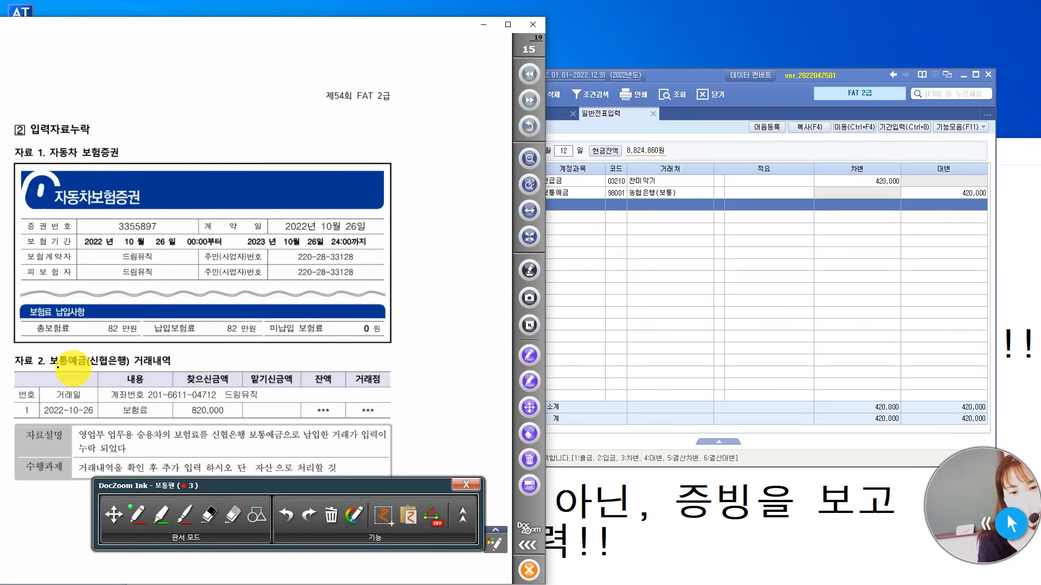
{"action": "left_click_drag", "start_coordinate": [64, 345], "coordinate": [142, 320]}
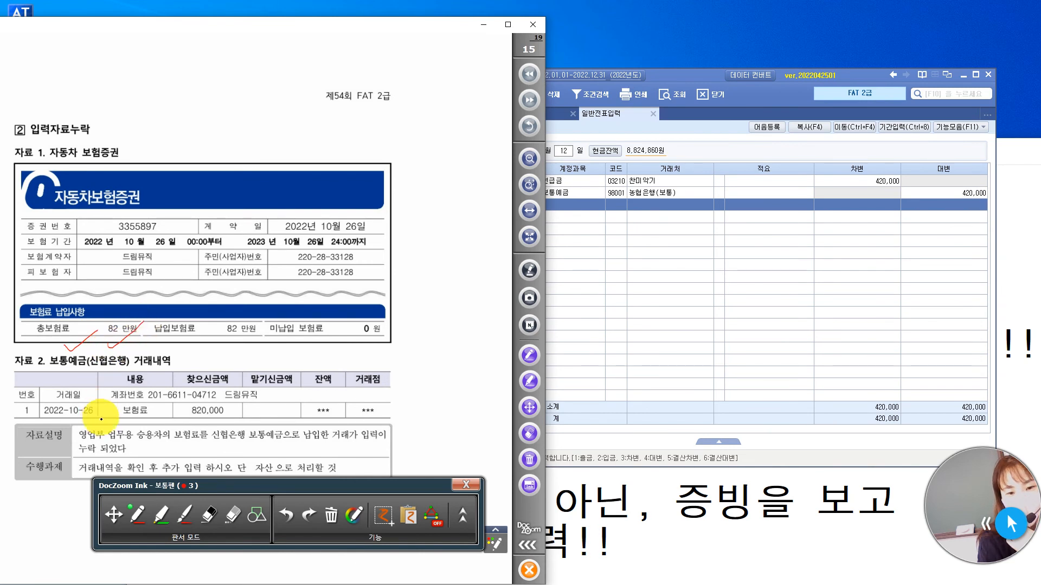
{"action": "mouse_move", "coordinate": [94, 391]}
{"action": "left_mouse_down"}
{"action": "mouse_move", "coordinate": [31, 413]}
{"action": "mouse_move", "coordinate": [96, 420]}
{"action": "left_mouse_up"}
{"action": "mouse_move", "coordinate": [222, 419]}
{"action": "left_mouse_down"}
{"action": "mouse_move", "coordinate": [179, 424]}
{"action": "mouse_move", "coordinate": [216, 425]}
{"action": "left_mouse_up"}
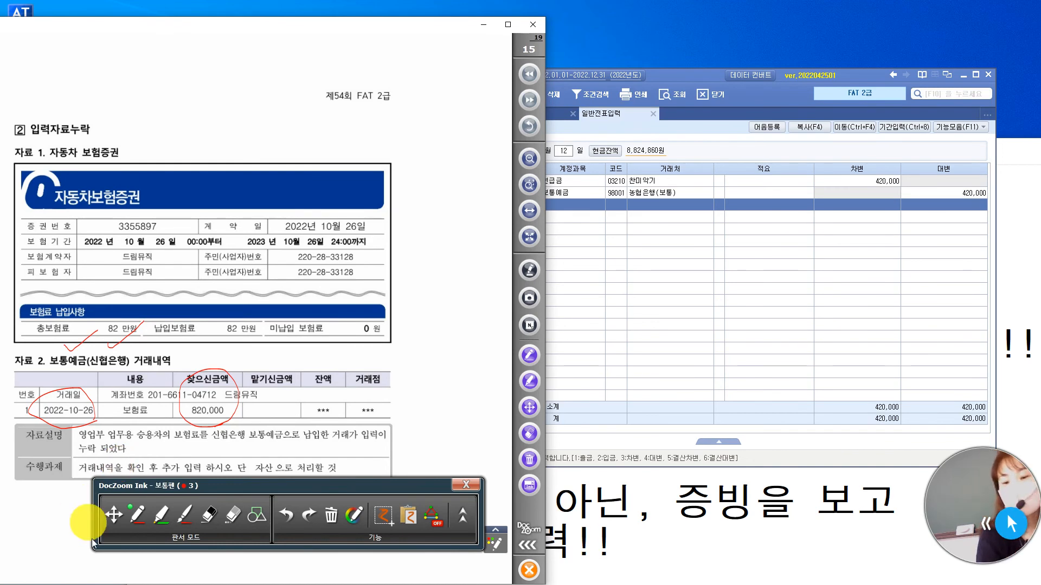
Return to 일반전표입력 and set the voucher date to 10월 26일.
{"action": "left_click", "coordinate": [708, 76]}
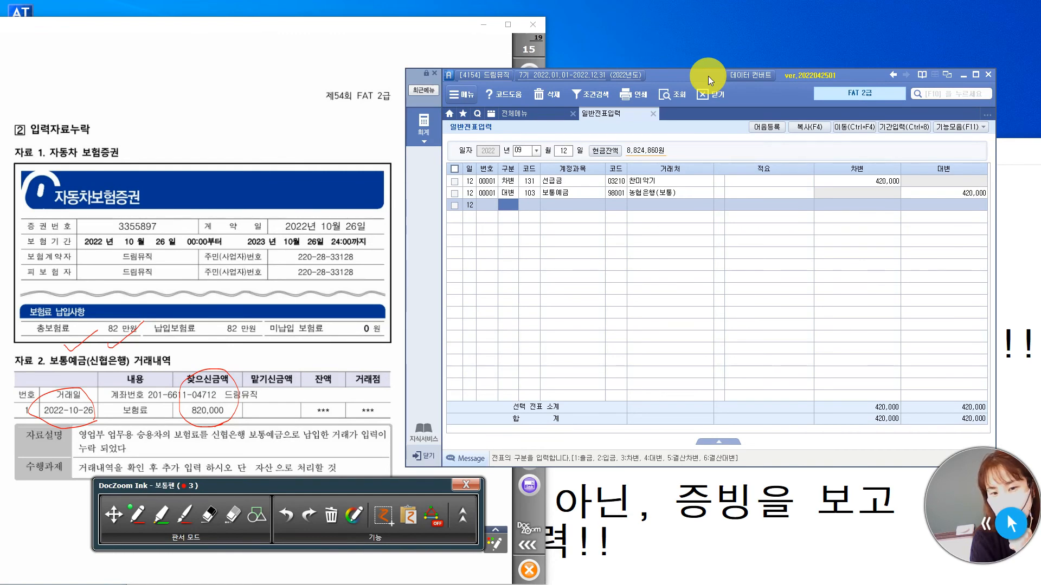
{"action": "left_click", "coordinate": [520, 150]}
{"action": "type", "text": "10"}
{"action": "key", "text": "Return"}
{"action": "type", "text": "26"}
{"action": "key", "text": "Return"}
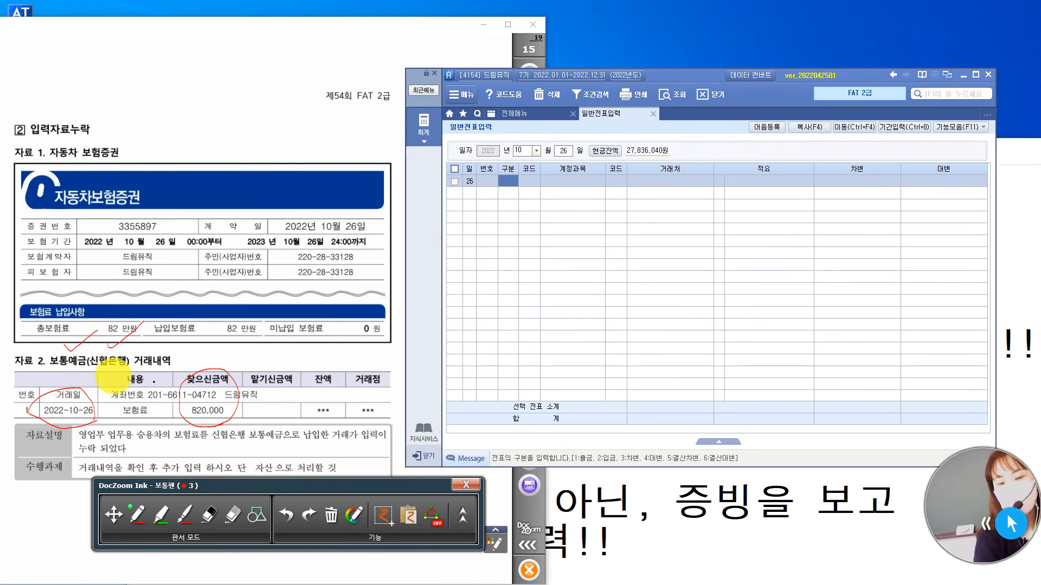
Enter the 대변 line with account 103 보통예금, 거래처 신협은행(보통) and amount 820,000.
{"action": "type", "text": "4"}
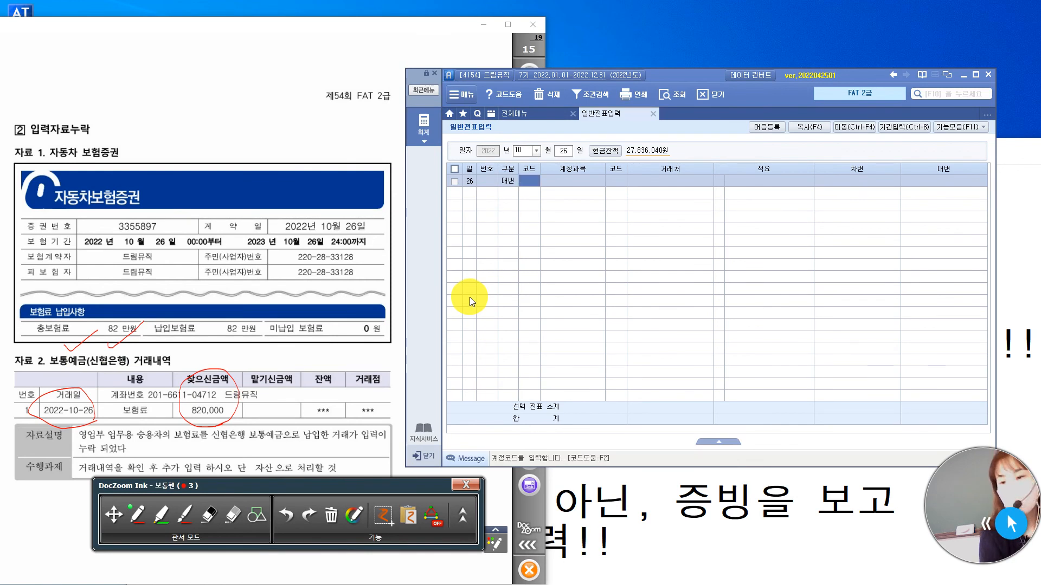
{"action": "type", "text": "103"}
{"action": "key", "text": "Return"}
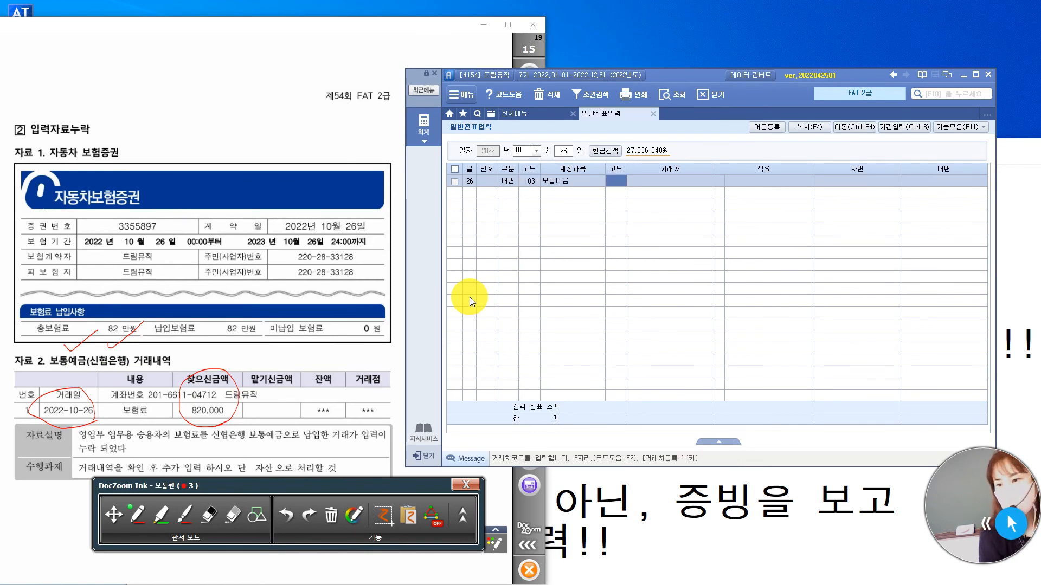
{"action": "type", "text": "신협"}
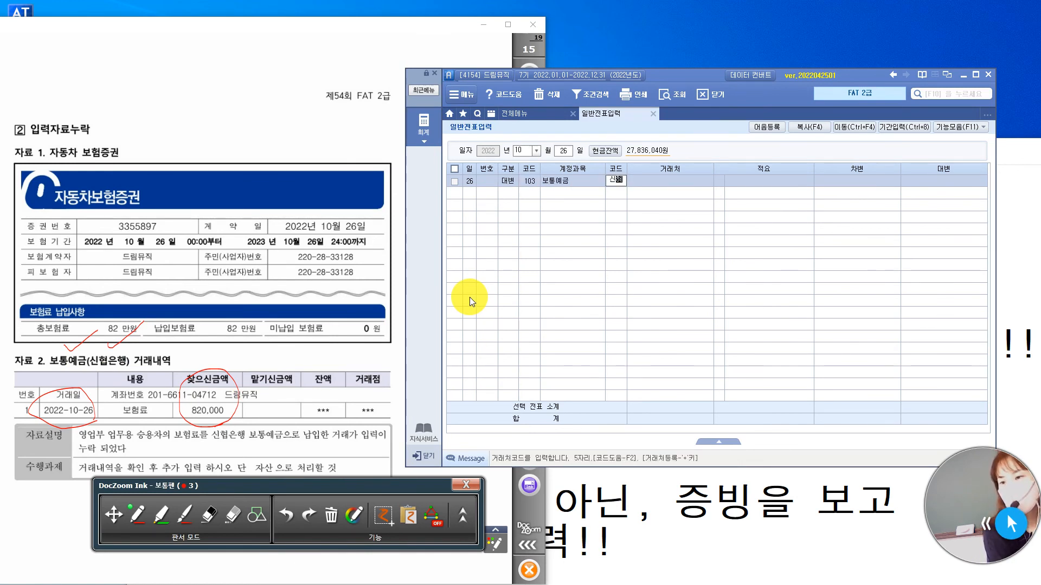
{"action": "key", "text": "Return"}
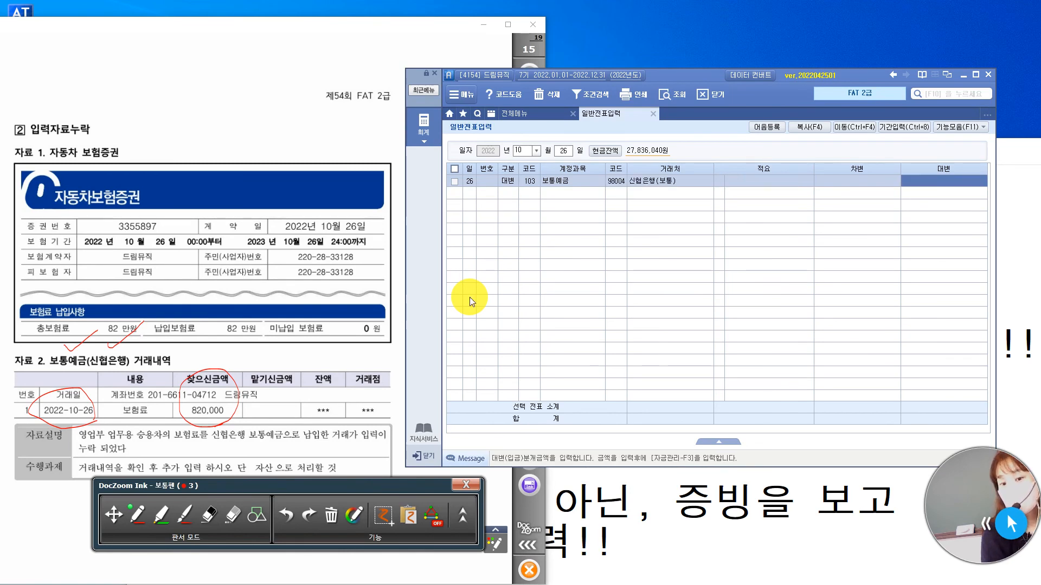
{"action": "type", "text": "8200000"}
{"action": "key", "text": "Return"}
Add a 차변 line to the 10월 26일 voucher with account 133 선급비용.
{"action": "type", "text": "3"}
{"action": "key", "text": "Return"}
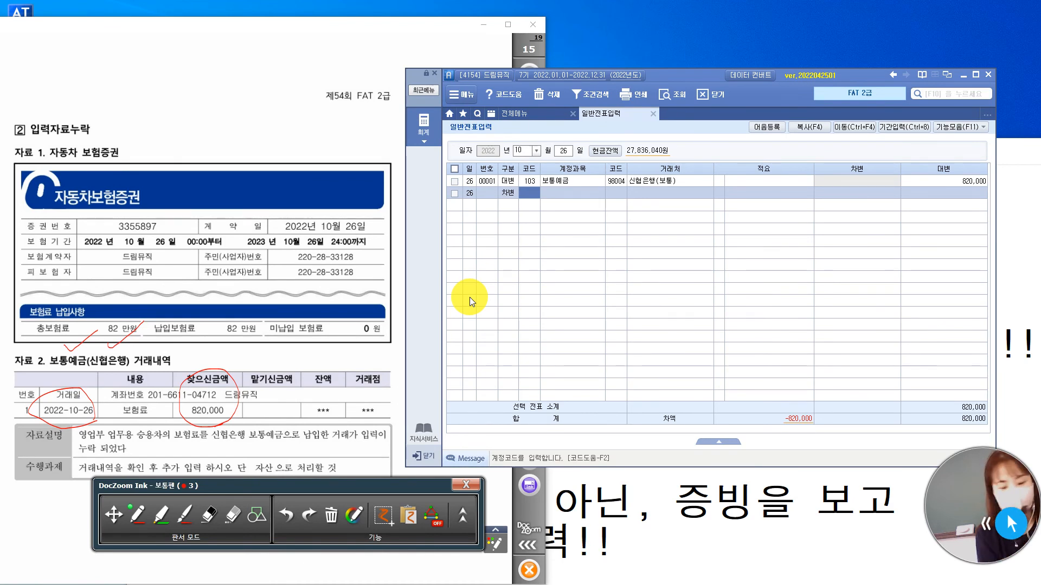
{"action": "type", "text": "선급"}
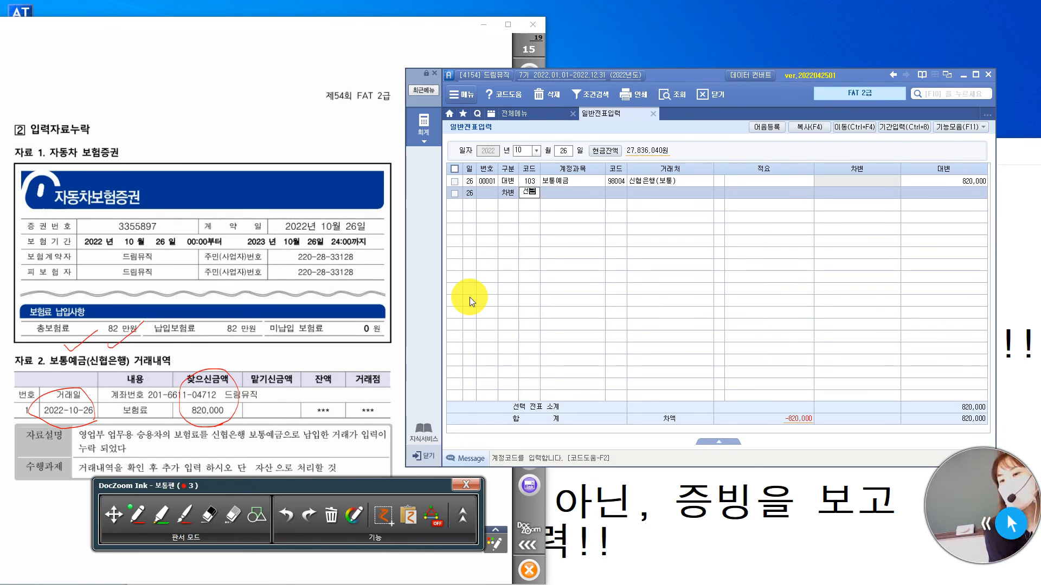
{"action": "key", "text": "Return"}
{"action": "key", "text": "Down"}
{"action": "key", "text": "Return"}
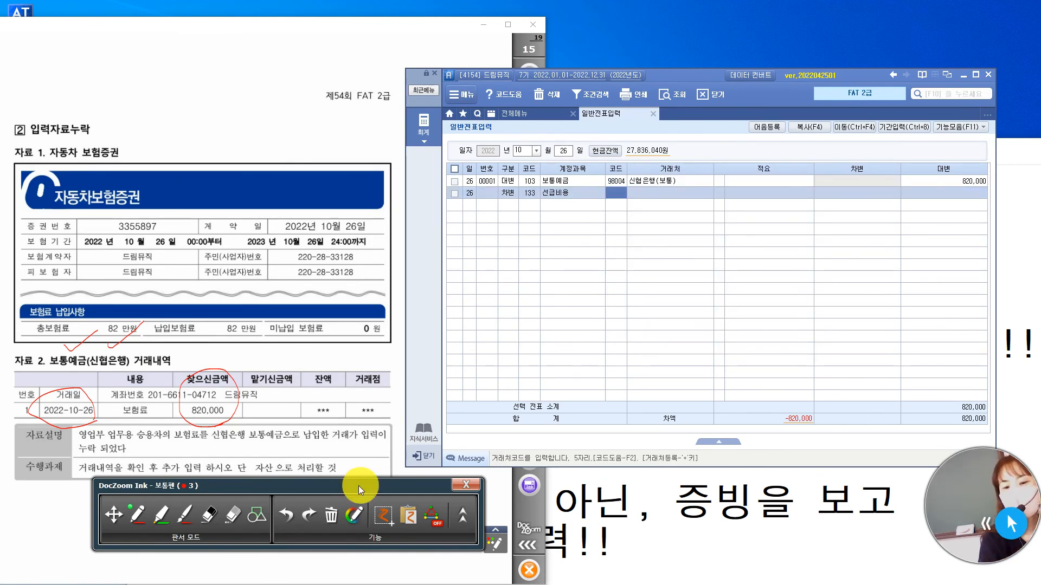
Move the ink toolbar clear of the exam text and mark the word 자산 in the 수행과제 in pen.
{"action": "left_click_drag", "start_coordinate": [271, 484], "coordinate": [271, 490]}
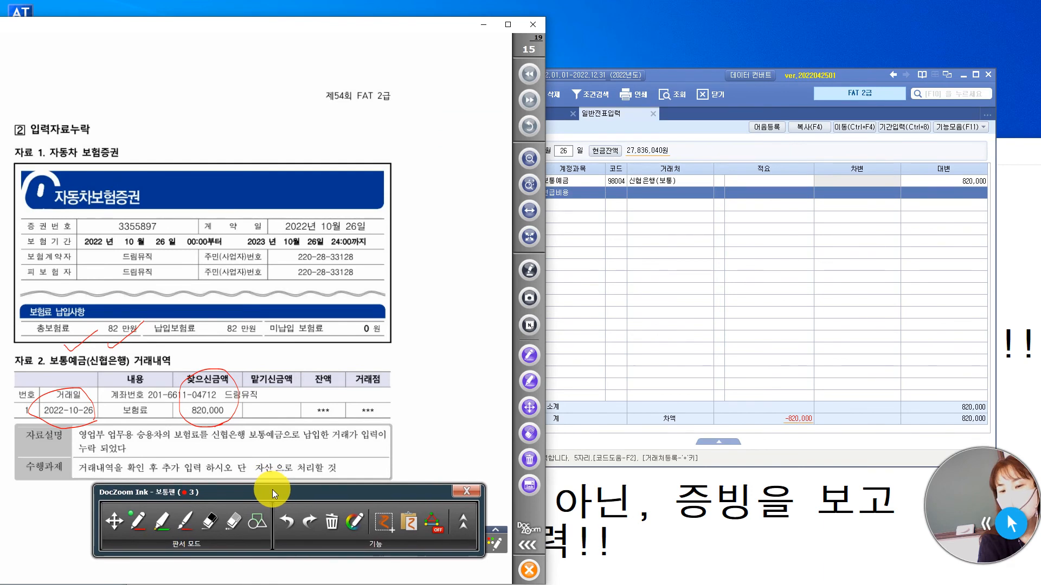
{"action": "left_click", "coordinate": [617, 213]}
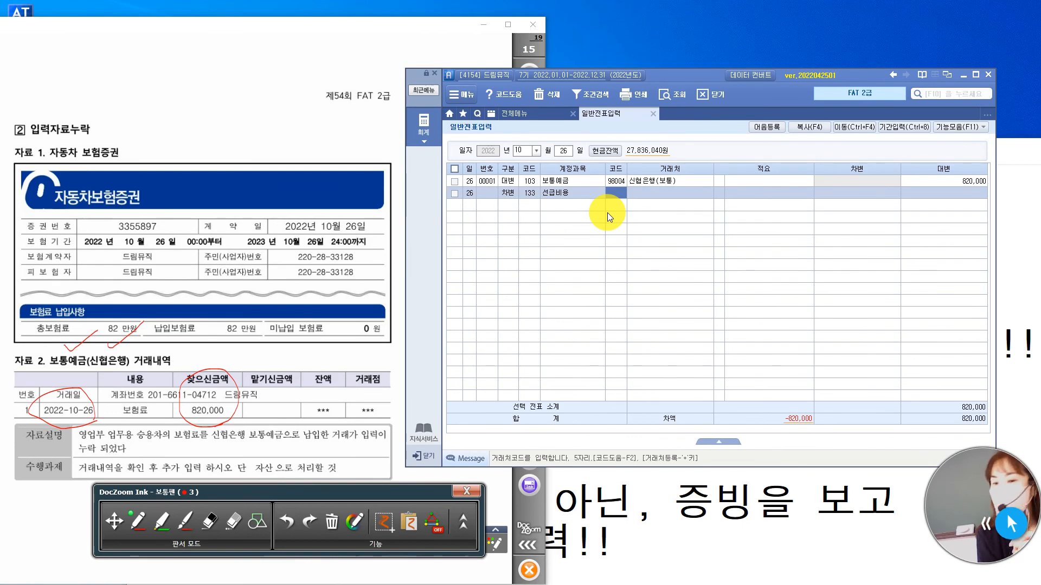
{"action": "mouse_move", "coordinate": [272, 479]}
{"action": "left_mouse_down"}
{"action": "mouse_move", "coordinate": [261, 481]}
{"action": "mouse_move", "coordinate": [256, 452]}
{"action": "mouse_move", "coordinate": [274, 452]}
{"action": "left_mouse_up"}
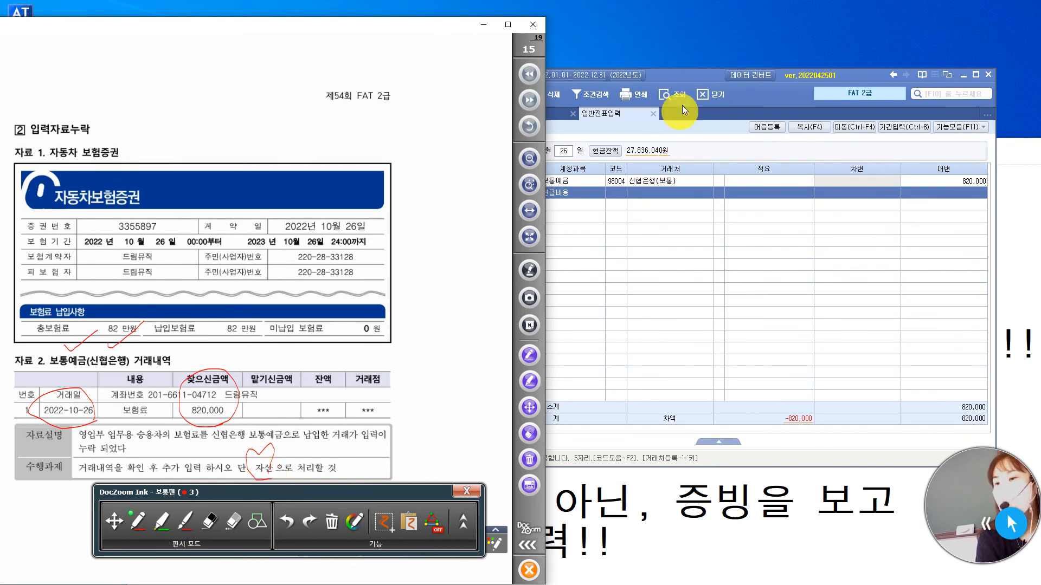
Complete the 선급비용 차변 line with amount 820,000, leaving 거래처 and 적요 blank.
{"action": "left_click", "coordinate": [696, 77]}
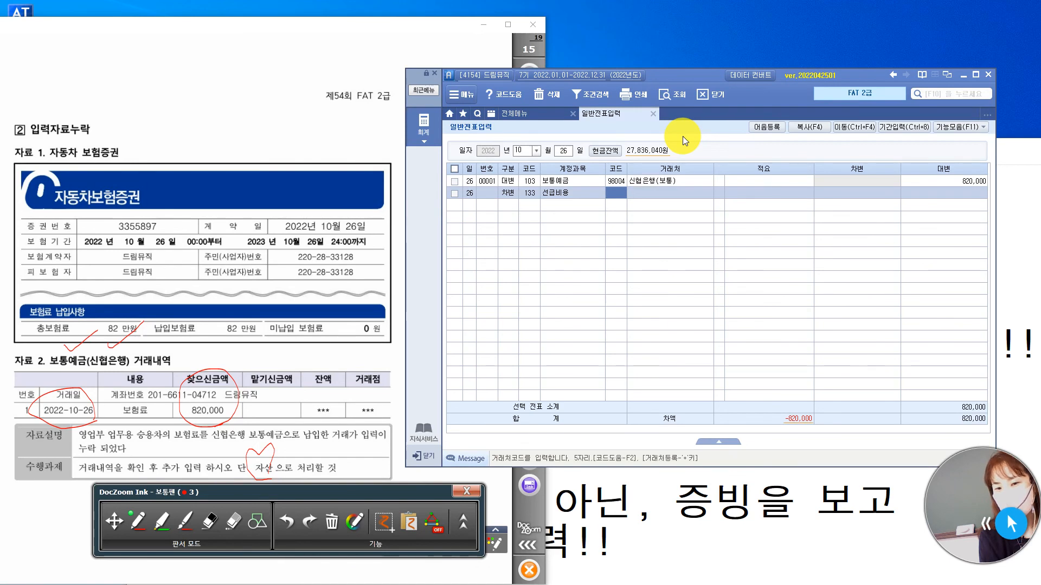
{"action": "key", "text": "Return"}
{"action": "key", "text": "Return"}
{"action": "key", "text": "Return"}
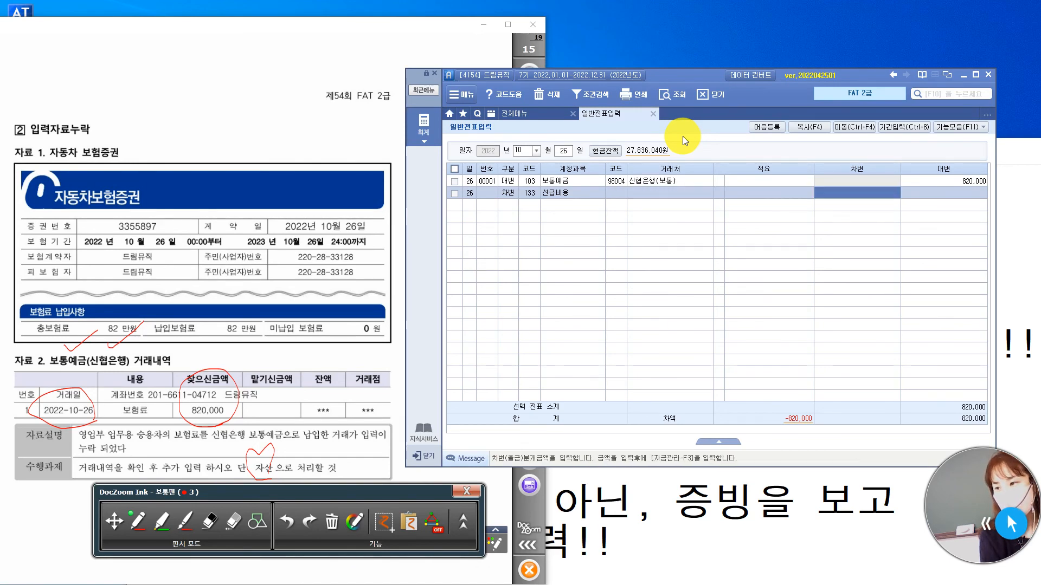
{"action": "key", "text": "Return"}
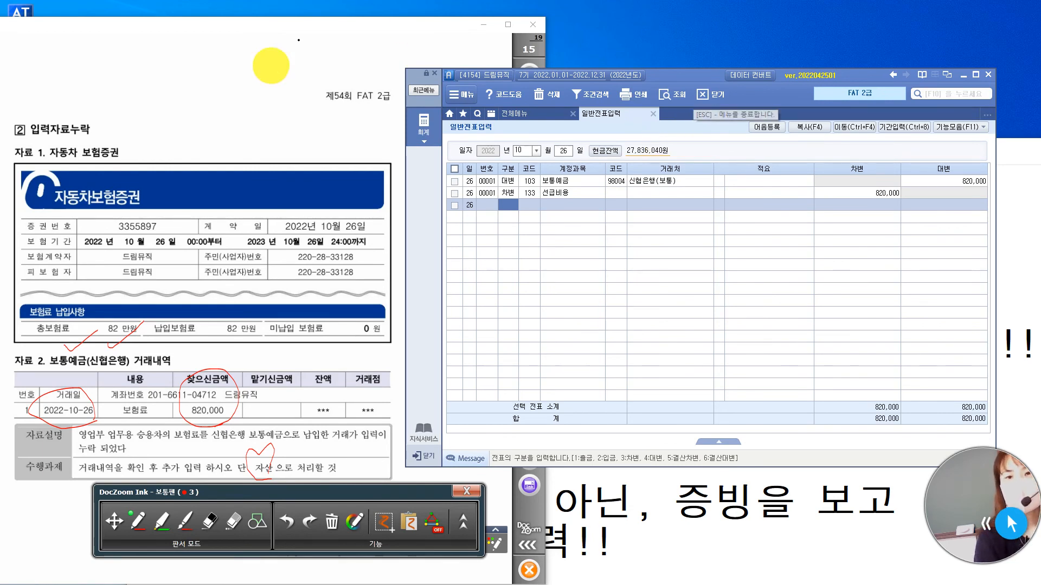
Show the 결산 task on exam page 16 at page width.
{"action": "left_click", "coordinate": [304, 29]}
{"action": "left_click", "coordinate": [530, 100]}
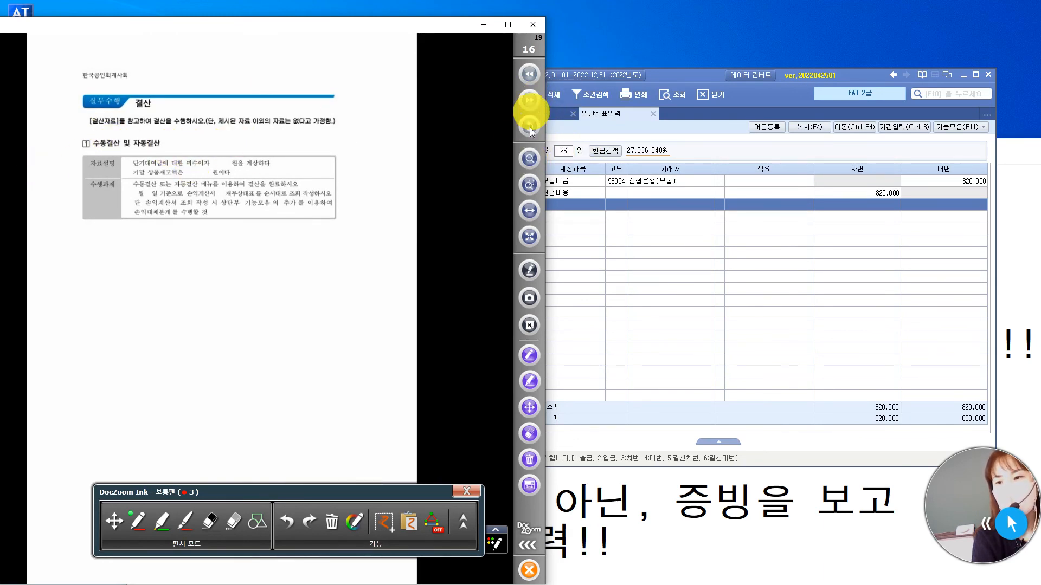
{"action": "left_click", "coordinate": [532, 214]}
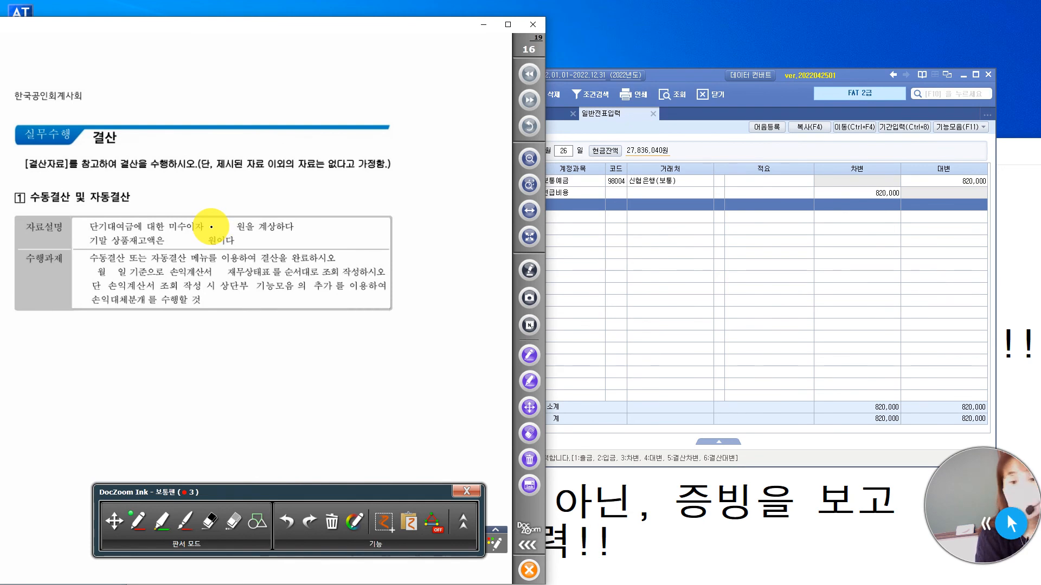
In pen, write in the missing 미수이자 amount, box and tick 계상, underline 단기대여금, circle 미수 and tick the line's end.
{"action": "mouse_move", "coordinate": [206, 221]}
{"action": "left_mouse_down"}
{"action": "mouse_move", "coordinate": [215, 235]}
{"action": "mouse_move", "coordinate": [221, 225]}
{"action": "left_mouse_up"}
{"action": "left_click_drag", "start_coordinate": [219, 227], "coordinate": [267, 221]}
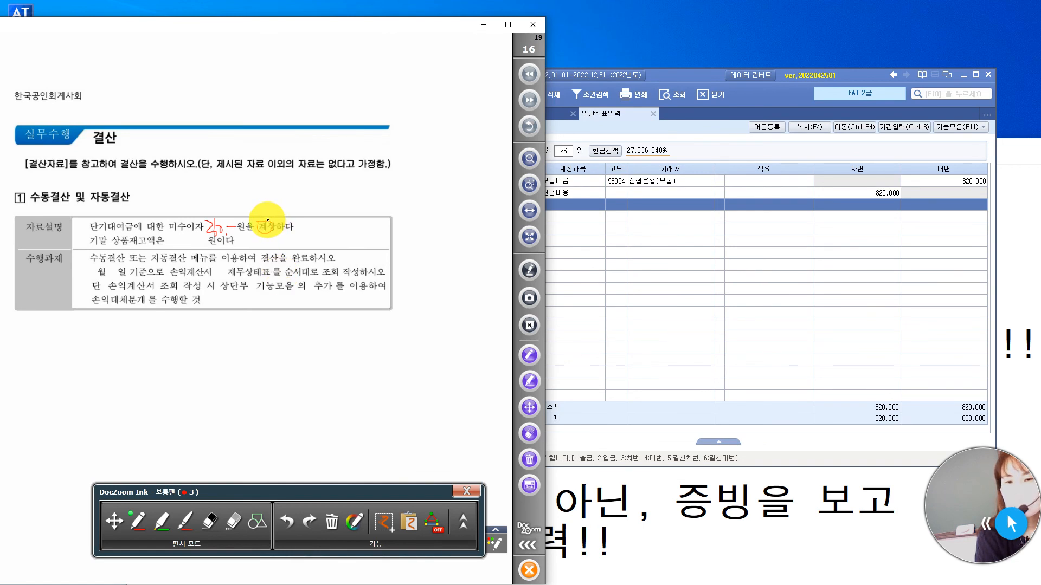
{"action": "left_click_drag", "start_coordinate": [269, 215], "coordinate": [277, 211]}
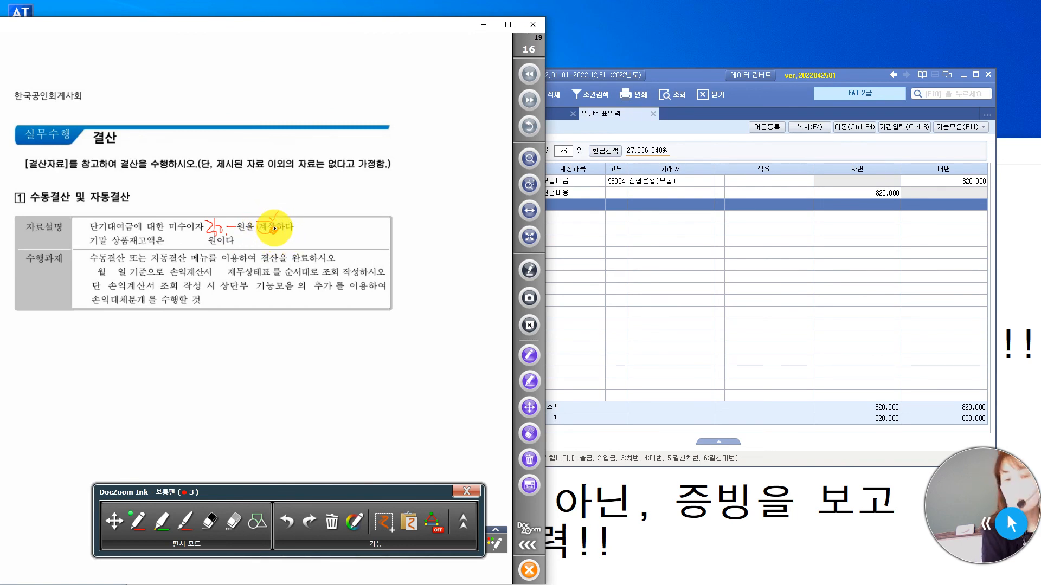
{"action": "left_click_drag", "start_coordinate": [274, 229], "coordinate": [260, 225]}
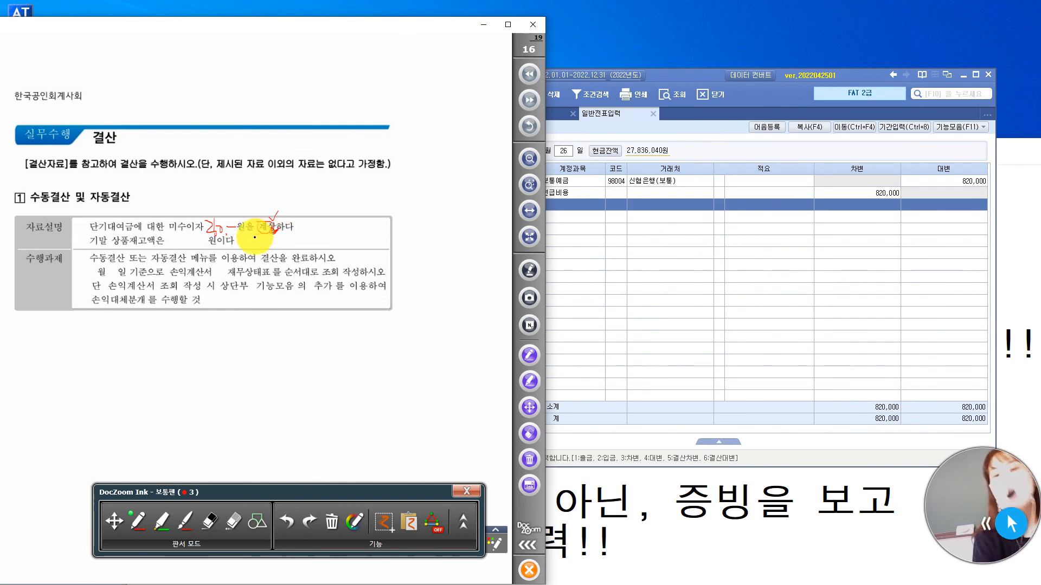
{"action": "mouse_move", "coordinate": [93, 232]}
{"action": "left_mouse_down"}
{"action": "mouse_move", "coordinate": [180, 219]}
{"action": "mouse_move", "coordinate": [178, 235]}
{"action": "left_mouse_up"}
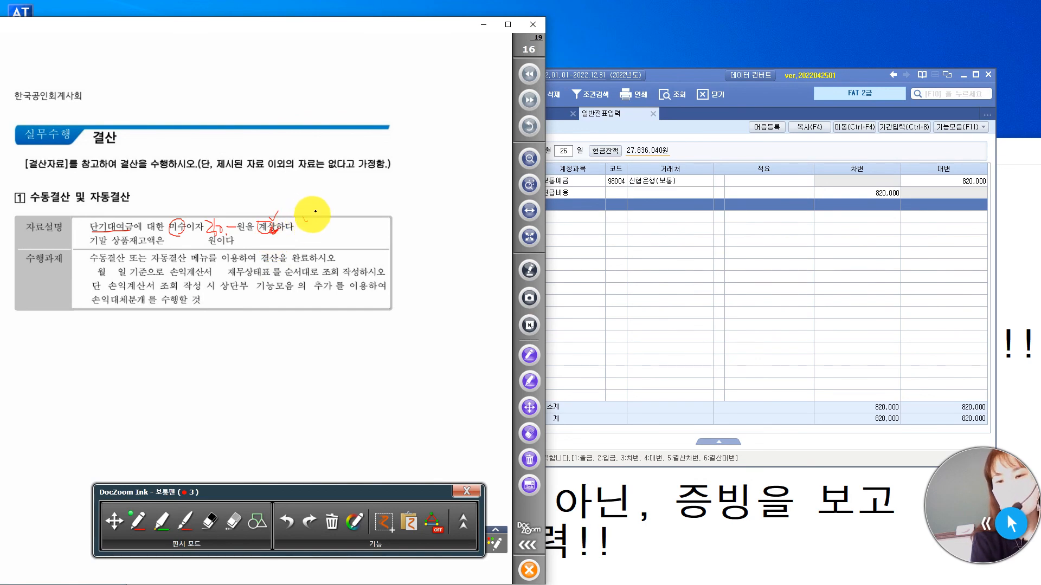
{"action": "left_click_drag", "start_coordinate": [303, 218], "coordinate": [315, 211]}
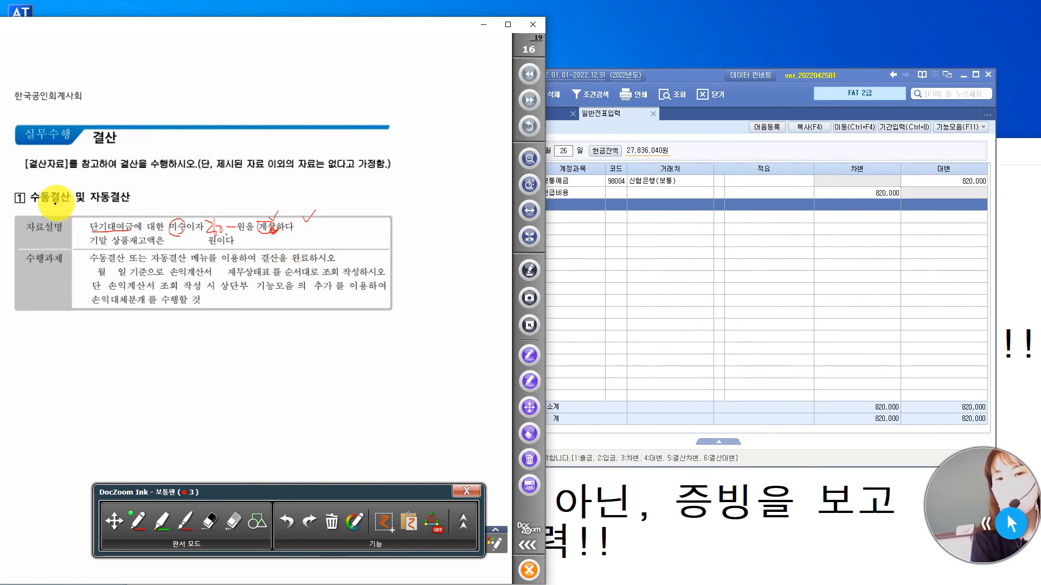
Underline 수동결산 in pen and write 일 above it and 결 above 자동결산.
{"action": "left_click_drag", "start_coordinate": [31, 203], "coordinate": [70, 205]}
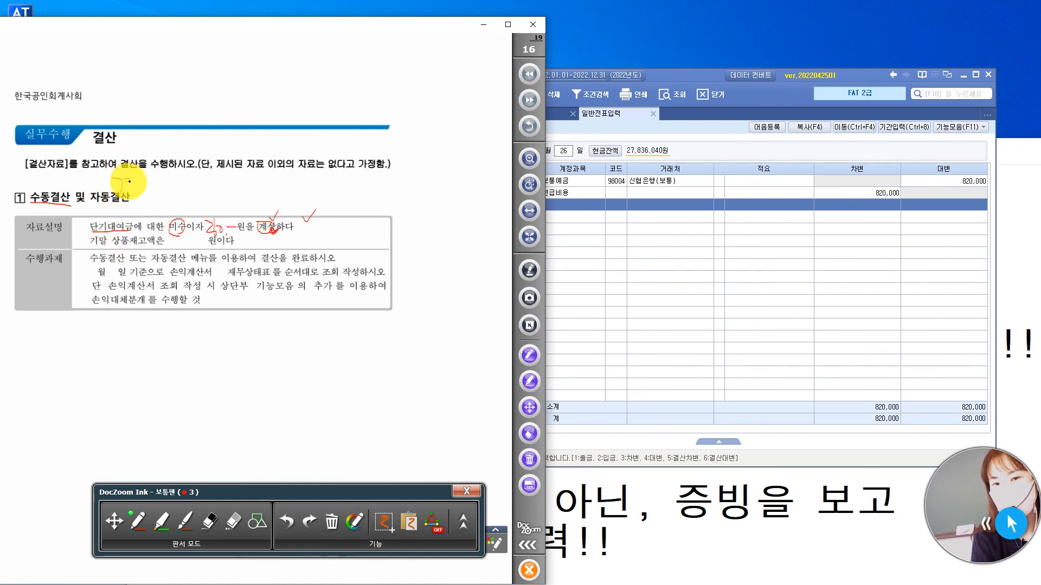
{"action": "left_click_drag", "start_coordinate": [130, 174], "coordinate": [135, 196]}
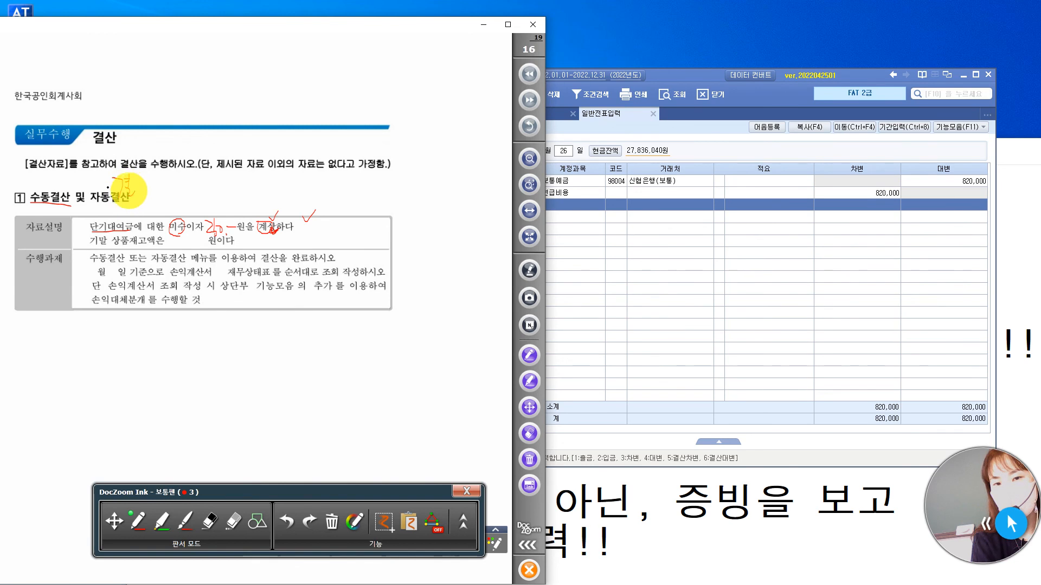
{"action": "left_click_drag", "start_coordinate": [36, 174], "coordinate": [36, 181]}
{"action": "left_click_drag", "start_coordinate": [36, 176], "coordinate": [50, 191]}
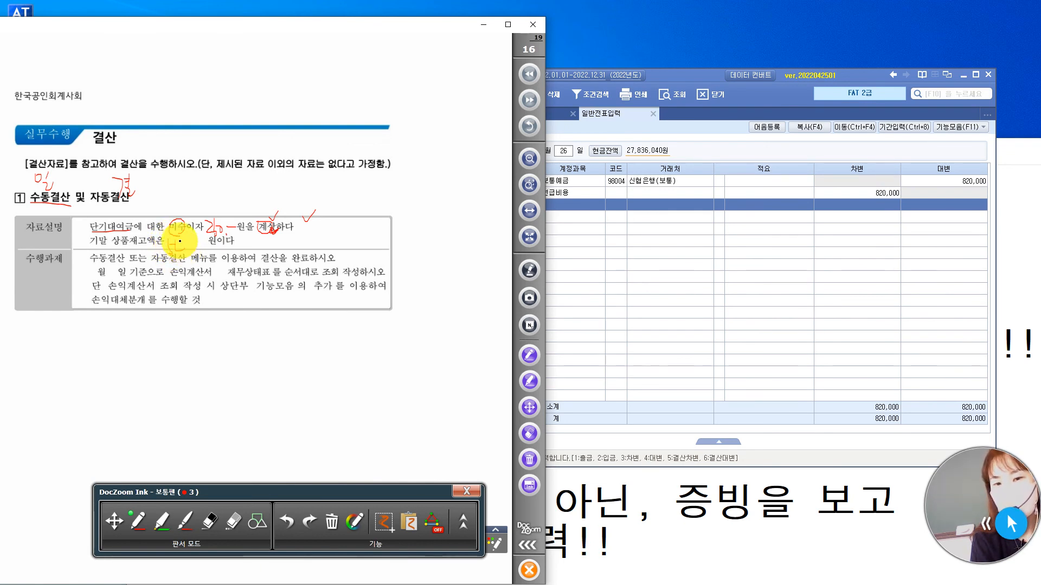
Write in the missing 기말 상품재고액 amount in pen and bracket the 수행과제 lines.
{"action": "left_click_drag", "start_coordinate": [190, 243], "coordinate": [234, 243]}
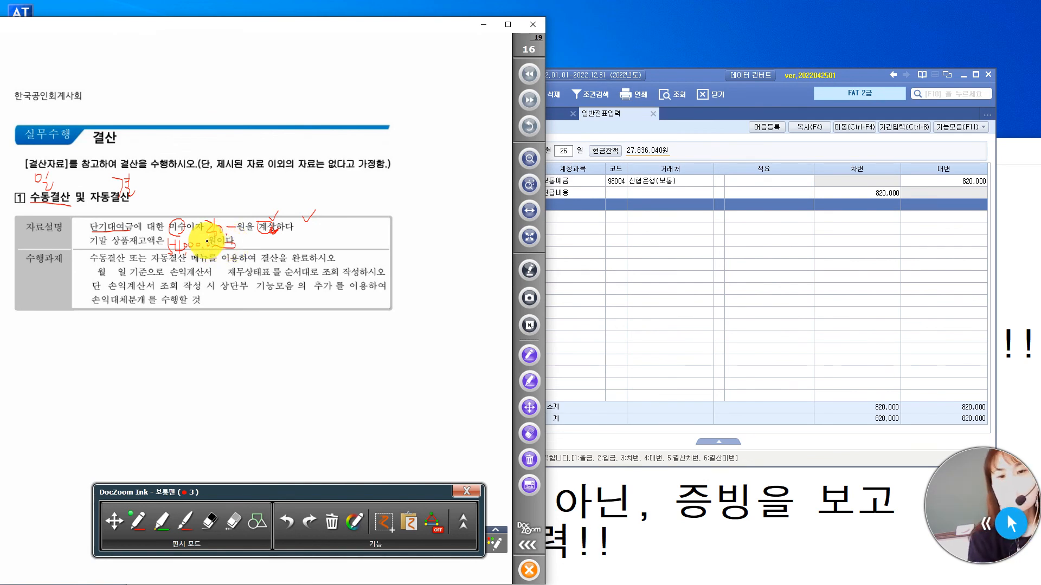
{"action": "left_click_drag", "start_coordinate": [84, 255], "coordinate": [84, 305]}
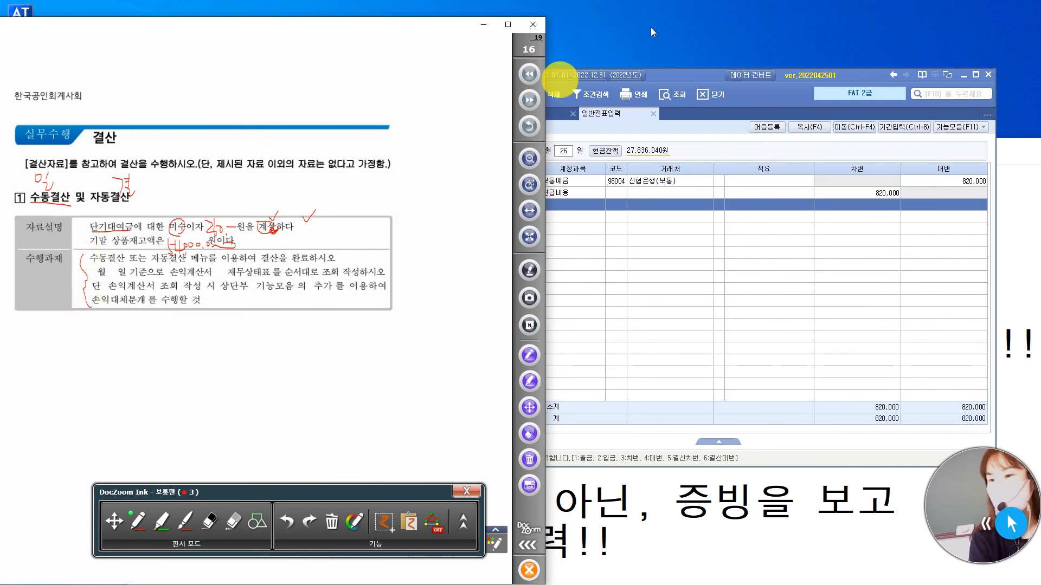
Reopen 일반전표입력 from 전체메뉴 and set the voucher date to 12월 31일.
{"action": "left_click", "coordinate": [691, 74]}
{"action": "left_click", "coordinate": [542, 115]}
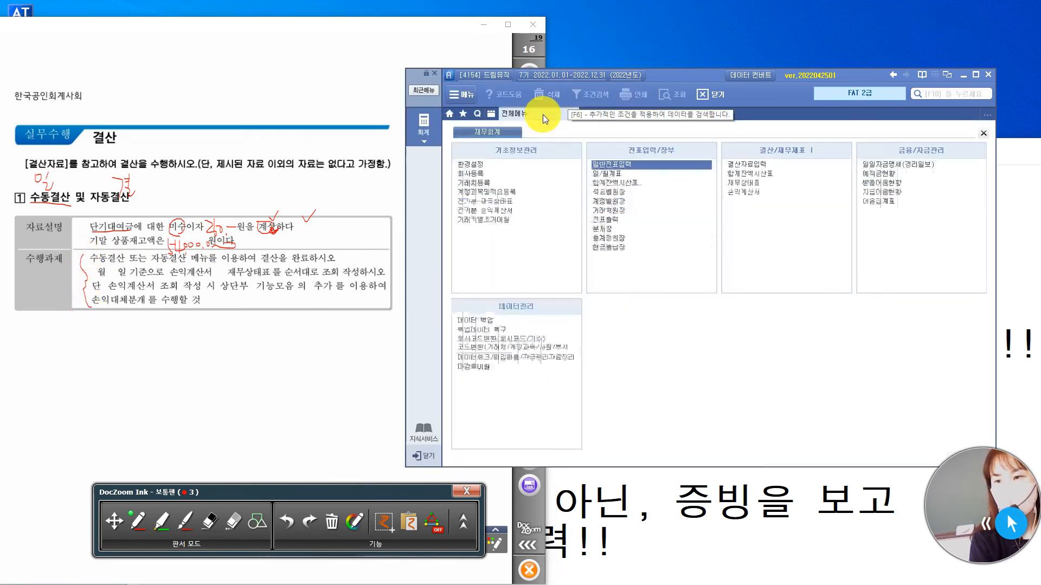
{"action": "left_click", "coordinate": [632, 163]}
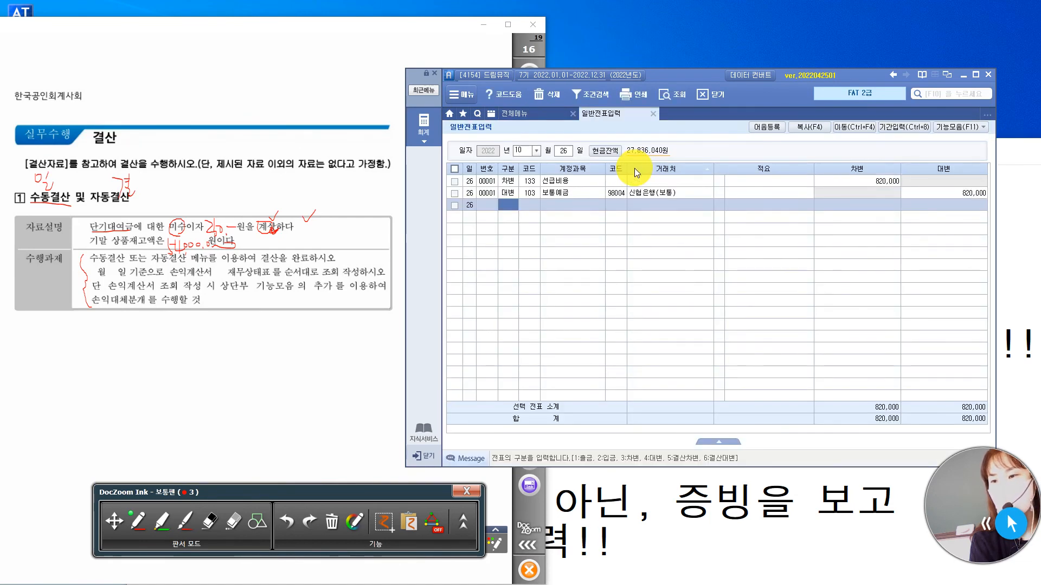
{"action": "left_click", "coordinate": [524, 151]}
{"action": "type", "text": "12"}
{"action": "type", "text": "31"}
{"action": "key", "text": "Return"}
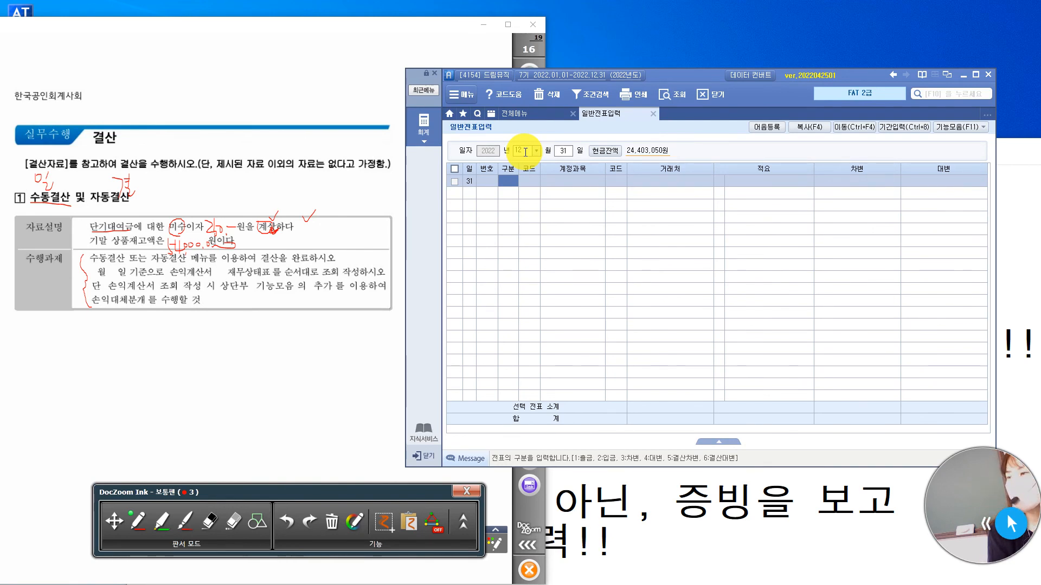
Enter a 대변 line for account 901 이자수익 with an amount of 250,000.
{"action": "type", "text": "4"}
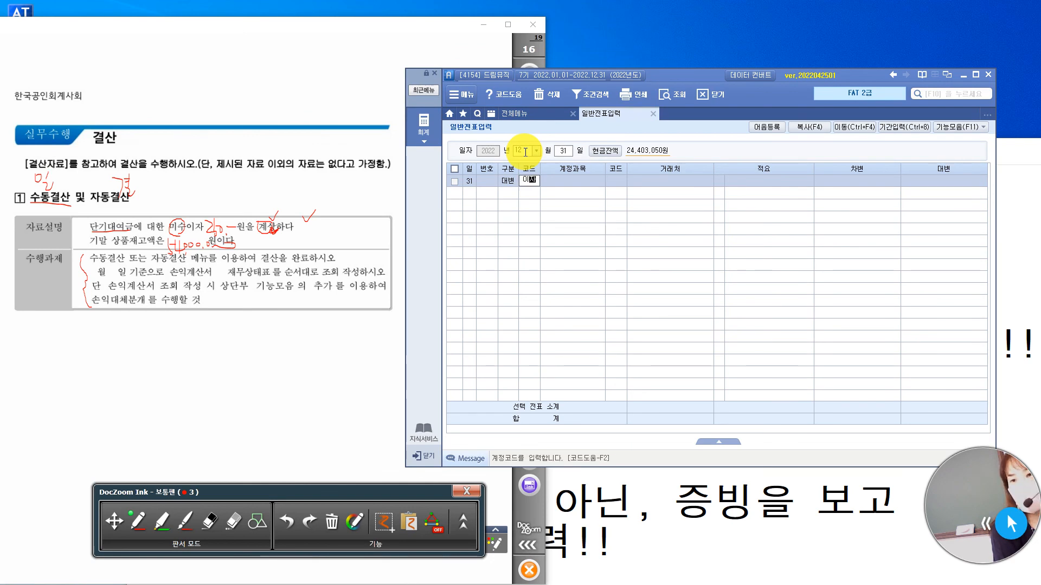
{"action": "type", "text": "이자"}
{"action": "key", "text": "Return"}
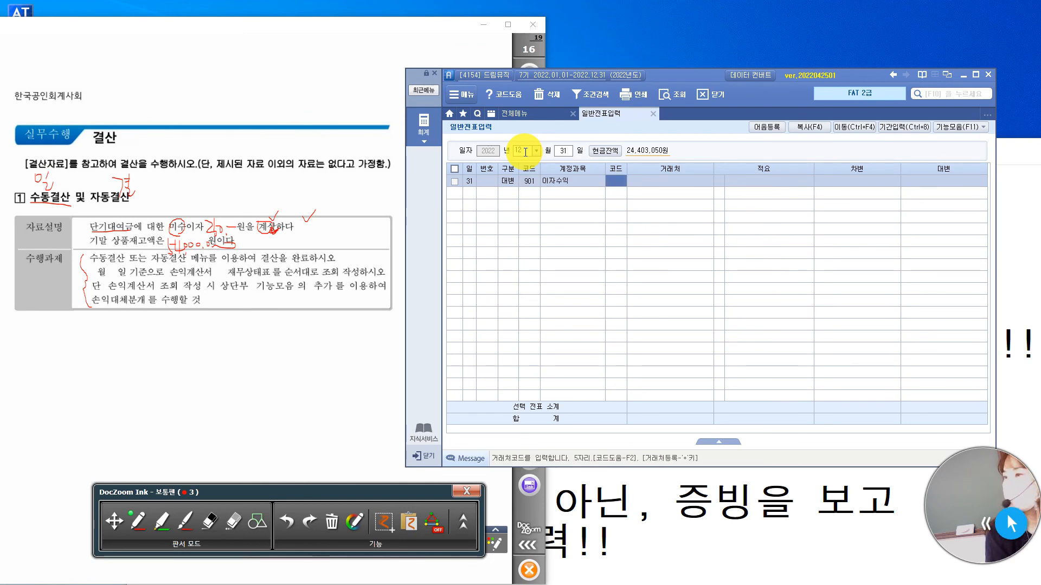
{"action": "key", "text": "Return"}
{"action": "key", "text": "Return"}
{"action": "key", "text": "Return"}
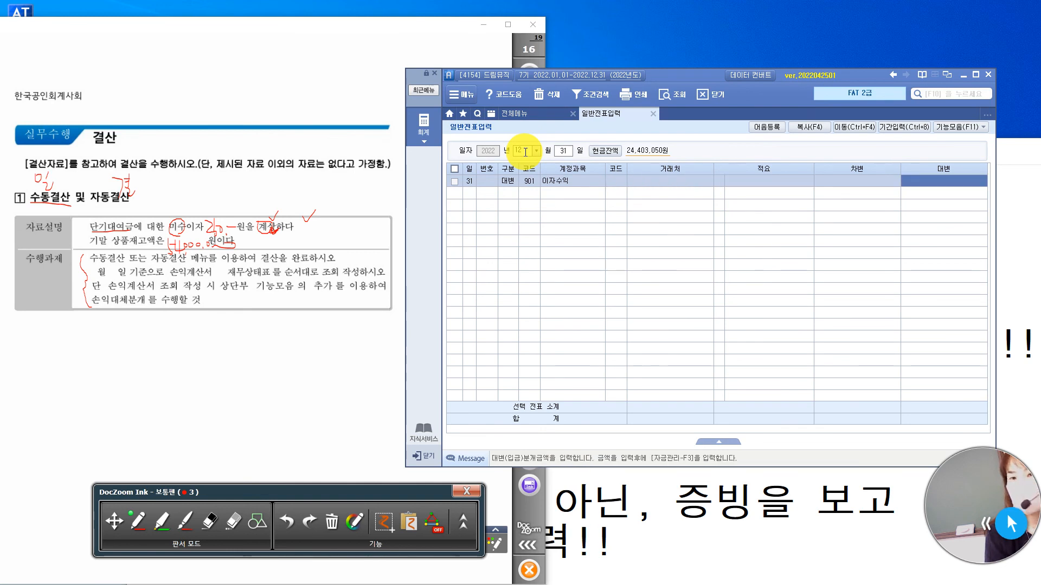
{"action": "type", "text": "250000"}
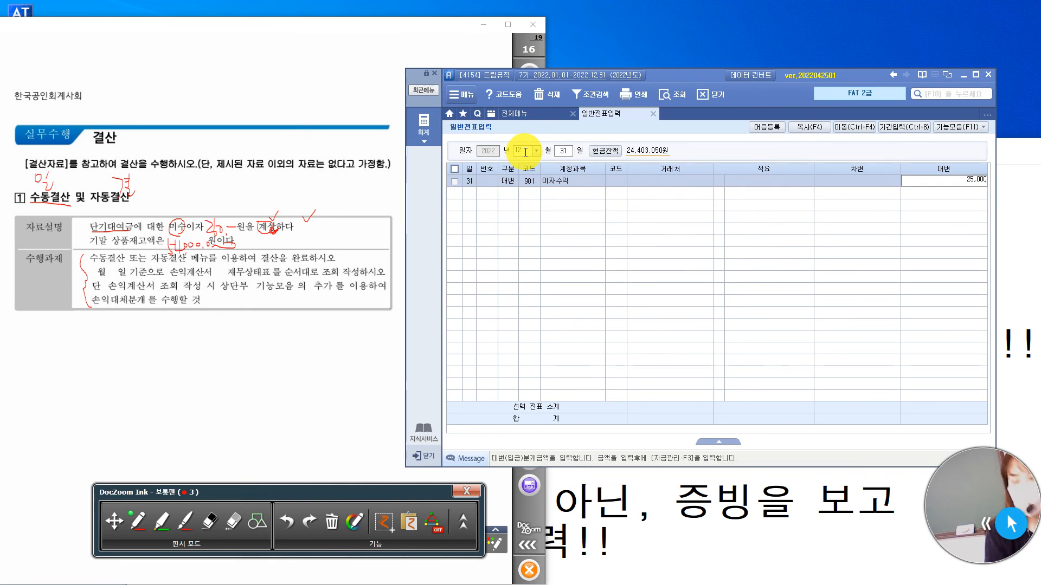
{"action": "key", "text": "Return"}
Add the matching 차변 line for account 116 미수수익 with an amount of 250,000.
{"action": "type", "text": "3"}
{"action": "key", "text": "Return"}
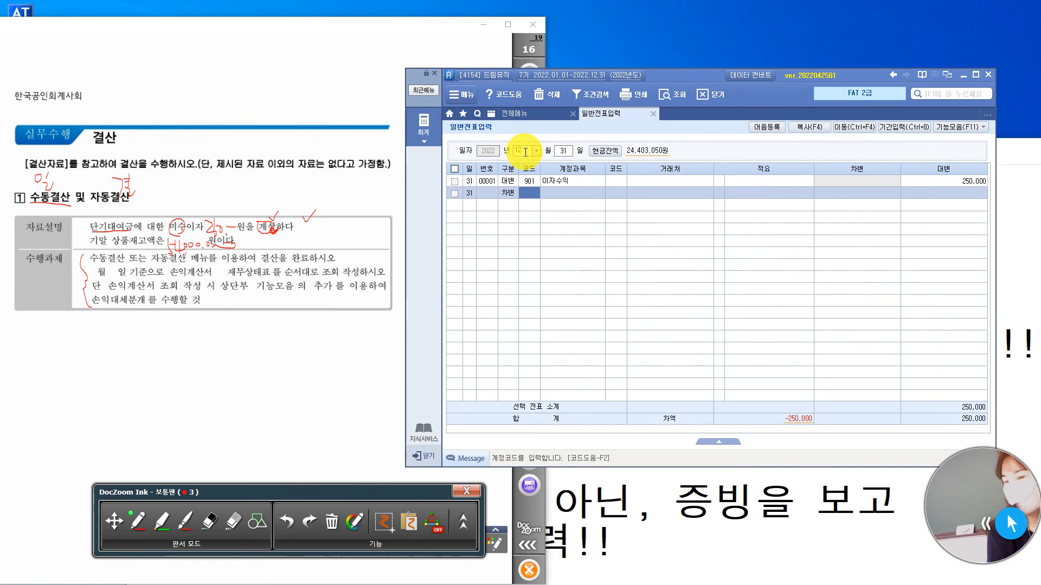
{"action": "type", "text": "미수"}
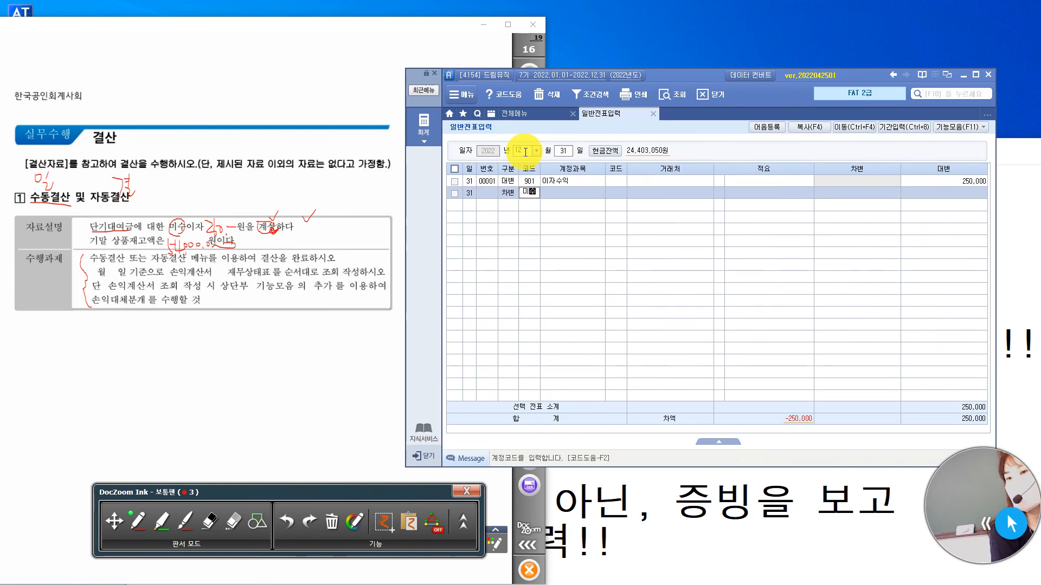
{"action": "key", "text": "Return"}
{"action": "key", "text": "Down"}
{"action": "key", "text": "Return"}
{"action": "key", "text": "Return"}
{"action": "key", "text": "Return"}
{"action": "key", "text": "Return"}
{"action": "type", "text": "250000"}
{"action": "key", "text": "Return"}
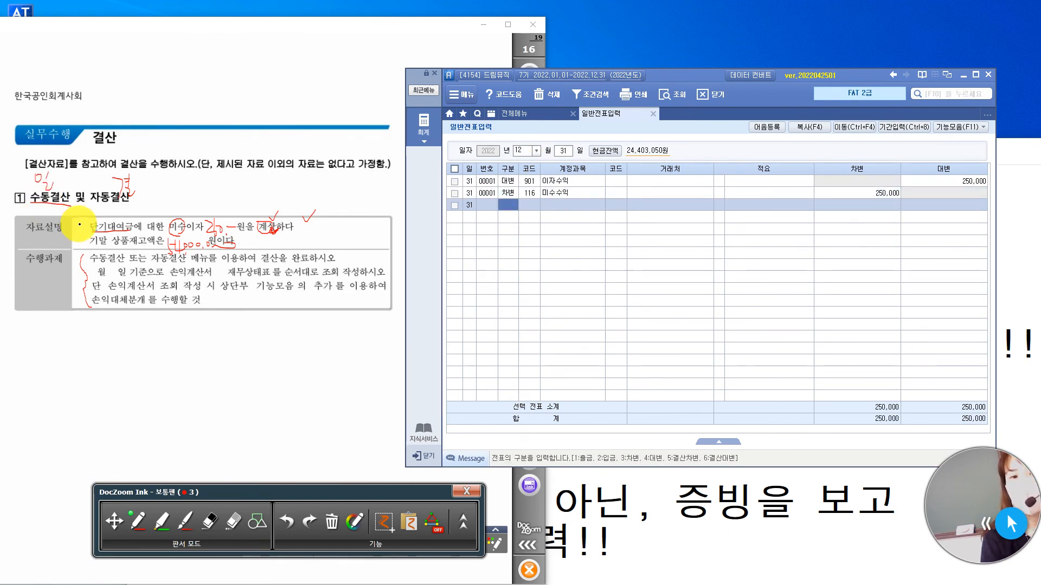
Number the two 자료설명 lines 1 and 2 in pen on the exam page.
{"action": "left_click", "coordinate": [85, 230]}
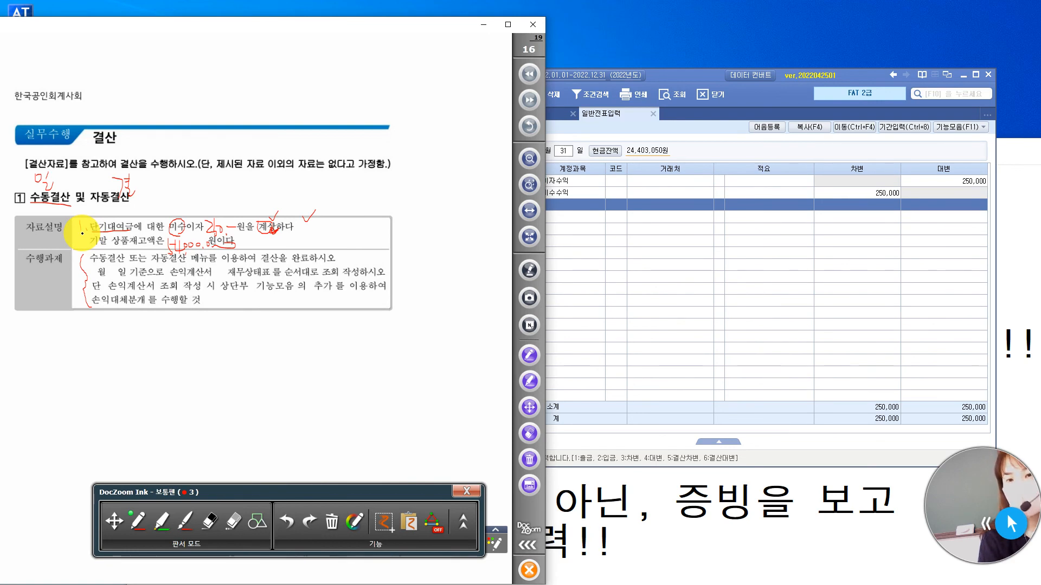
{"action": "left_click_drag", "start_coordinate": [82, 239], "coordinate": [91, 248]}
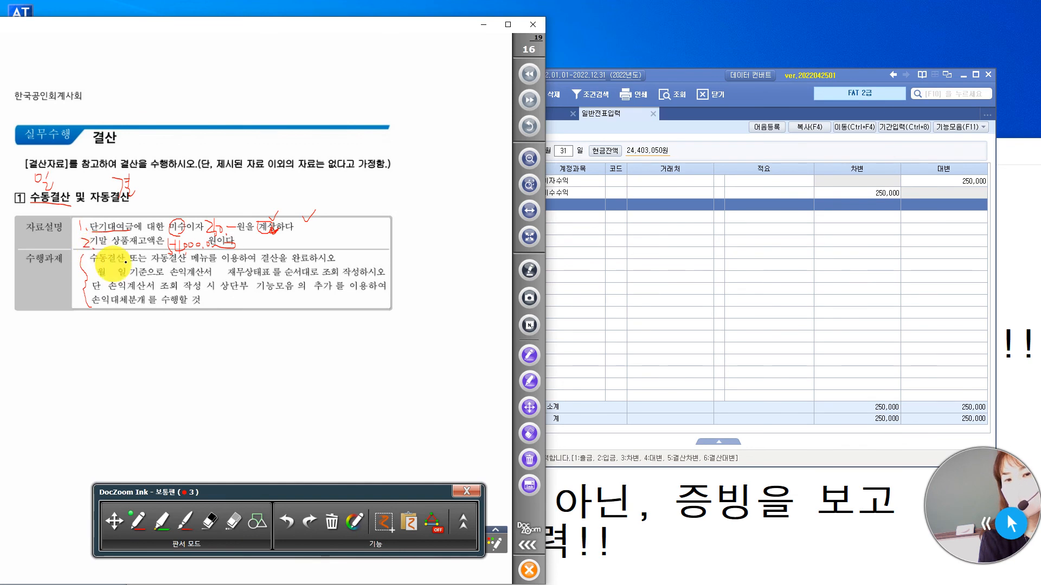
Open 결산자료입력 for 01월 through 12월 and accept the 매출원가 및 경비선택 dialog without entering any cost codes.
{"action": "left_click", "coordinate": [753, 100]}
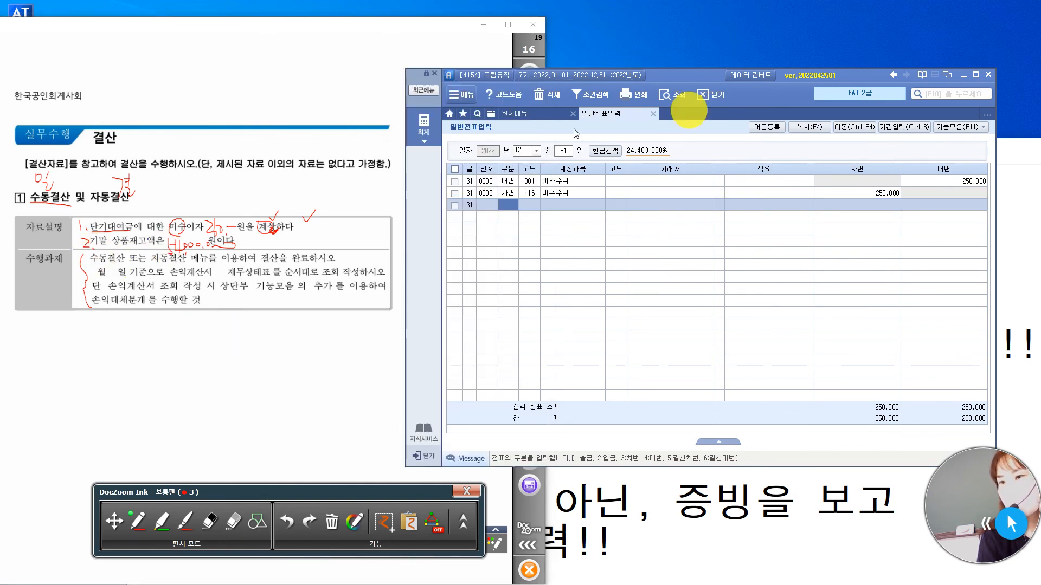
{"action": "left_click", "coordinate": [520, 116]}
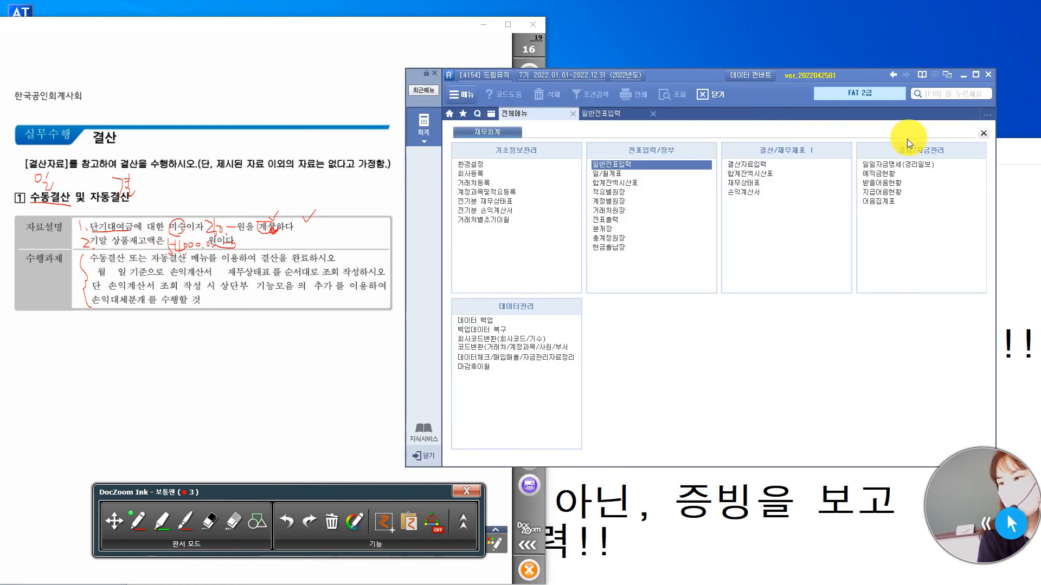
{"action": "left_click", "coordinate": [769, 165]}
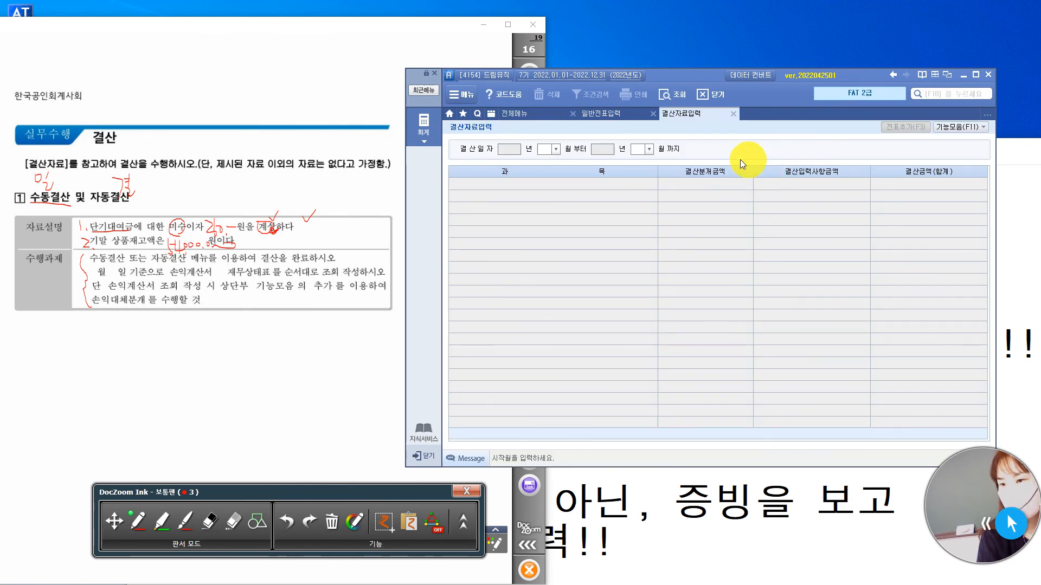
{"action": "type", "text": "0112"}
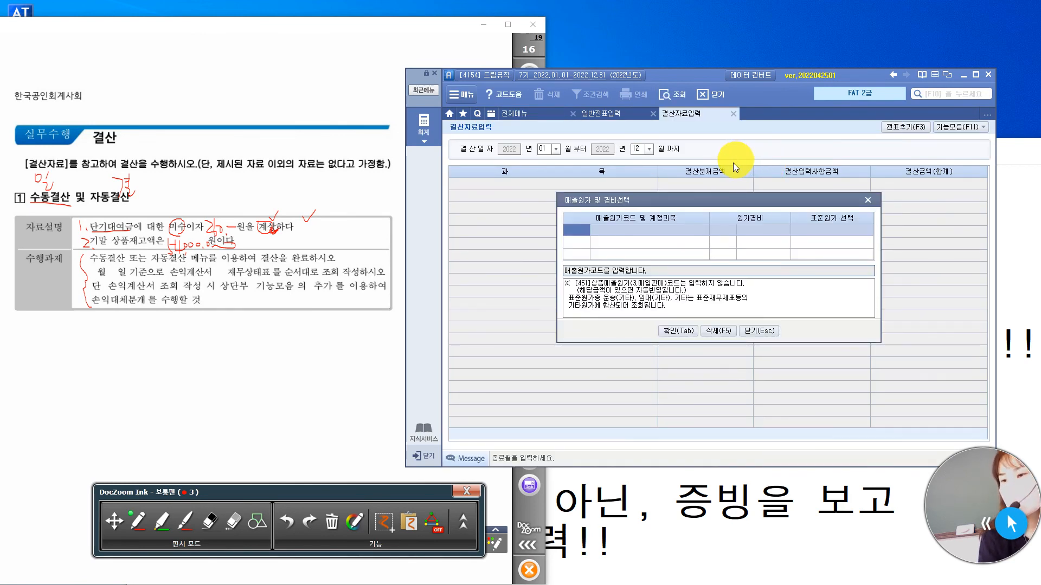
{"action": "left_click_drag", "start_coordinate": [711, 199], "coordinate": [748, 164]}
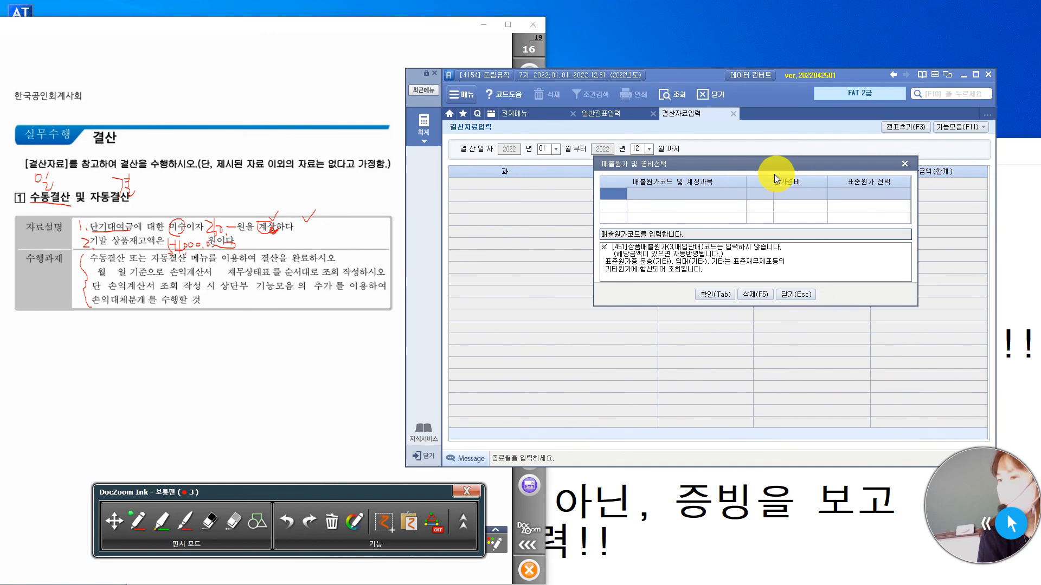
{"action": "left_click", "coordinate": [712, 294]}
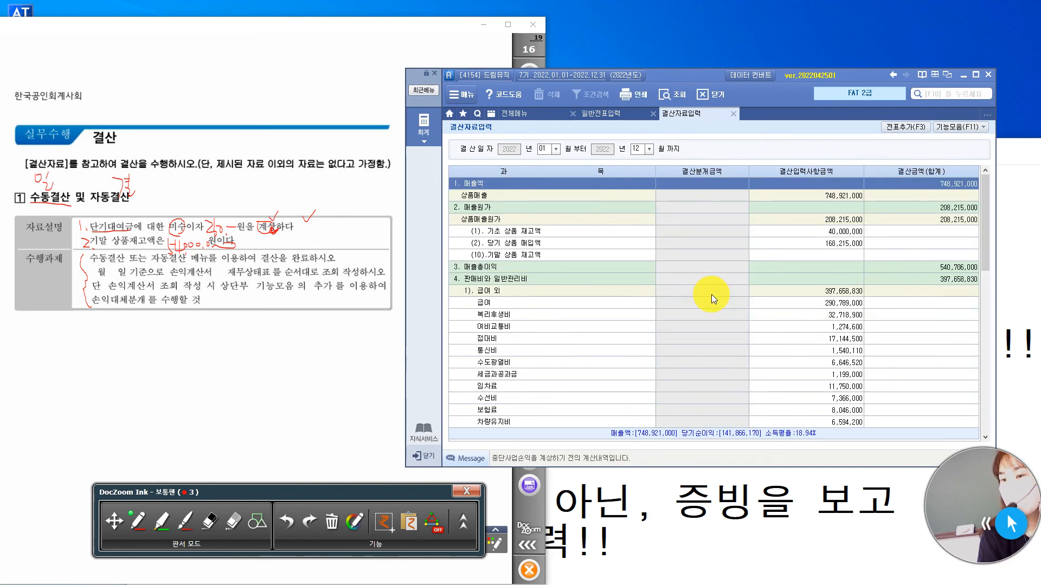
Enter 54,000,000 as the (10)기말 상품 재고액 closing amount and add the closing entry to the vouchers with 전표추가.
{"action": "left_click", "coordinate": [824, 255]}
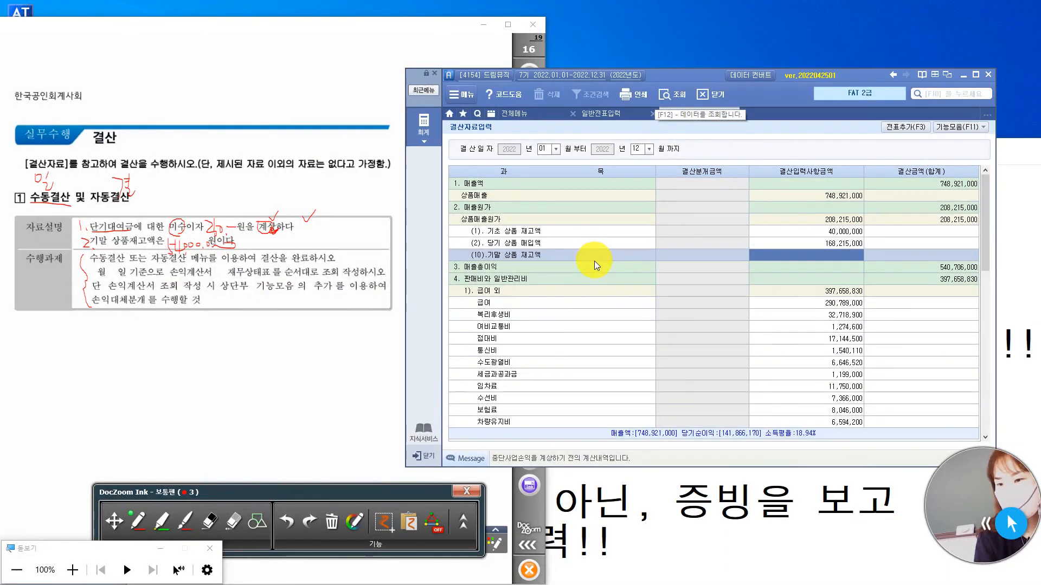
{"action": "left_click", "coordinate": [840, 186]}
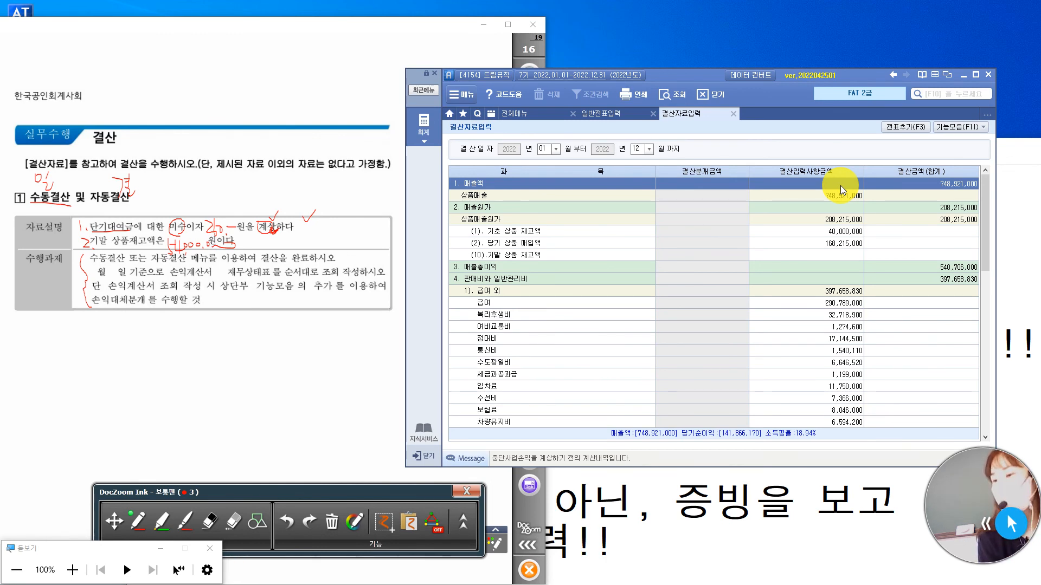
{"action": "key", "text": "Down"}
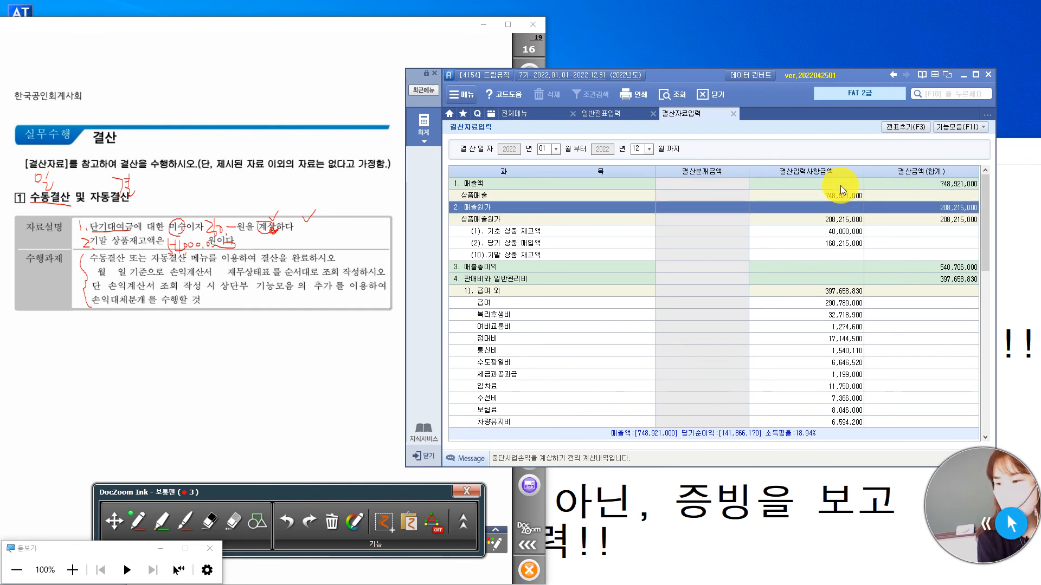
{"action": "key", "text": "Down"}
{"action": "key", "text": "Down"}
{"action": "key", "text": "Down"}
{"action": "key", "text": "Down"}
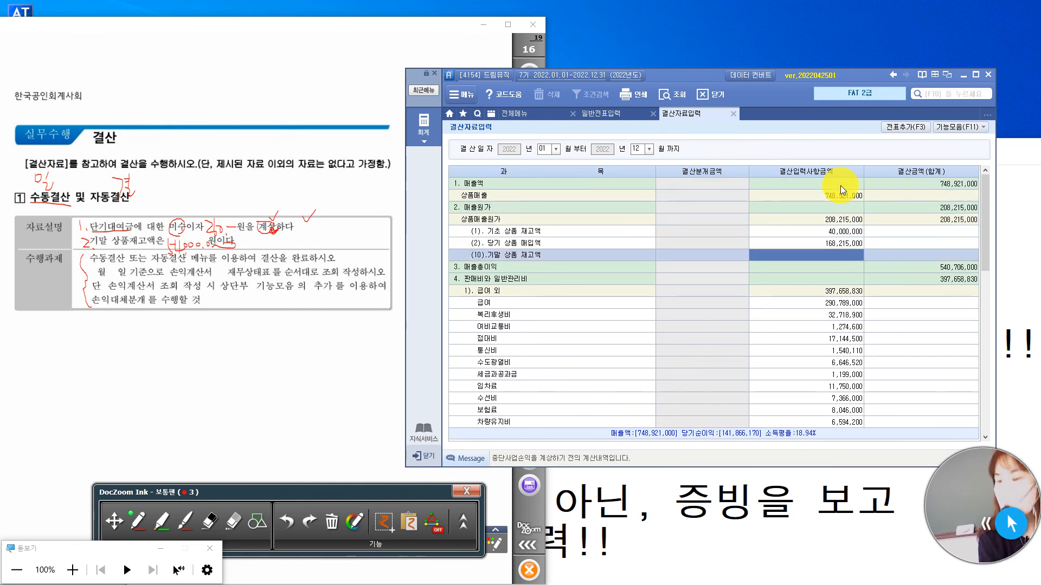
{"action": "type", "text": "54000000"}
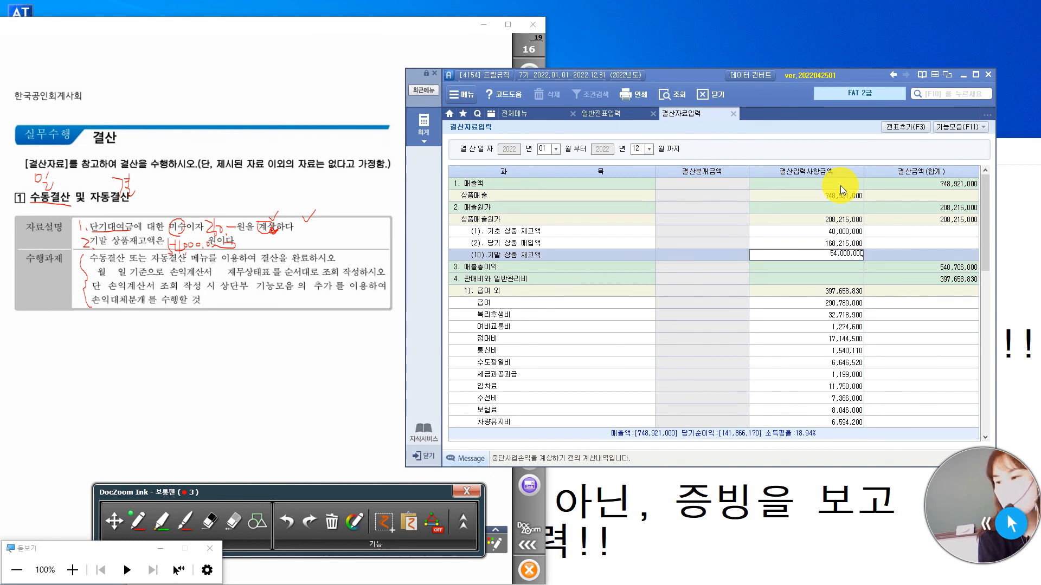
{"action": "key", "text": "Return"}
{"action": "left_click", "coordinate": [846, 254]}
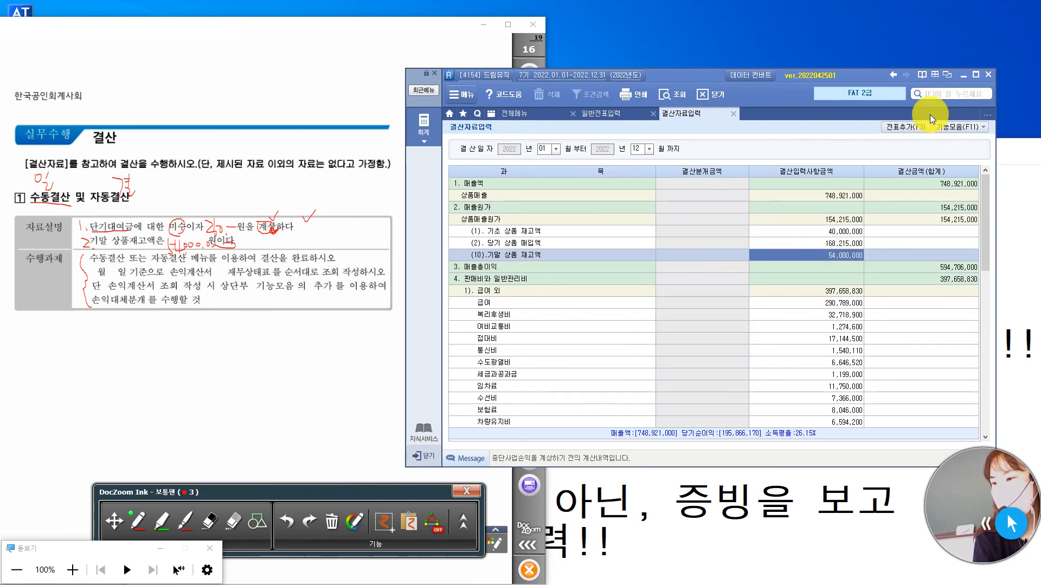
{"action": "left_click", "coordinate": [911, 127]}
{"action": "left_click", "coordinate": [518, 312]}
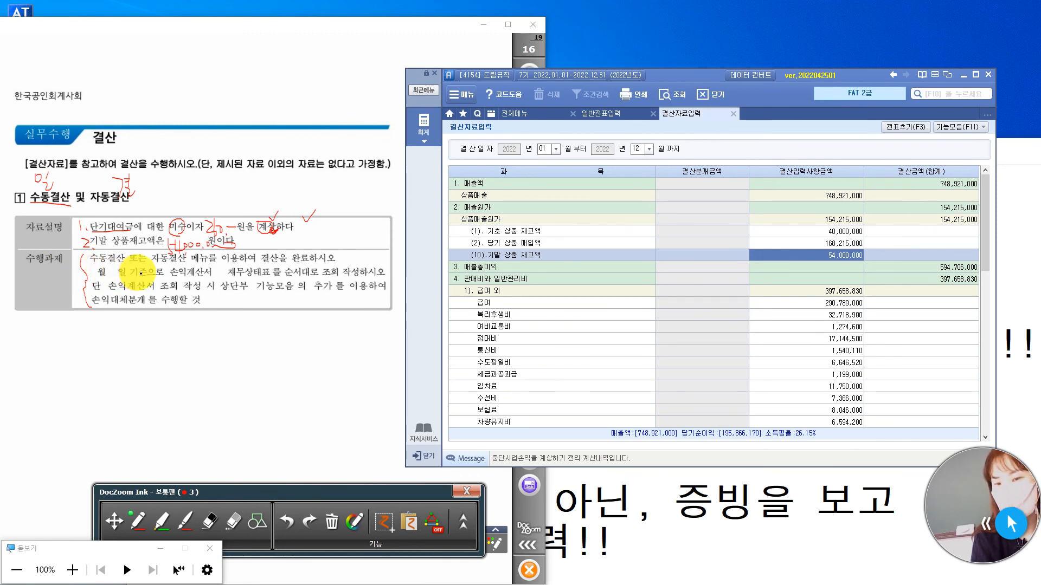
Mark the gap between 손익계산서 and 재무상태표 in pen, and look up the 손익계산서 for 12월.
{"action": "left_click_drag", "start_coordinate": [213, 274], "coordinate": [221, 276]}
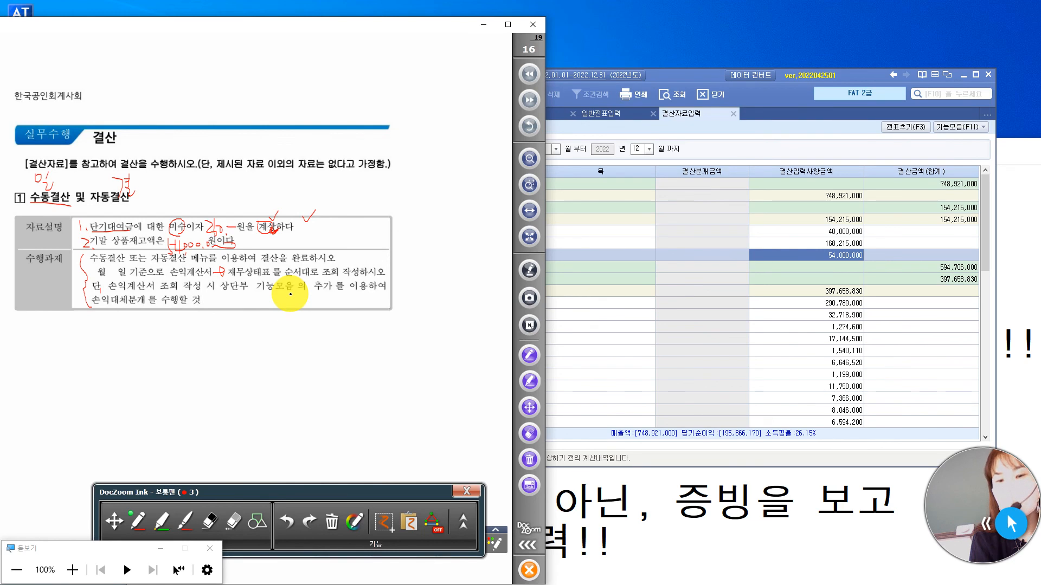
{"action": "left_click", "coordinate": [774, 112]}
{"action": "left_click", "coordinate": [514, 113]}
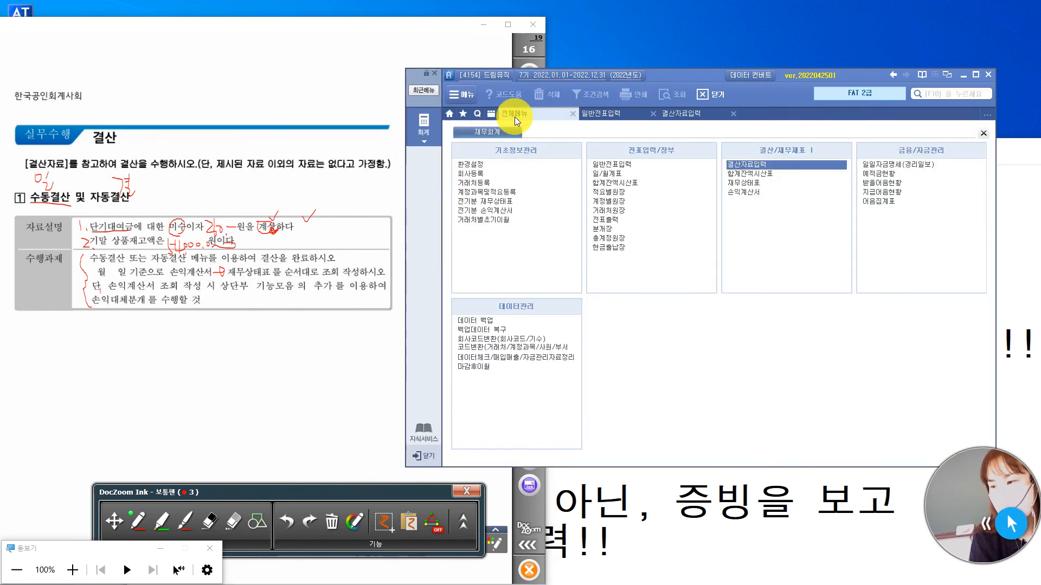
{"action": "left_click", "coordinate": [752, 194]}
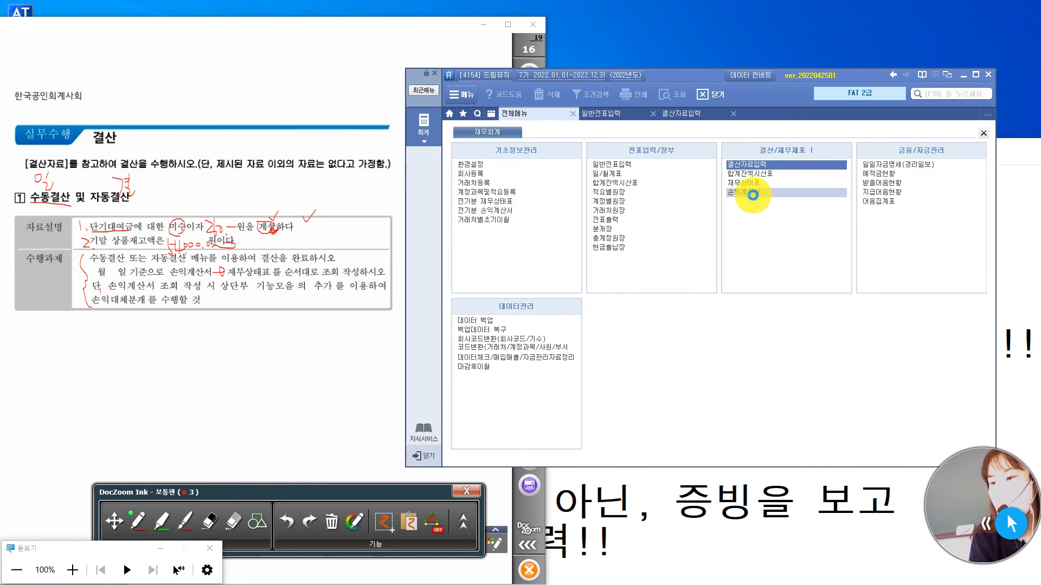
{"action": "type", "text": "12"}
{"action": "key", "text": "Return"}
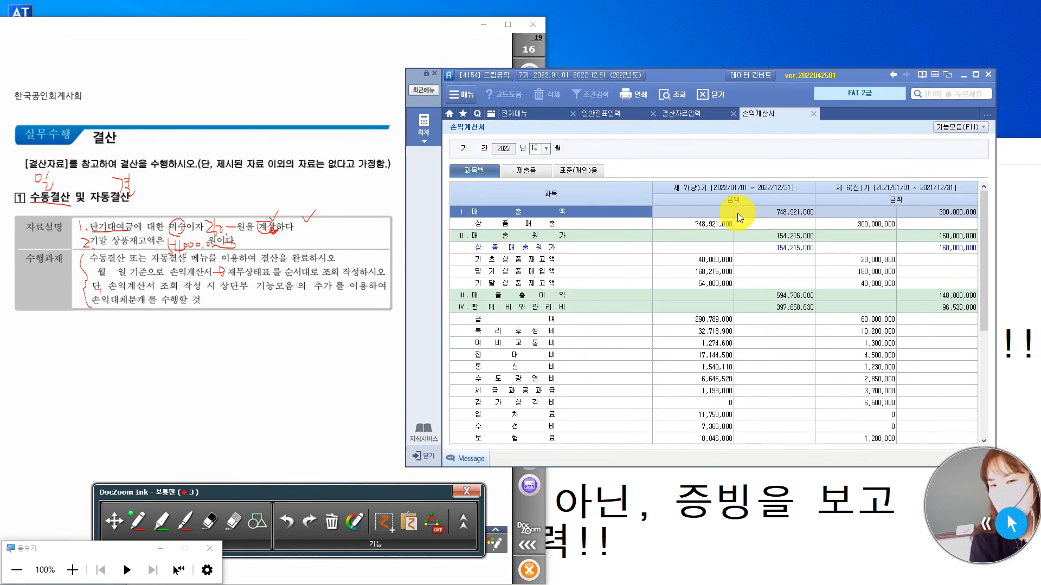
Add the 손익대체분개 from the 손익계산서 to the vouchers with the 추가 function.
{"action": "left_click", "coordinate": [968, 129]}
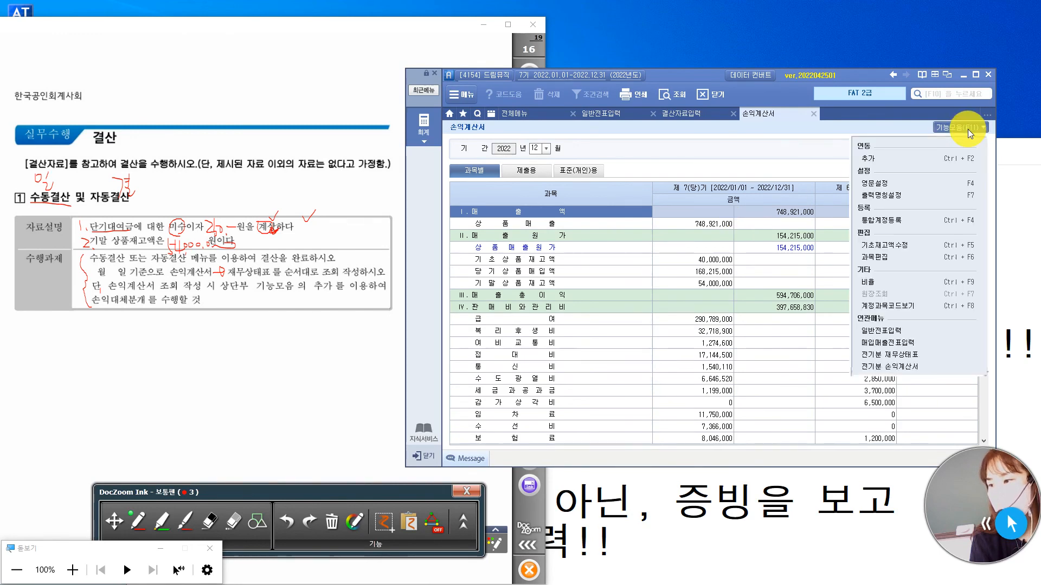
{"action": "left_click", "coordinate": [925, 160]}
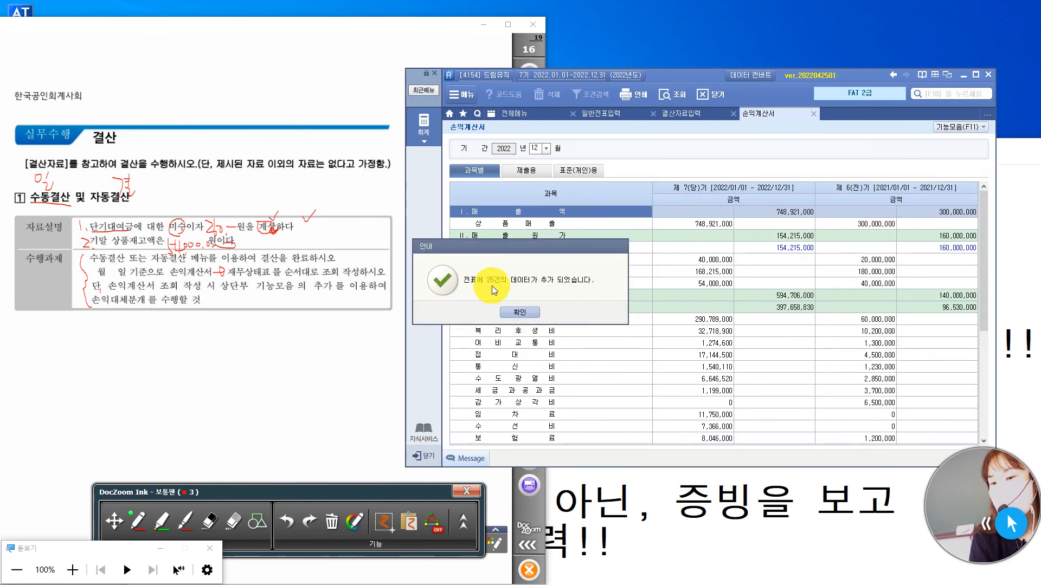
{"action": "left_click_drag", "start_coordinate": [528, 250], "coordinate": [693, 200]}
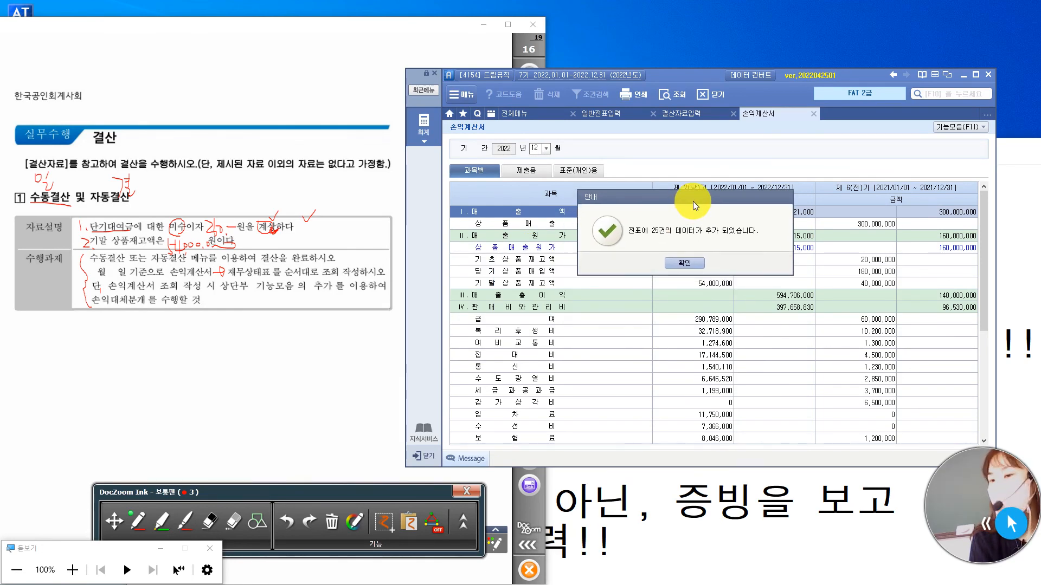
{"action": "left_click", "coordinate": [687, 264]}
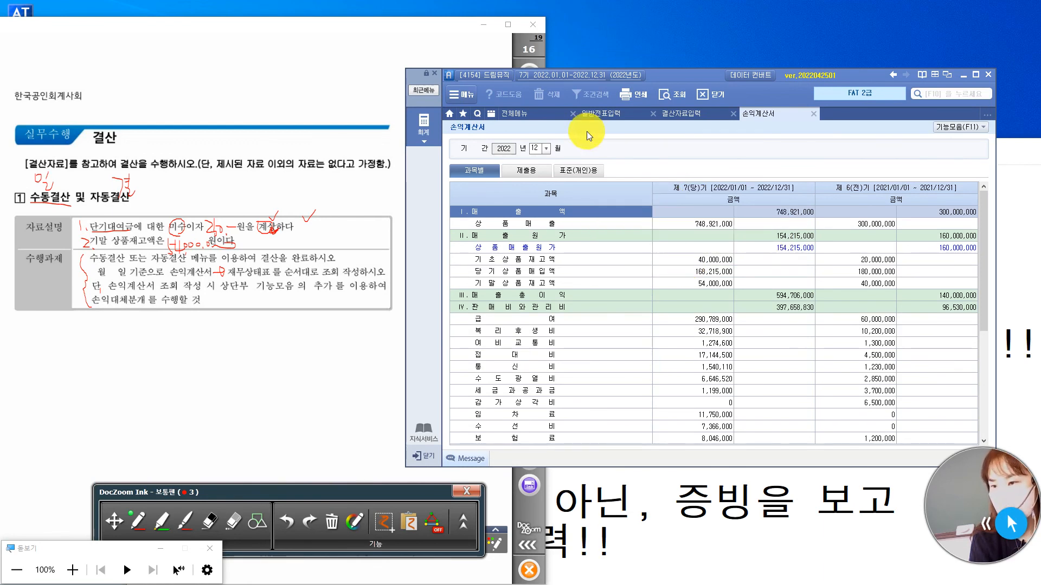
Look up the 재무상태표 for 12월 and close it again.
{"action": "left_click", "coordinate": [535, 116]}
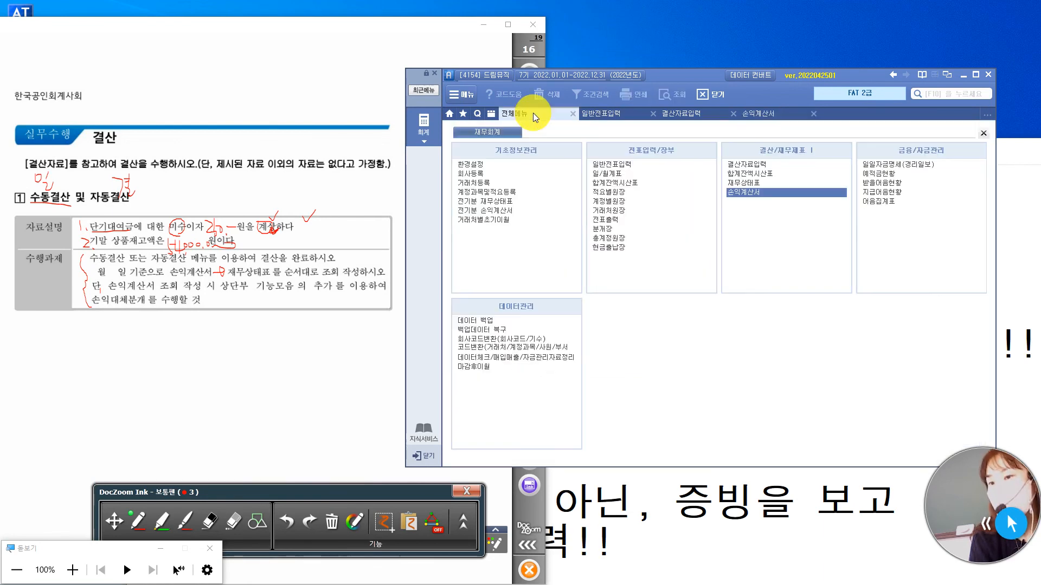
{"action": "left_click", "coordinate": [753, 182]}
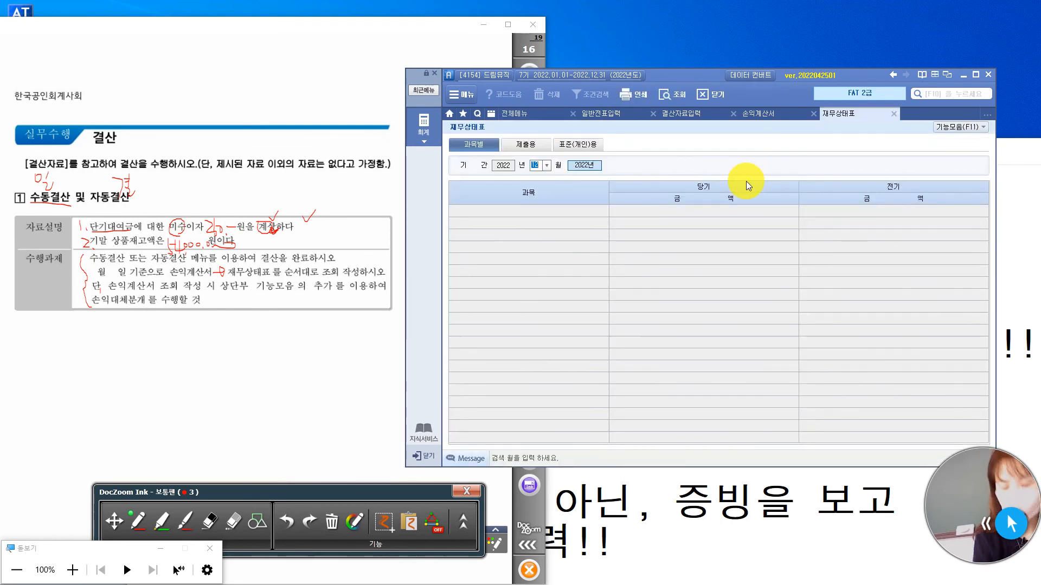
{"action": "key", "text": "Return"}
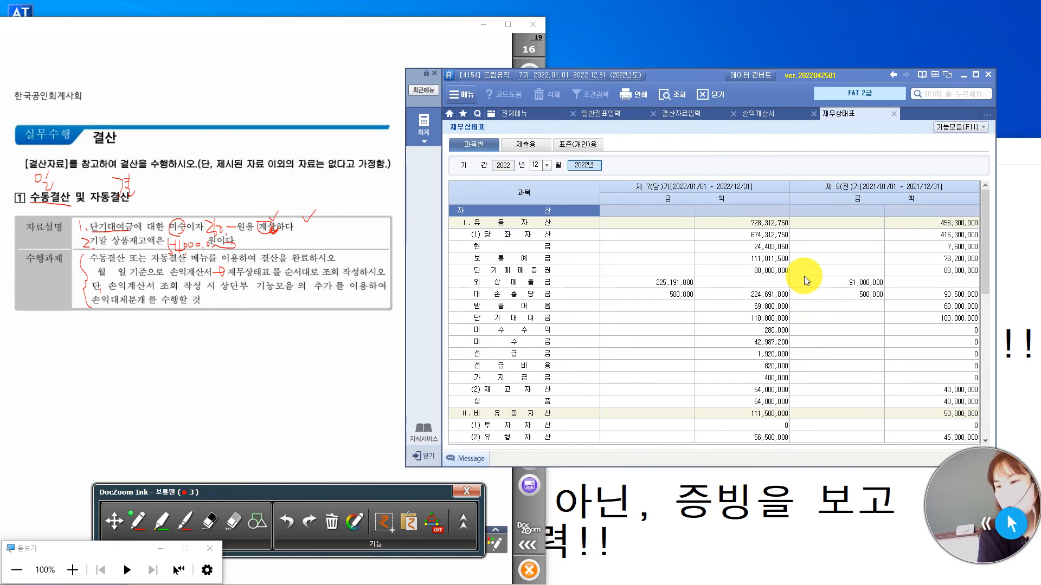
{"action": "key", "text": "Escape"}
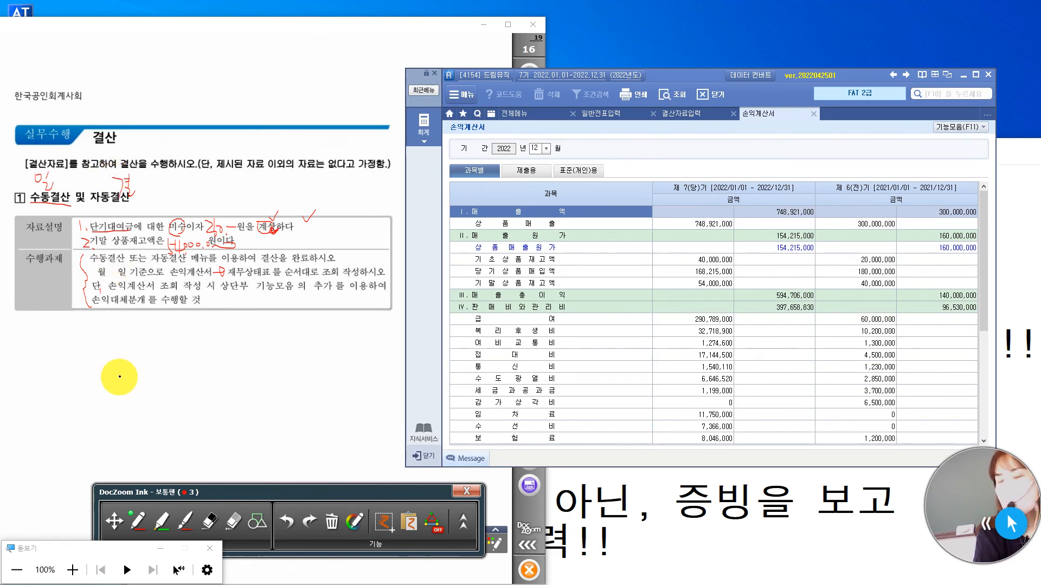
Switch the annotation tool to 이동 모드 and go to the 실무수행평가 (62점) page of the exam document.
{"action": "left_click", "coordinate": [114, 521]}
{"action": "left_click", "coordinate": [534, 99]}
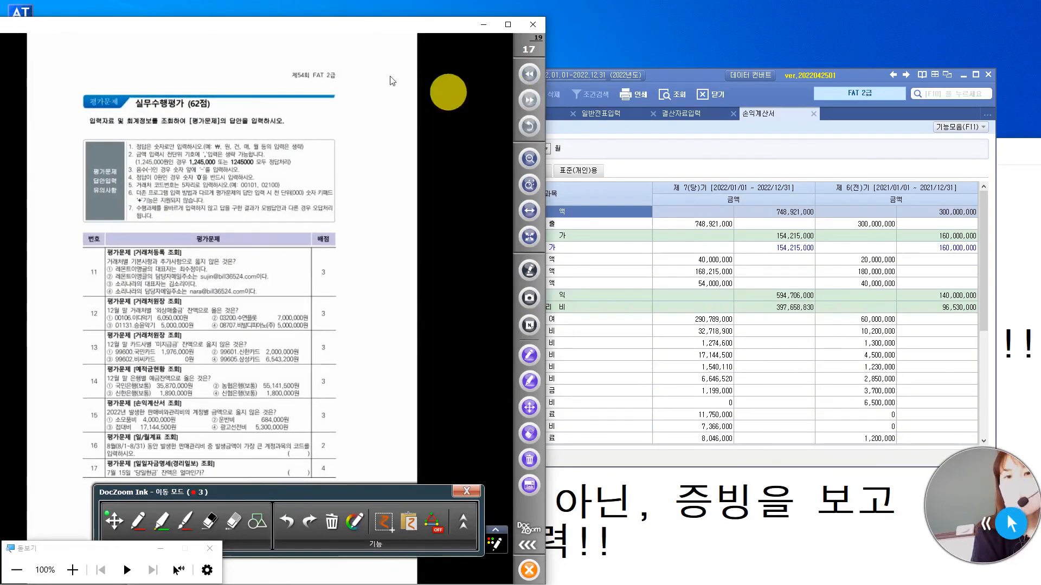
Reposition the exam document window and enlarge the 실무수행평가 page to full width to read its questions from number 11 onward.
{"action": "mouse_move", "coordinate": [330, 27]}
{"action": "left_mouse_down"}
{"action": "mouse_move", "coordinate": [349, 14]}
{"action": "mouse_move", "coordinate": [334, 11]}
{"action": "left_mouse_up"}
{"action": "left_click", "coordinate": [703, 79]}
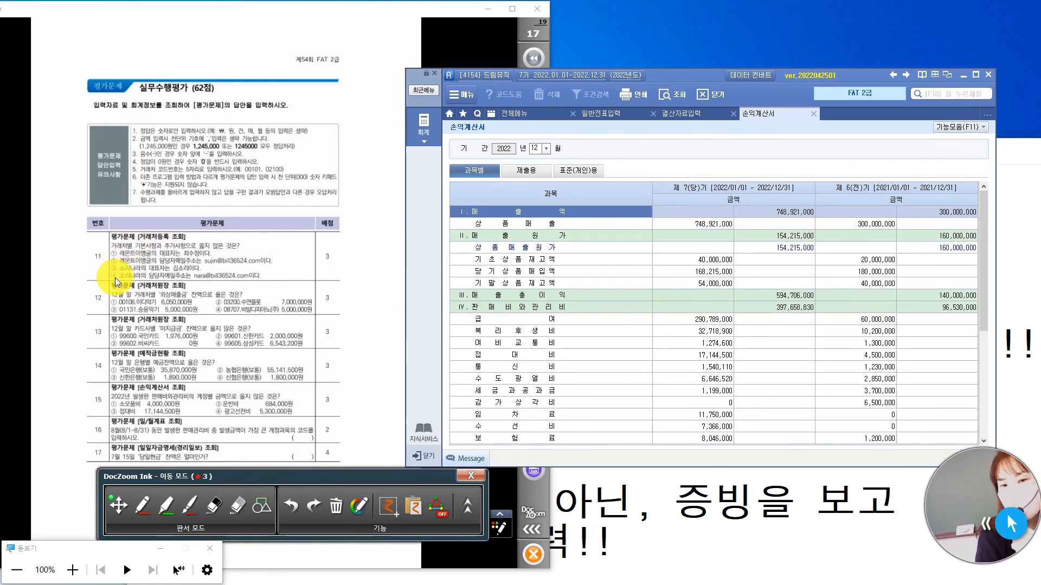
{"action": "left_click", "coordinate": [328, 258]}
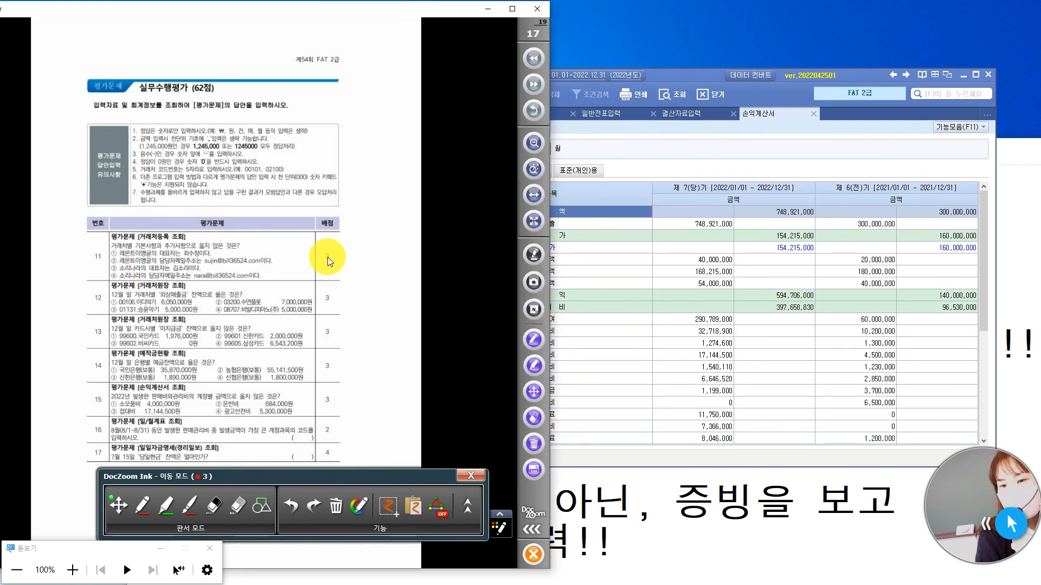
{"action": "left_click", "coordinate": [533, 194]}
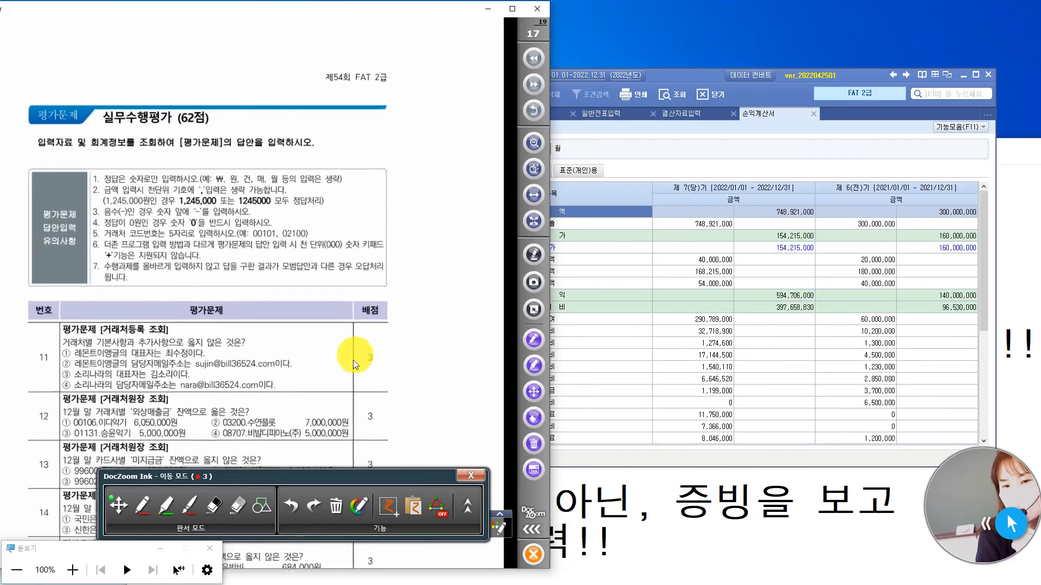
{"action": "left_click_drag", "start_coordinate": [206, 427], "coordinate": [147, 305]}
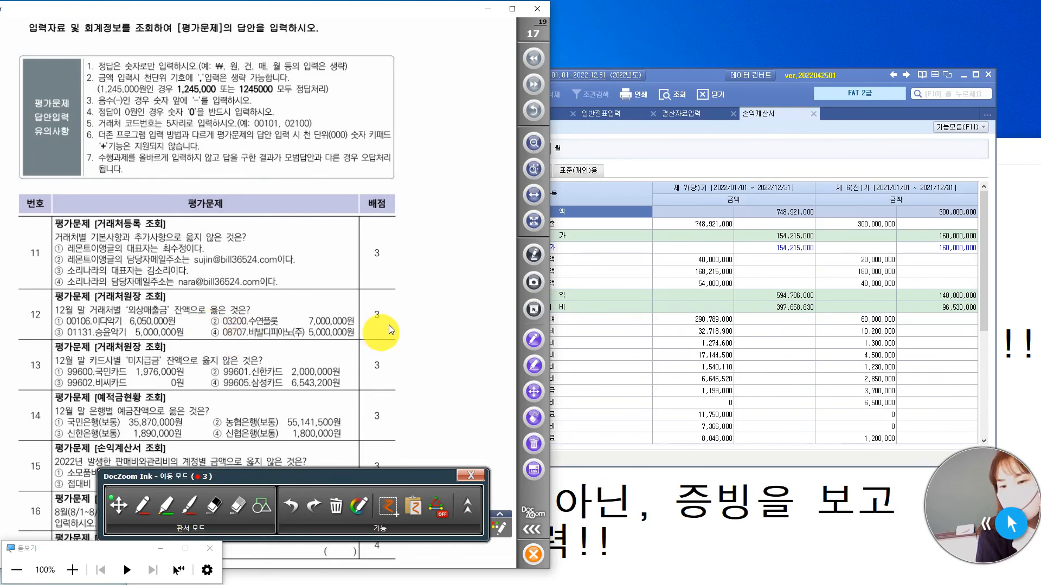
Switch to the accounting program, display the full 재무회계 menu list, and review exam questions 11 to 17 beside it.
{"action": "left_click", "coordinate": [700, 77]}
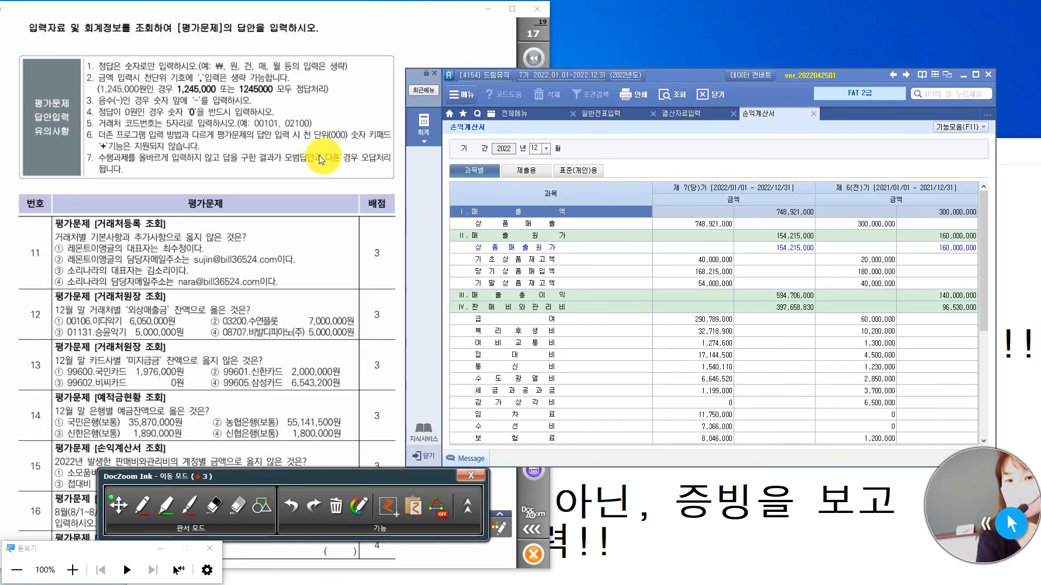
{"action": "left_click", "coordinate": [424, 129]}
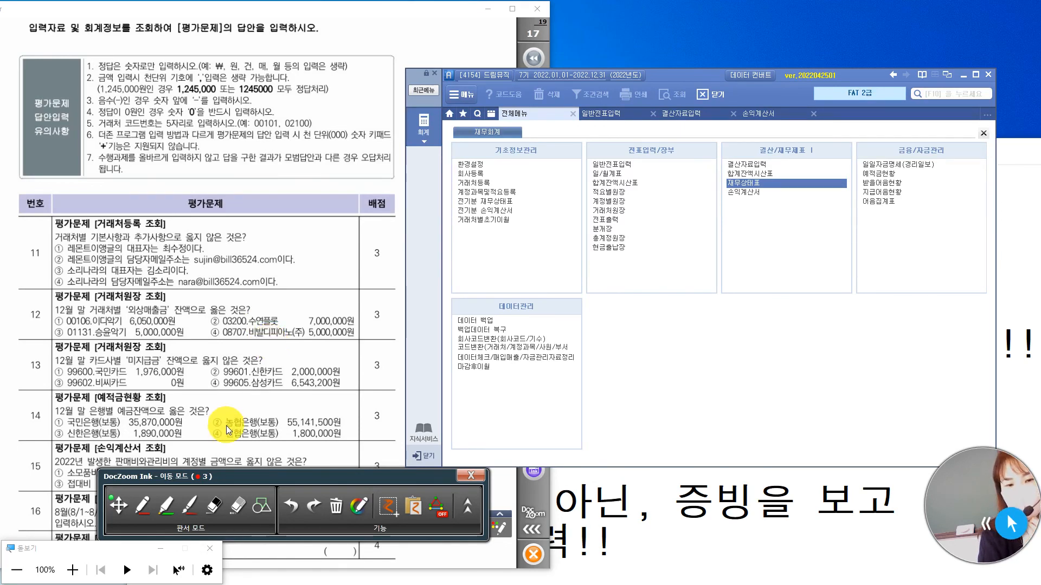
{"action": "scroll", "coordinate": [226, 427], "scroll_direction": "down", "scroll_amount": 3}
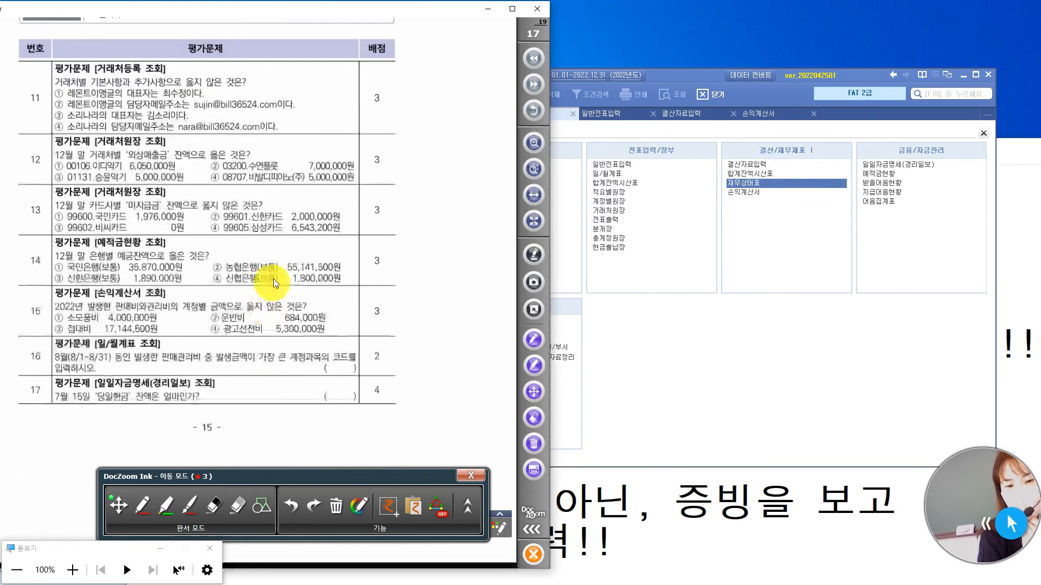
{"action": "scroll", "coordinate": [287, 374], "scroll_direction": "up", "scroll_amount": 2}
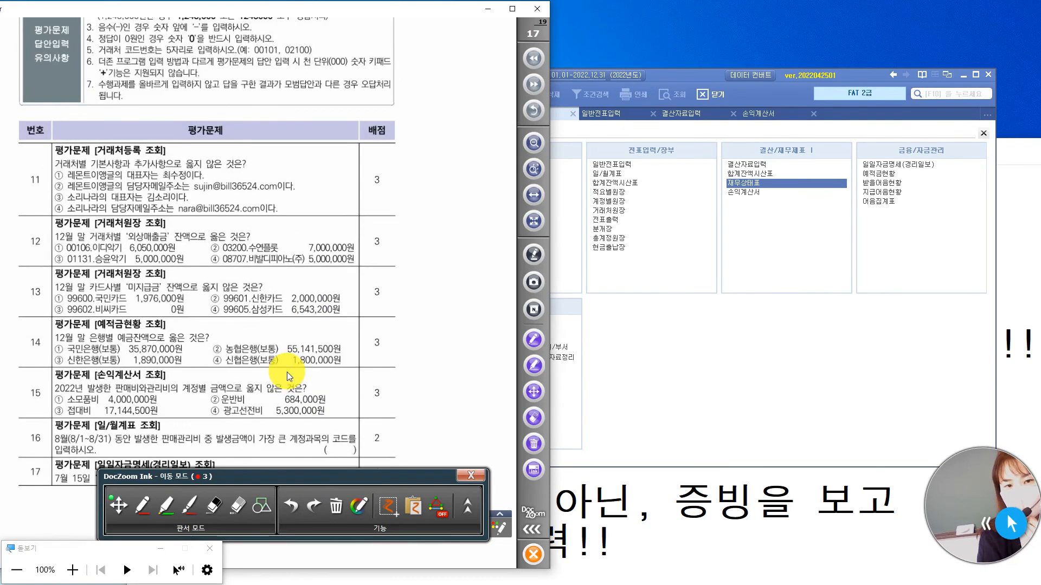